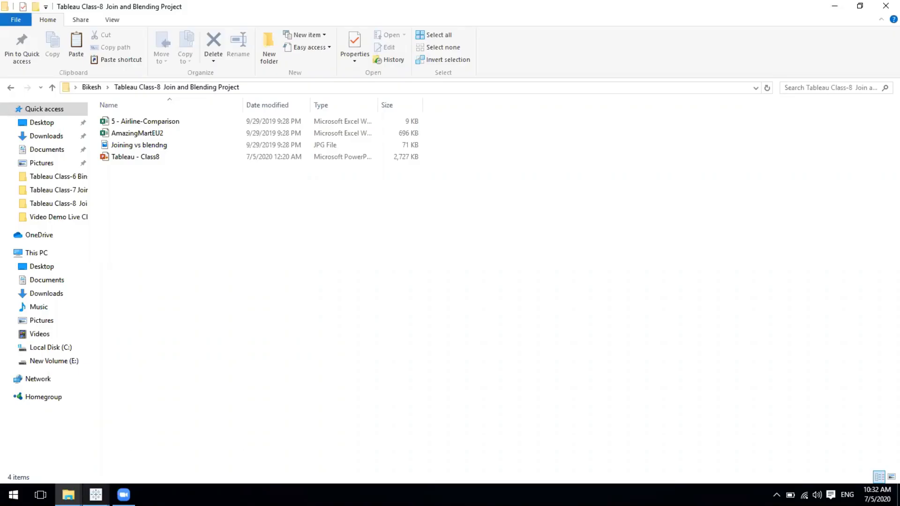
- Switch to the empty Tableau workbook and maximize its window
mouse_move(96, 495)
left_click(187, 449)
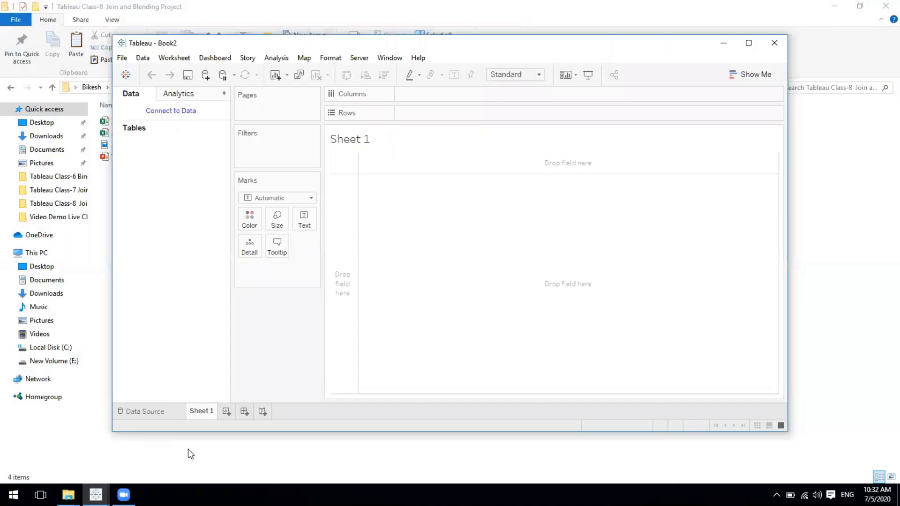
left_click(748, 43)
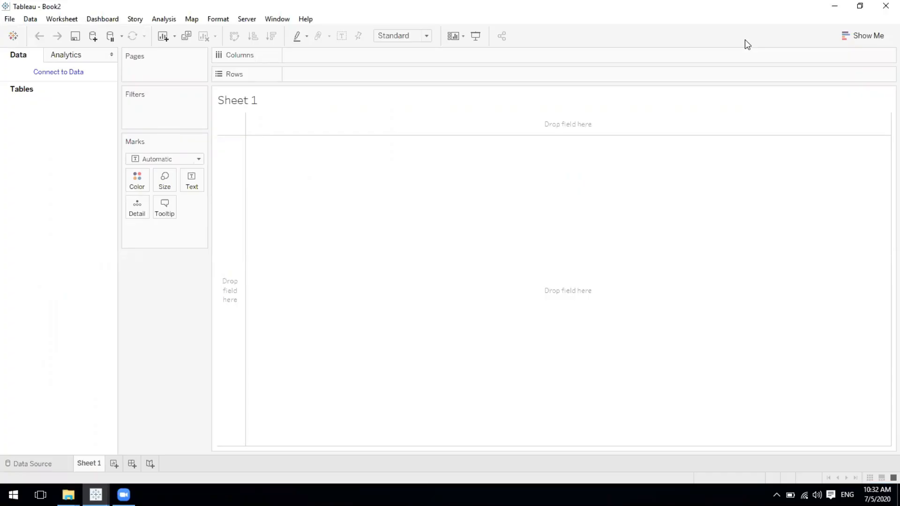
- Open the 5 - Airline-Comparison workbook from the class project folder in Excel and enable editing
key("super+d")
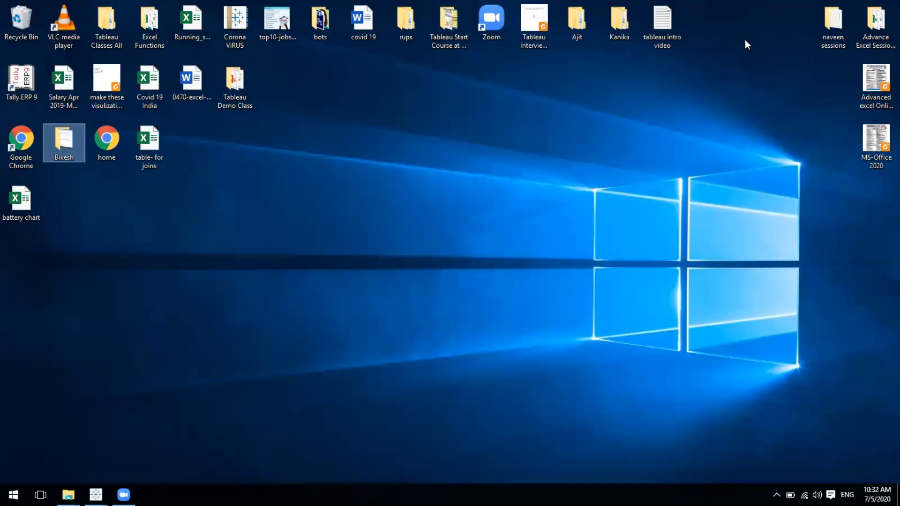
key("super+d")
left_click(68, 495)
left_click(177, 461)
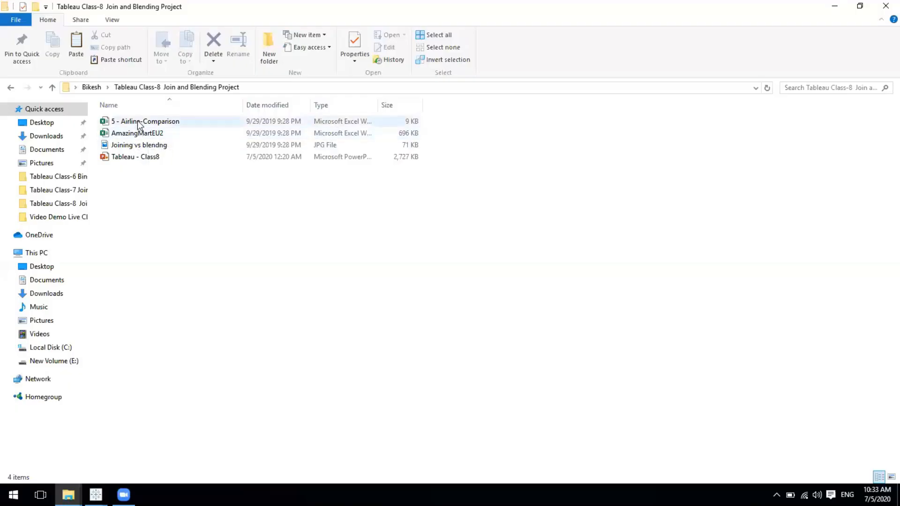
double_click(139, 122)
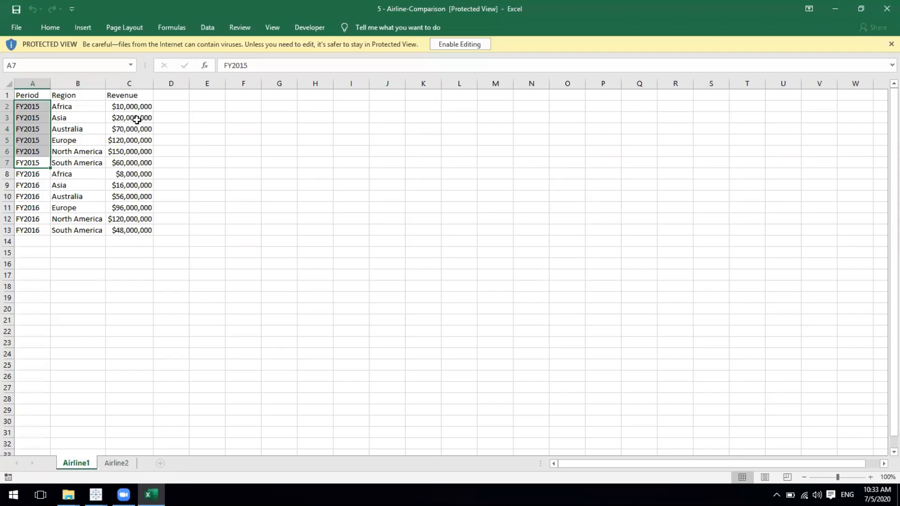
left_click(469, 43)
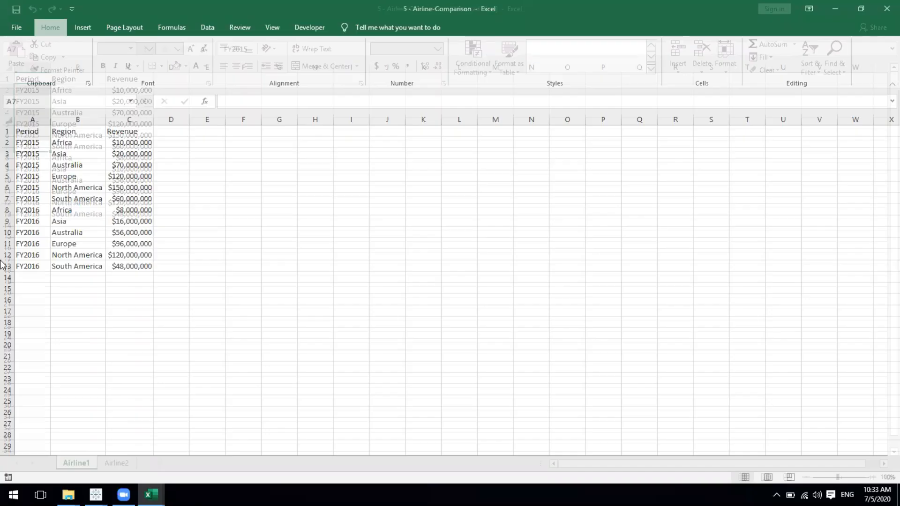
- Compare the columns and records of the Airline1 and Airline2 sheets
left_click(28, 144)
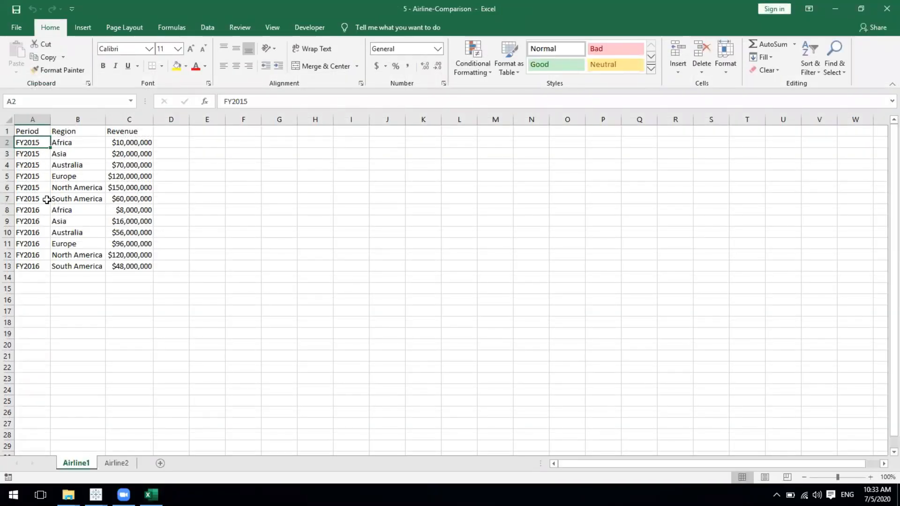
left_click(112, 464)
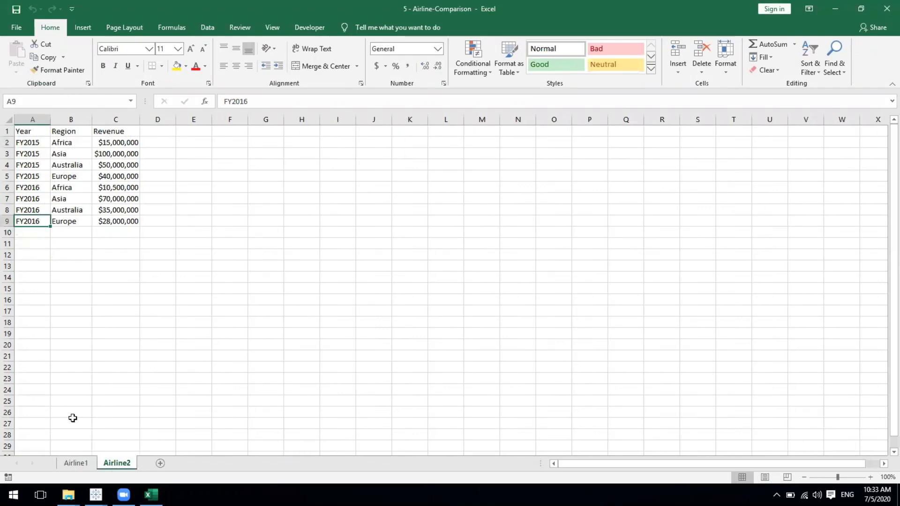
left_click(73, 462)
left_click(28, 131)
left_click_drag(143, 230, 135, 265)
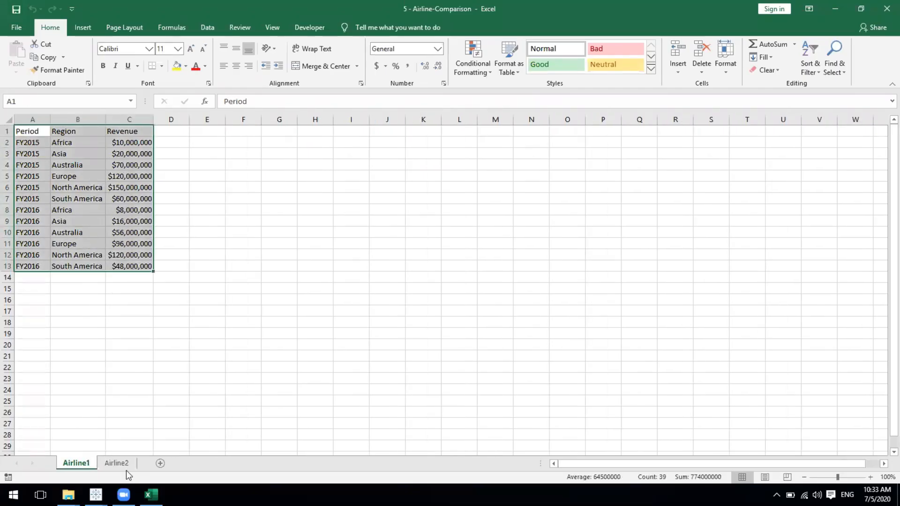
left_click(116, 463)
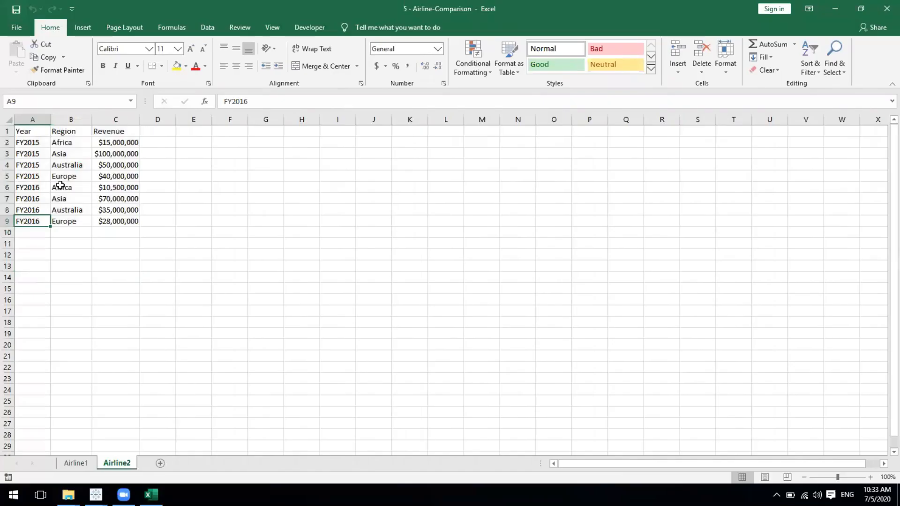
- Switch to Tableau and connect to the Excel workbook 5 - Airline-Comparison
left_click(96, 494)
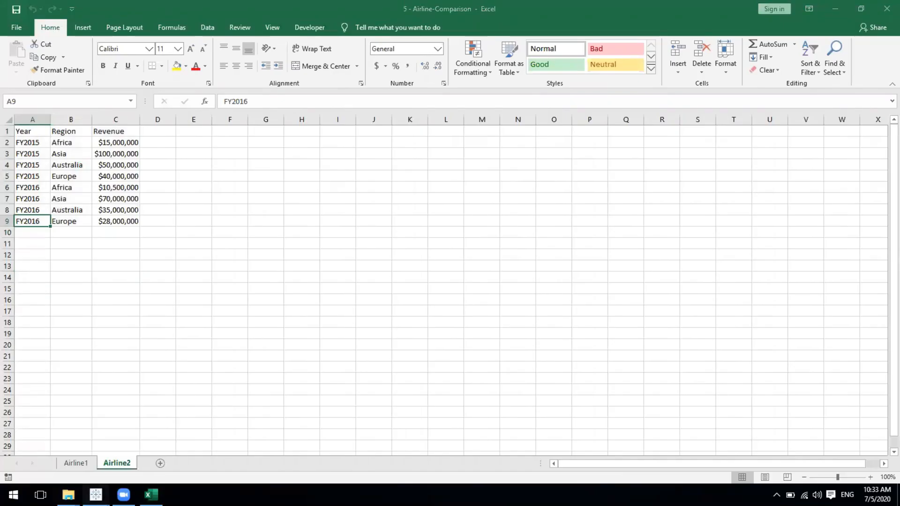
left_click(155, 455)
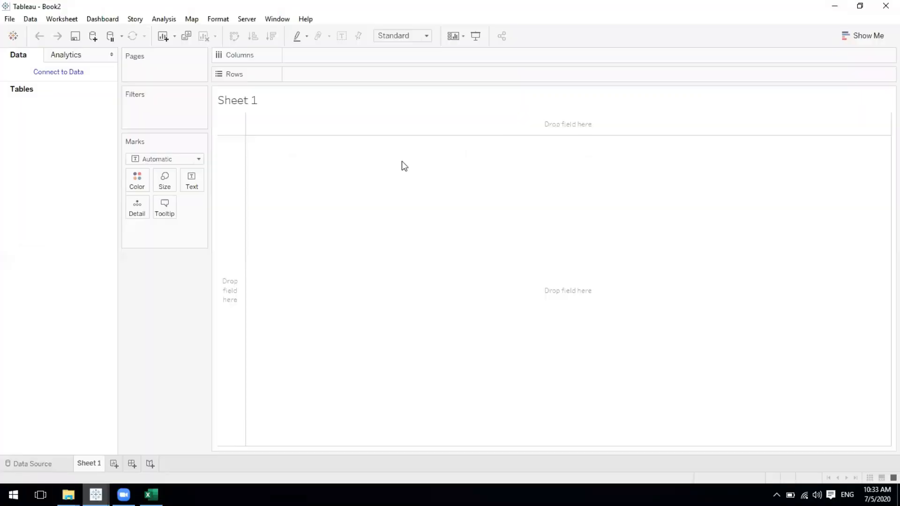
left_click(58, 73)
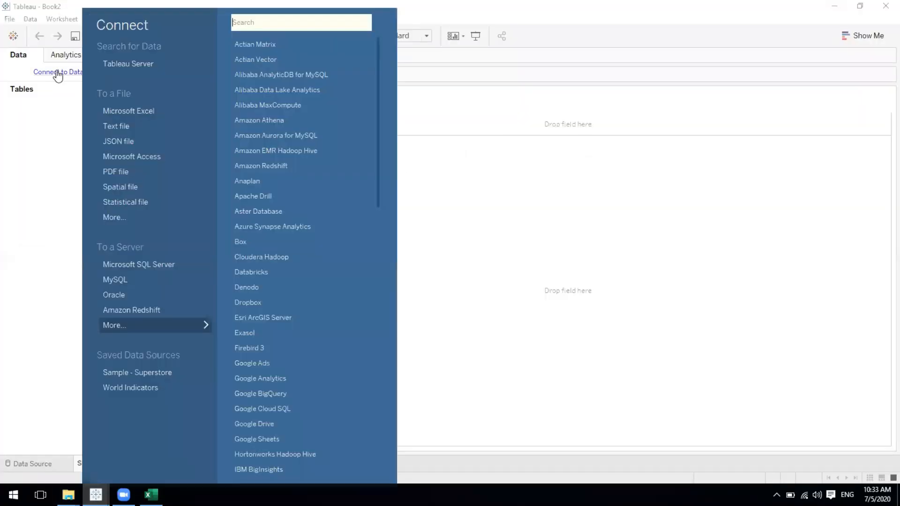
left_click(131, 110)
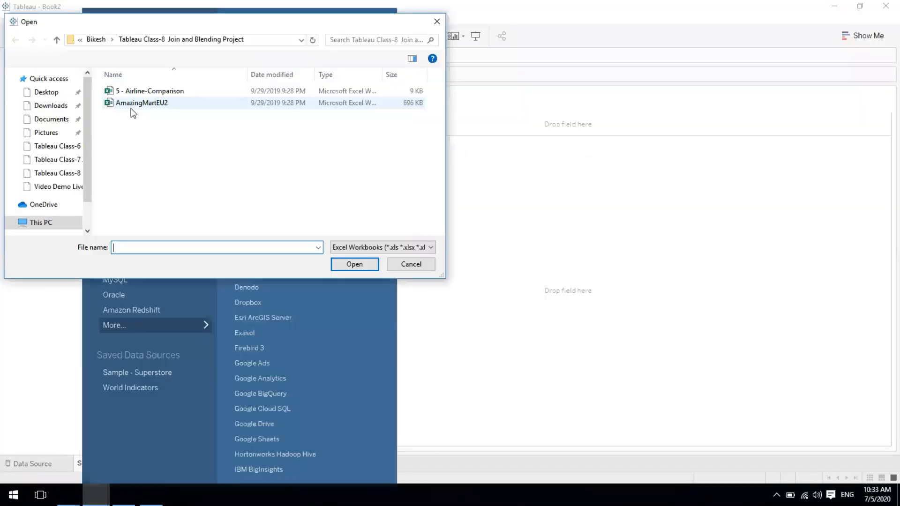
left_click(150, 92)
left_click(345, 263)
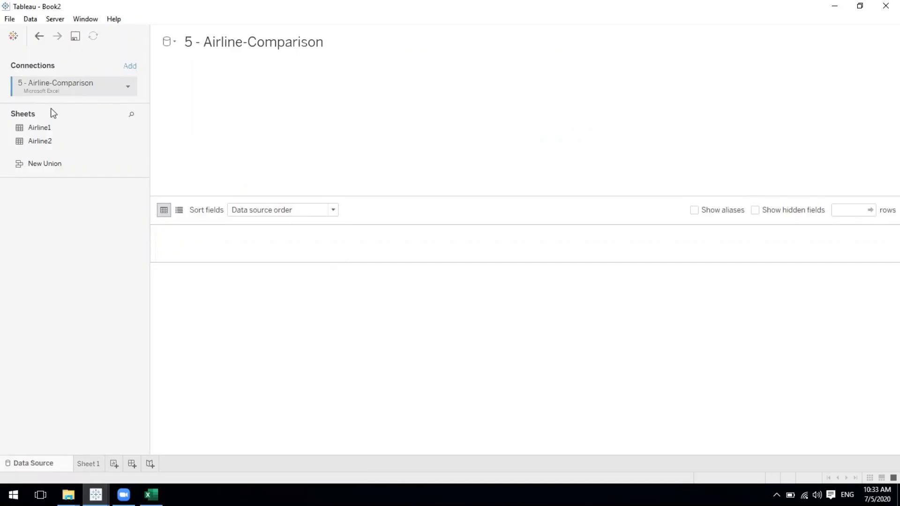
- Add the Airline1 table to the data source canvas and go to Sheet 1
left_click_drag(29, 129, 278, 117)
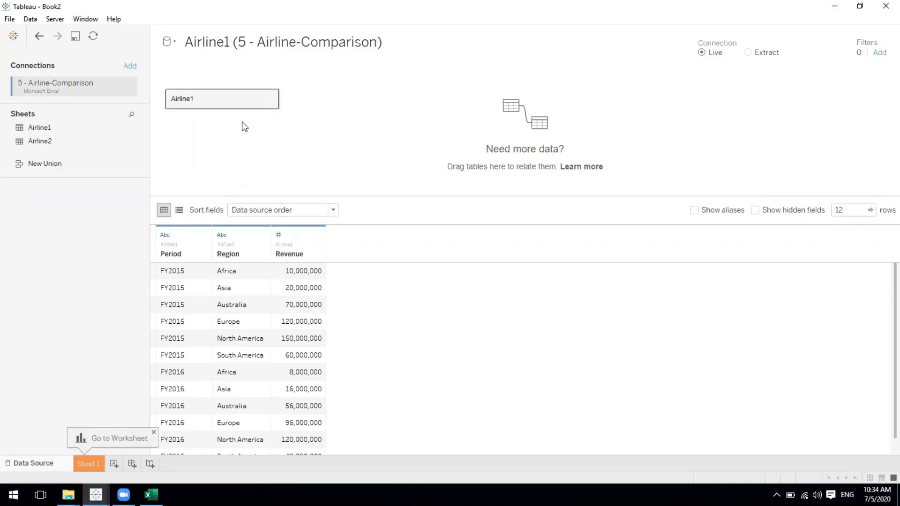
left_click(154, 433)
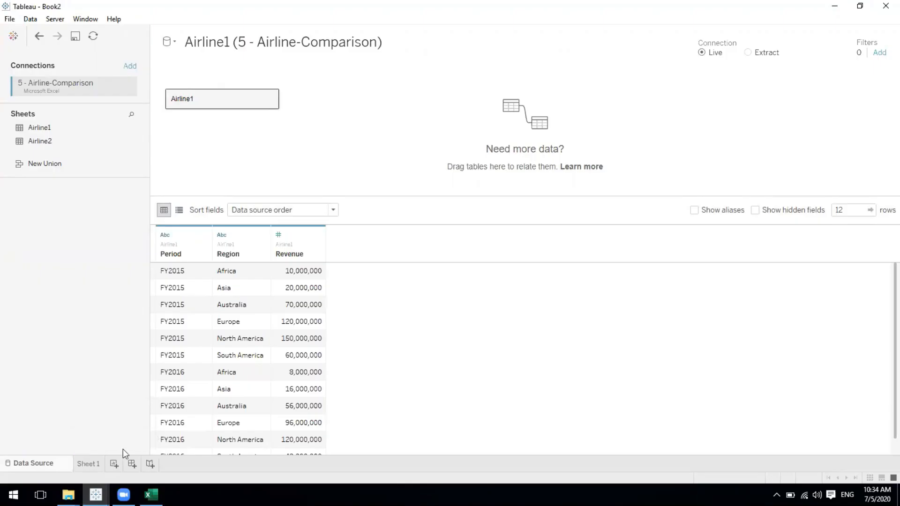
left_click(87, 463)
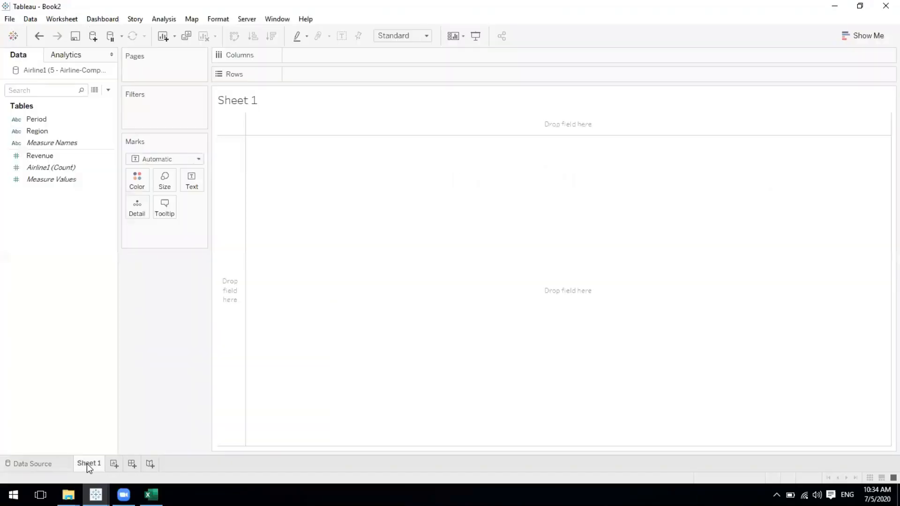
- Connect to the Excel workbook 5 - Airline-Comparison again as a second, separate data source
left_click(32, 20)
left_click(51, 32)
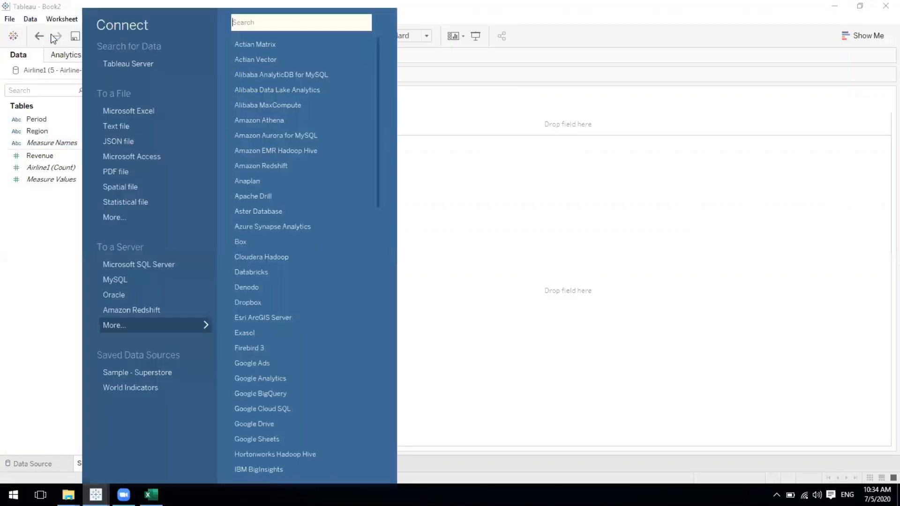
left_click(151, 112)
left_click(144, 104)
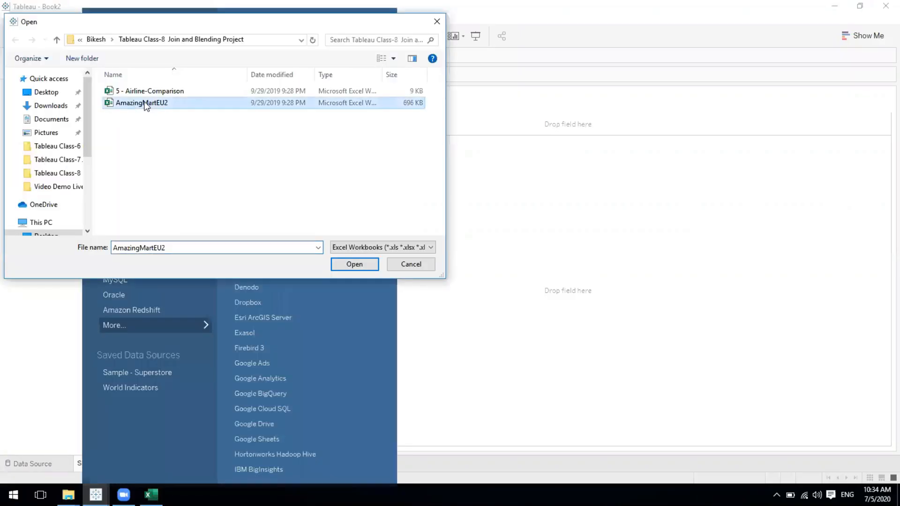
left_click(139, 92)
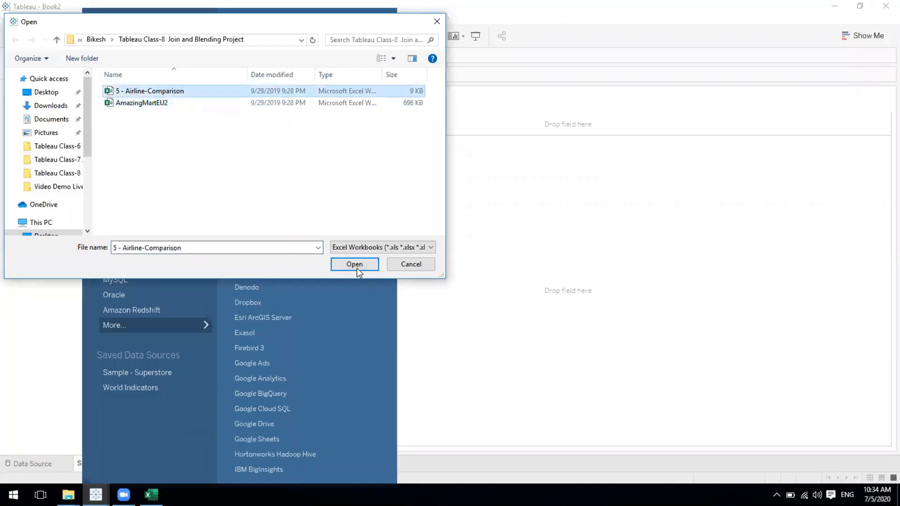
left_click(356, 268)
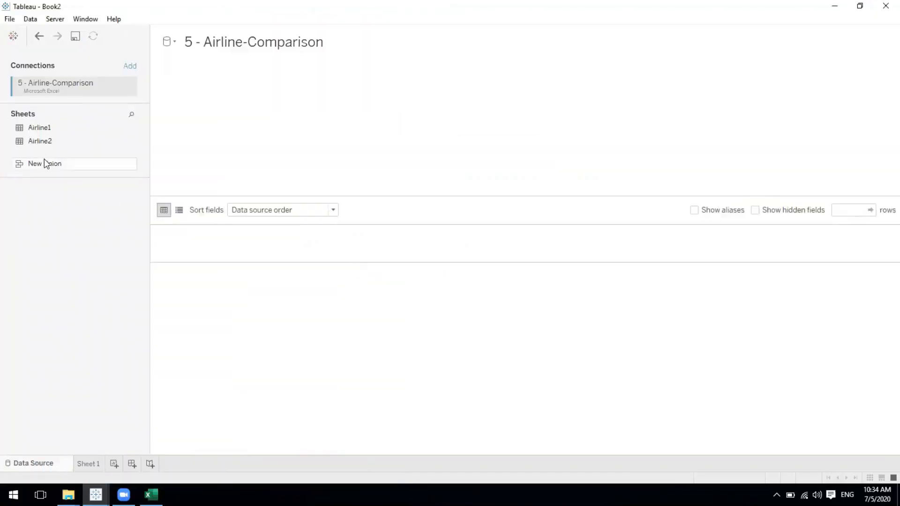
- Add the Airline2 table to the second data source and show its fields in Sheet 1
left_click_drag(35, 141, 289, 130)
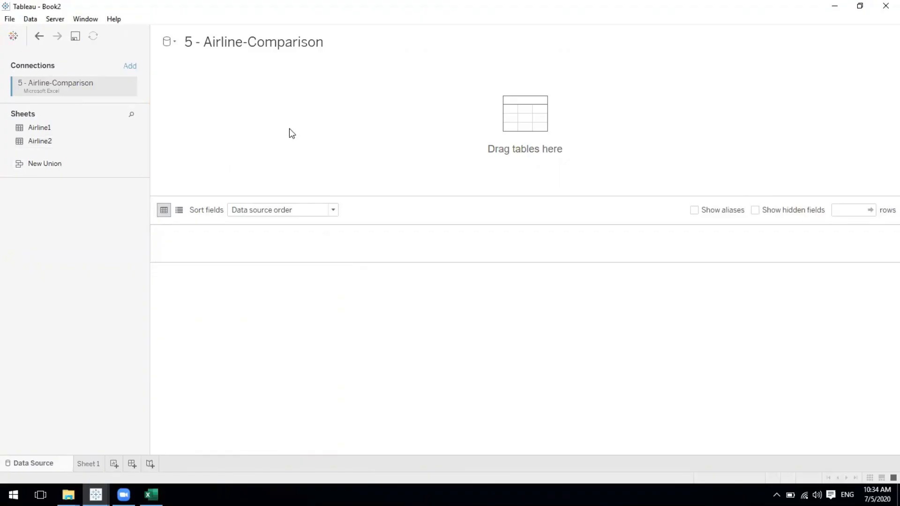
left_click(89, 463)
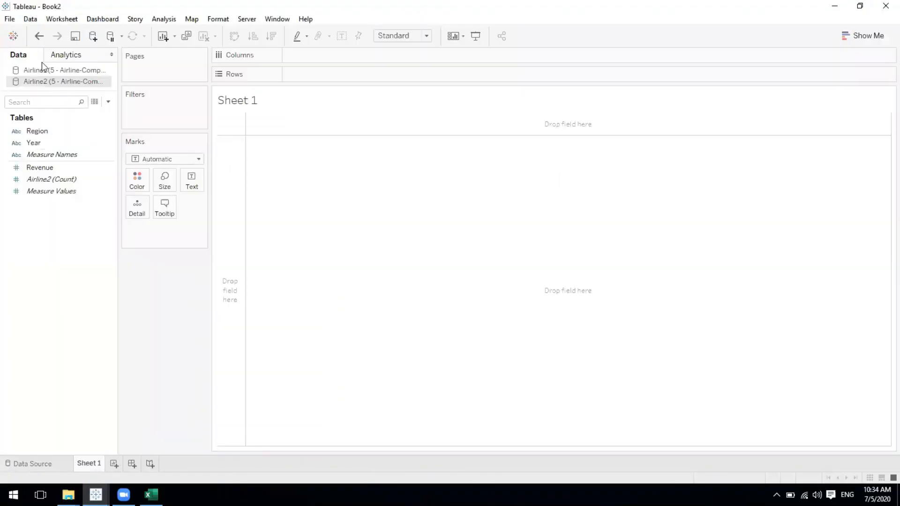
left_click(55, 83)
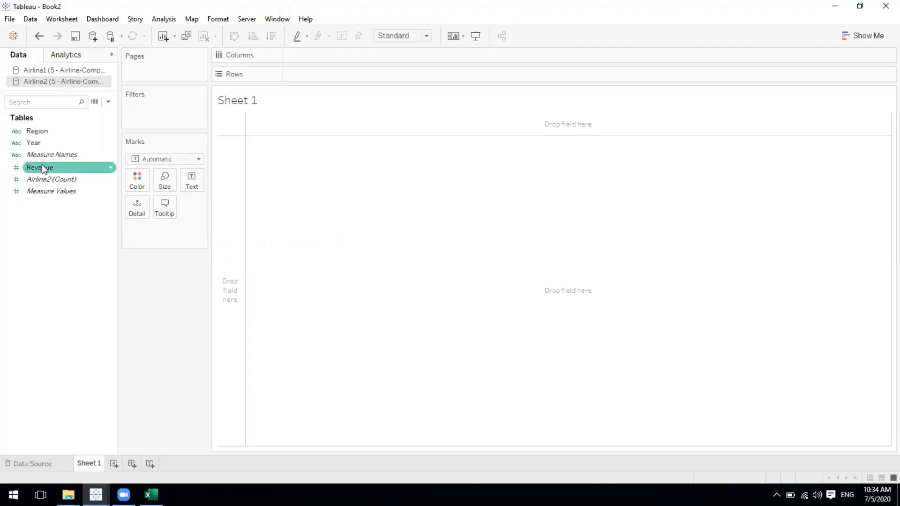
- Build a bar chart from the Airline1 source with Region on Columns and Revenue on Rows
left_click(37, 72)
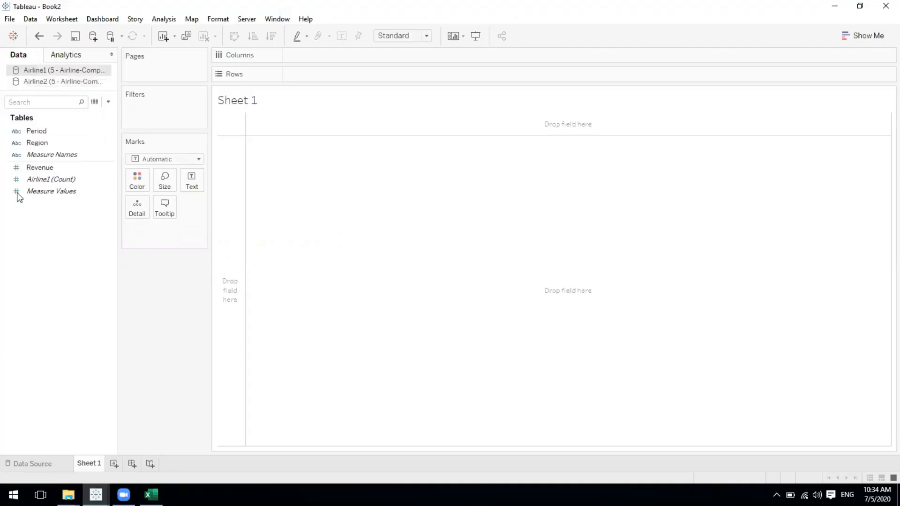
left_click(40, 132)
left_click(33, 143)
left_click_drag(252, 80, 317, 58)
left_click_drag(32, 168, 334, 81)
mouse_move(375, 198)
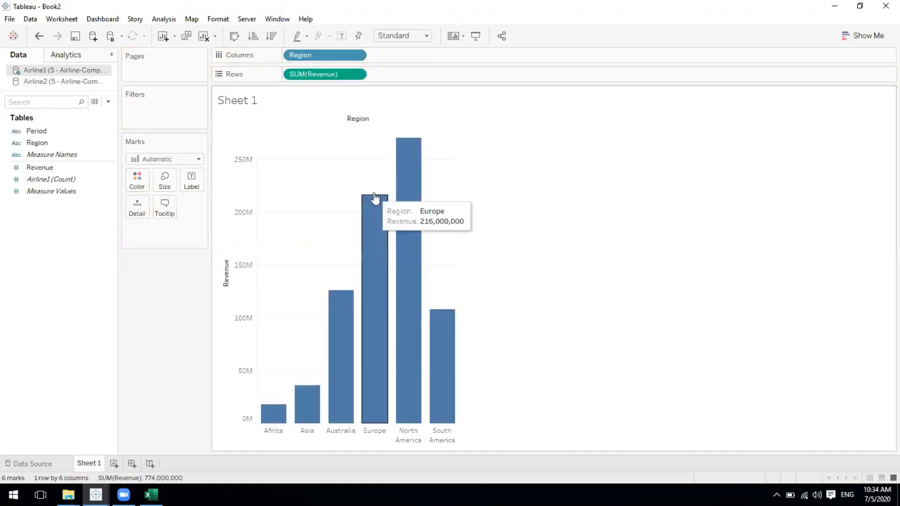
- Swap the axes to get horizontal bars sorted by descending revenue, and narrow the chart to about half the view
left_click(253, 36)
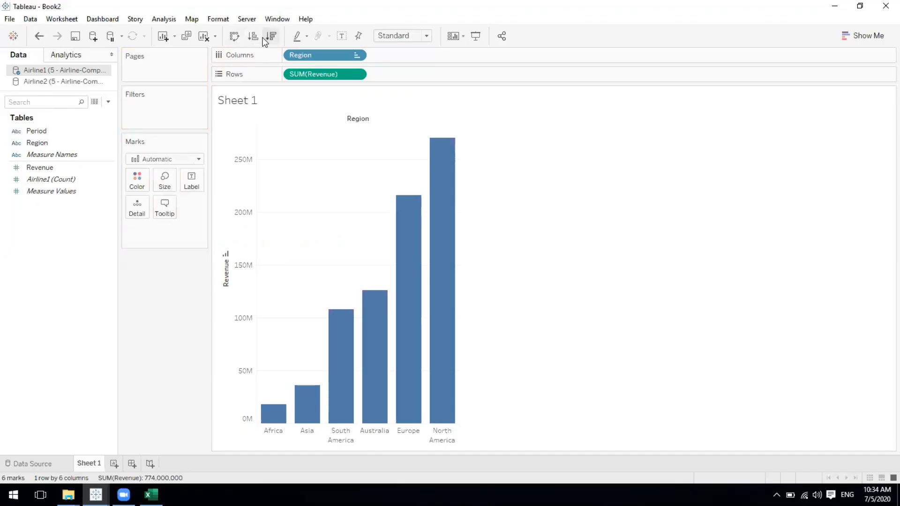
left_click(236, 37)
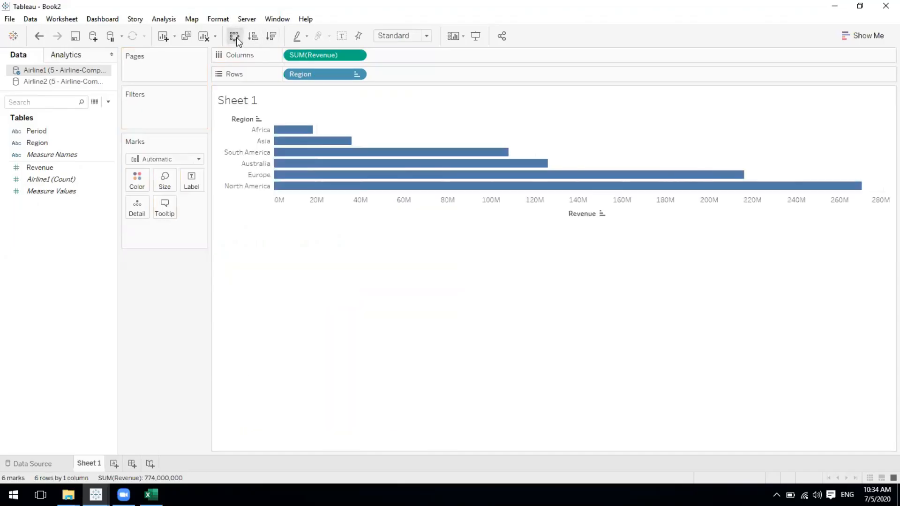
left_click(272, 37)
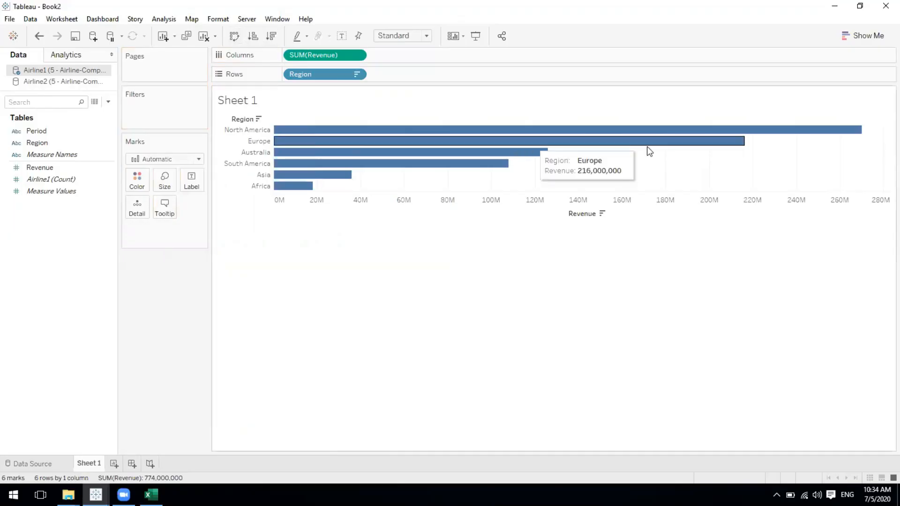
left_click_drag(888, 166, 558, 170)
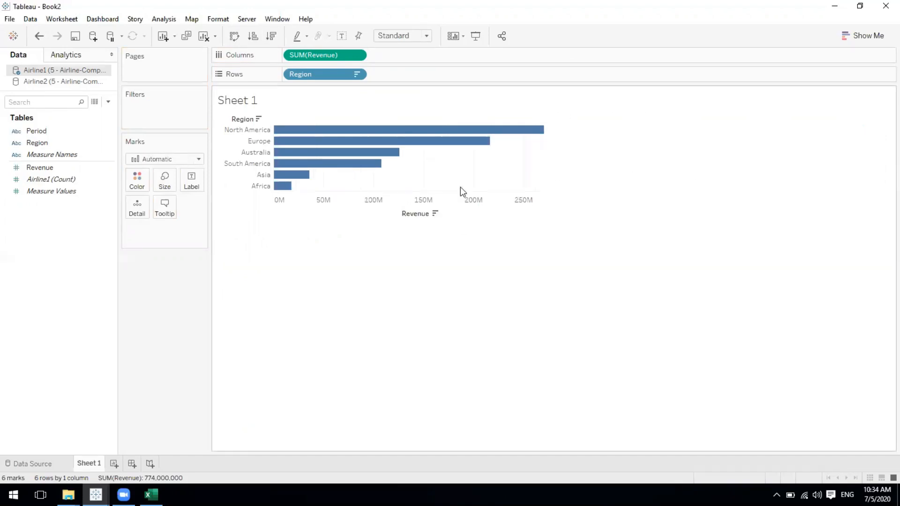
- Label the bars with Revenue and format it as Currency (Custom) with 0 decimal places and display units in Millions (M)
left_click_drag(50, 170, 187, 179)
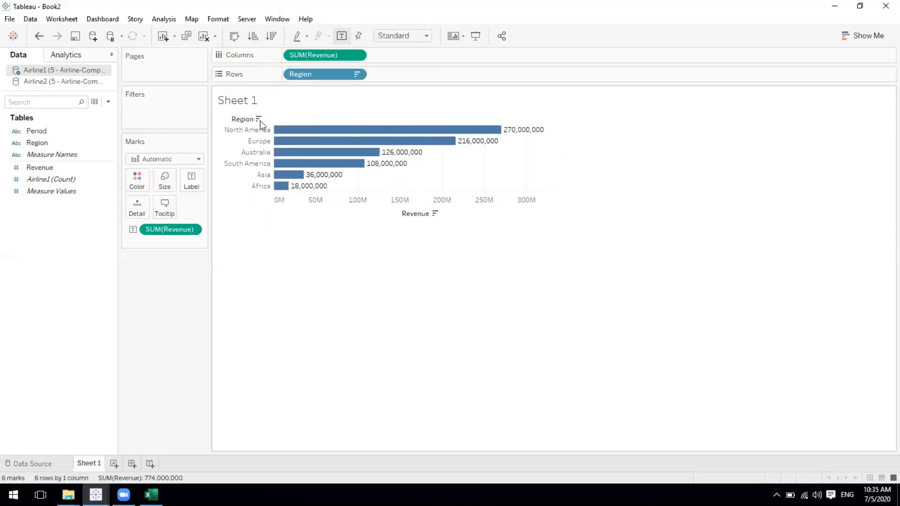
left_click(192, 229)
left_click(140, 215)
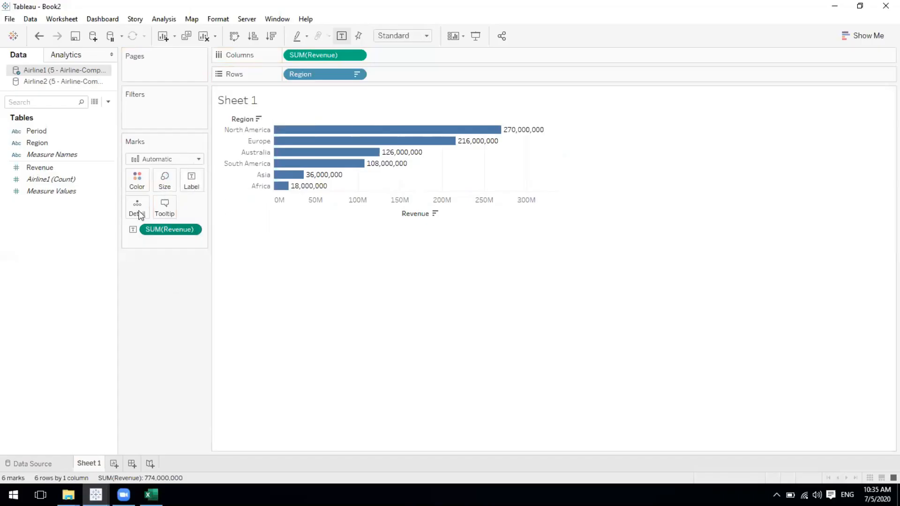
left_click(96, 159)
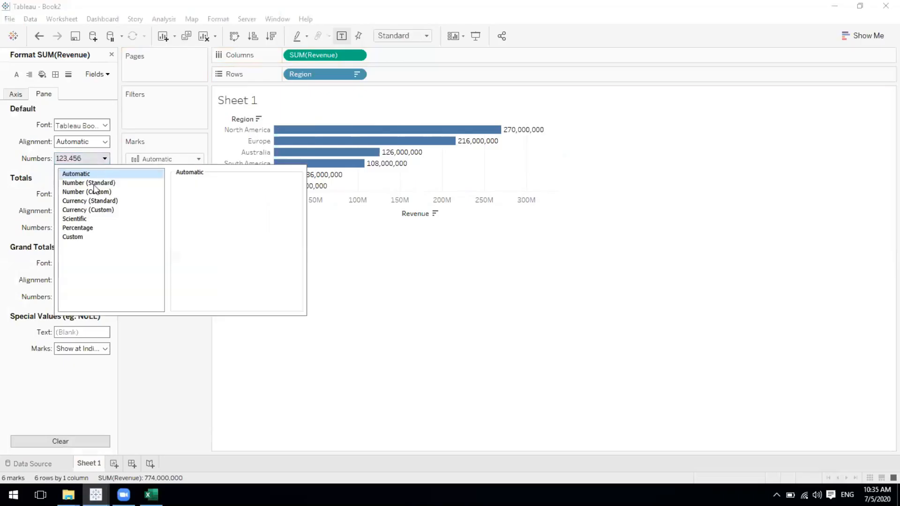
left_click(91, 192)
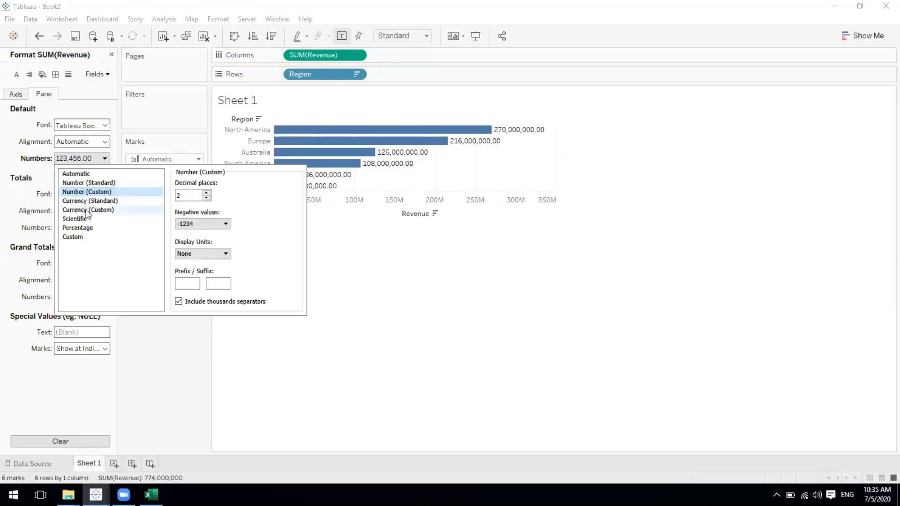
left_click(87, 210)
left_click(206, 198)
left_click(206, 198)
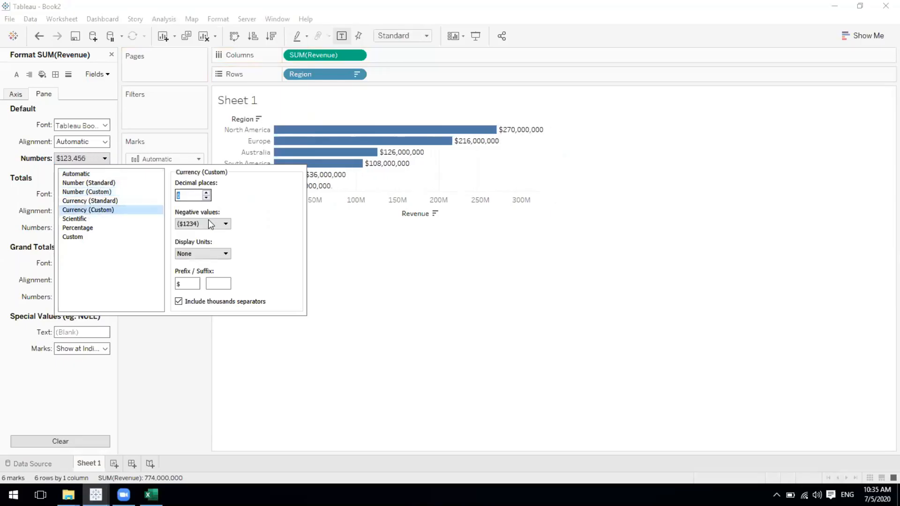
left_click(202, 251)
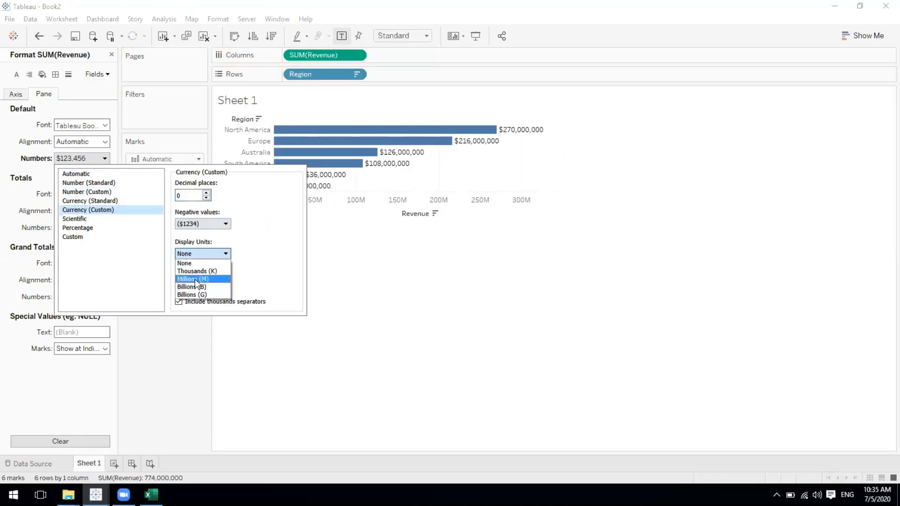
left_click(196, 280)
left_click(353, 338)
- Make the font of the revenue labels bold and close the formatting settings
left_click(191, 178)
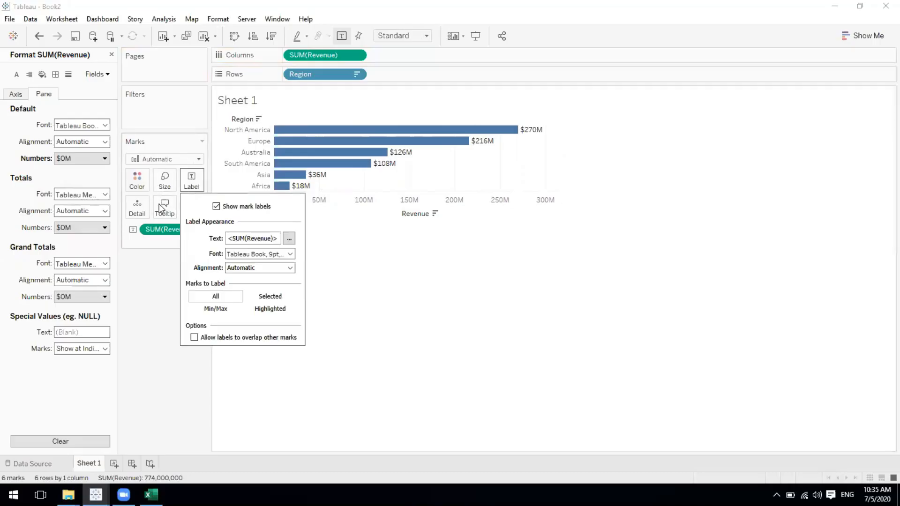
left_click(82, 125)
left_click(96, 157)
left_click(62, 168)
left_click(331, 275)
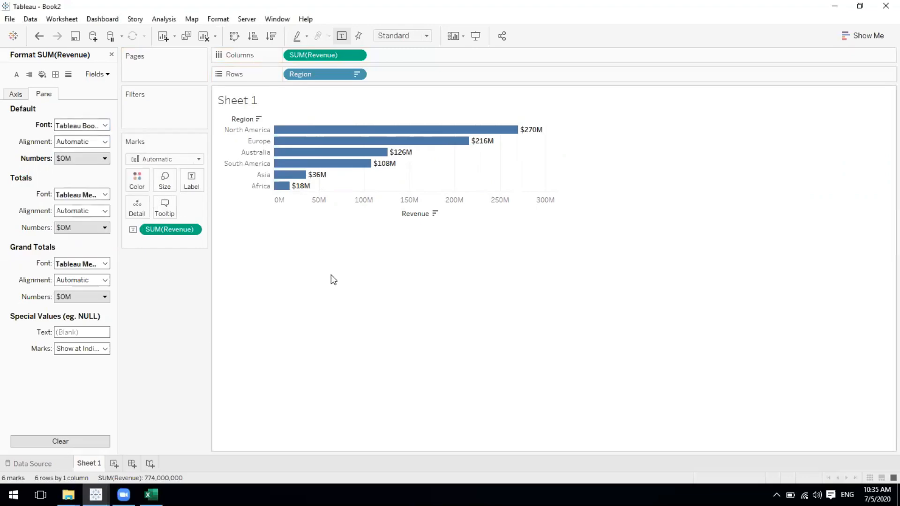
left_click(111, 55)
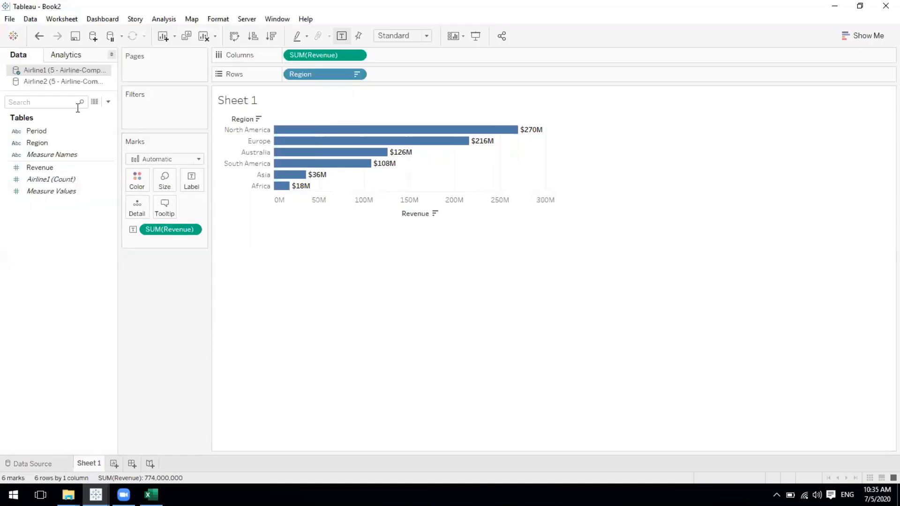
- Compare the fields of the Airline1 and Airline2 data sources and examine the link on the Region field
left_click(53, 135)
left_click_drag(257, 129, 257, 188)
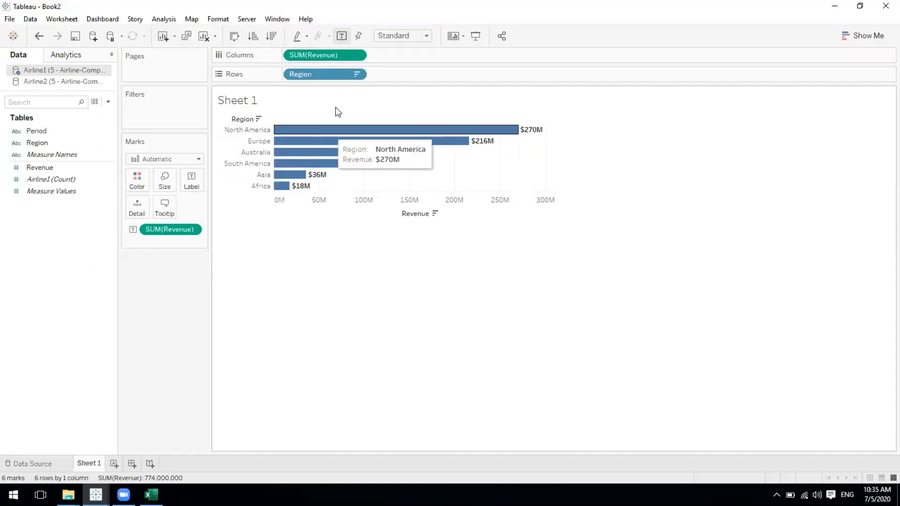
mouse_move(345, 135)
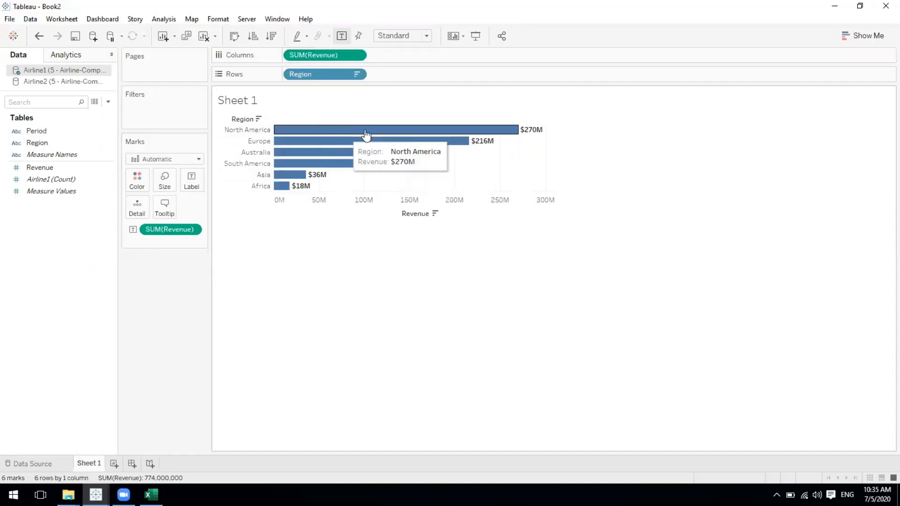
left_click(38, 82)
left_click(33, 75)
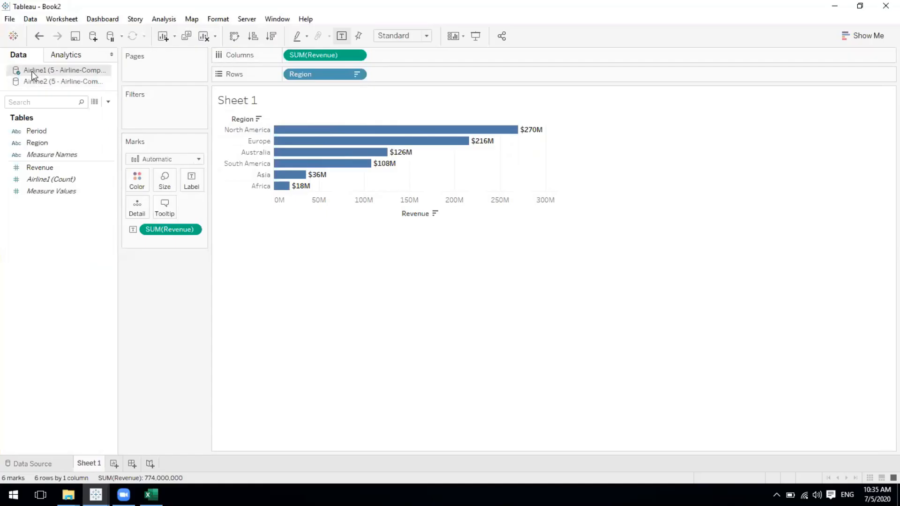
left_click(40, 150)
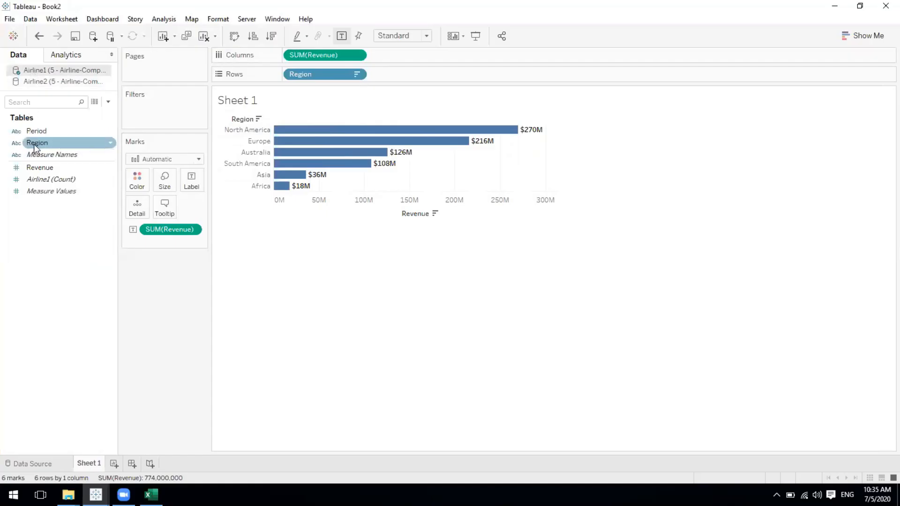
left_click(56, 83)
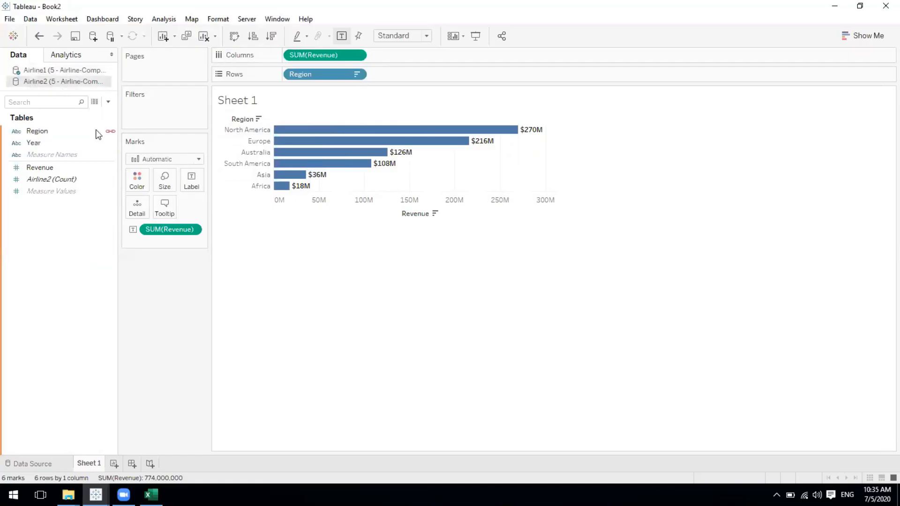
left_click(41, 70)
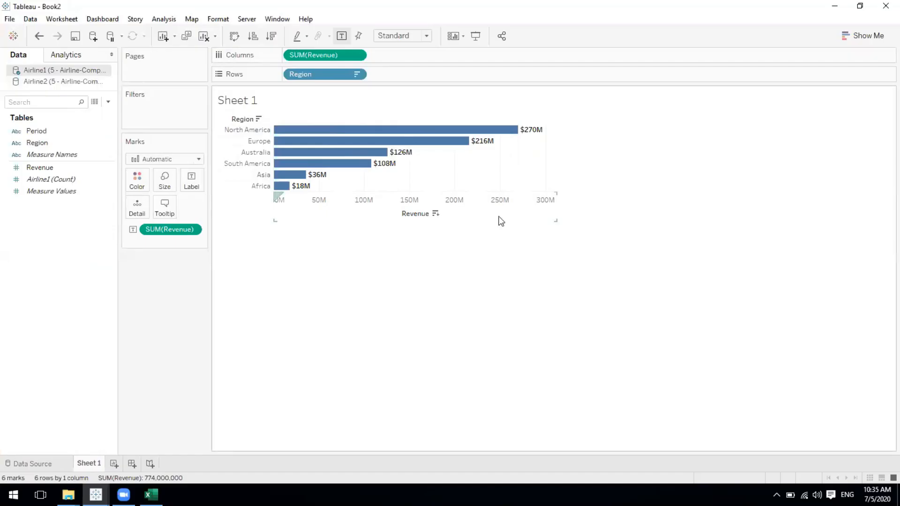
left_click(75, 81)
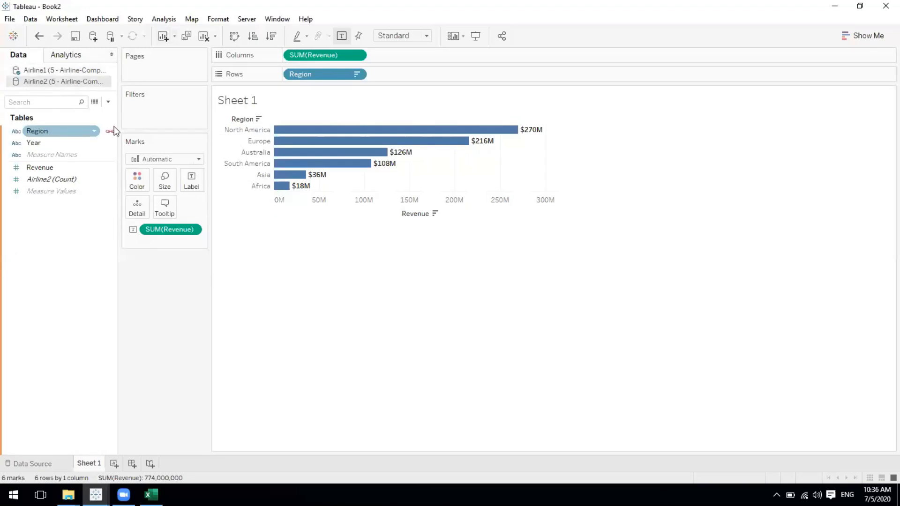
left_click(35, 72)
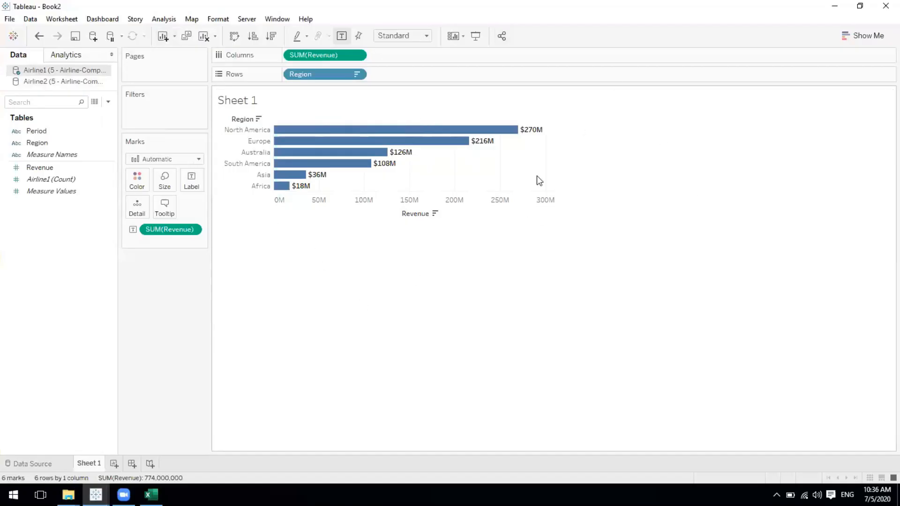
- Add Revenue from the Airline2 source to Columns beside the Airline1 Revenue and inspect the second set of bars
left_click(36, 82)
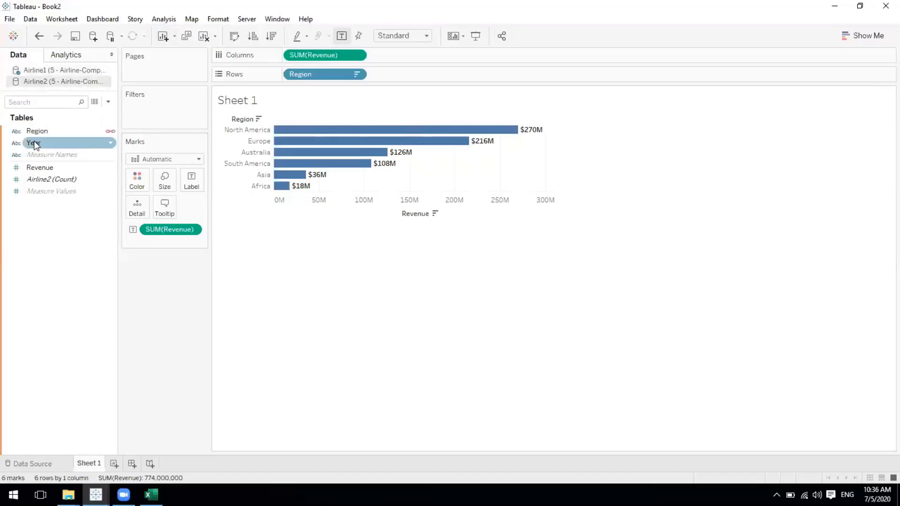
left_click(39, 168)
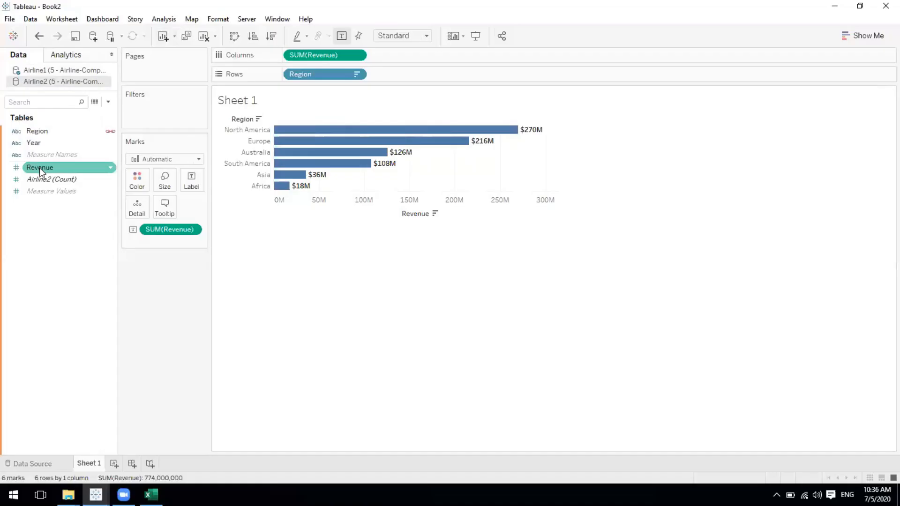
left_click_drag(40, 168, 410, 57)
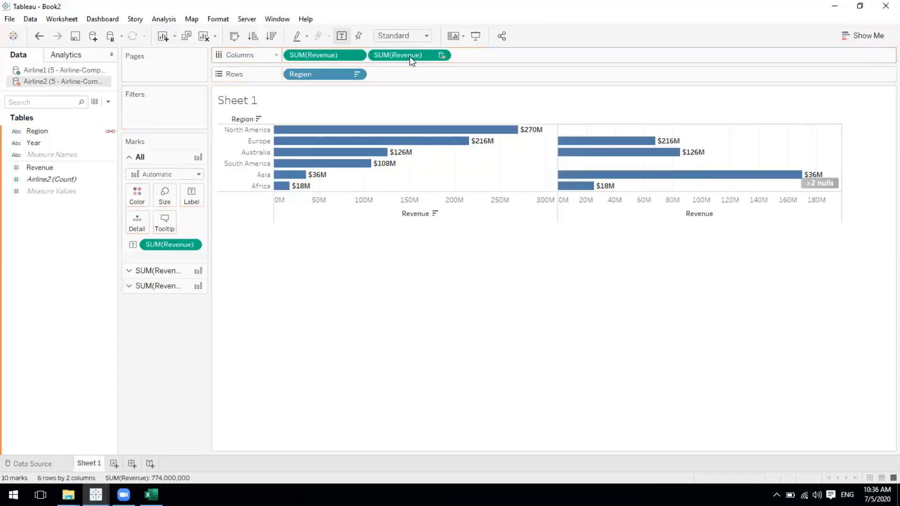
mouse_move(726, 185)
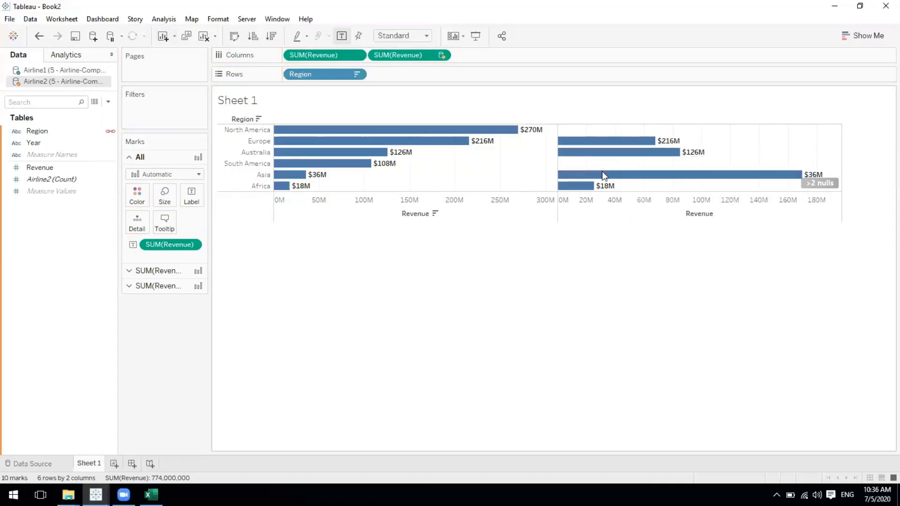
mouse_move(583, 159)
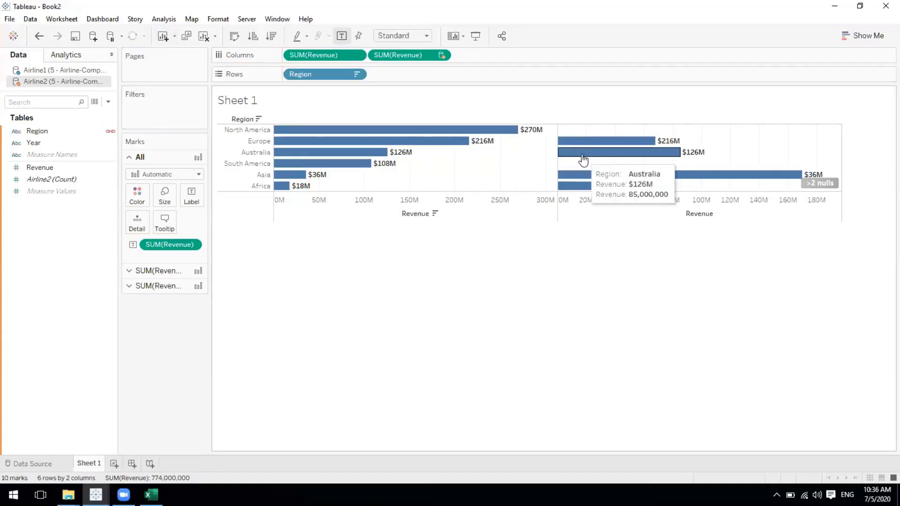
left_click(356, 75)
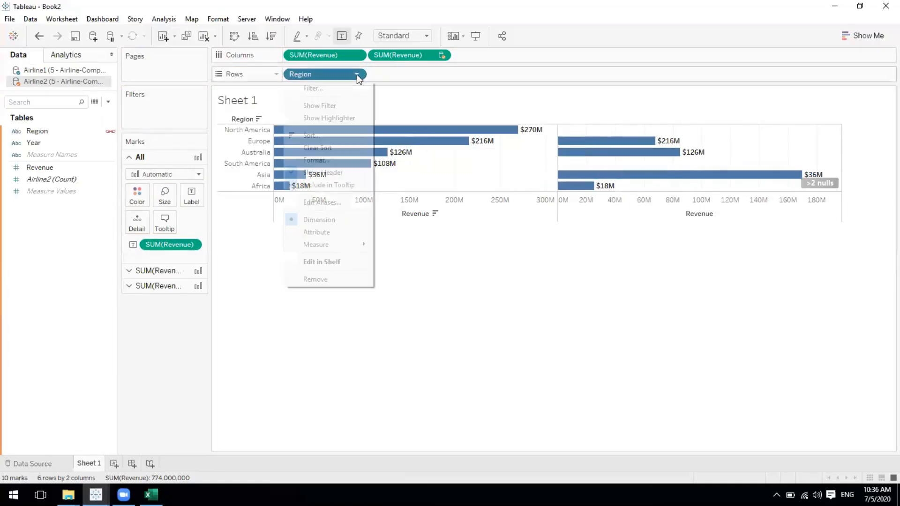
left_click(331, 138)
mouse_move(576, 157)
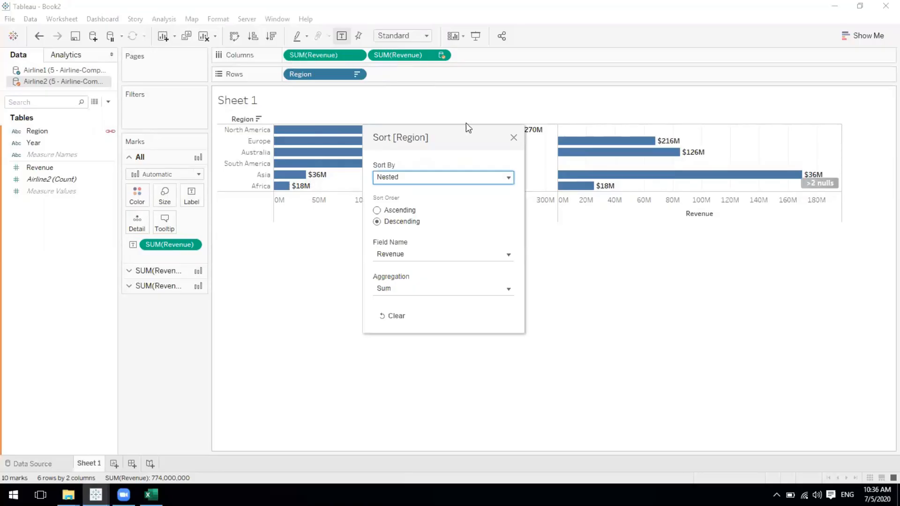
left_click(514, 138)
- Sort the regions in descending order of the Airline2 revenue
left_click(324, 51)
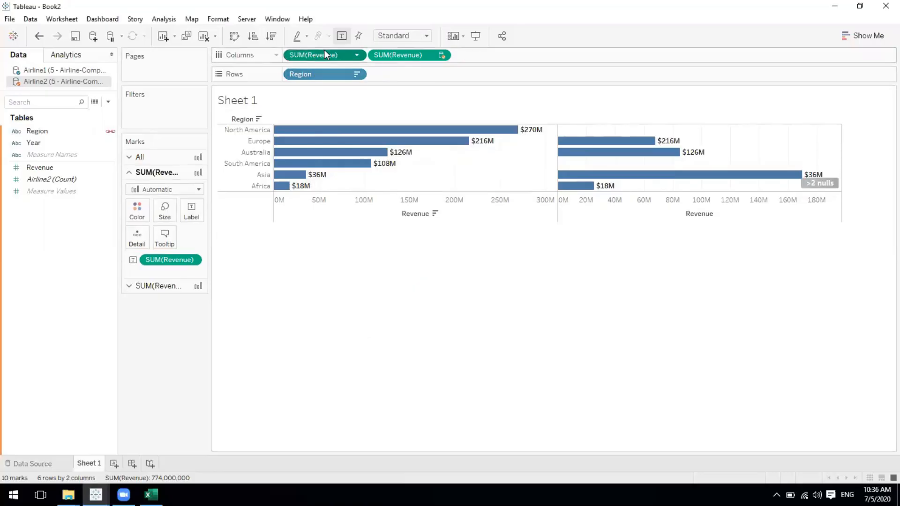
left_click(272, 36)
left_click(388, 55)
left_click(271, 36)
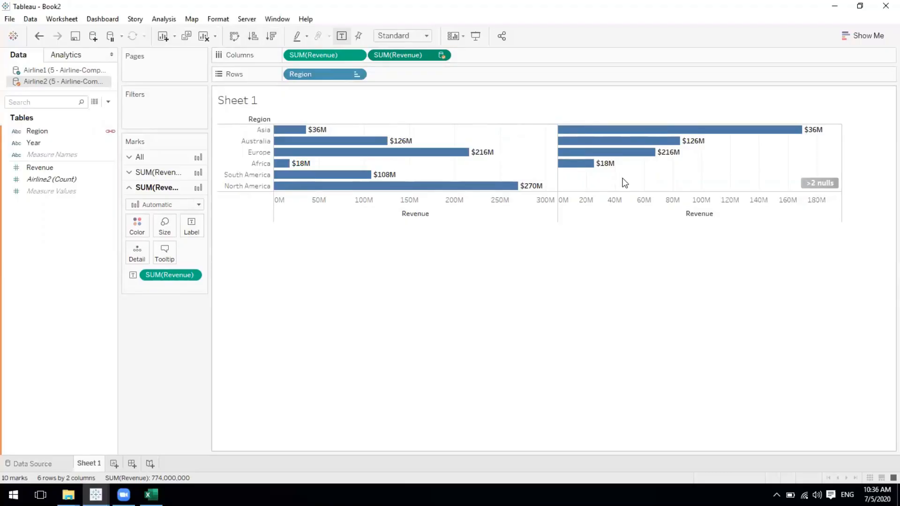
mouse_move(595, 133)
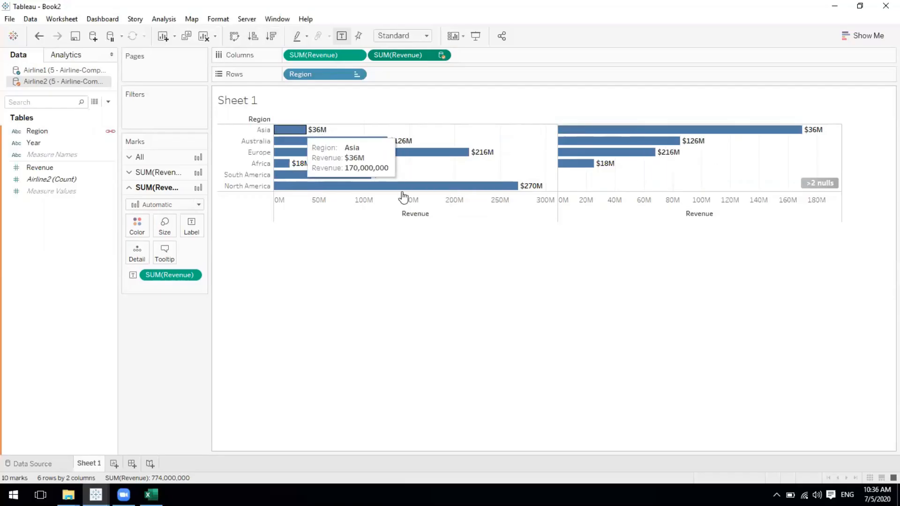
- Label the second chart's bars with Airline2 Revenue, formatted as Currency (Custom) with 0 decimal places in Millions (M)
mouse_move(471, 158)
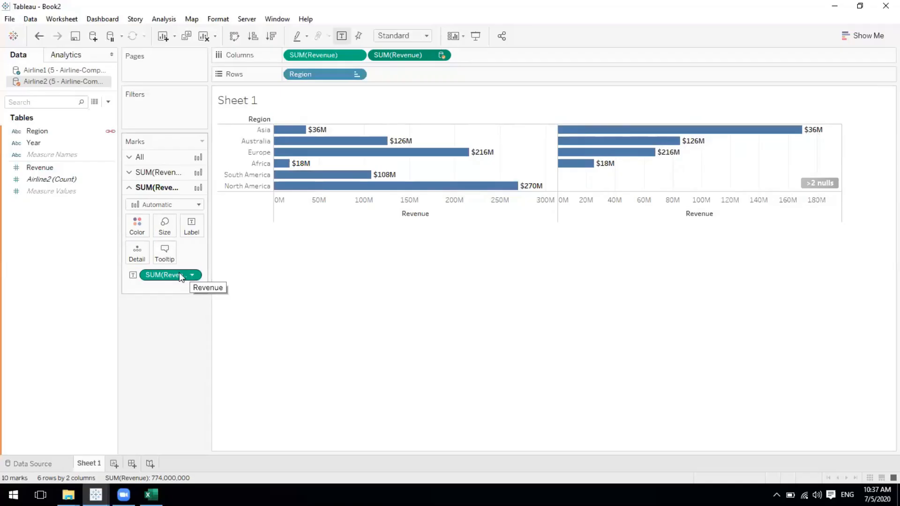
left_click_drag(179, 275, 196, 237)
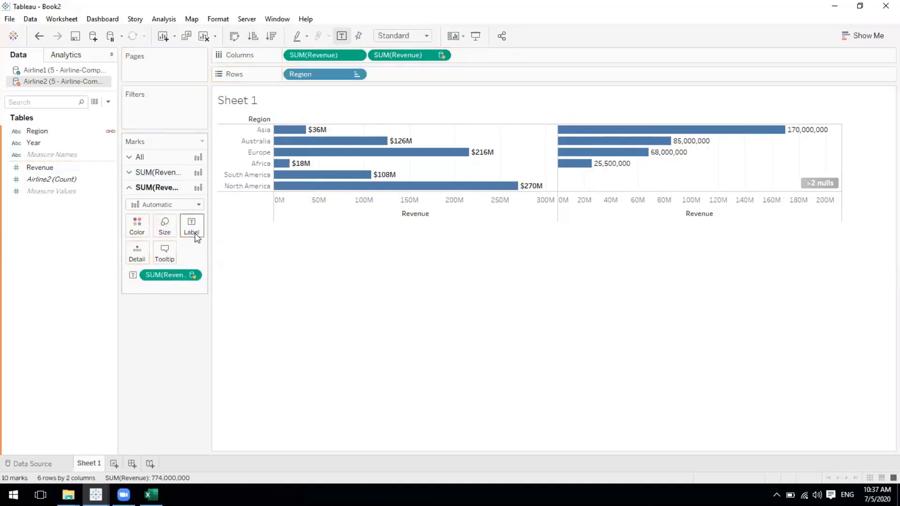
left_click(192, 275)
left_click(184, 323)
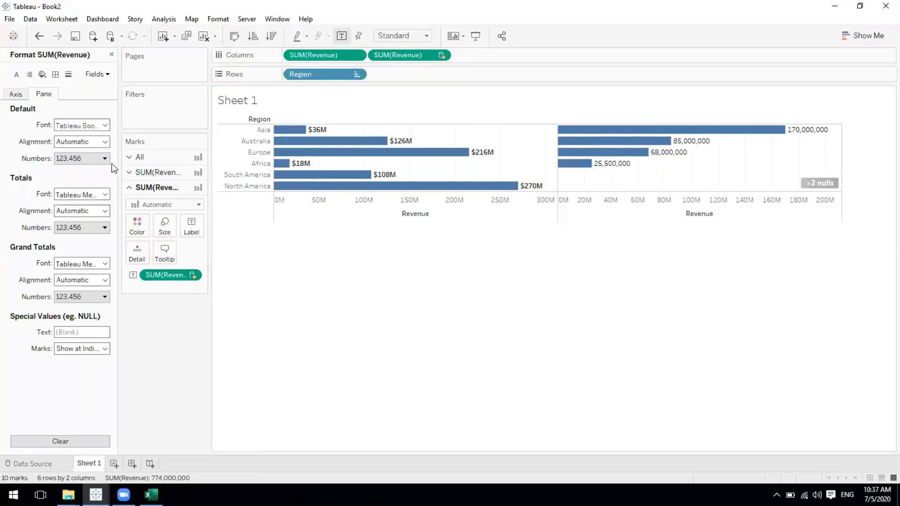
left_click(104, 159)
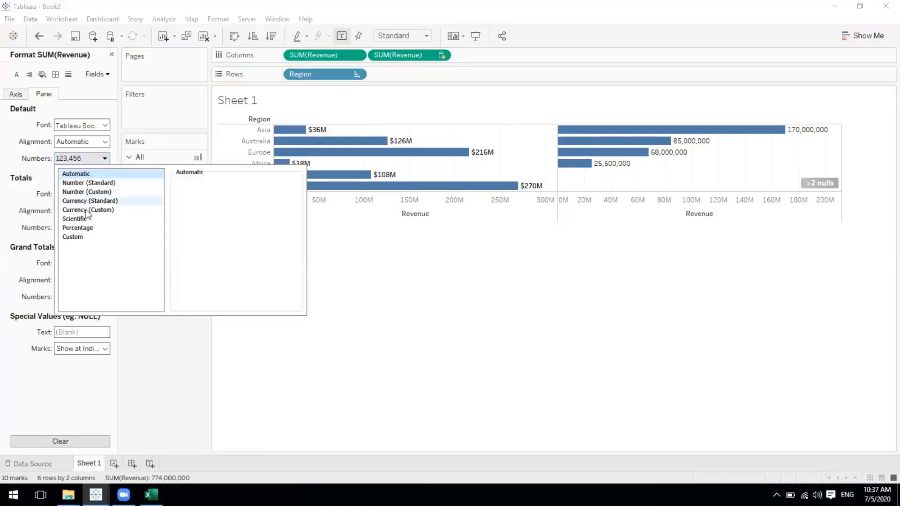
left_click(143, 210)
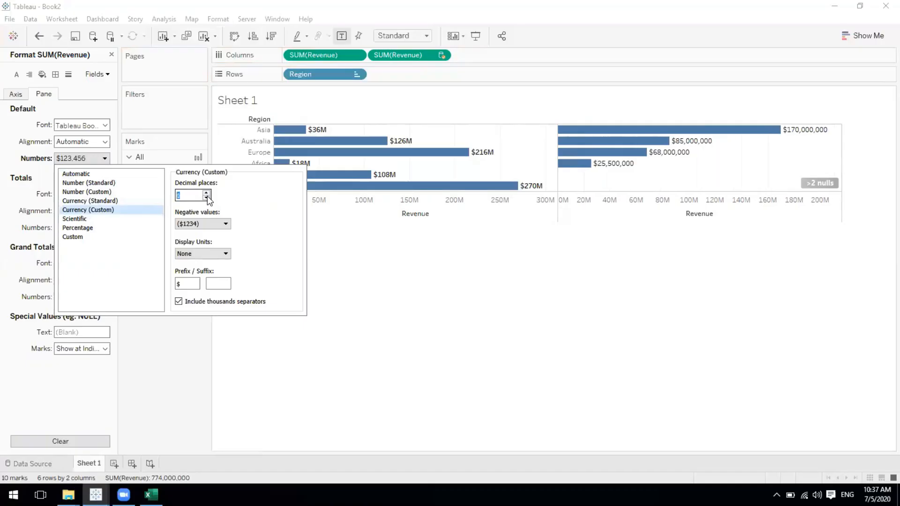
left_click(203, 257)
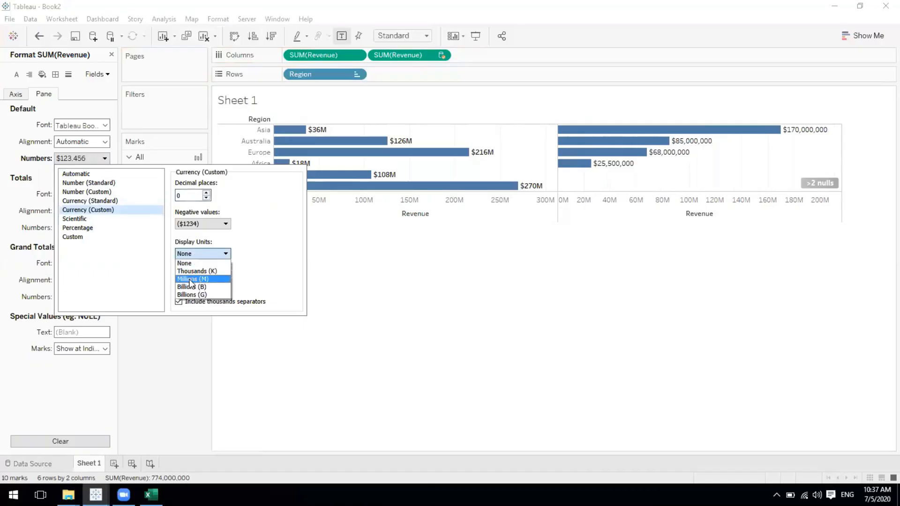
left_click(190, 277)
left_click(190, 279)
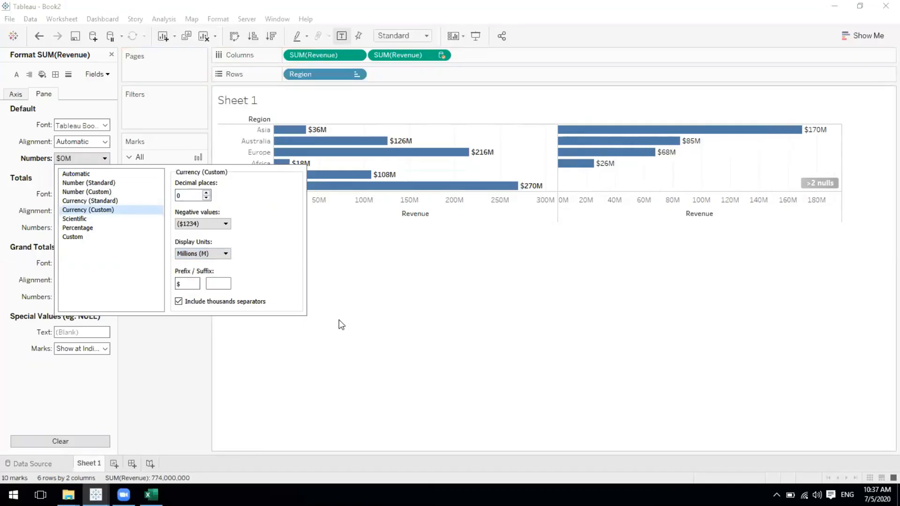
left_click(195, 360)
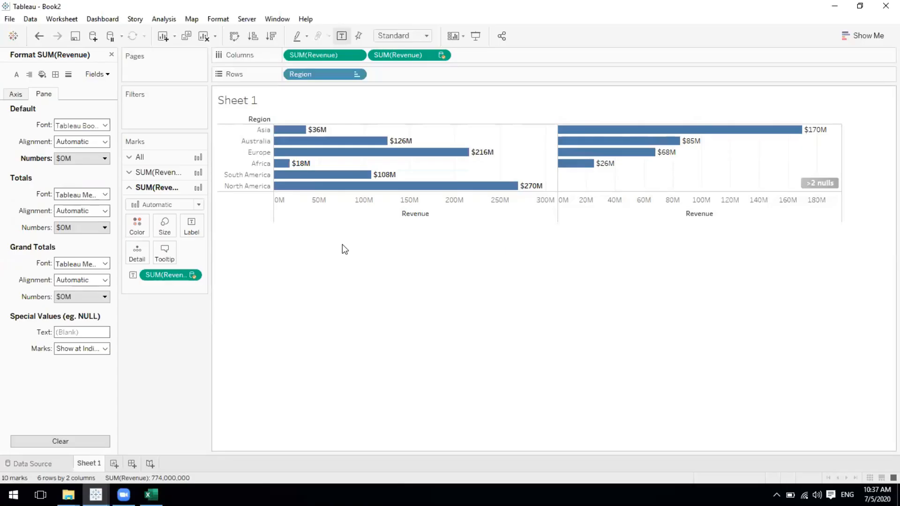
- Close the revenue formatting and add Period from the Airline1 source to Rows ahead of Region
mouse_move(591, 151)
left_click(112, 55)
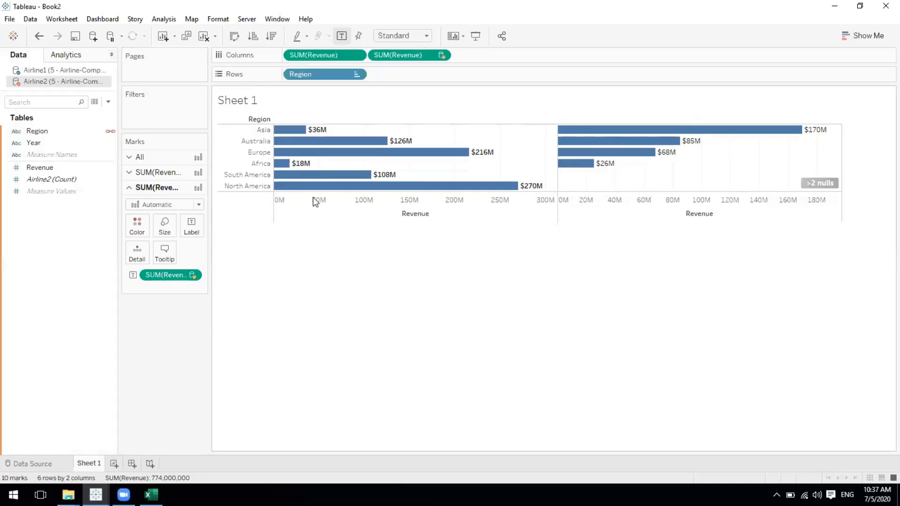
left_click(56, 71)
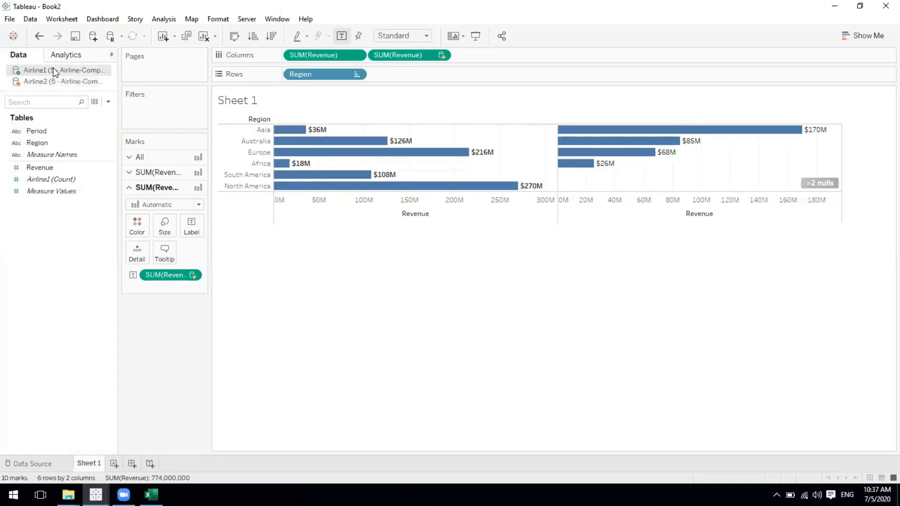
left_click(45, 82)
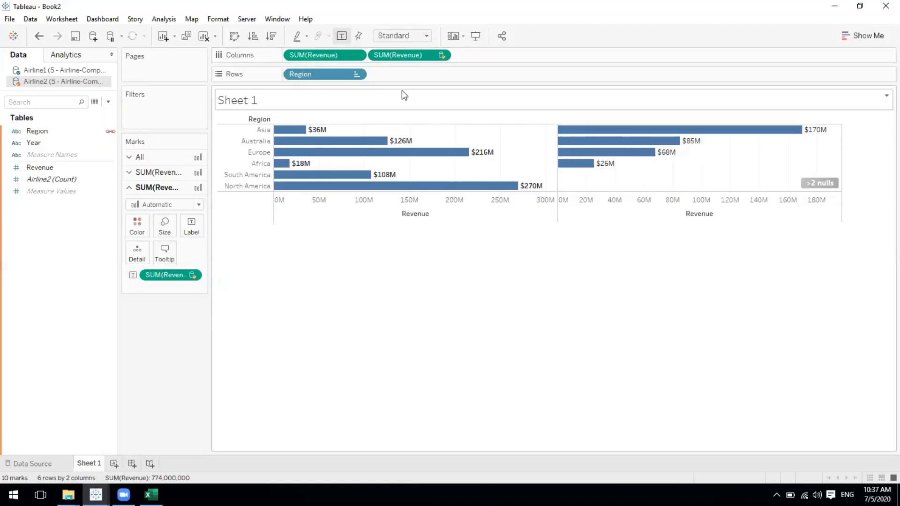
left_click(322, 56)
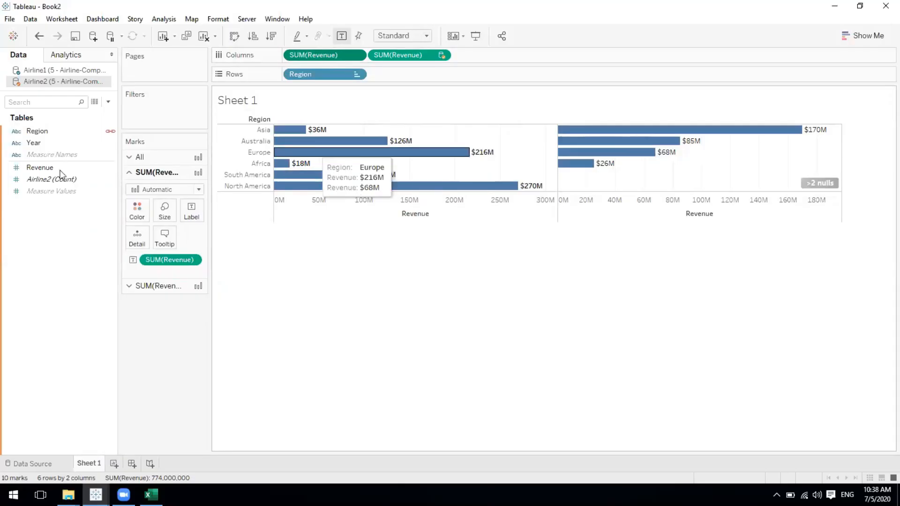
left_click(43, 71)
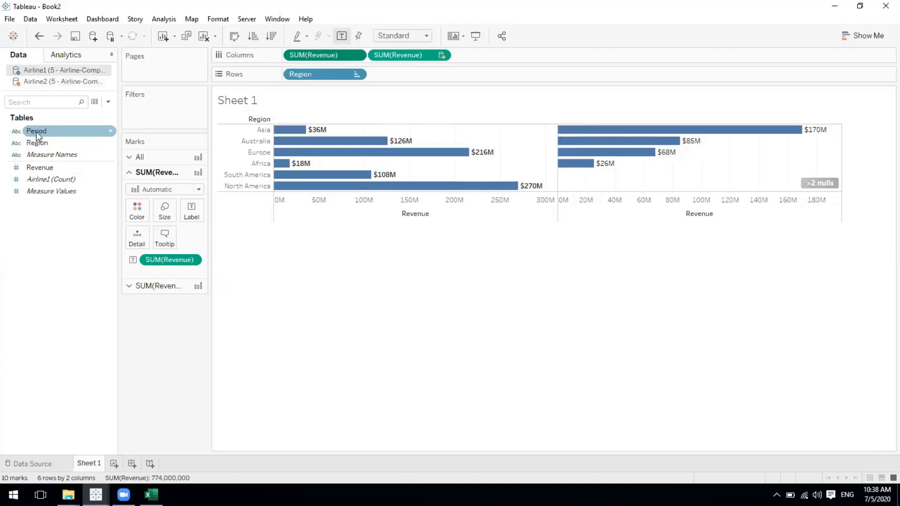
mouse_move(36, 131)
left_mouse_down()
mouse_move(235, 137)
mouse_move(292, 100)
mouse_move(286, 80)
left_mouse_up()
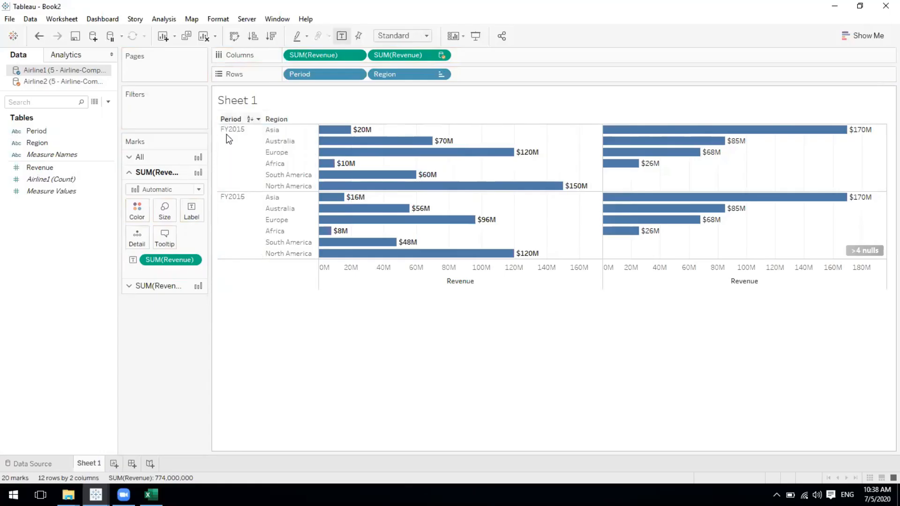
mouse_move(380, 142)
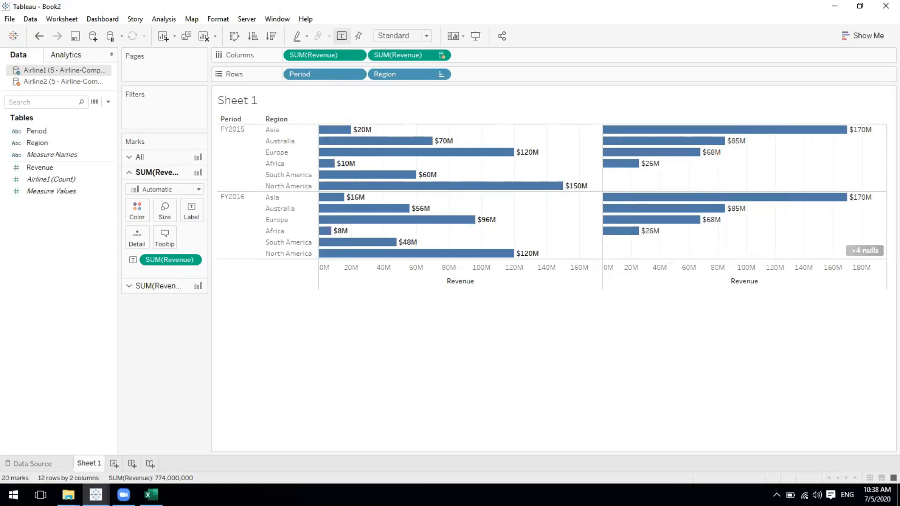
- Switch to Excel to check the FY2015 and FY2016 rows on the Airline2 sheet, glance at the Airline1 sheet, and return to Tableau
left_click(151, 495)
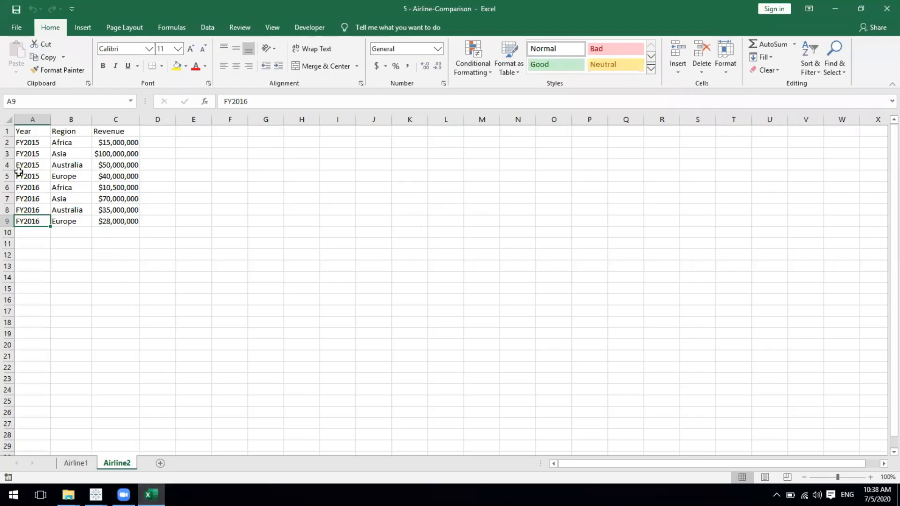
left_click_drag(21, 143, 115, 175)
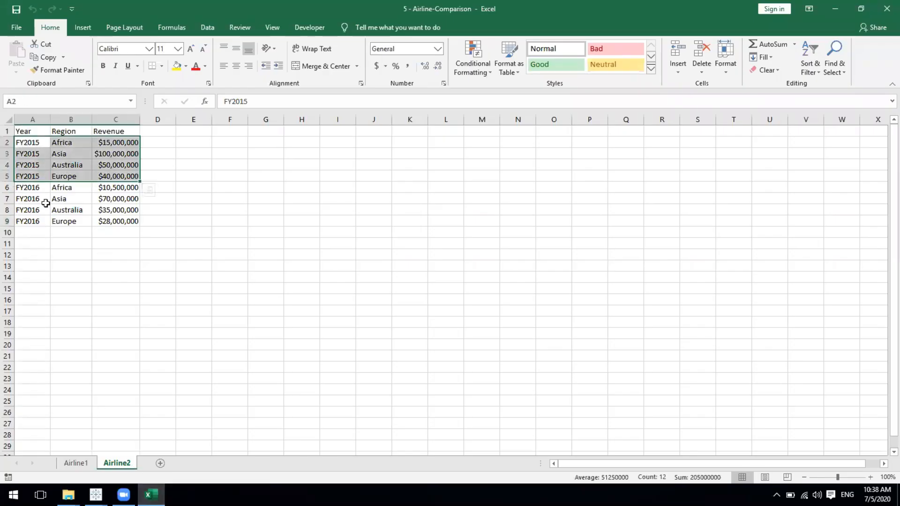
left_click_drag(32, 188, 70, 210)
left_click(81, 452)
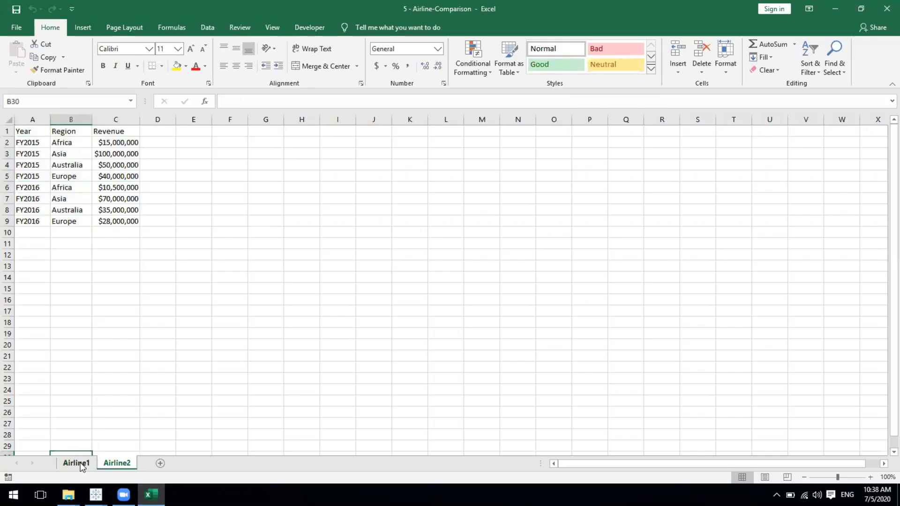
left_click(76, 463)
left_click(95, 495)
left_click(188, 440)
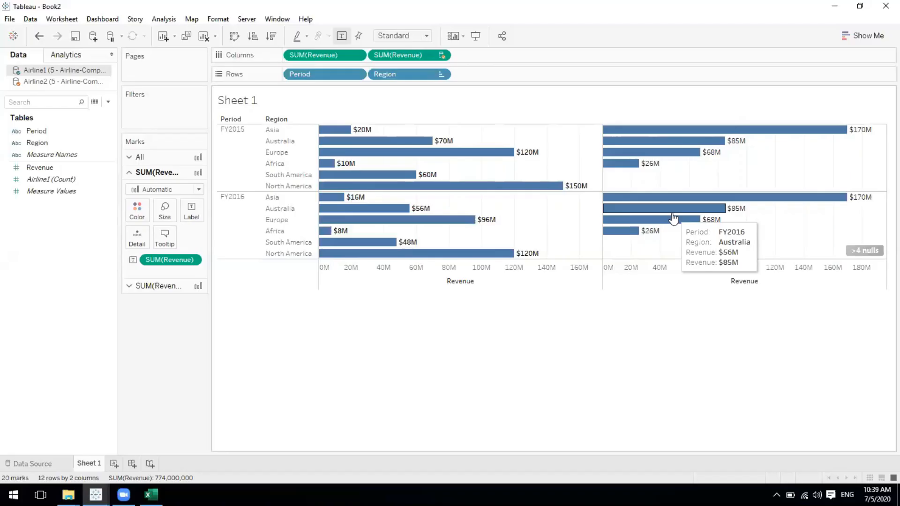
- Compare the Airline1 and Airline2 field lists to examine how Period and Year are named and which fields are linked
mouse_move(419, 159)
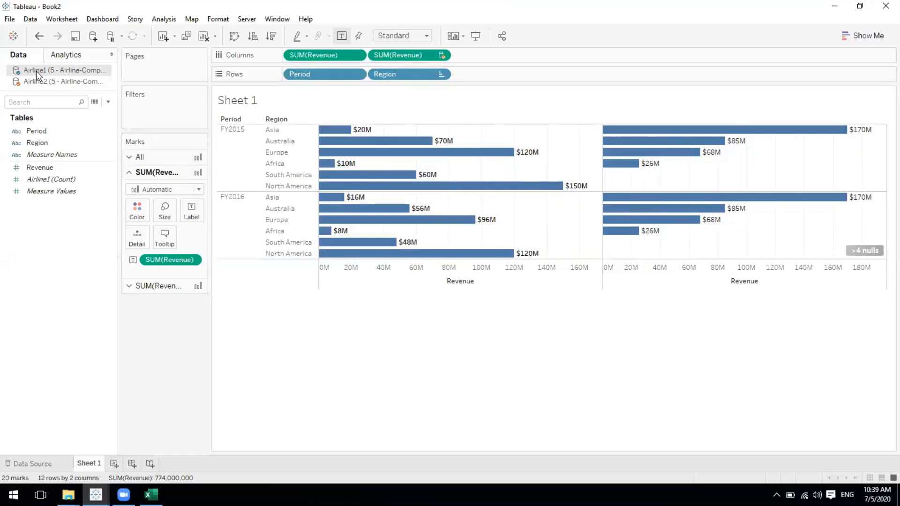
left_click(52, 171)
left_click(39, 132)
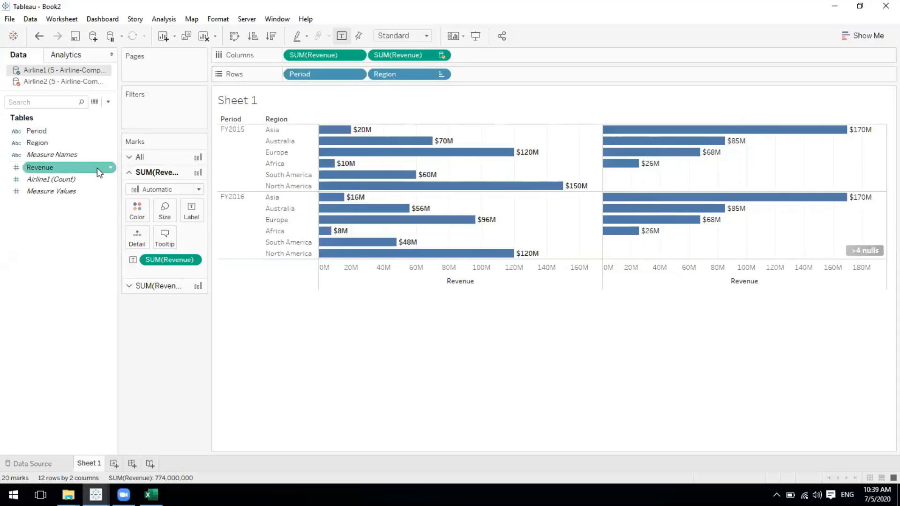
left_click(43, 82)
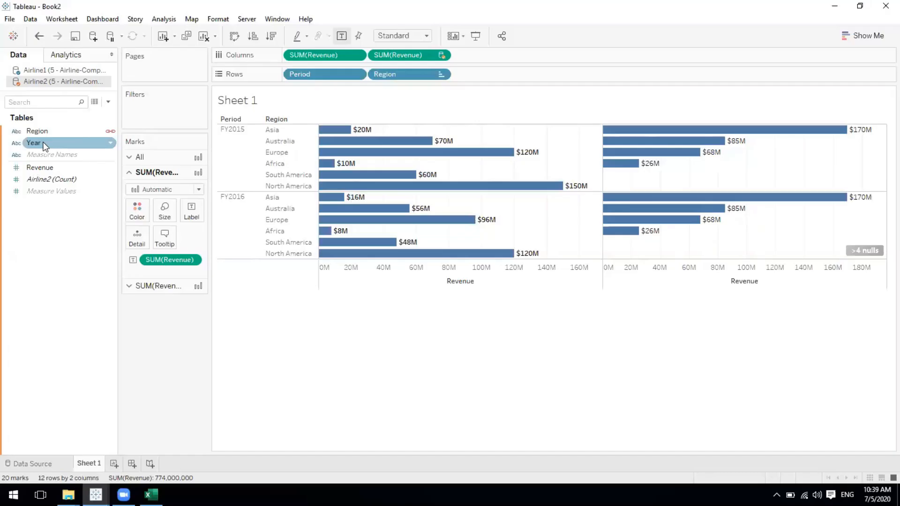
left_click(34, 70)
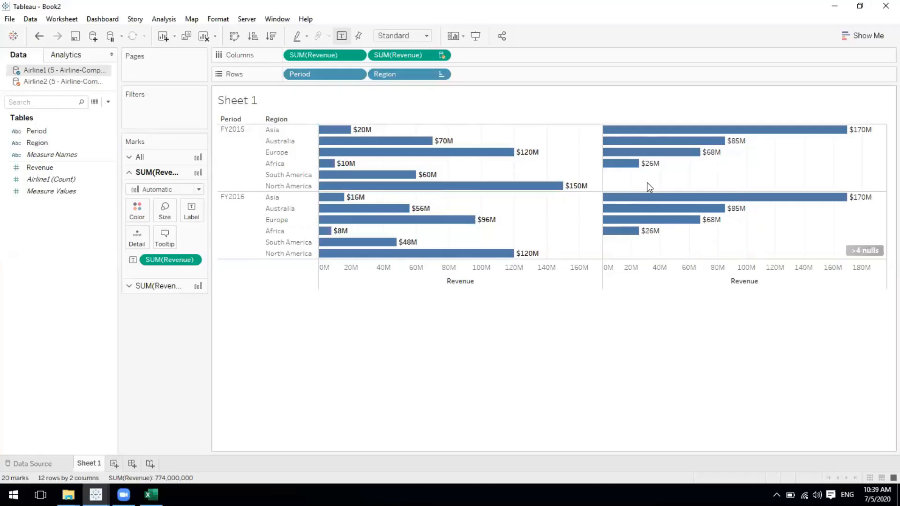
left_click(52, 82)
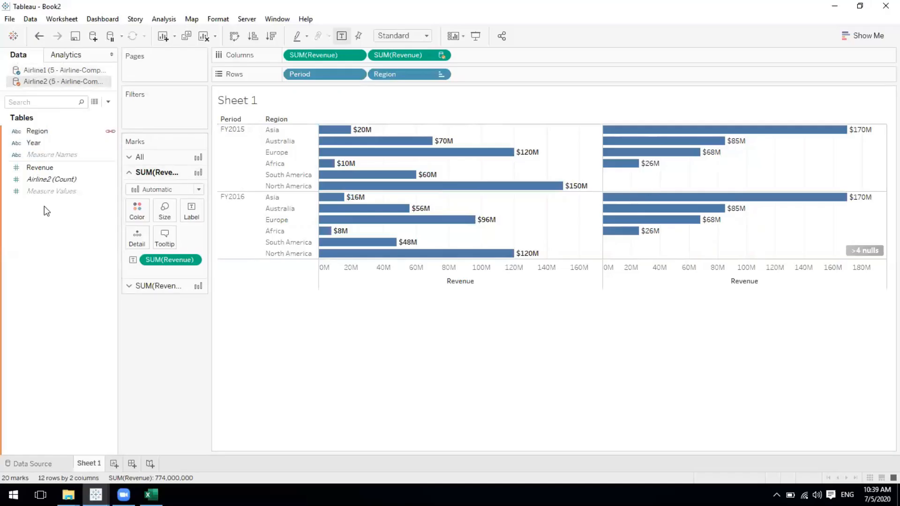
left_click(31, 70)
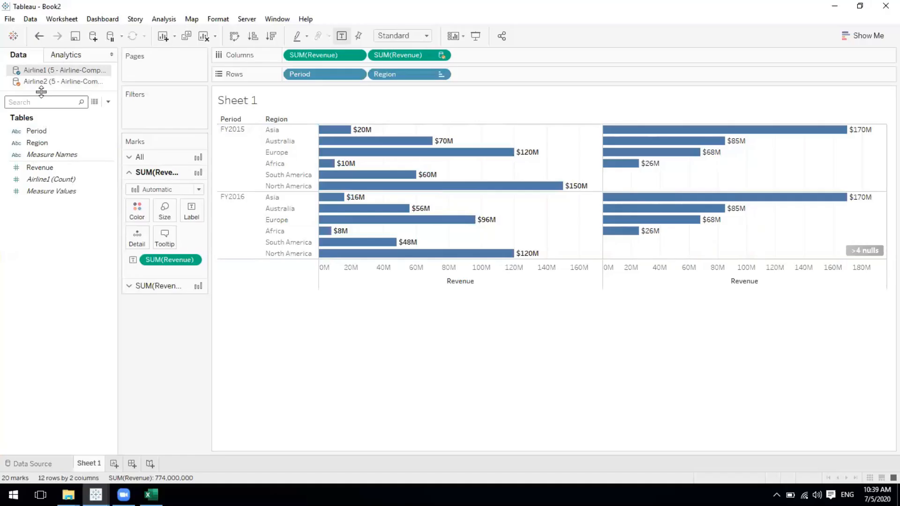
left_click(38, 83)
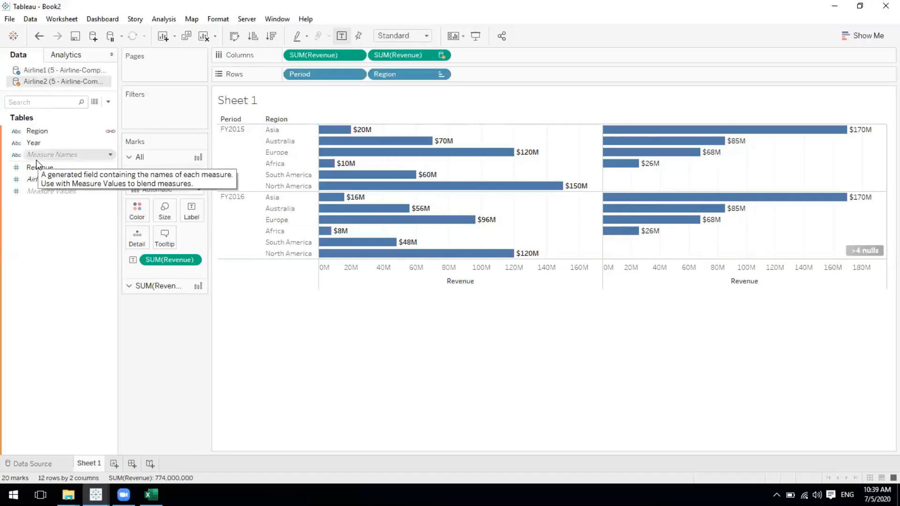
left_click(44, 144)
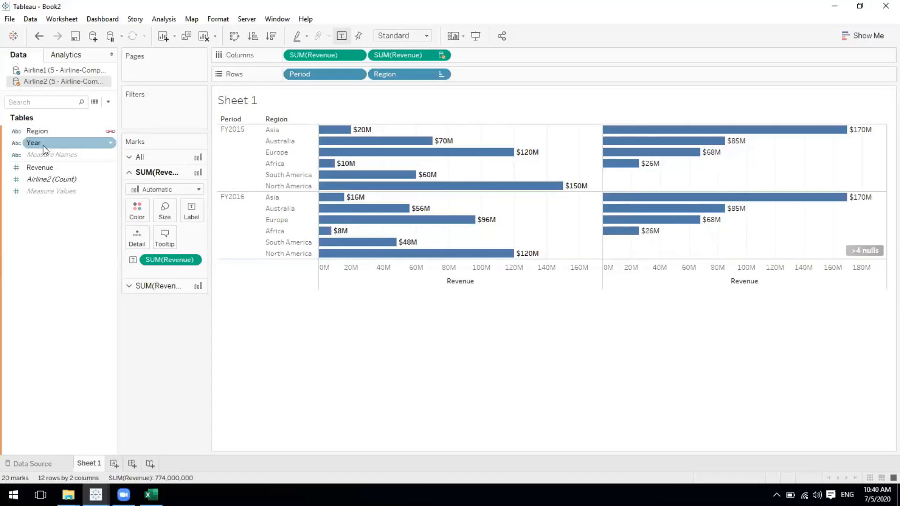
left_click(39, 82)
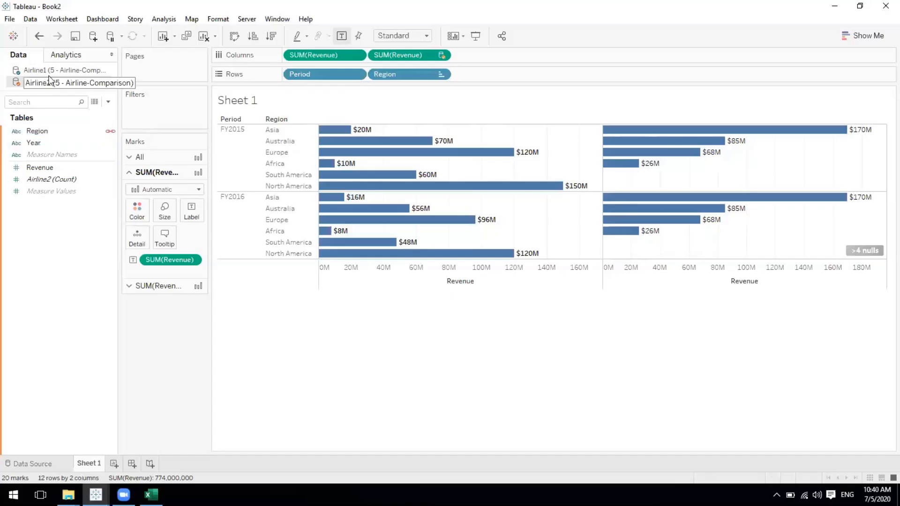
left_click(36, 71)
left_click(39, 154)
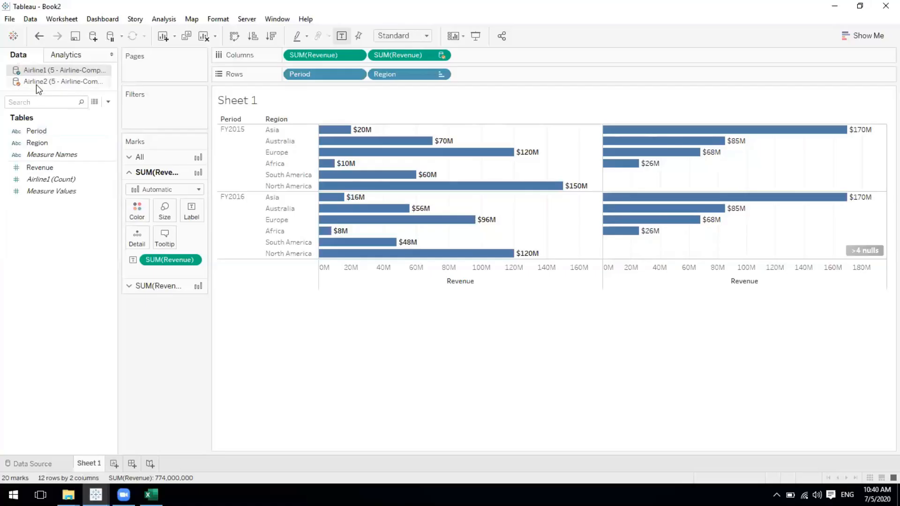
- Rename the Year field of the Airline2 source to period
left_click(36, 82)
left_click(45, 142)
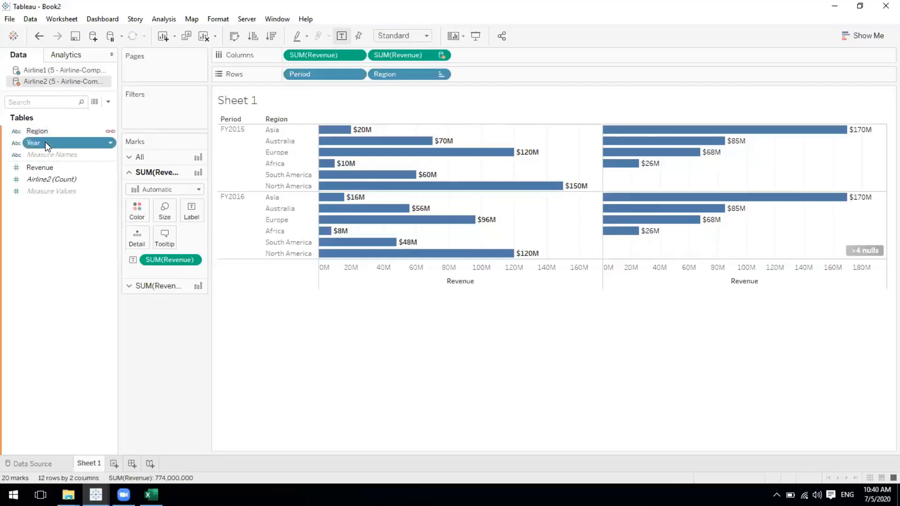
right_click(45, 142)
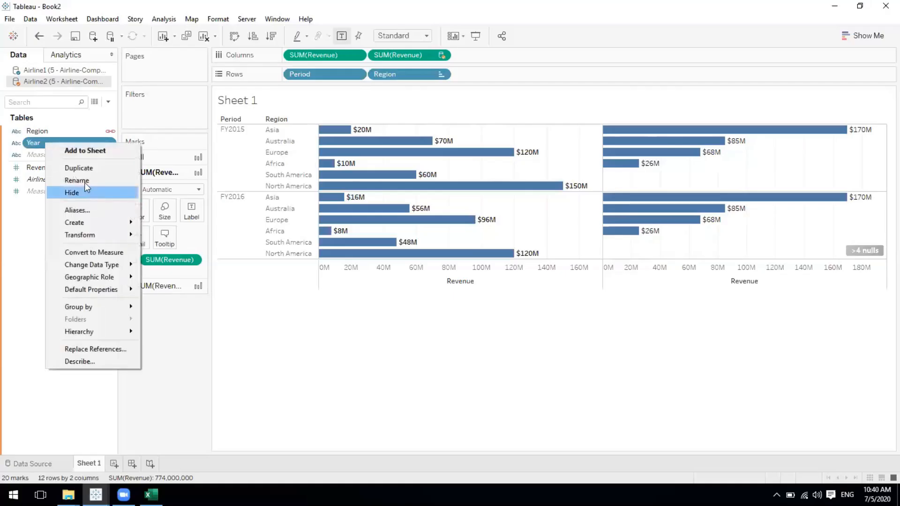
key("Escape")
type("pe")
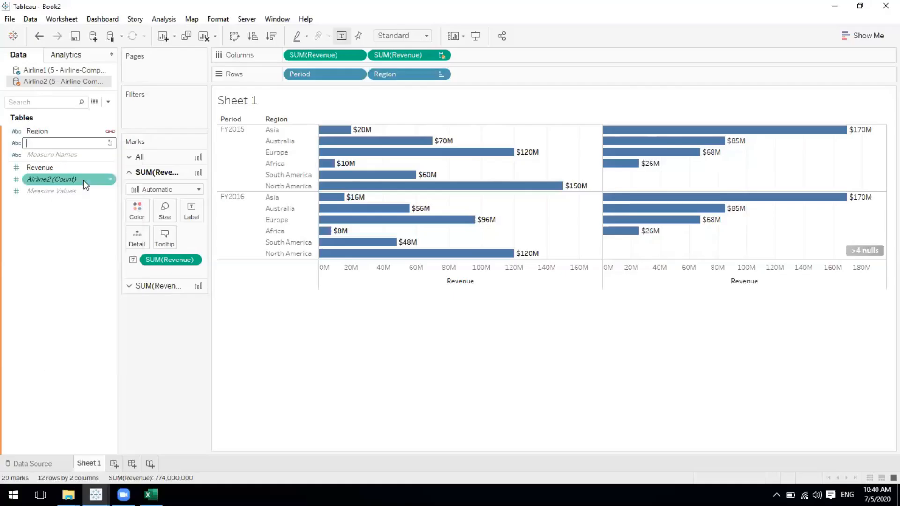
type("riod")
key("Return")
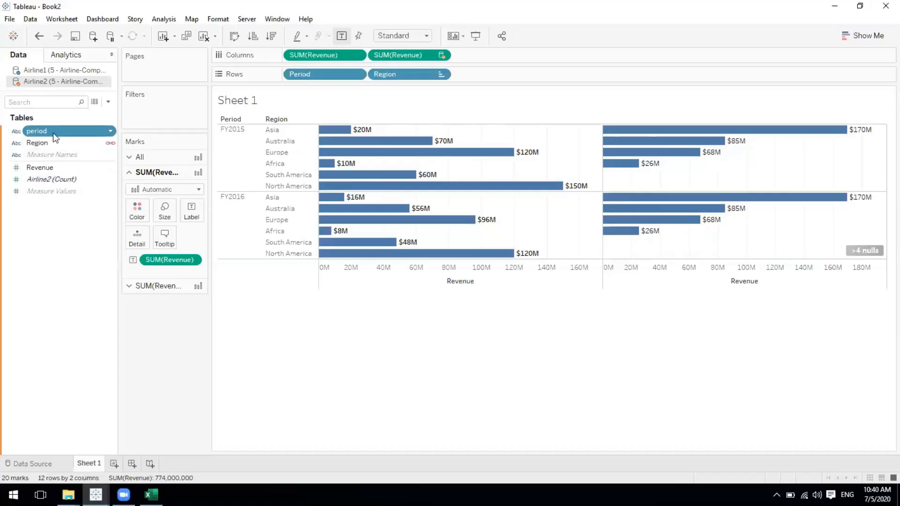
- Check the field name in the Airline1 source and rename the Airline2 period field to Period with a capital P
left_click(33, 69)
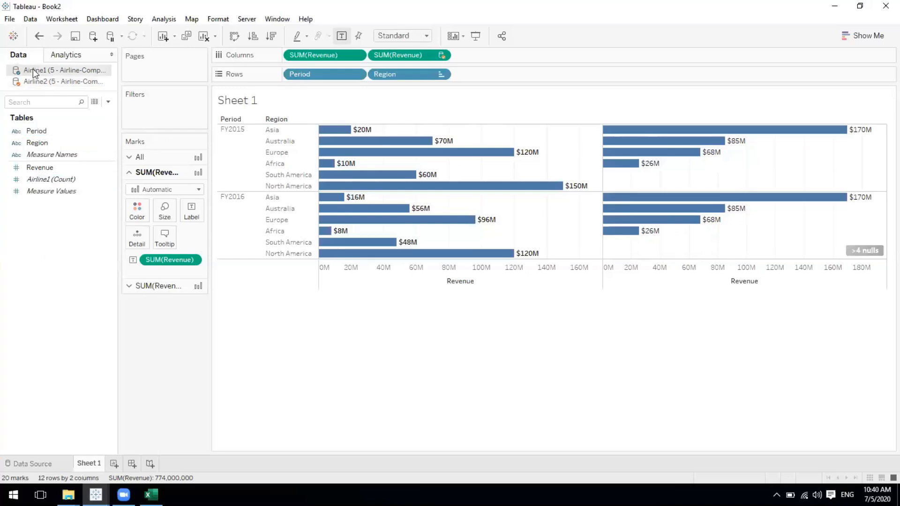
left_click(55, 85)
right_click(45, 132)
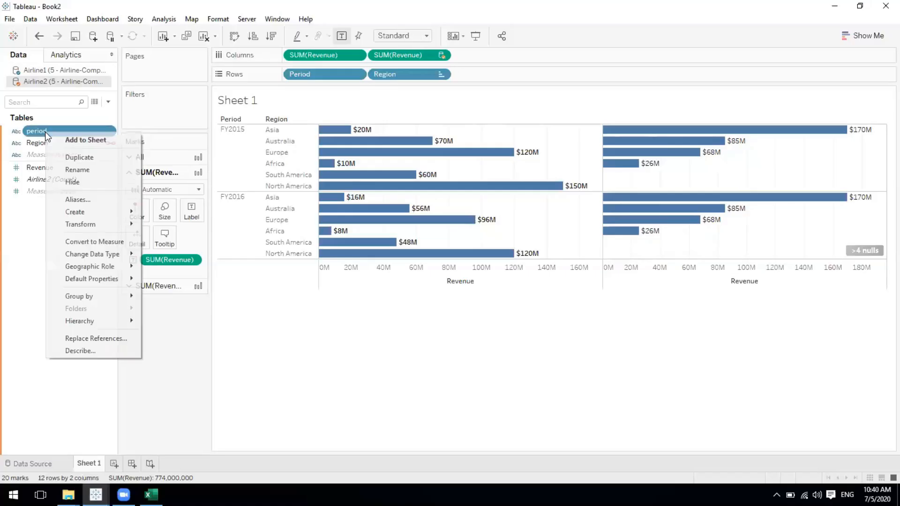
left_click(80, 170)
type("period")
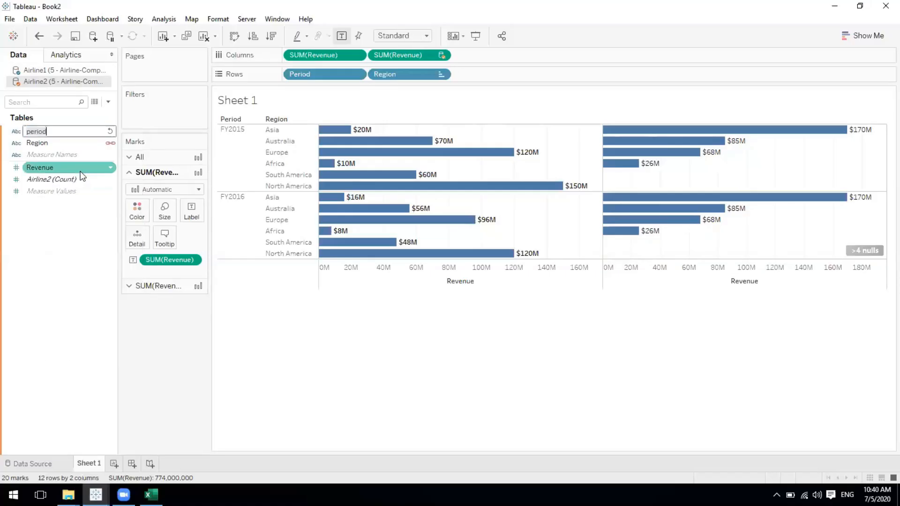
key("ctrl+a")
key("BackSpace")
type("Period")
key("Return")
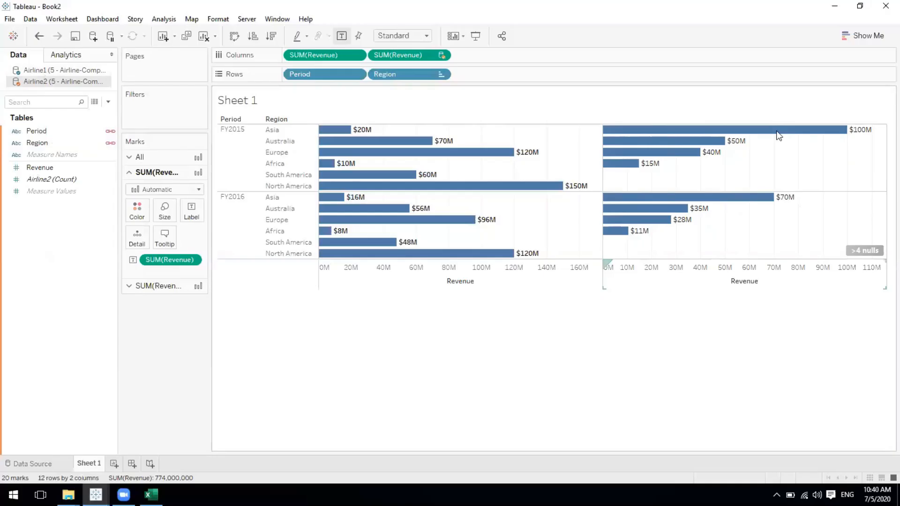
- Unlink the Airline2 Period field from the blend to compare the bars, and link it again
left_click(111, 132)
left_click(111, 134)
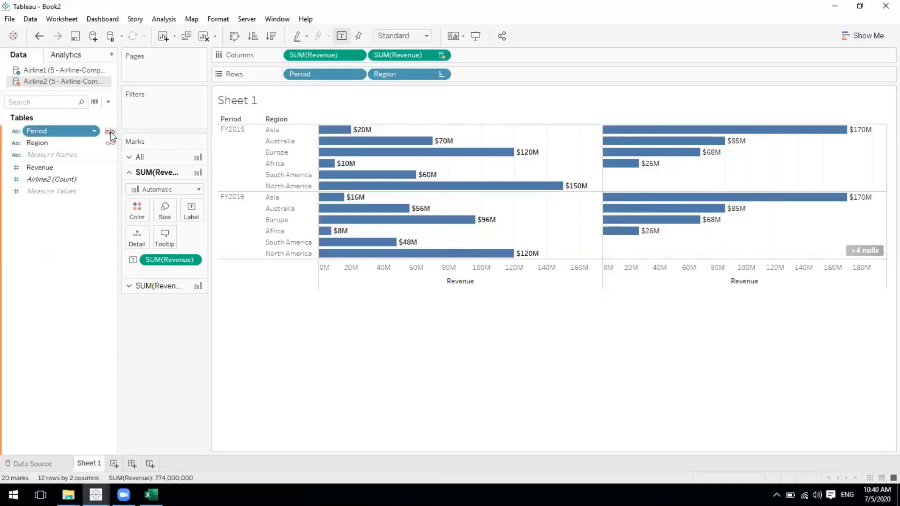
left_click(111, 134)
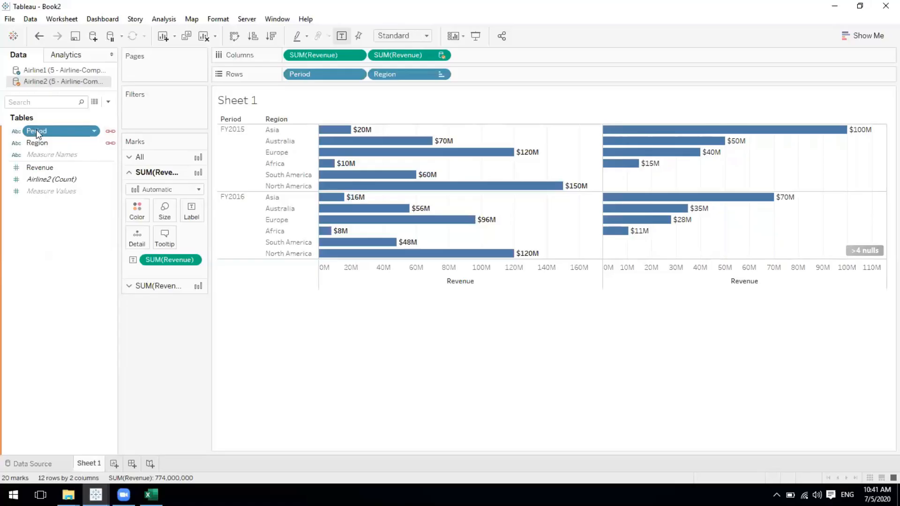
- Compare the Period field in both sources and examine the Airline2 revenue bars for each period
left_click(39, 71)
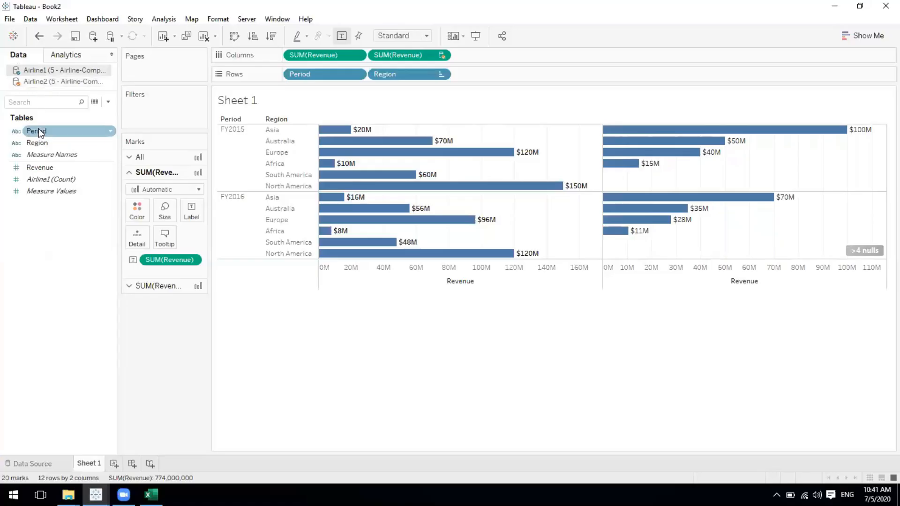
left_click(41, 81)
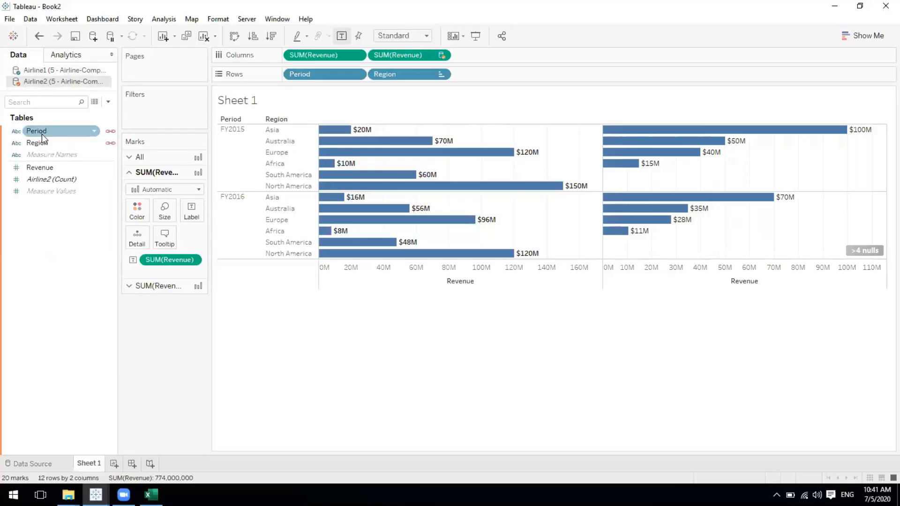
mouse_move(744, 205)
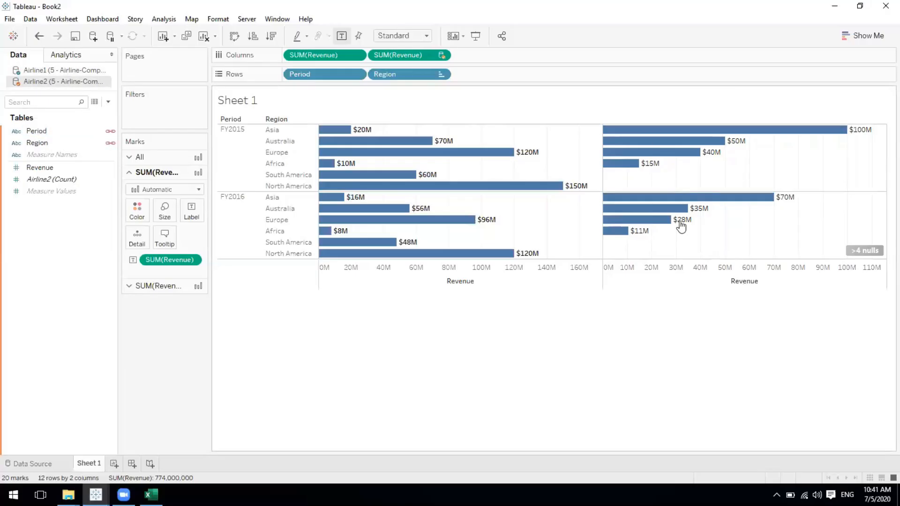
mouse_move(682, 227)
left_click(40, 131)
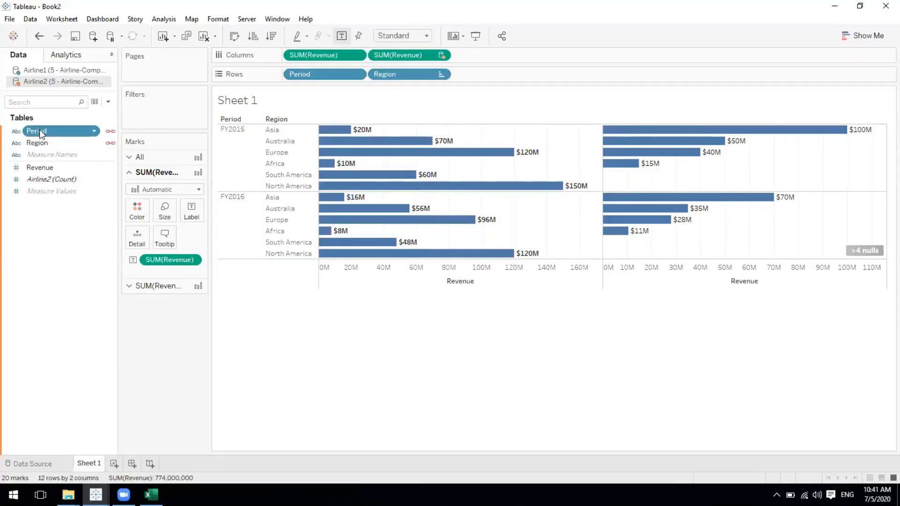
- Rename the Period field of the Airline2 source to Year and compare the field names in both sources
right_click(39, 130)
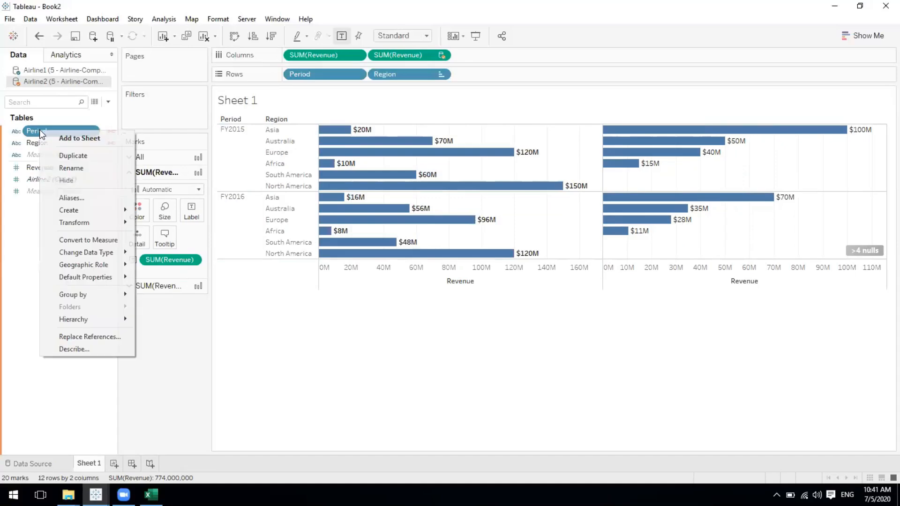
left_click(78, 168)
key("BackSpace")
type("Year")
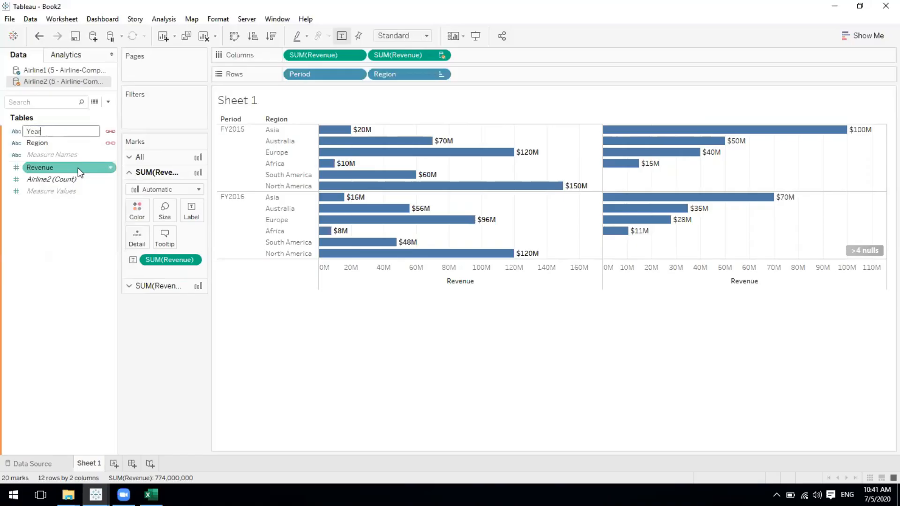
key("Return")
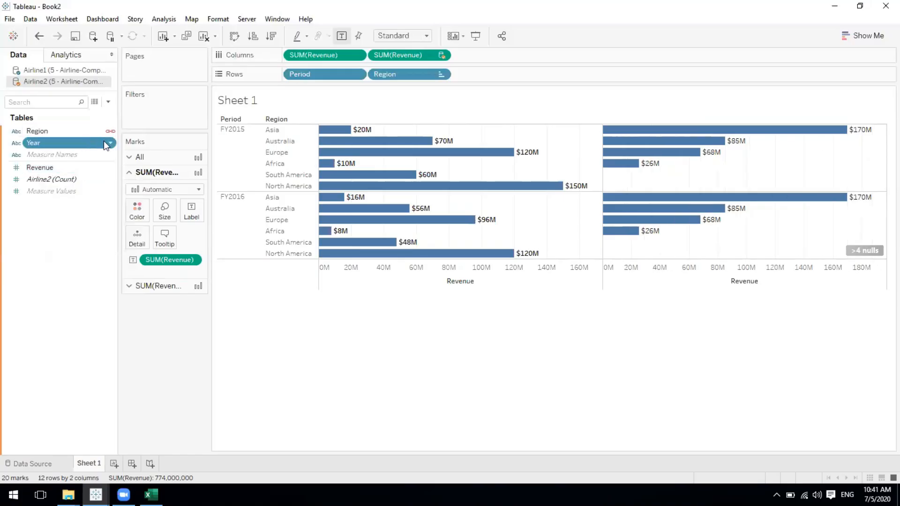
left_click(33, 73)
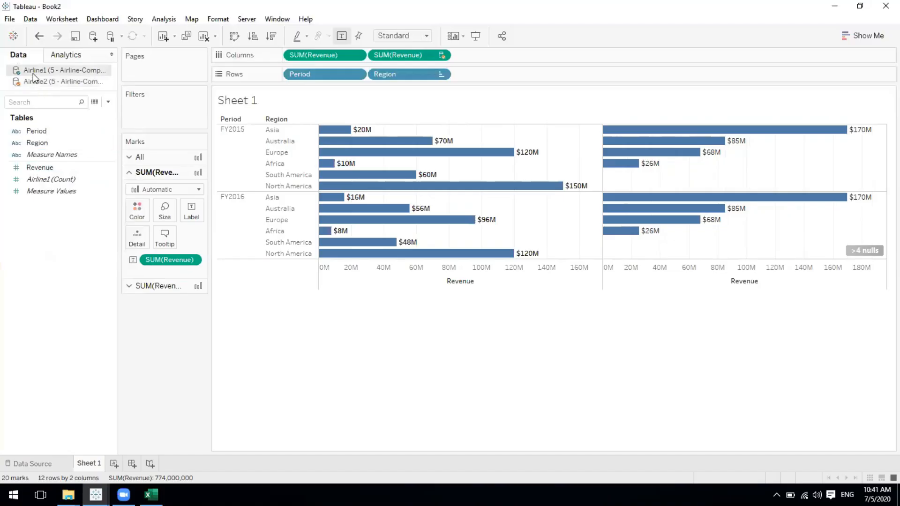
left_click(47, 82)
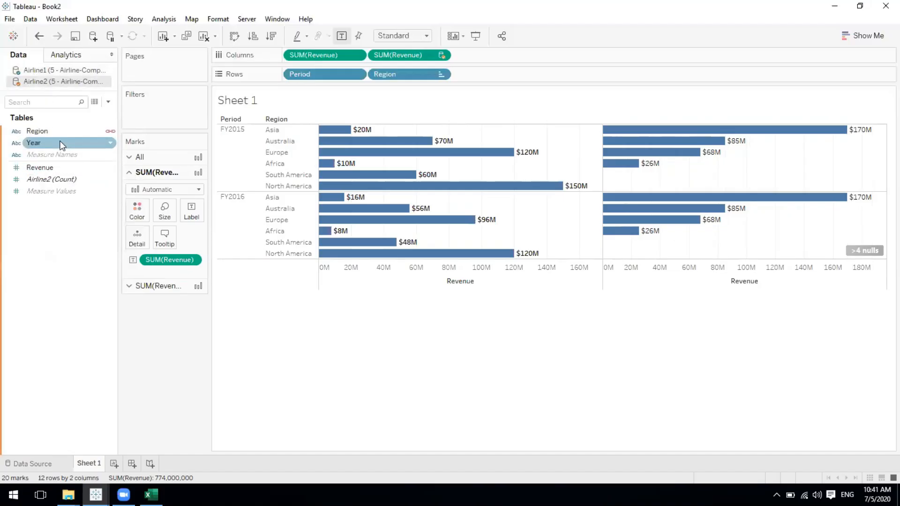
left_click(52, 142)
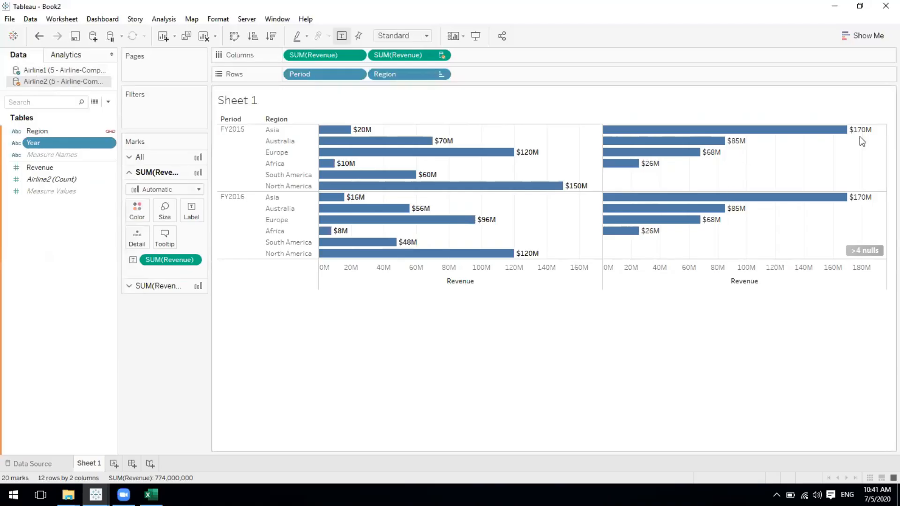
- Rename the Year field of the Airline2 source back to Period and check the Airline2 revenue bars
right_click(74, 145)
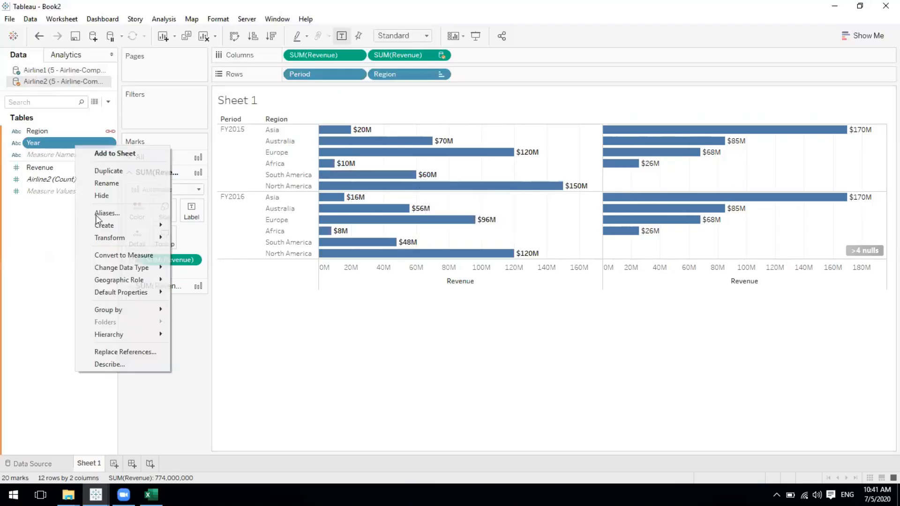
left_click(115, 185)
type("Period")
key("Return")
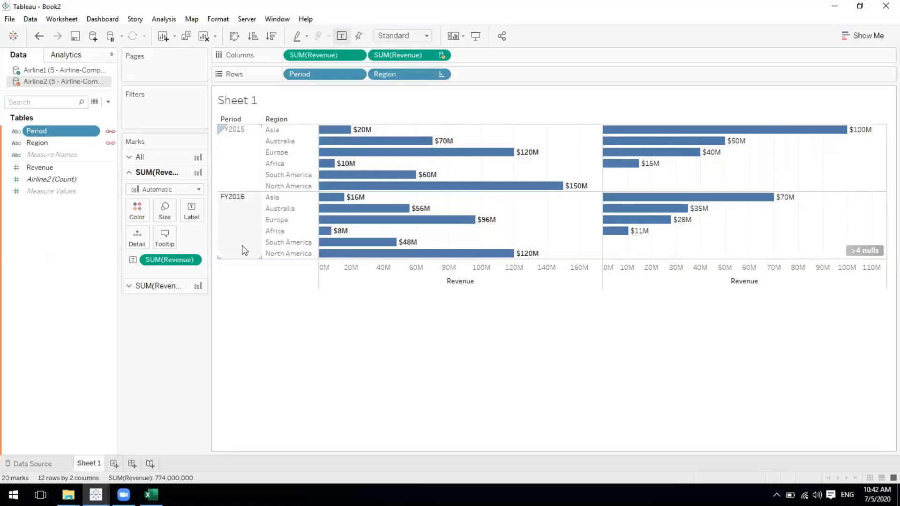
mouse_move(621, 212)
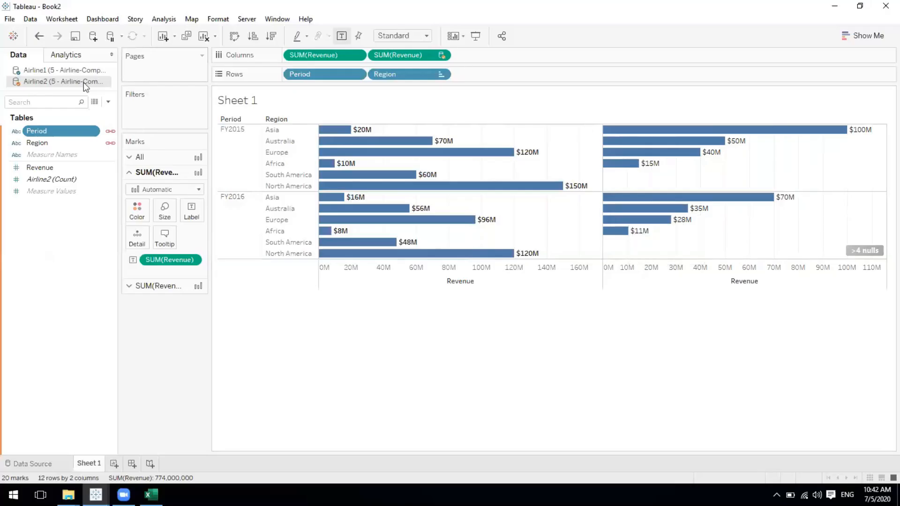
- Rename the Period field of the Airline2 source to Year again
left_click(68, 133)
right_click(67, 133)
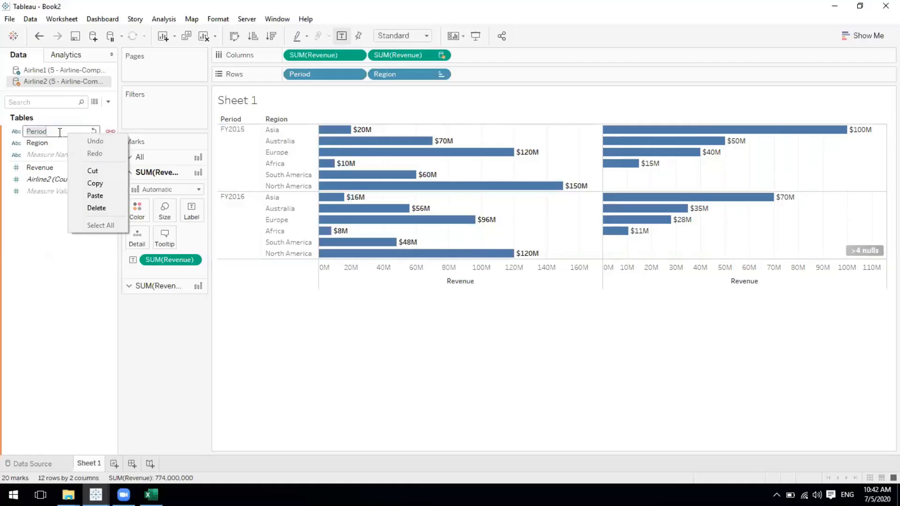
left_click(59, 133)
key("BackSpace")
key("BackSpace")
key("BackSpace")
type("Year")
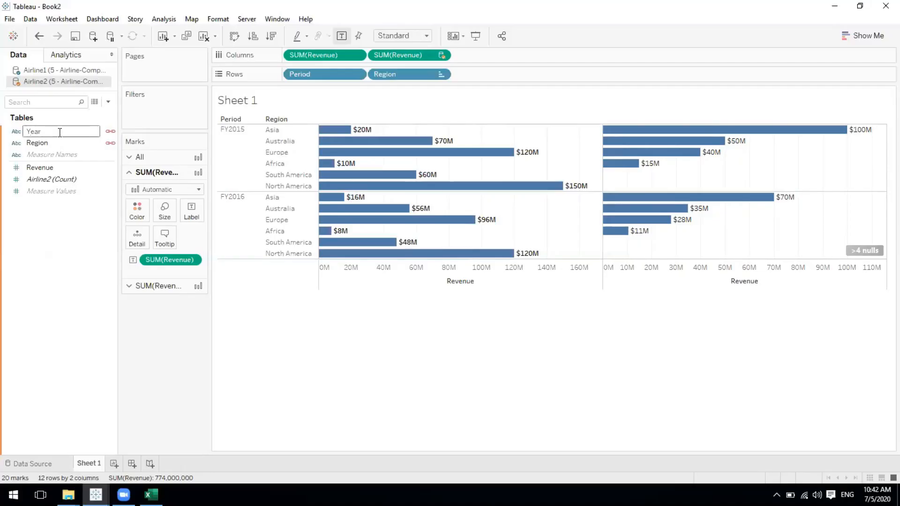
key("Return")
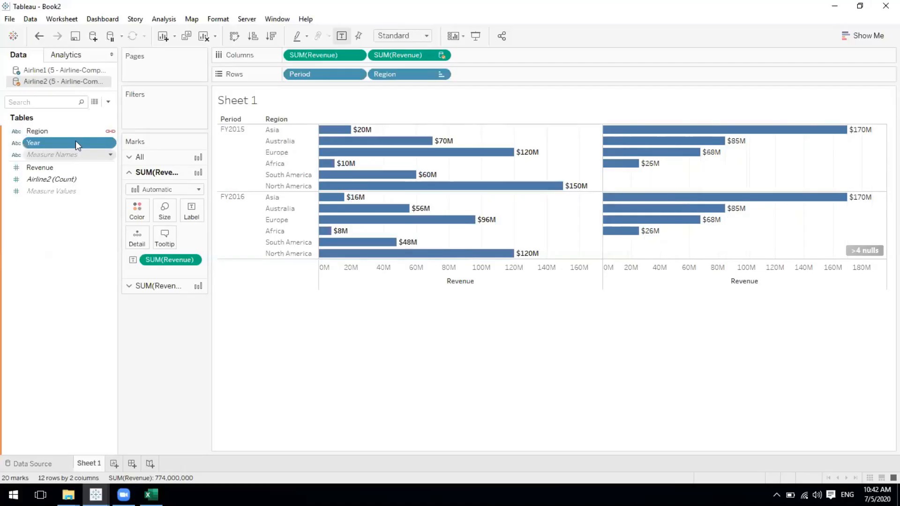
- Compare the Period field of the Airline1 source with the Year field of the Airline2 source
left_click(75, 142)
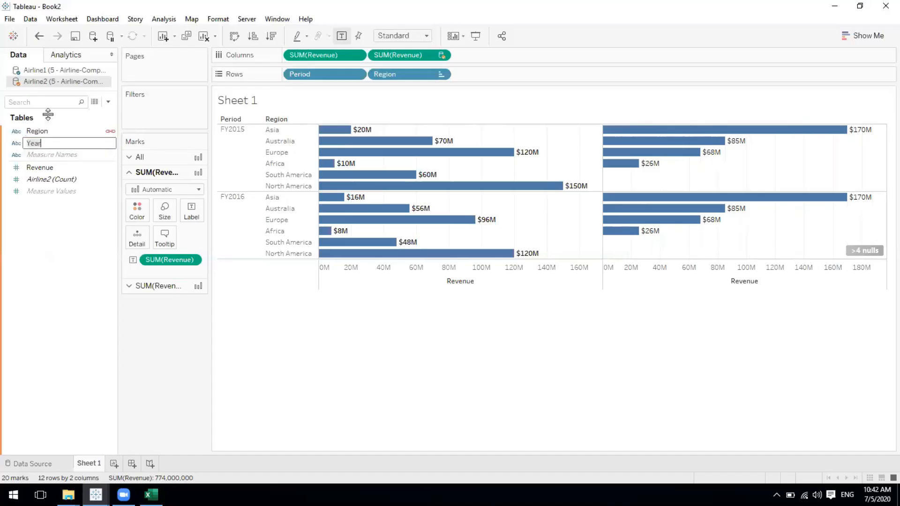
left_click(46, 69)
left_click(44, 131)
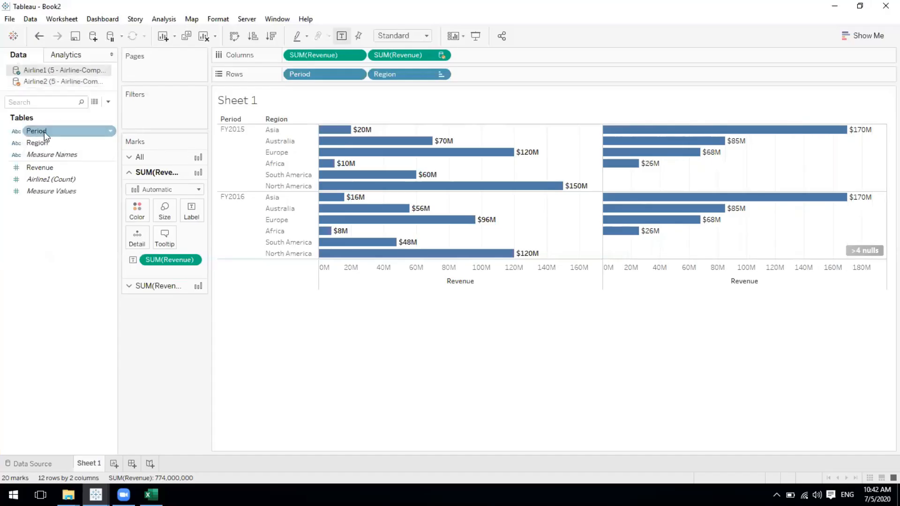
left_click(44, 81)
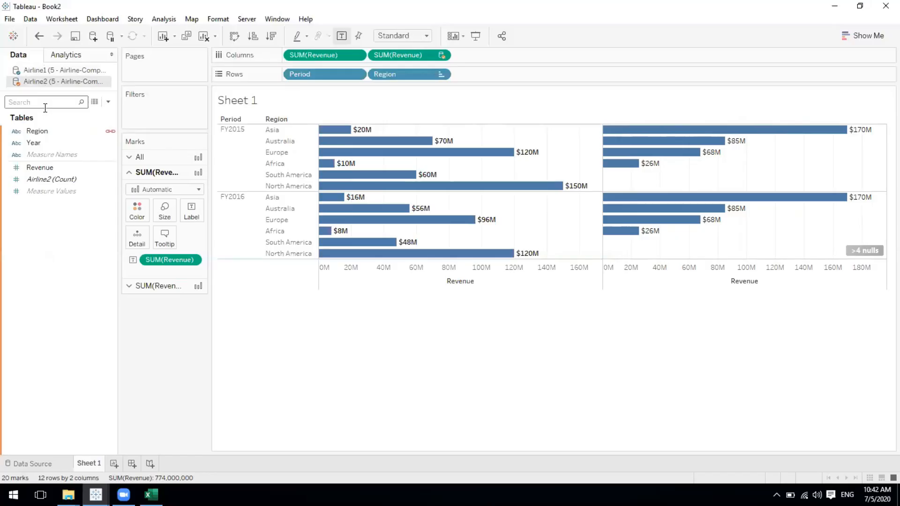
left_click(58, 144)
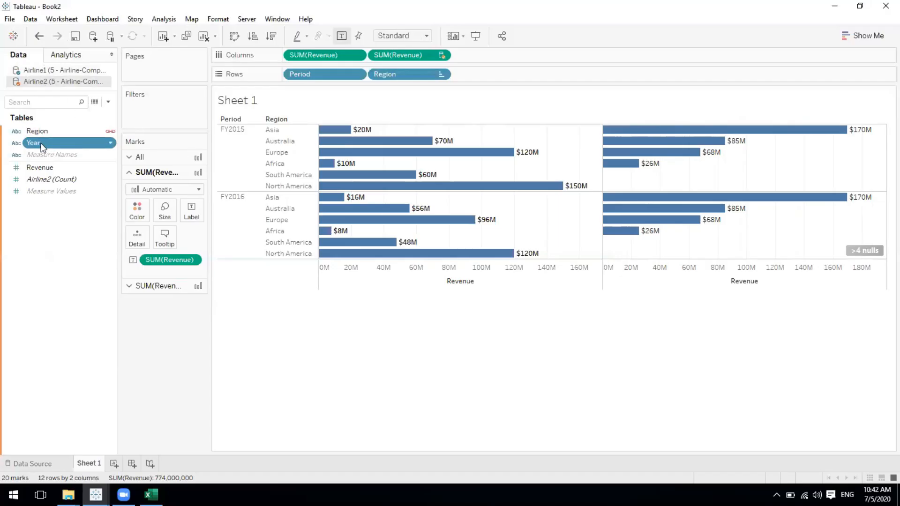
left_click(38, 69)
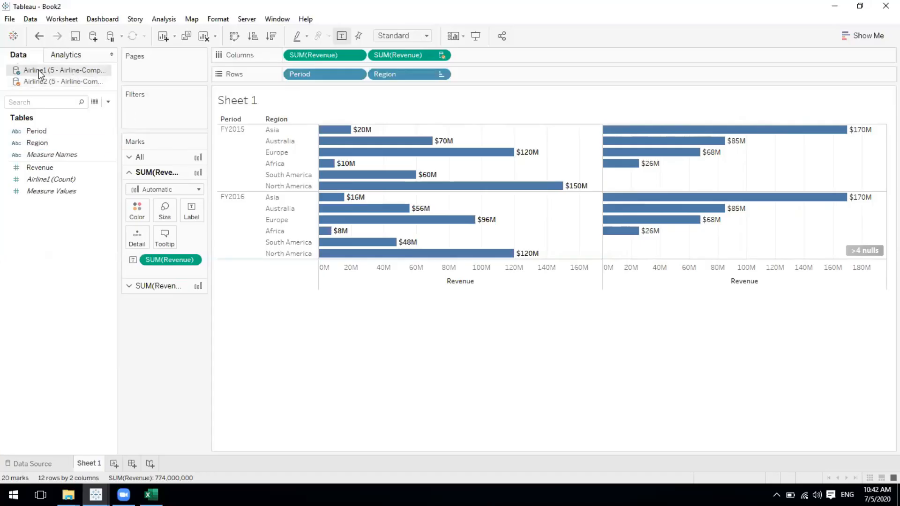
- Open the blend relationships between Airline1 and Airline2 and switch them from automatic to custom
left_click(31, 19)
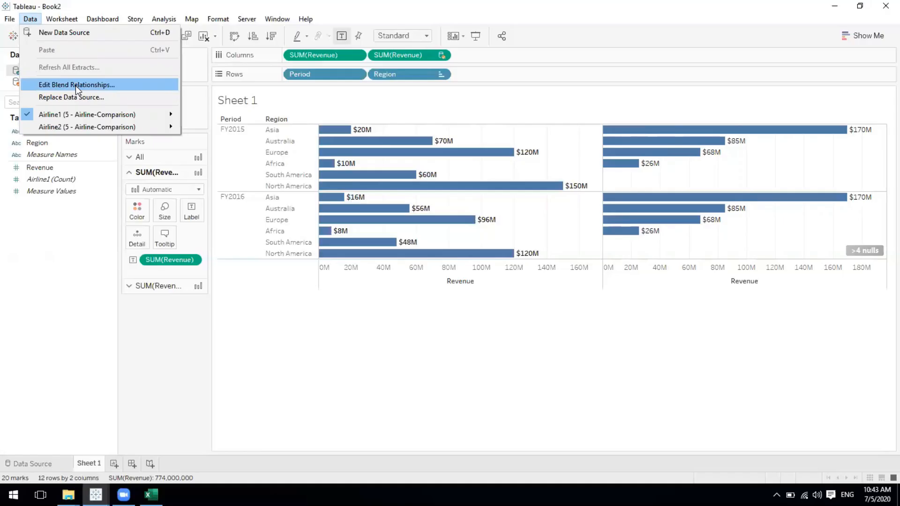
left_click(75, 86)
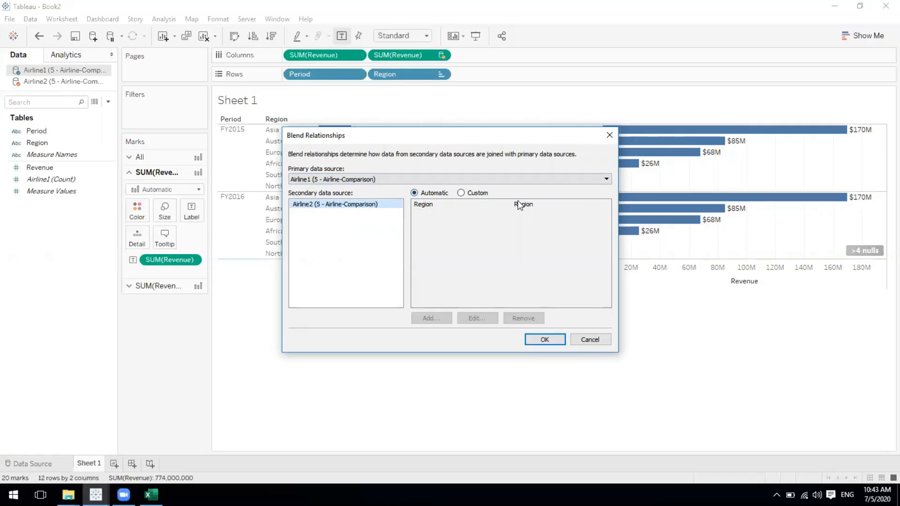
left_click_drag(376, 137, 510, 134)
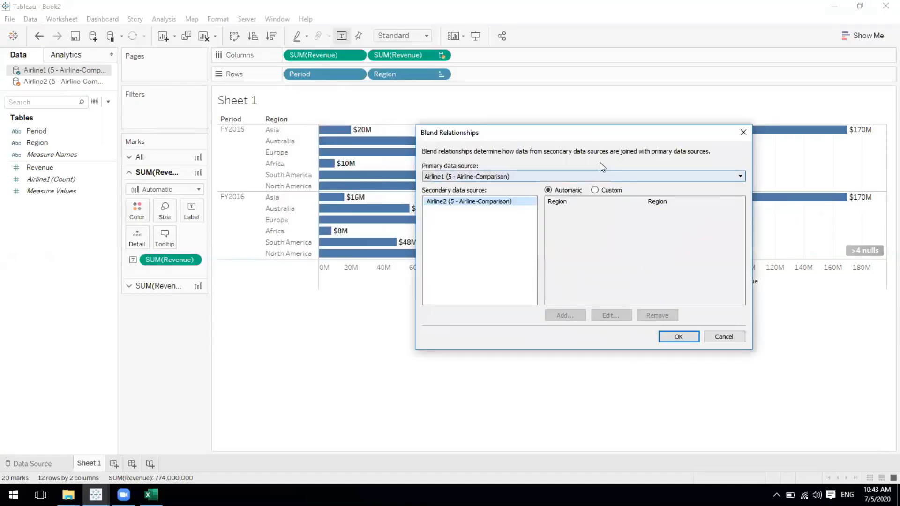
left_click_drag(591, 128, 590, 195)
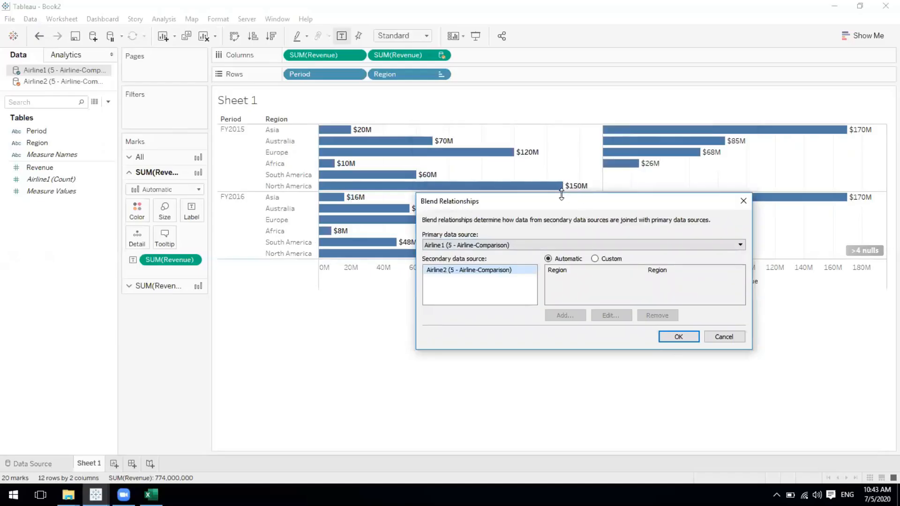
left_click_drag(562, 193, 562, 104)
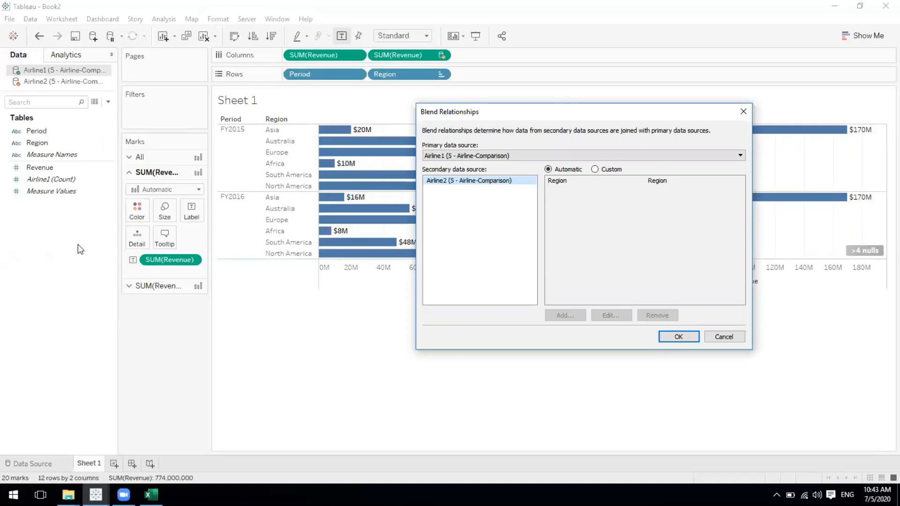
left_click(594, 169)
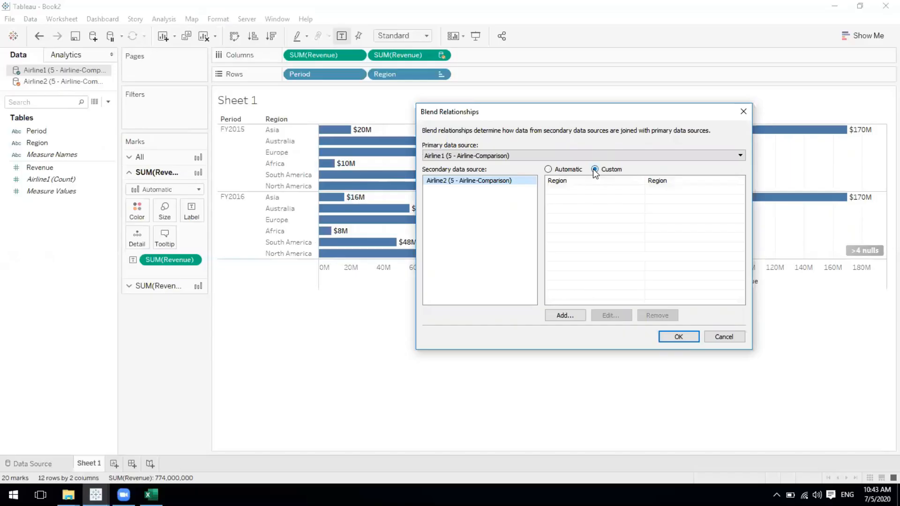
- Add a field mapping from the primary Period field to the secondary Year field and apply the blend relationships
left_click(564, 316)
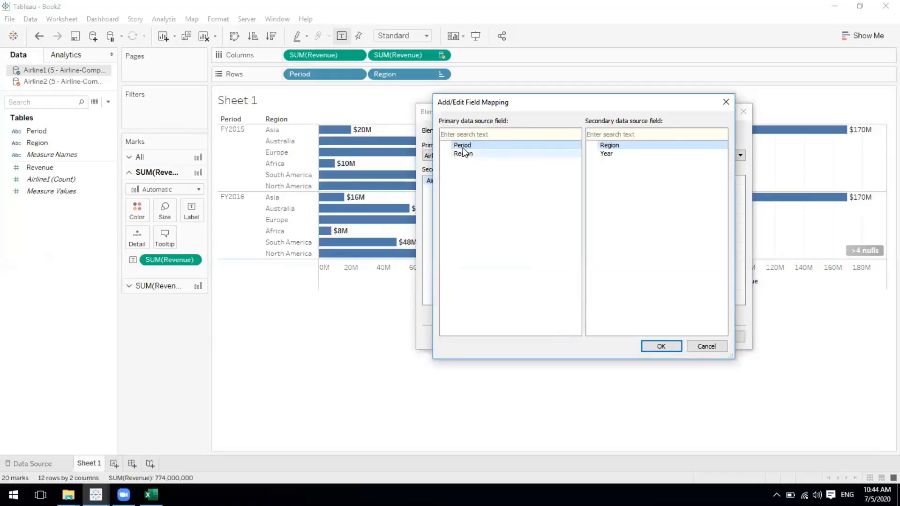
left_click(607, 154)
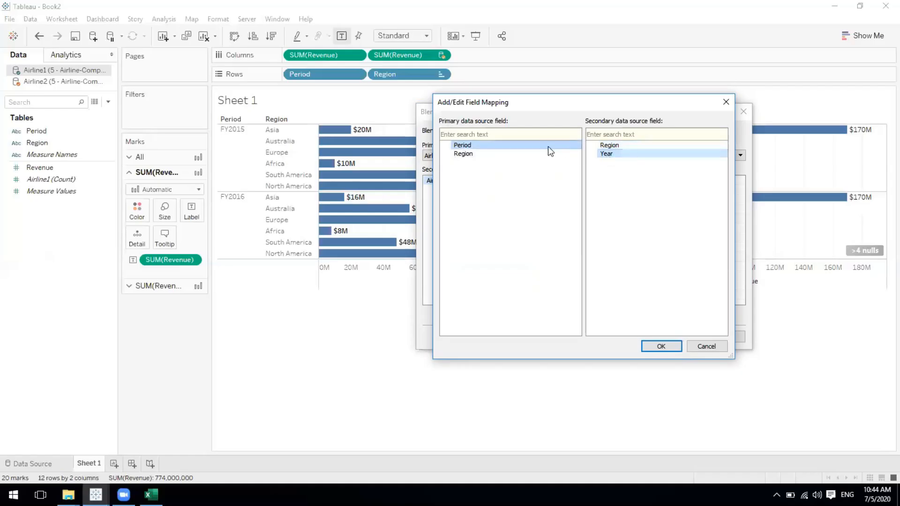
left_click(658, 346)
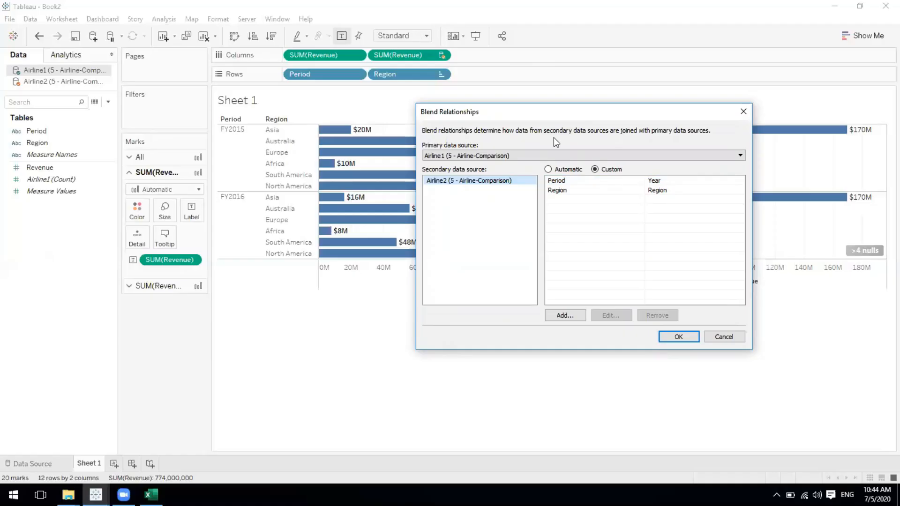
left_click(671, 333)
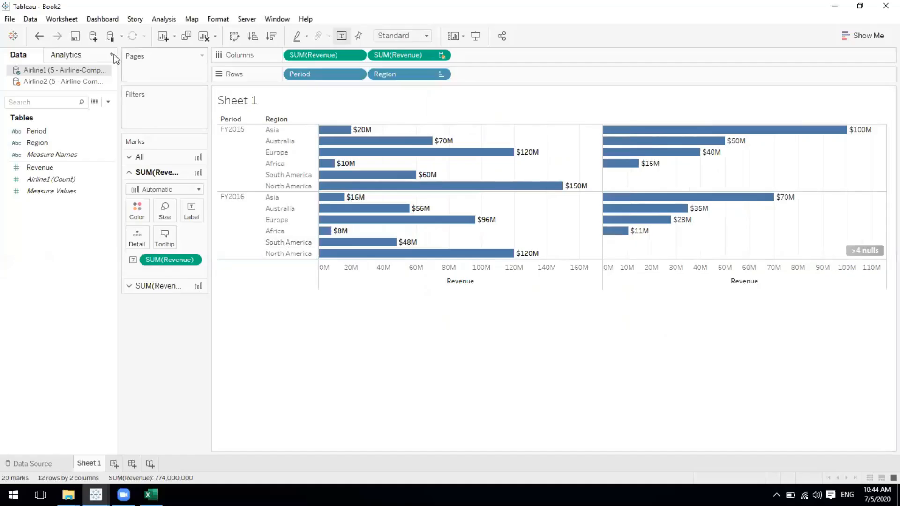
- Examine the linked Region and Year fields of Airline2 against Region and Period in Airline1, and the resulting revenue bars
left_click(41, 133)
left_click(33, 83)
left_click(35, 142)
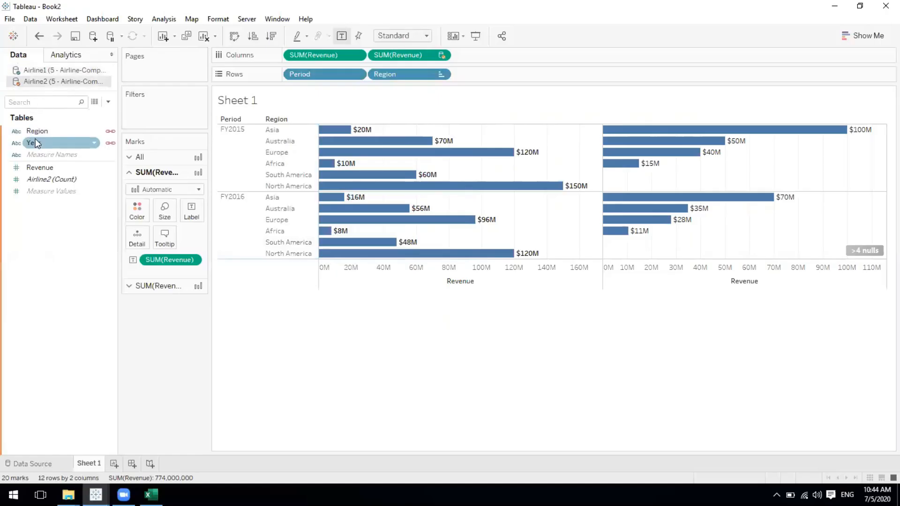
left_click(33, 132)
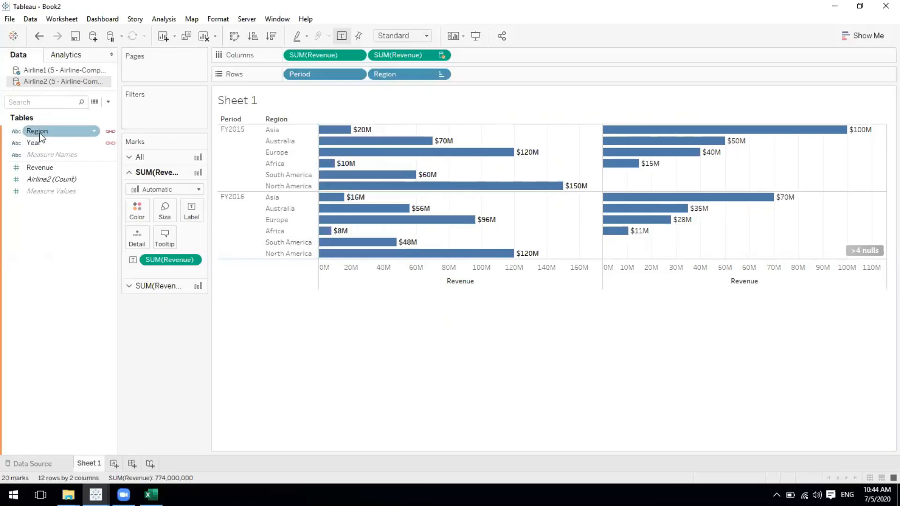
left_click(36, 142)
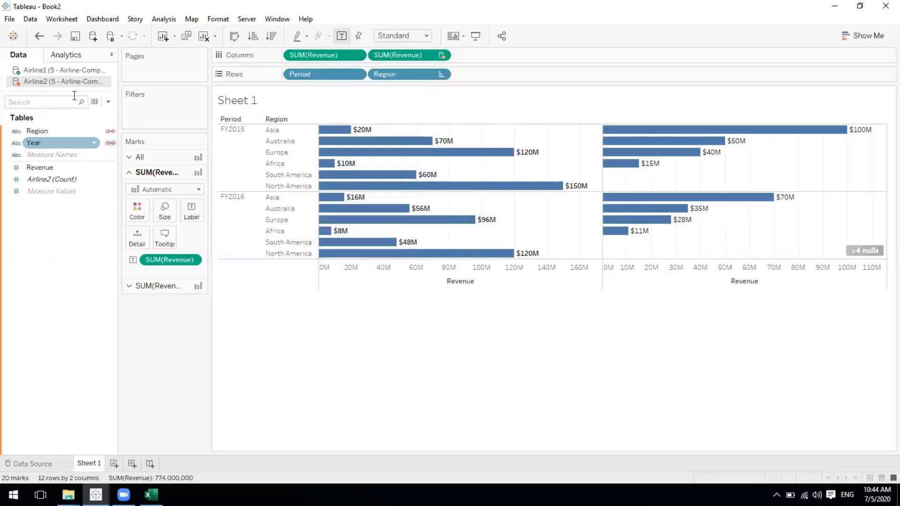
left_click(57, 69)
left_click(41, 141)
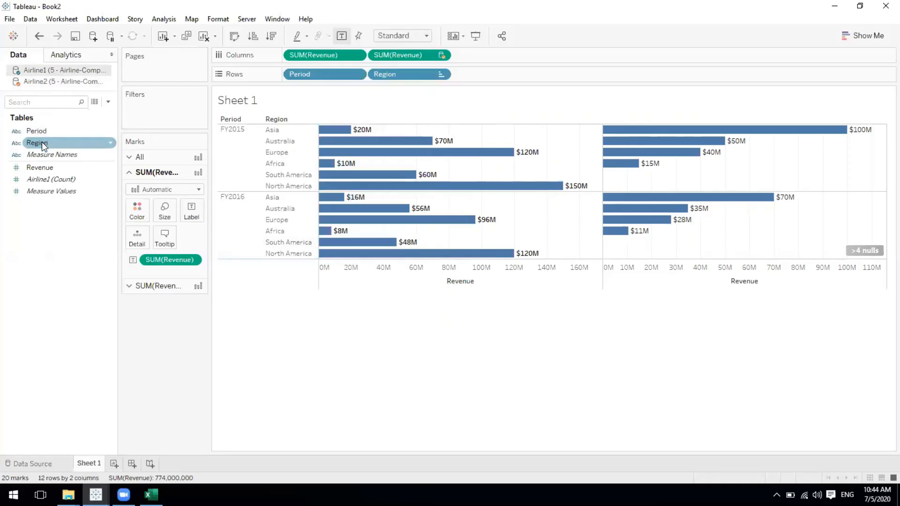
left_click(33, 153)
left_click(36, 131)
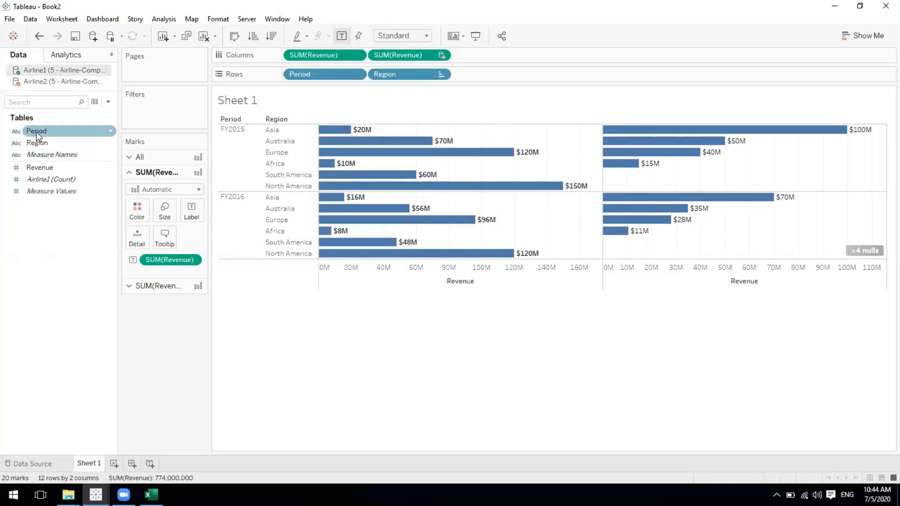
left_click(42, 84)
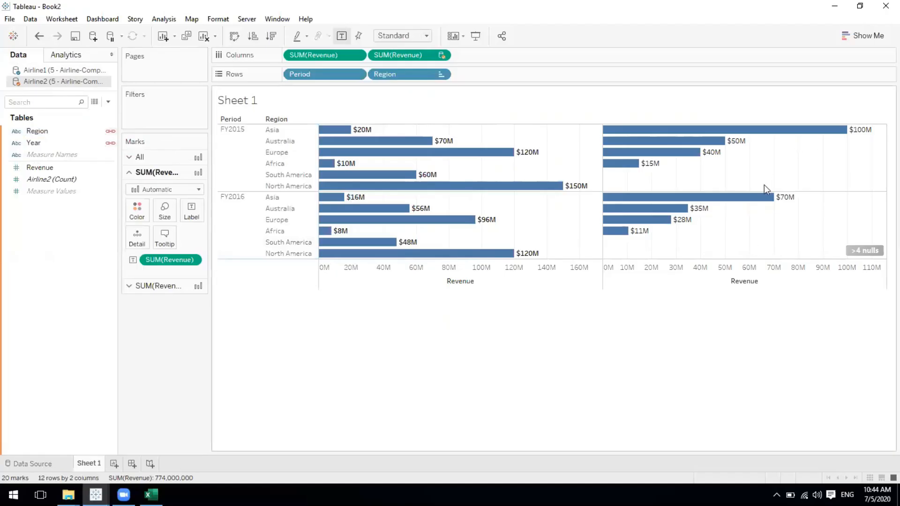
left_click(33, 144)
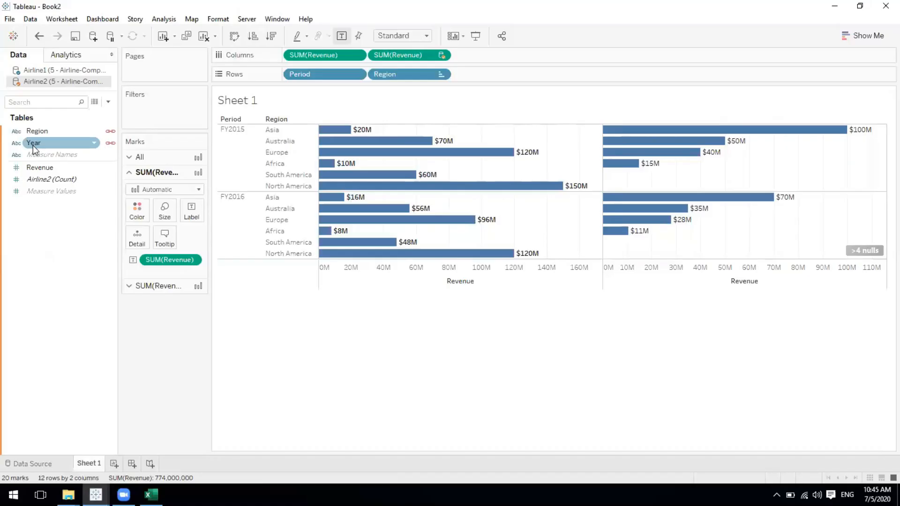
left_click(27, 97)
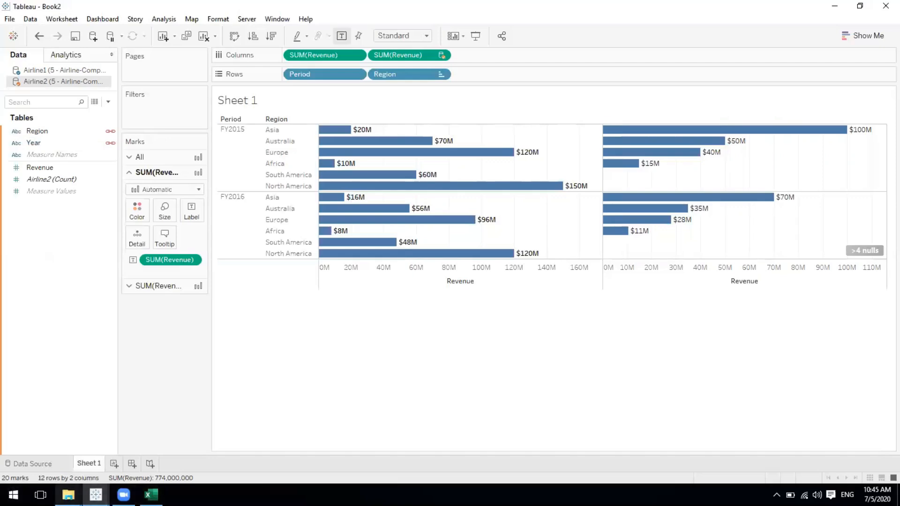
- Open the Tableau - Class8 presentation from the class project folder and read its Business Problem slide
mouse_move(68, 495)
left_click(193, 427)
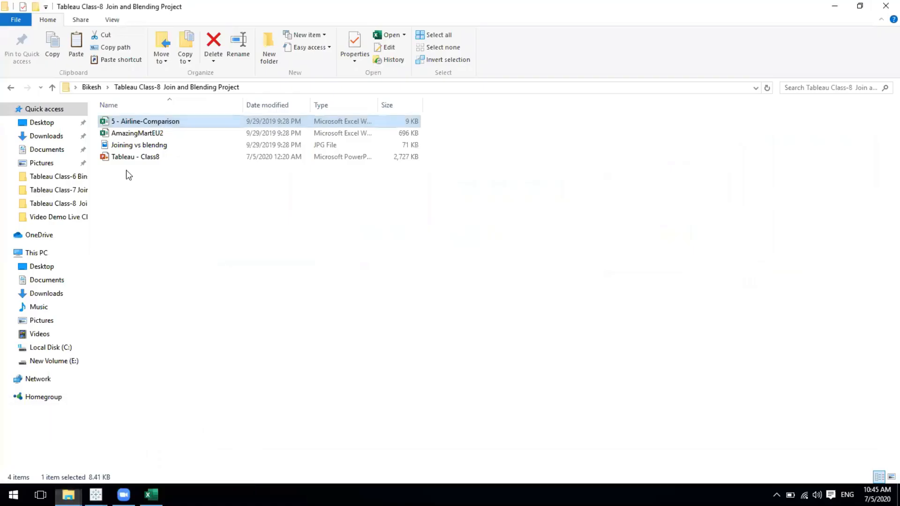
double_click(135, 158)
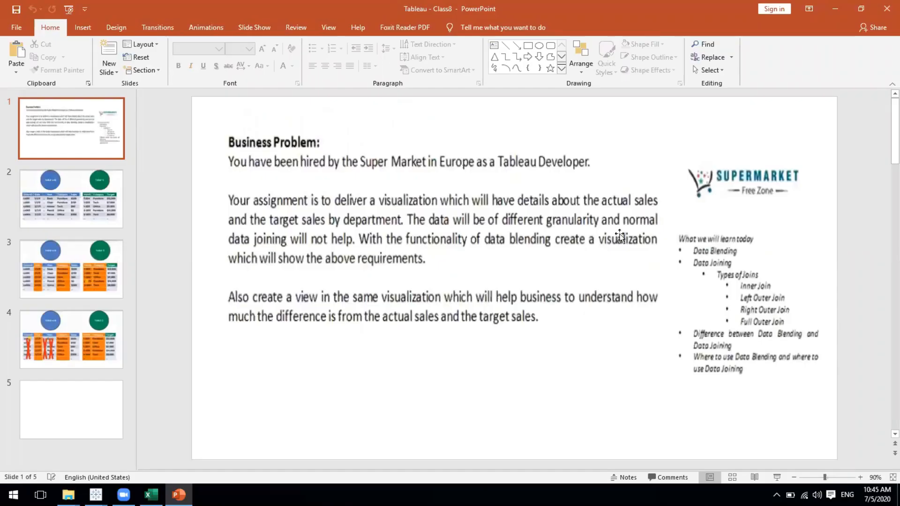
left_click(113, 203)
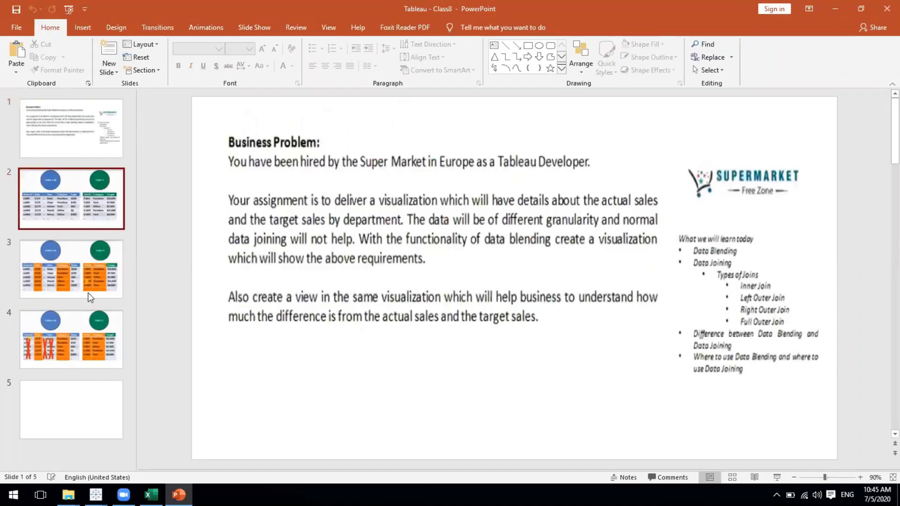
left_click(89, 294)
key("Up")
key("Up")
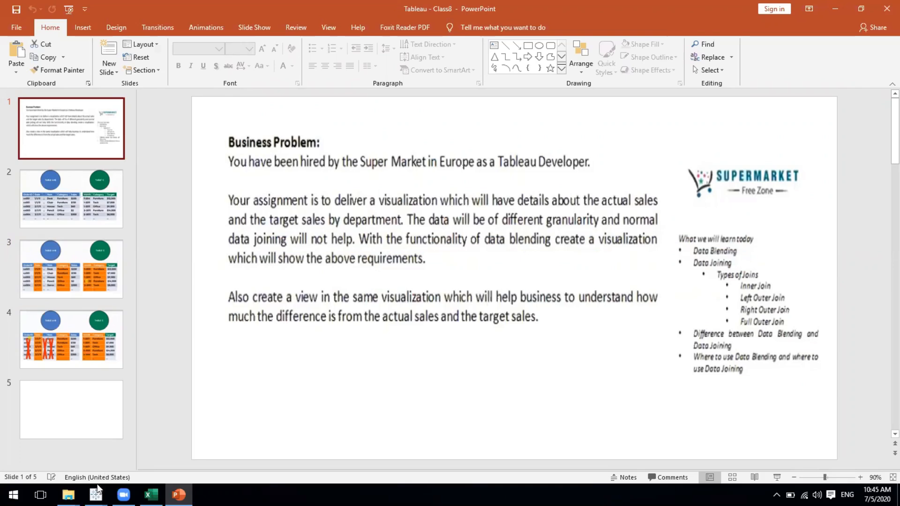
- Open the AmazingMartEU2 workbook from the Tableau Class-8 Join and Blending Project folder and enable editing
mouse_move(96, 495)
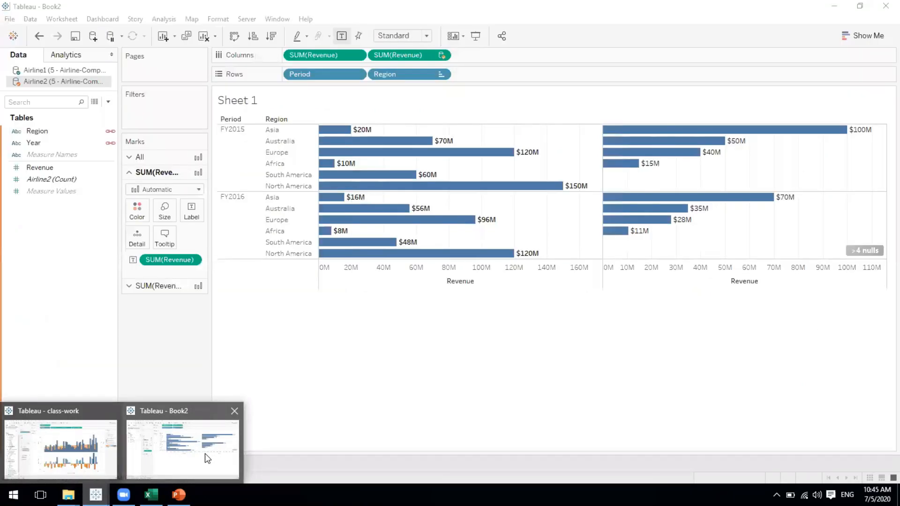
left_click(205, 454)
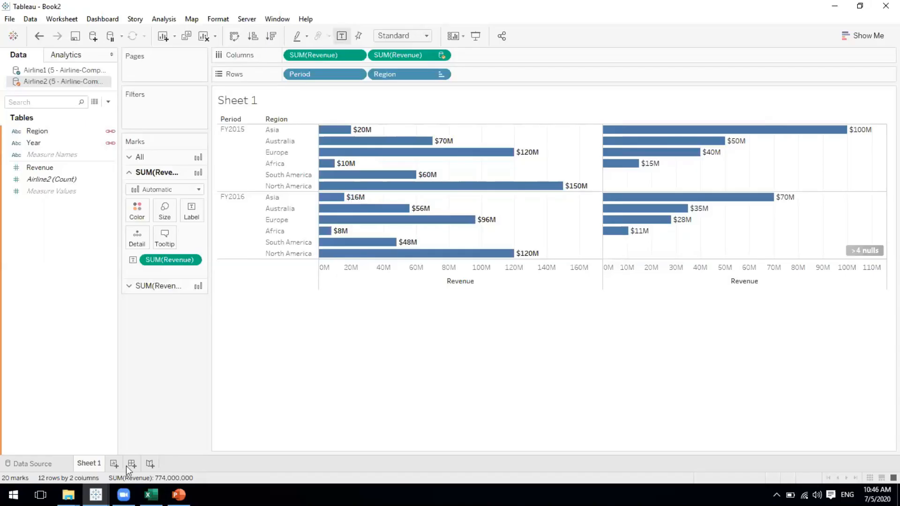
left_click(69, 495)
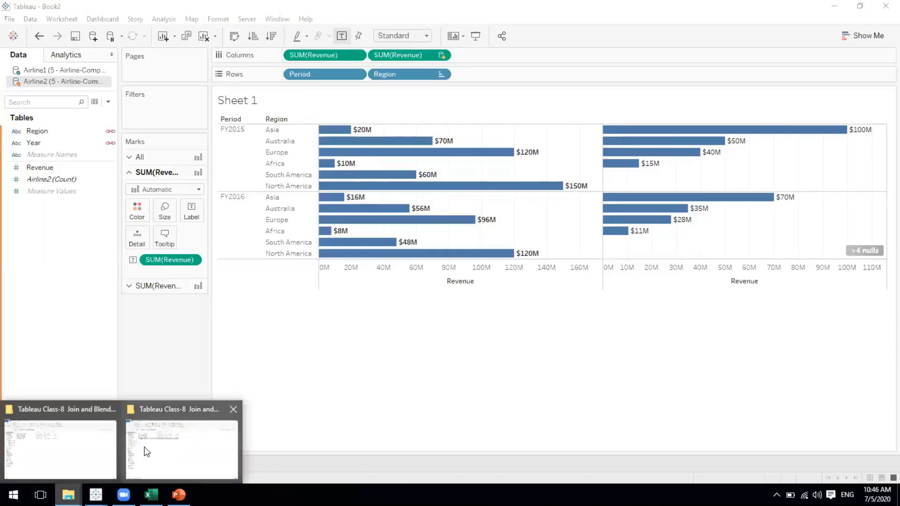
left_click(155, 450)
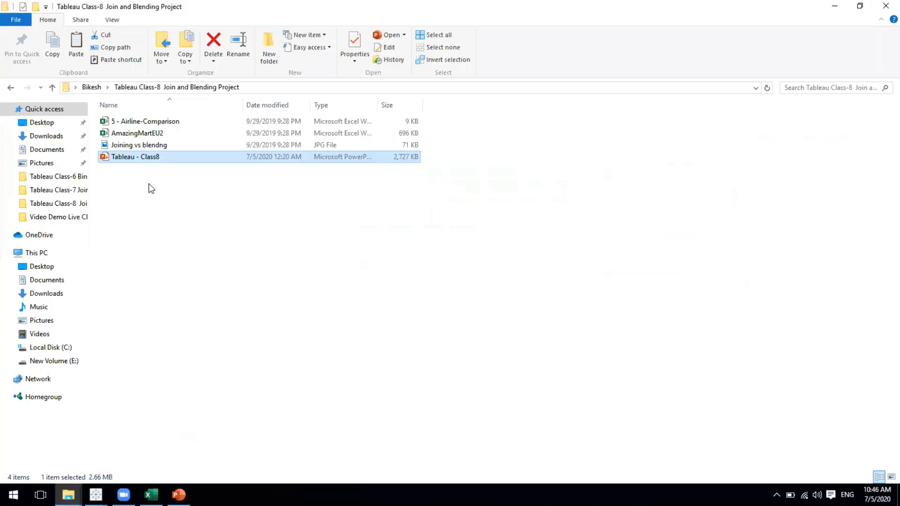
double_click(136, 134)
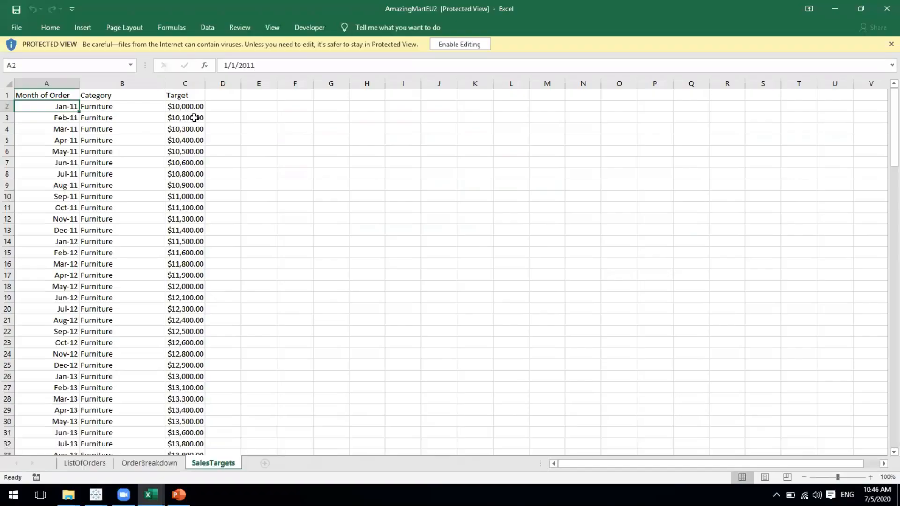
left_click(452, 46)
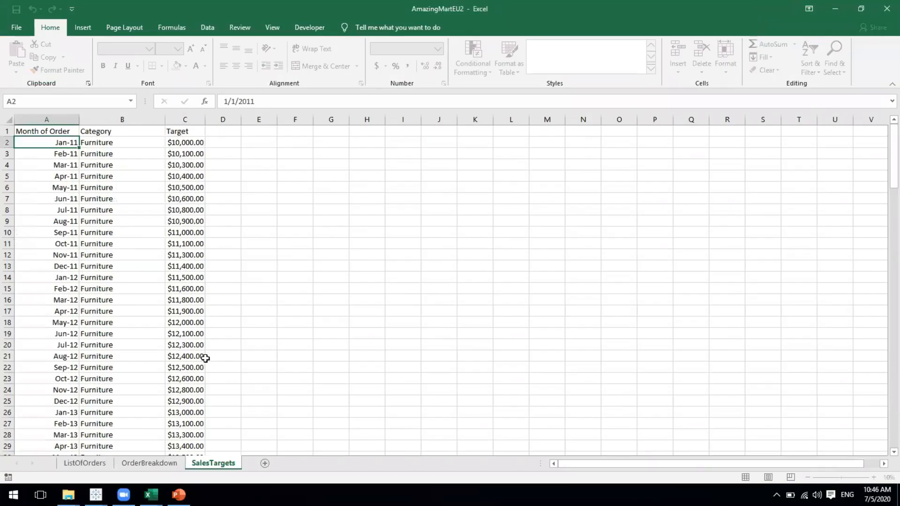
- Review the ListOfOrders, OrderBreakdown and SalesTargets sheets against the presentation's Business Problem slide
left_click(68, 465)
left_click(142, 466)
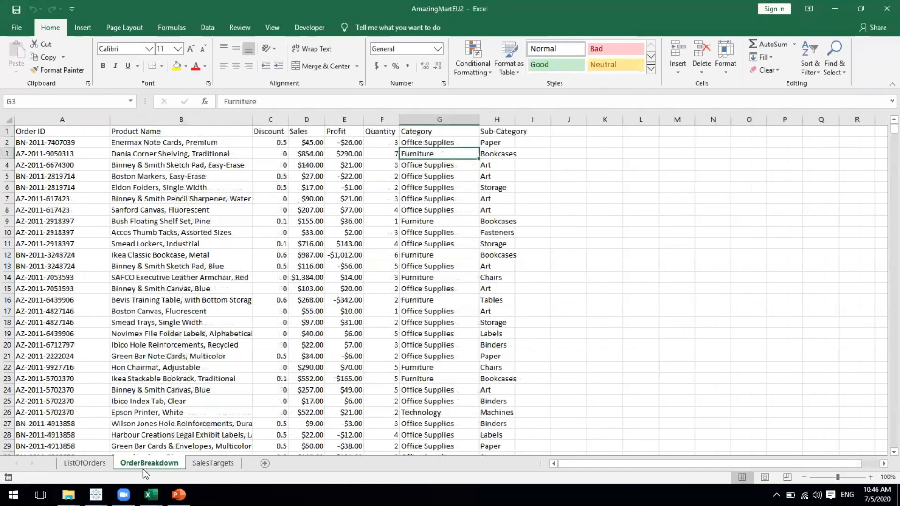
left_click(209, 464)
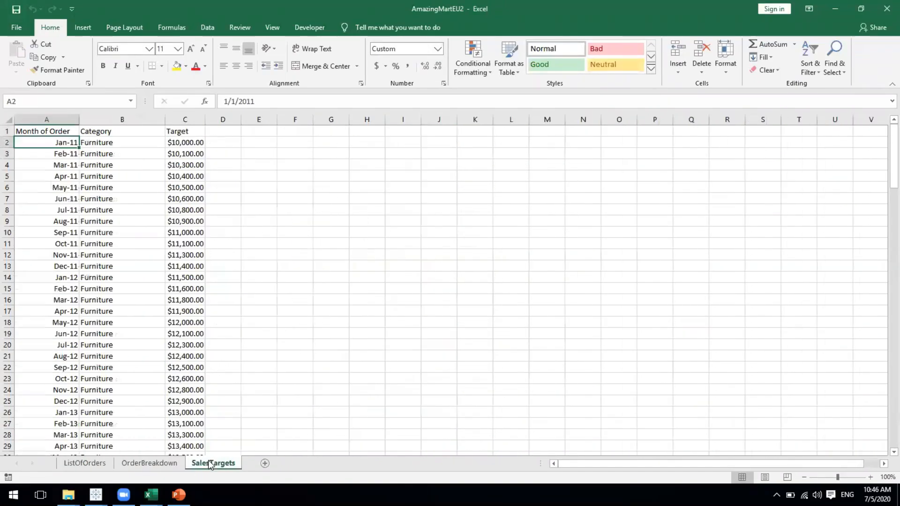
left_click(85, 466)
left_click(135, 467)
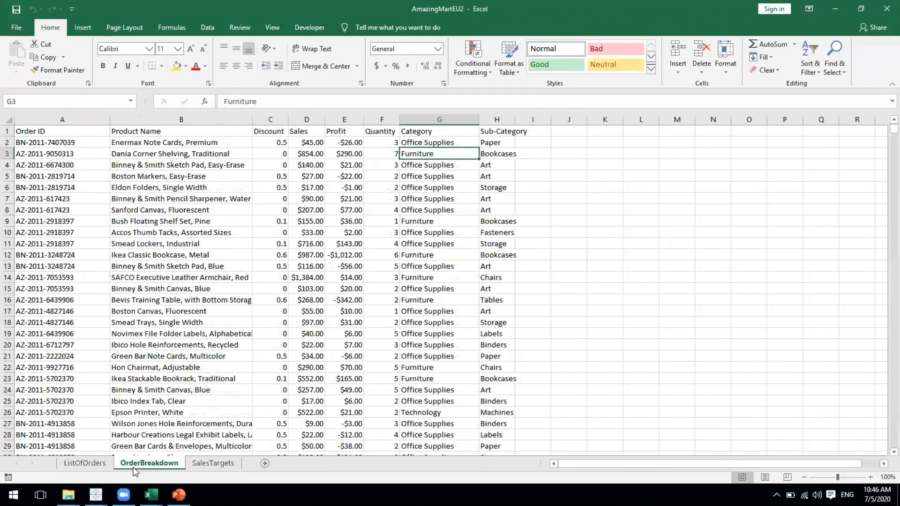
left_click(89, 465)
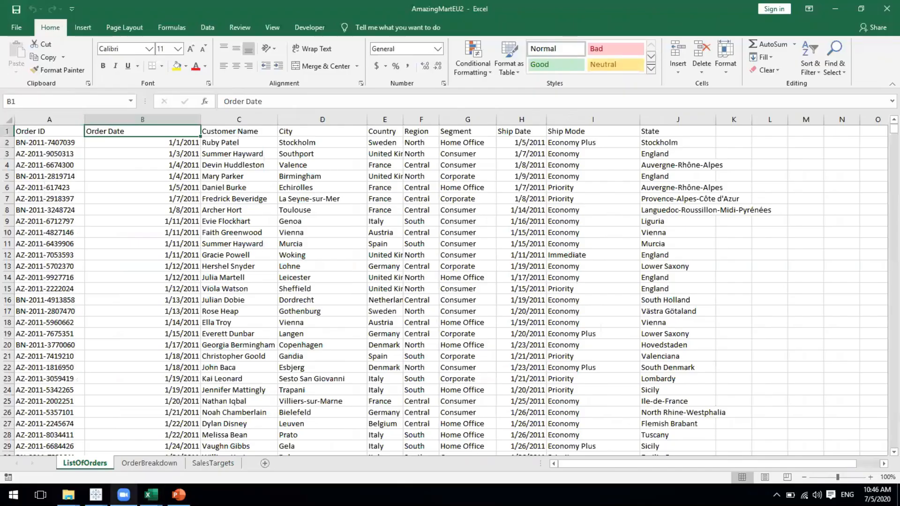
left_click(179, 495)
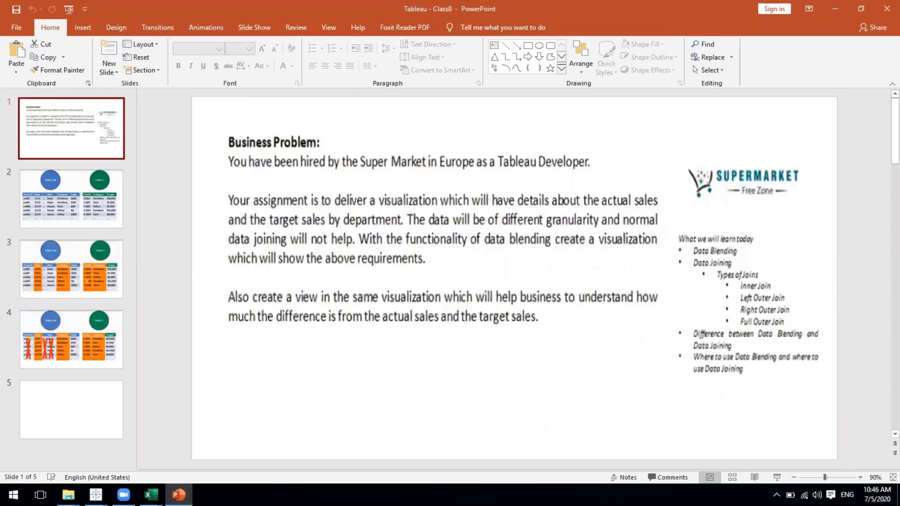
left_click(151, 495)
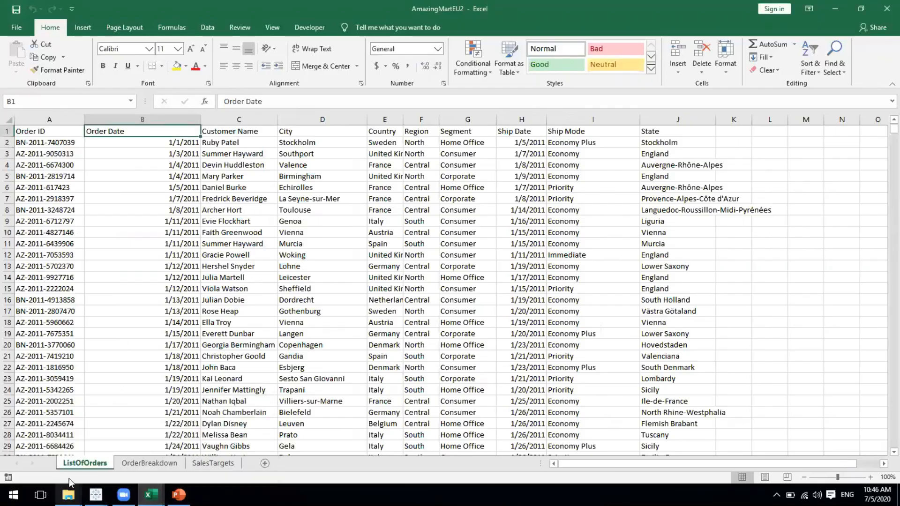
- Examine the Ship Mode, Ship Date, Segment and State columns of the ListOfOrders sheet
left_click_drag(557, 132, 619, 278)
left_click_drag(504, 133, 521, 256)
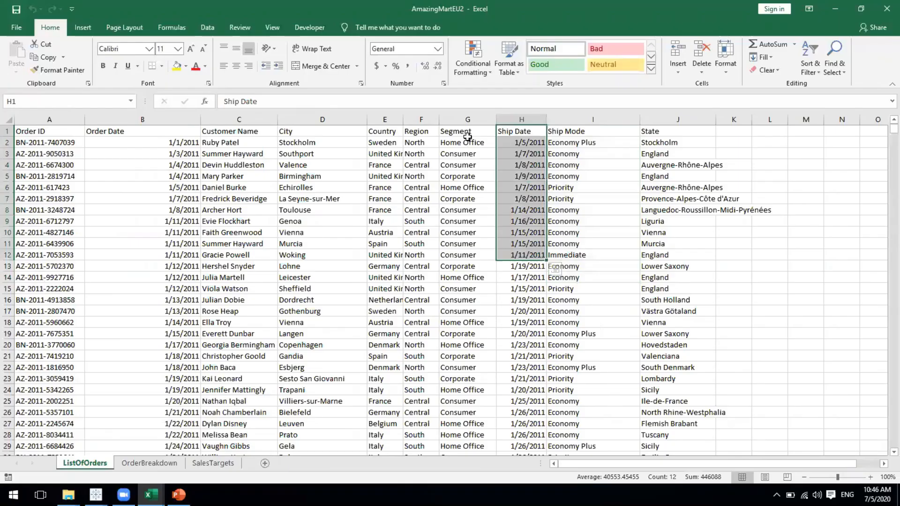
left_click_drag(467, 140, 474, 256)
left_click_drag(656, 142, 666, 165)
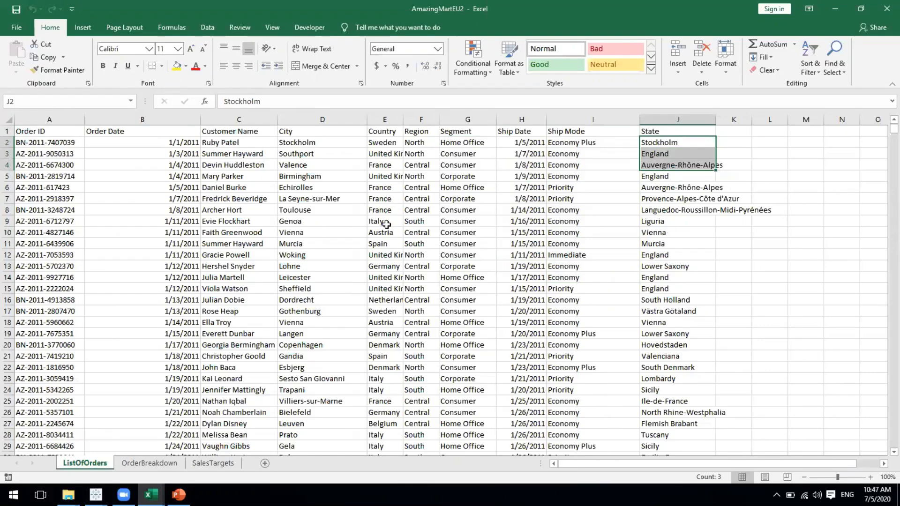
left_click(466, 129)
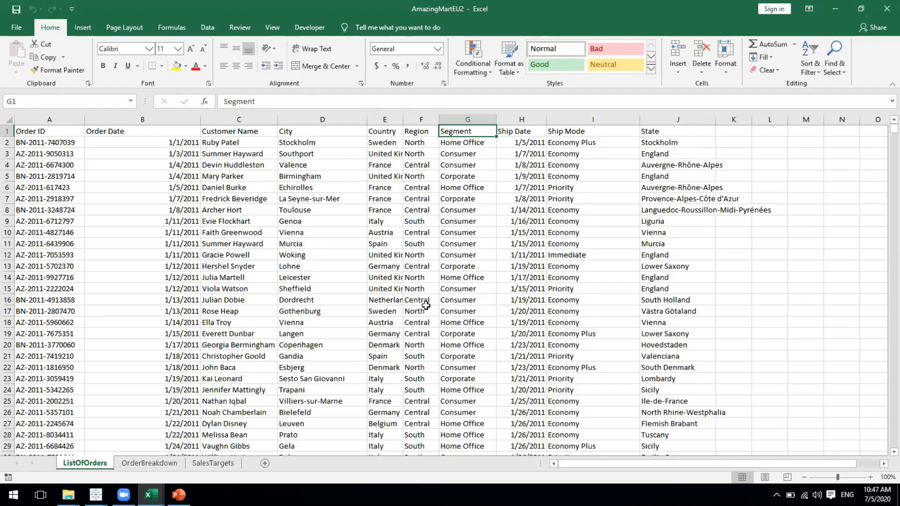
left_click(473, 142)
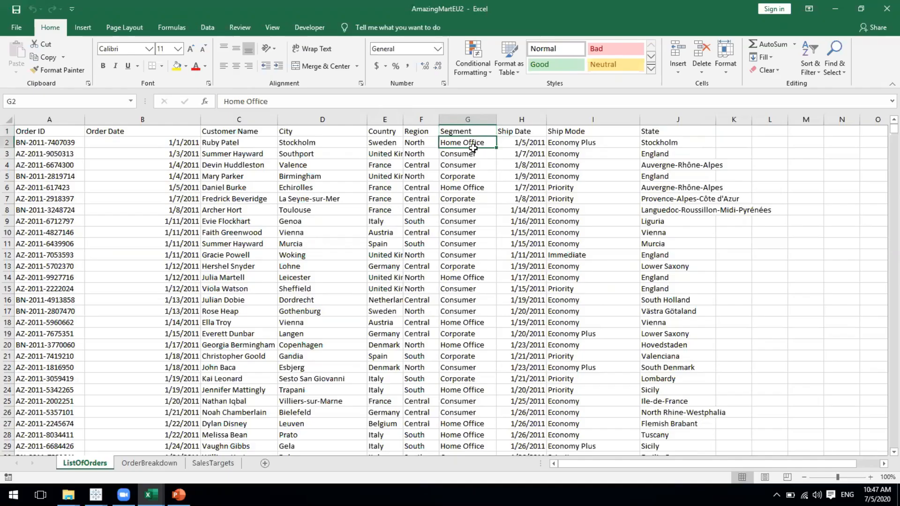
key("shift+Down")
- Examine the Sales and Profit columns of the OrderBreakdown sheet alongside the ListOfOrders sheet
left_click(149, 463)
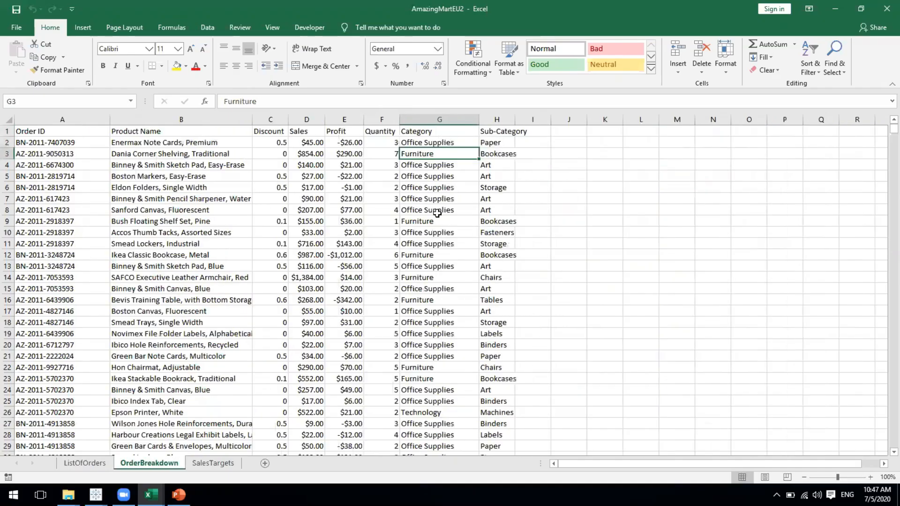
left_click(307, 120)
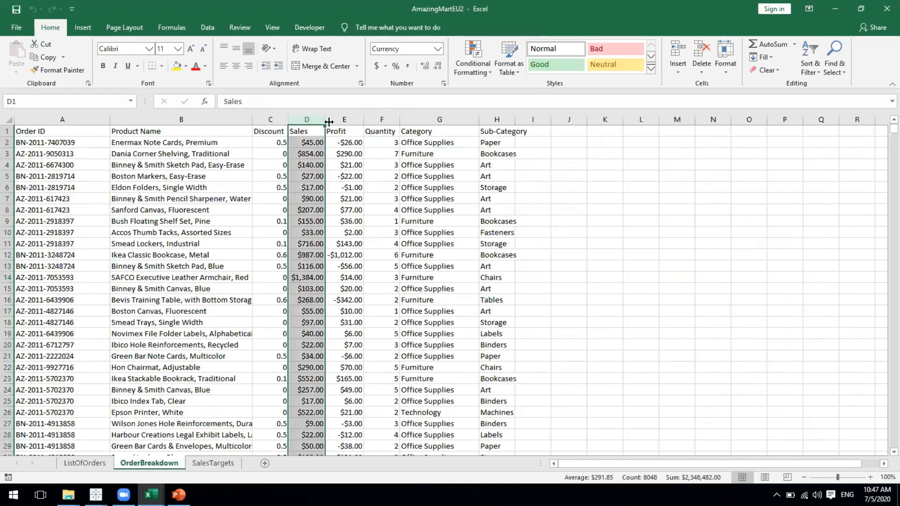
left_click(333, 118)
left_click(306, 118)
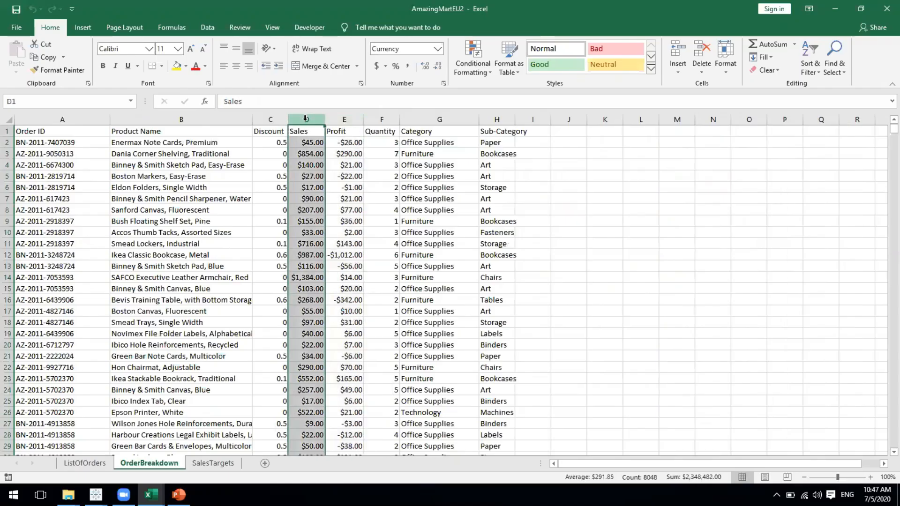
left_click(78, 464)
left_click(132, 465)
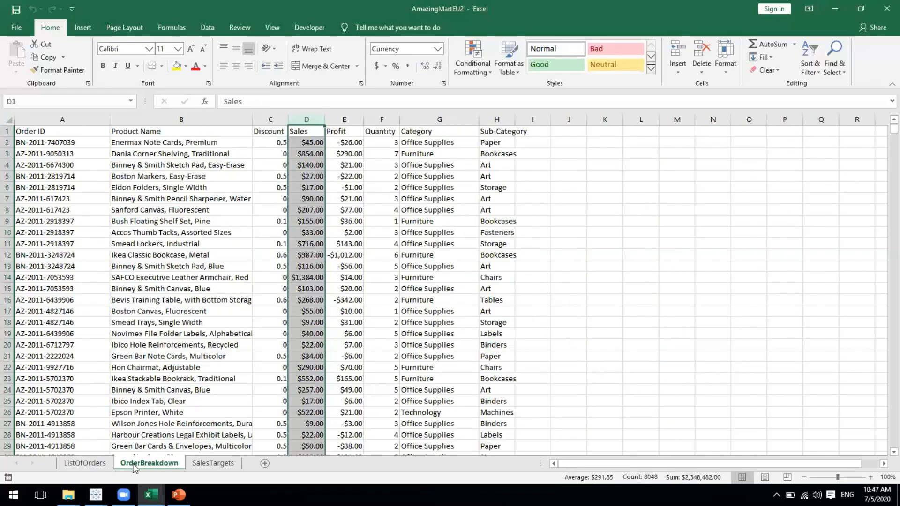
- Compare the Segment values in the ListOfOrders sheet with the Category values in the OrderBreakdown sheet
left_click(86, 465)
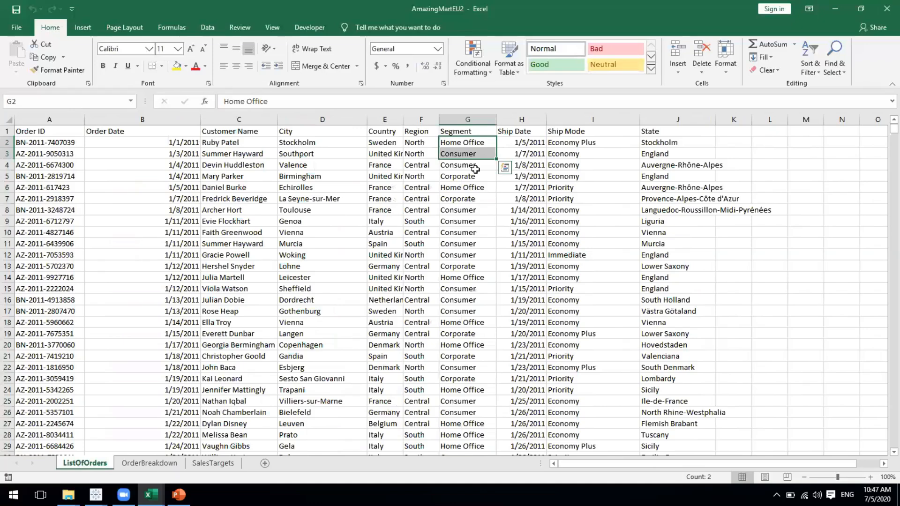
left_click(460, 133)
left_click(461, 143)
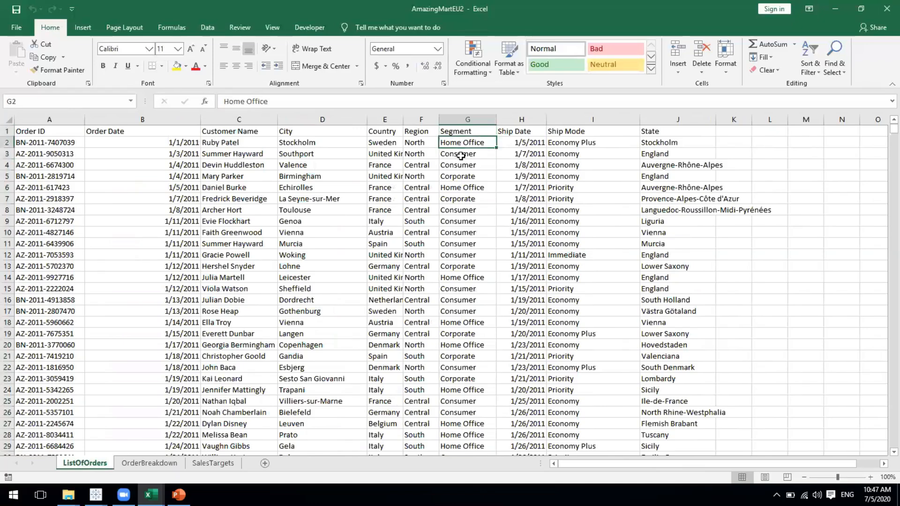
left_click(461, 158)
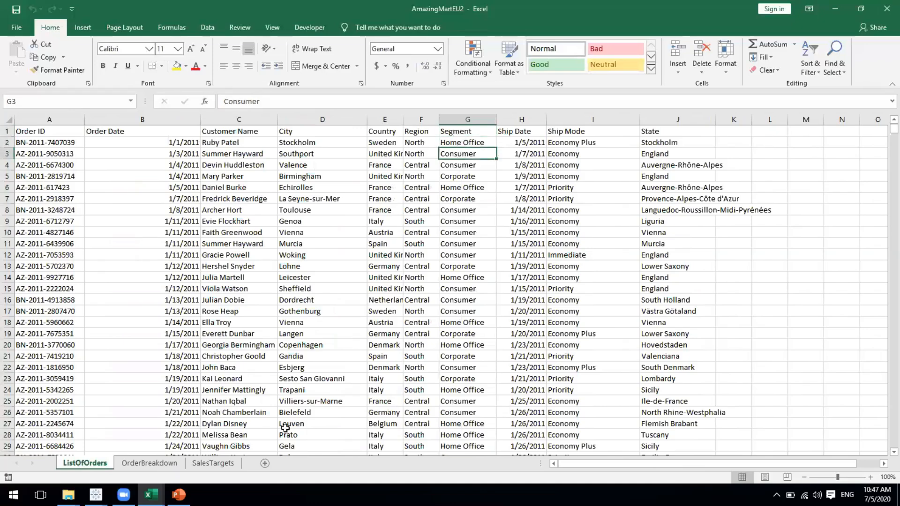
left_click(154, 463)
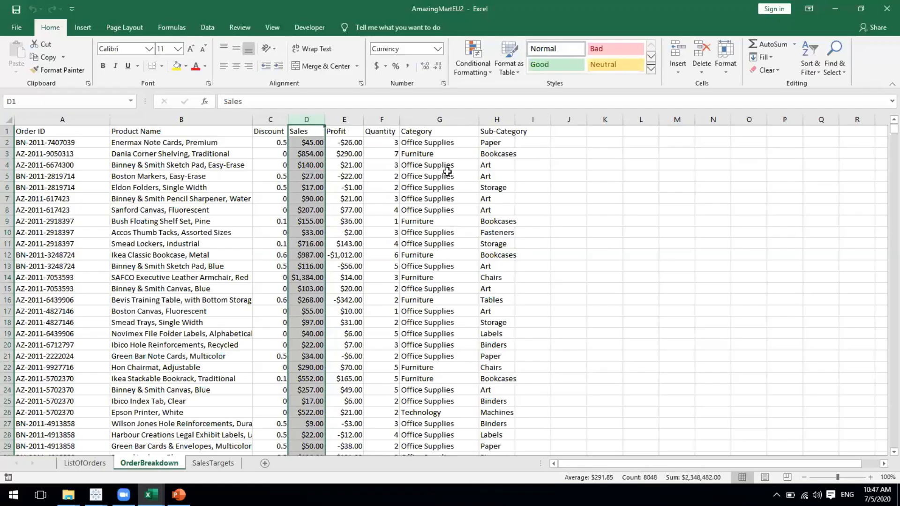
left_click(439, 187)
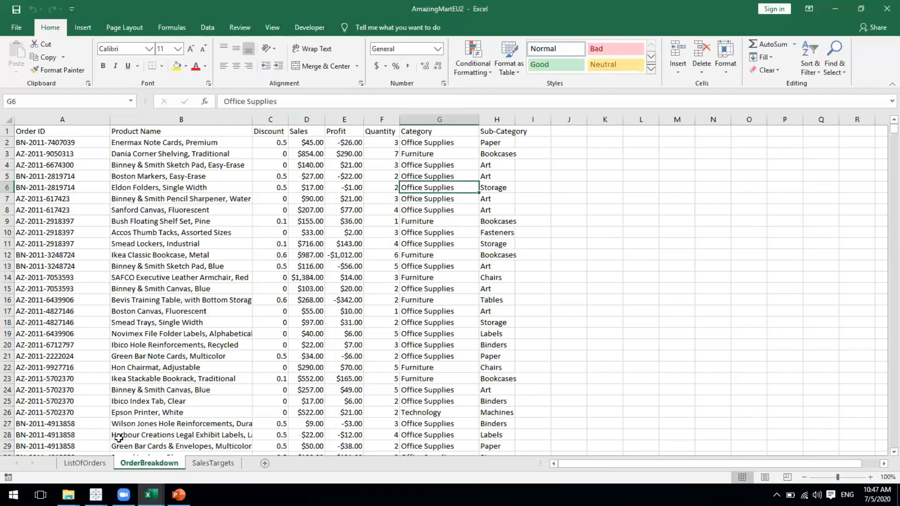
- Look through the order rows of the ListOfOrders sheet and return to its header row
left_click(92, 463)
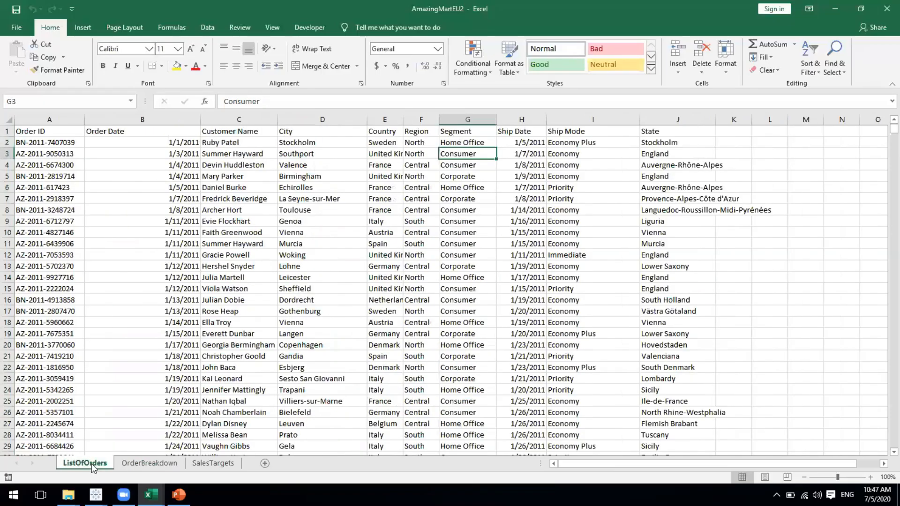
scroll(467, 414, "down", 2)
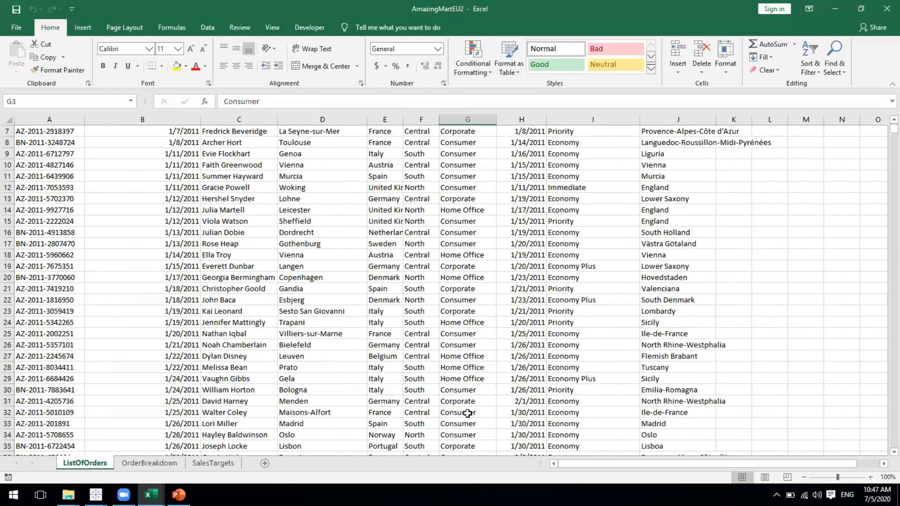
scroll(467, 414, "down", 3)
scroll(467, 414, "down", 3)
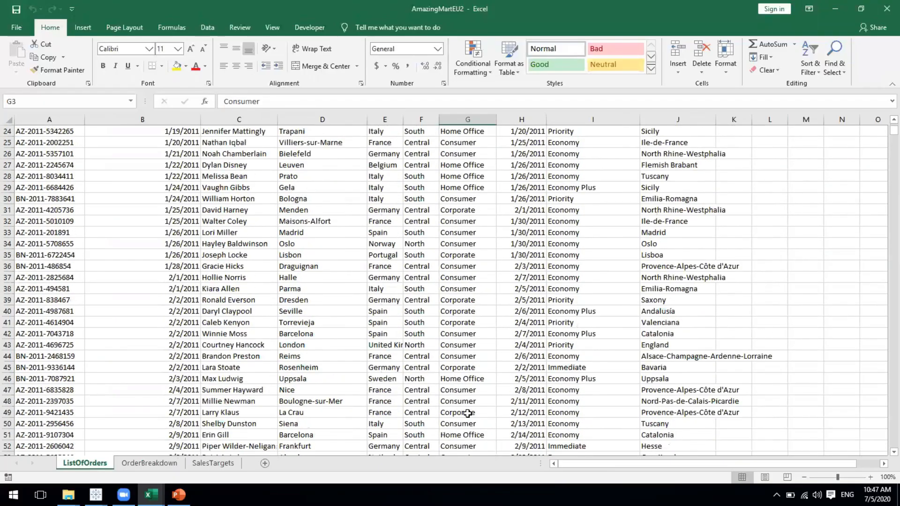
scroll(467, 414, "up", 8)
- Compare the Order ID columns of the ListOfOrders and OrderBreakdown sheets as their common field
left_click(44, 121)
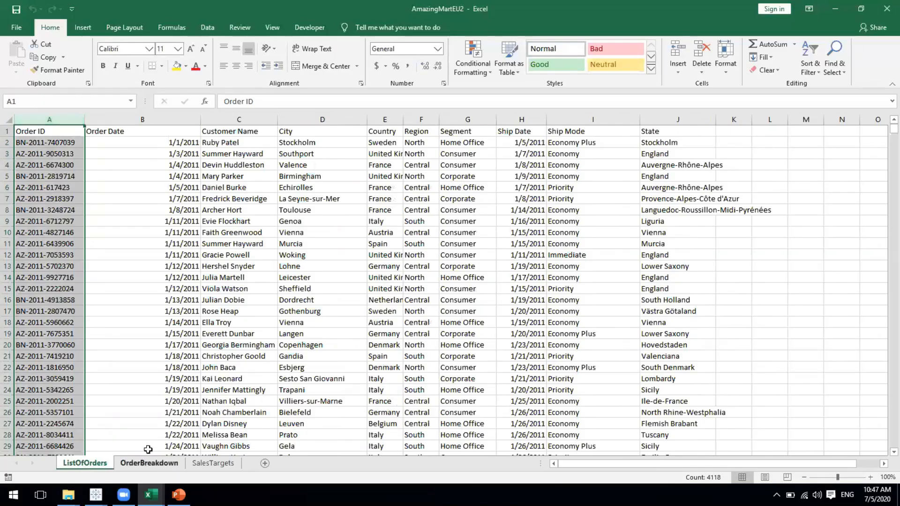
left_click(143, 463)
left_click(67, 119)
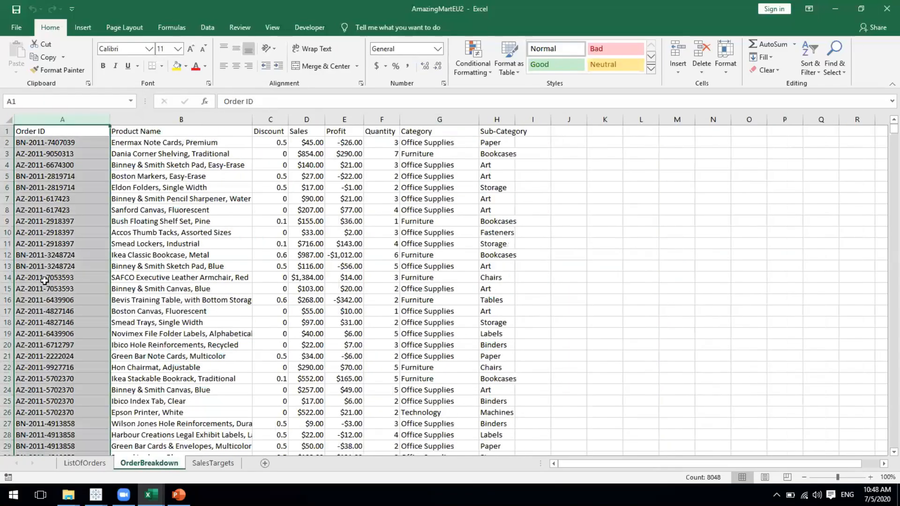
left_click(84, 463)
left_click(151, 464)
left_click(87, 463)
left_click_drag(54, 142, 67, 153)
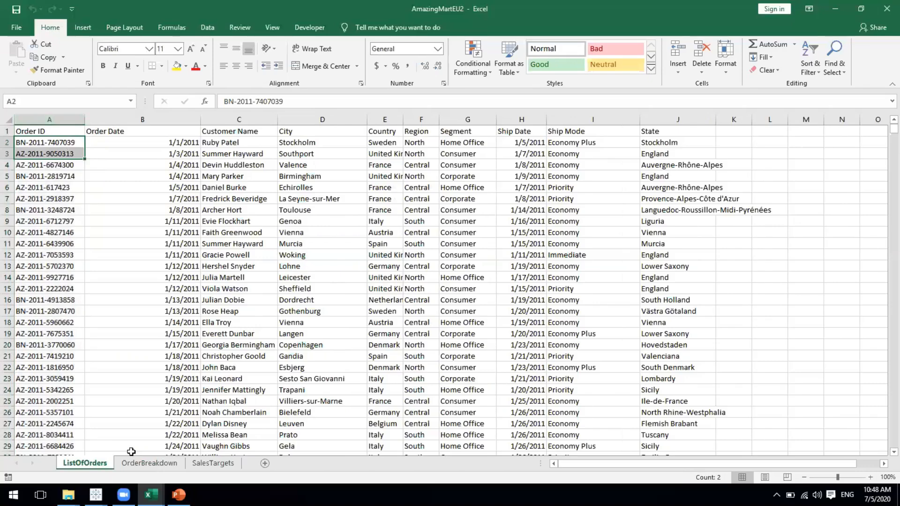
- Compare the first order's ID in the OrderBreakdown sheet with the same entry in the ListOfOrders sheet
left_click(149, 463)
left_click(54, 142)
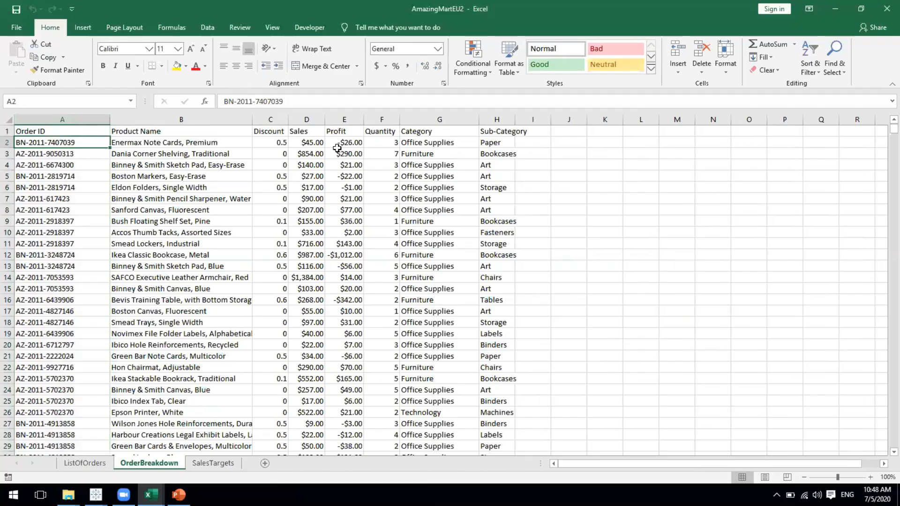
left_click(85, 463)
left_click(49, 143)
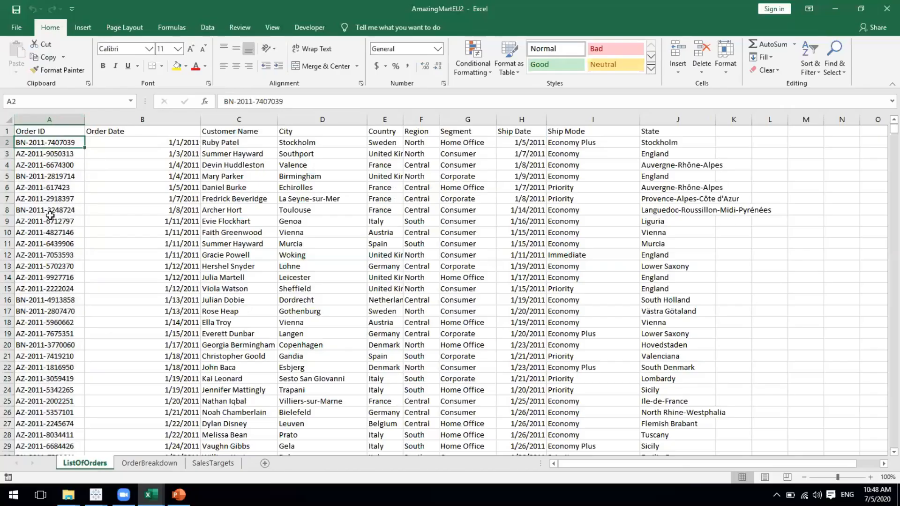
- Copy the order ID text from cell A3 of the ListOfOrders sheet and find it in the OrderBreakdown sheet
left_click(57, 156)
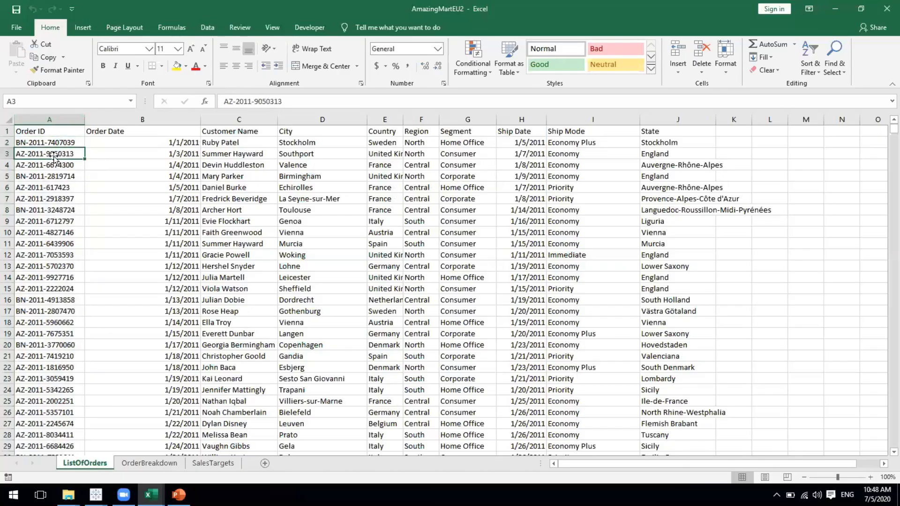
double_click(78, 153)
double_click(78, 153)
left_click(79, 153)
left_click(17, 154, "shift")
key("ctrl+c")
key("Escape")
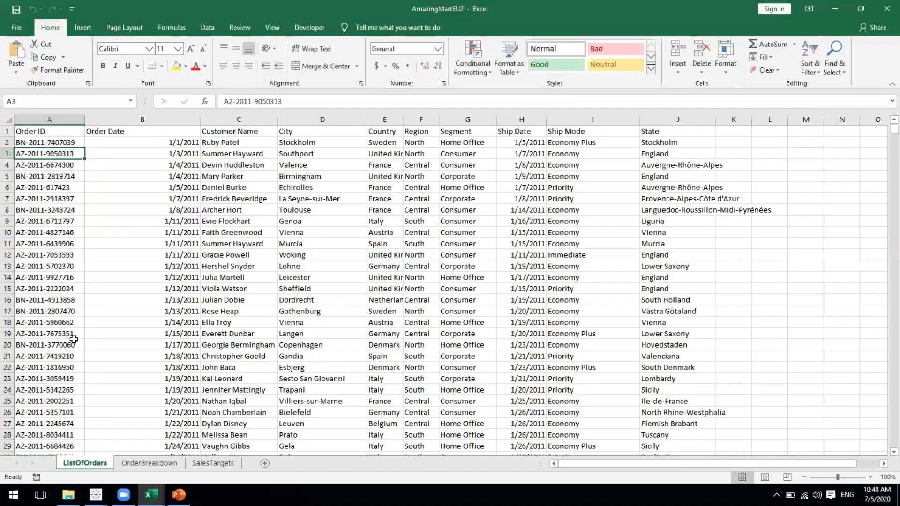
left_click(149, 464)
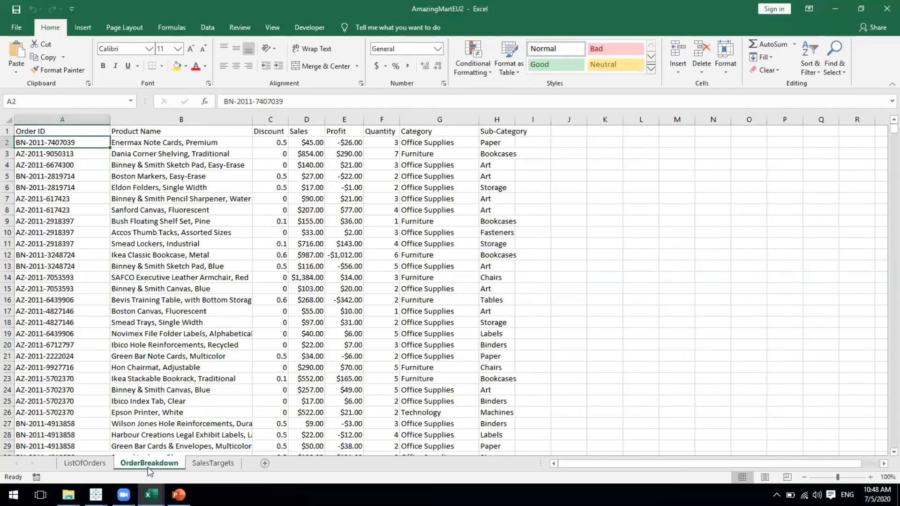
key("ctrl+f")
key("ctrl+v")
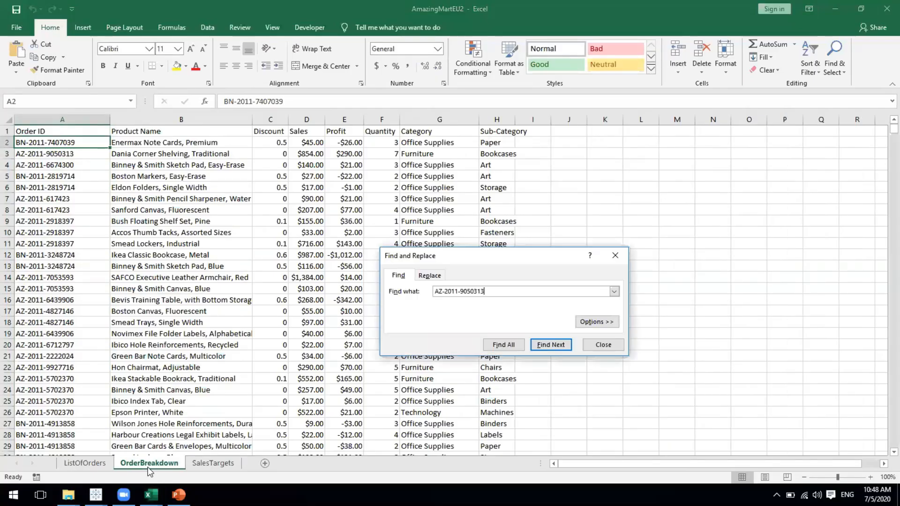
key("Return")
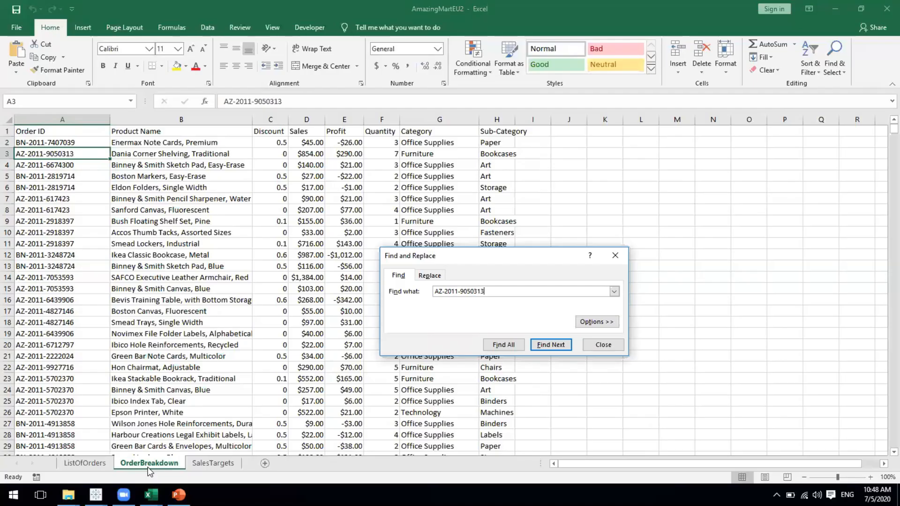
key("Escape")
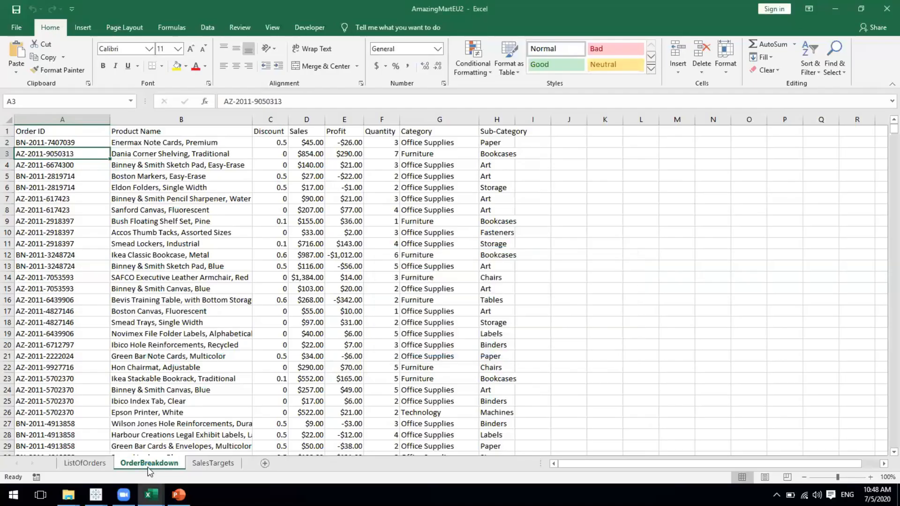
- Copy the order ID in cell A8 of the ListOfOrders sheet and find it in the OrderBreakdown sheet
left_click(89, 453)
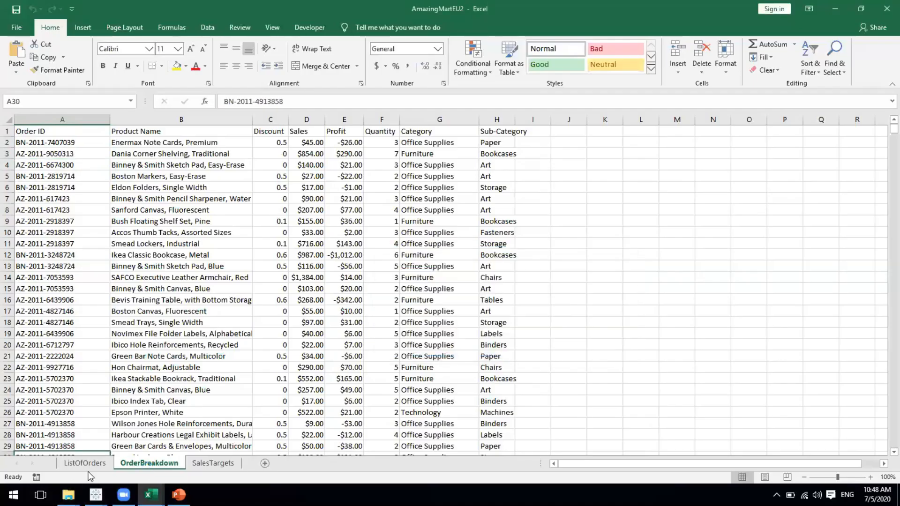
left_click(87, 464)
left_click(71, 278)
left_click(66, 212)
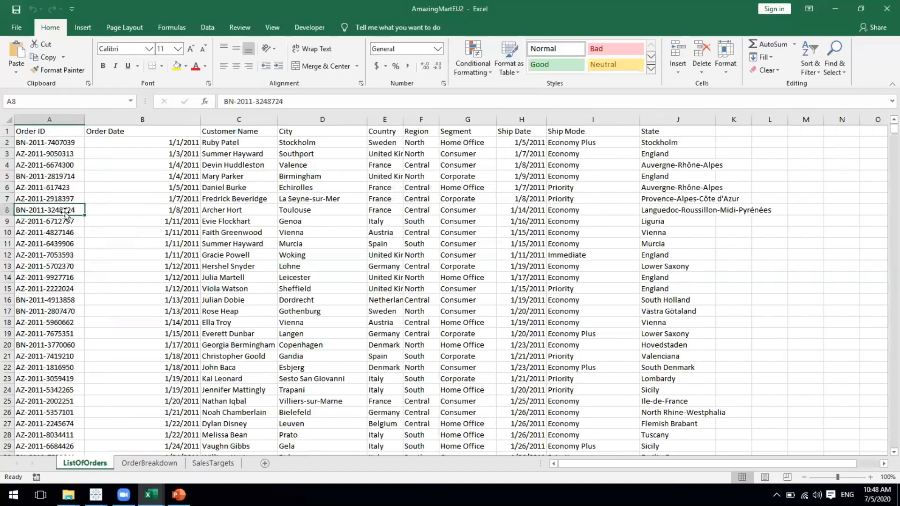
key("ctrl+c")
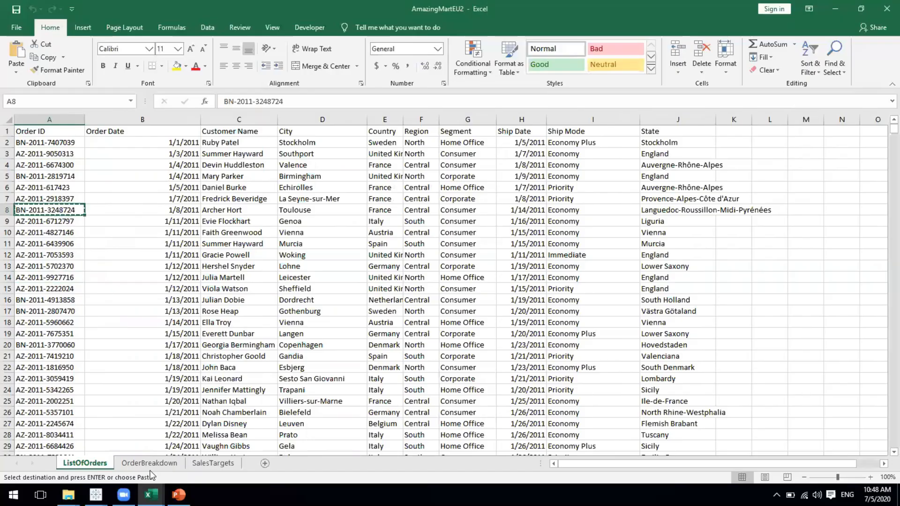
left_click(150, 470)
key("ctrl+f")
key("ctrl+v")
key("Return")
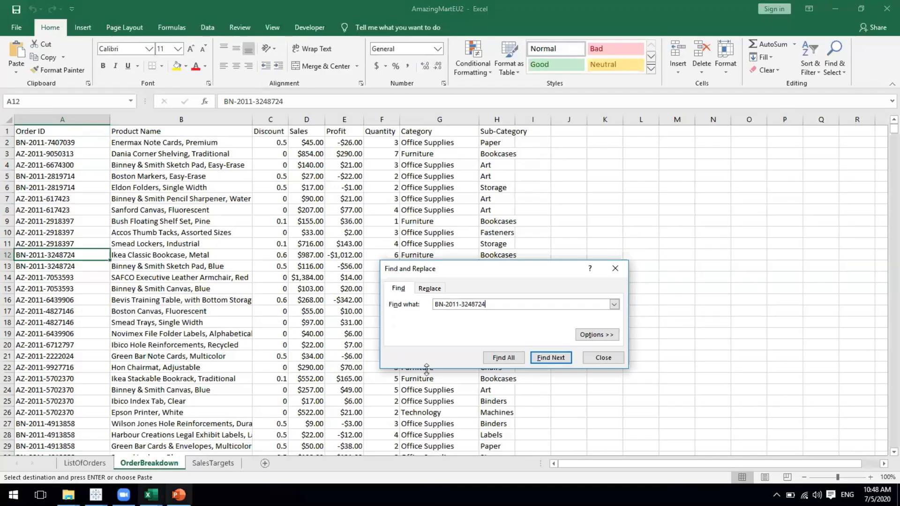
left_click(603, 357)
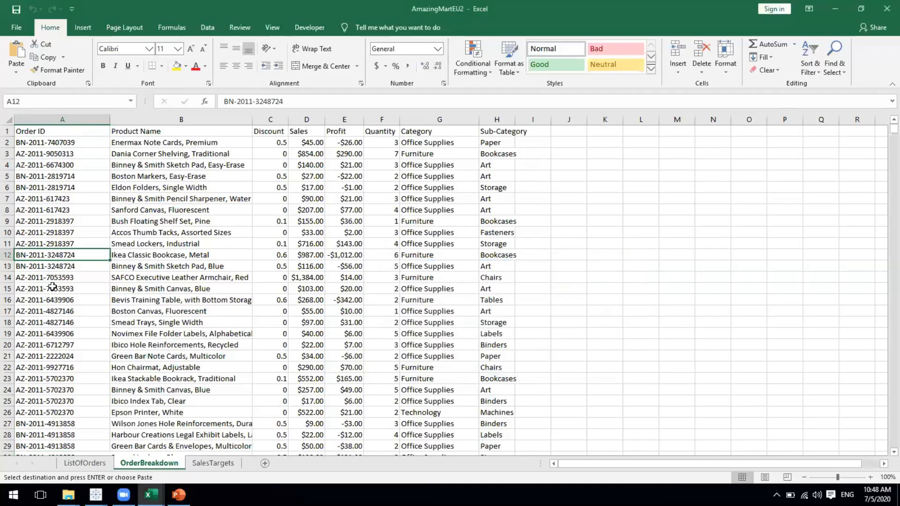
- Select A12:D13 in the OrderBreakdown sheet and compare these product rows with the order in the ListOfOrders sheet
left_click_drag(54, 261, 305, 261)
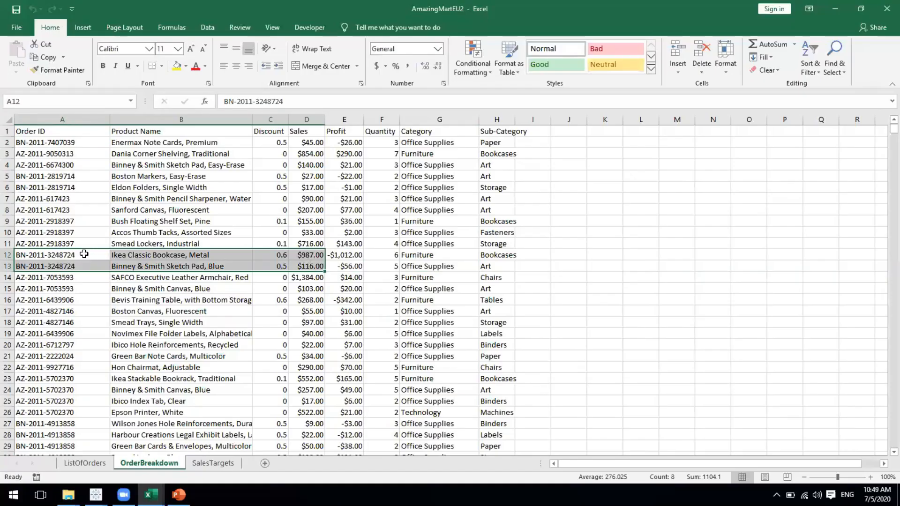
left_click(77, 463)
left_click(116, 463)
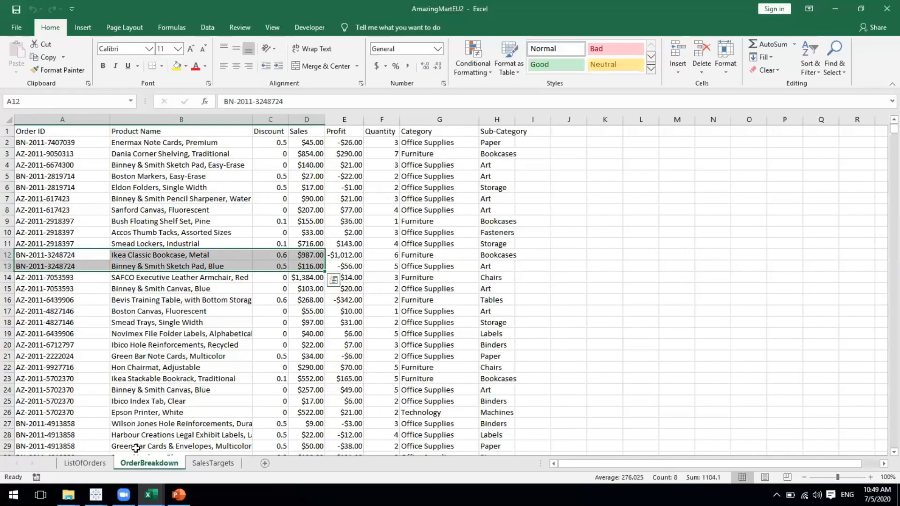
- Review the Furniture rows of the SalesTargets sheet by selecting B2:B49 in the Category column
left_click(213, 463)
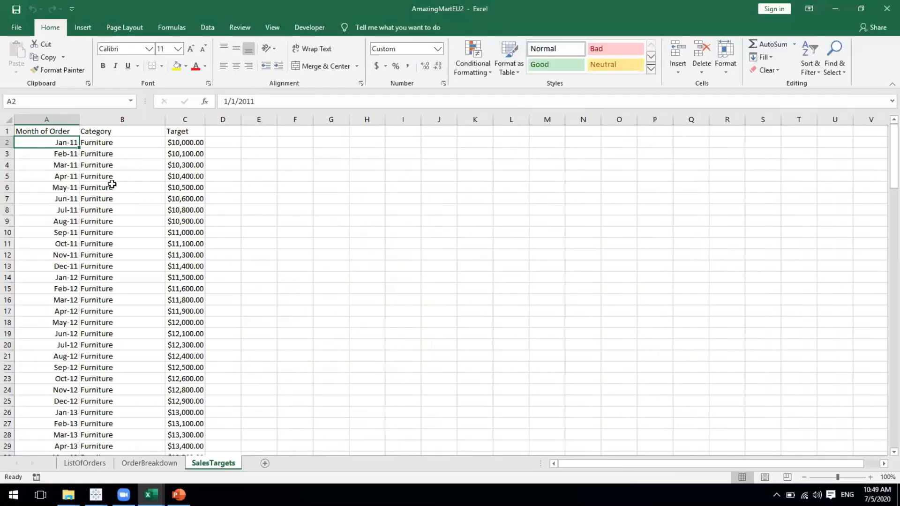
left_click_drag(101, 143, 106, 244)
left_click_drag(105, 328, 113, 380)
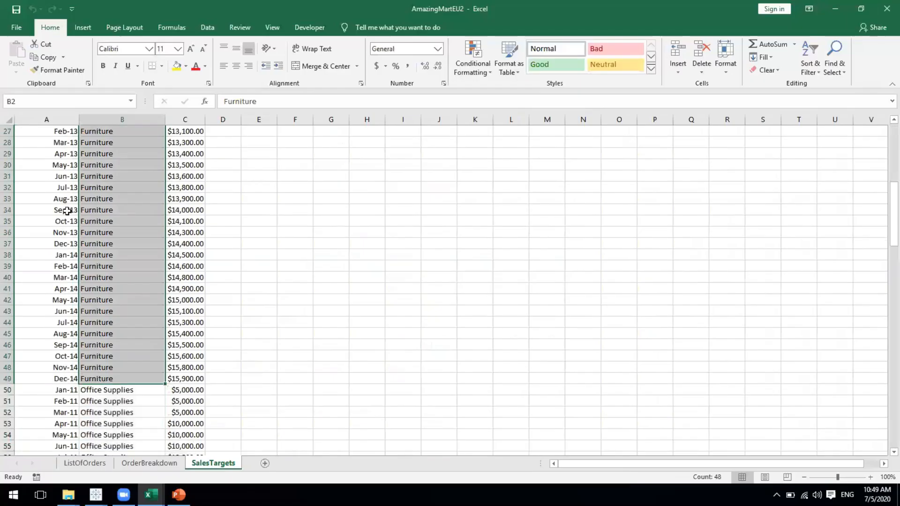
scroll(67, 210, "up", 9)
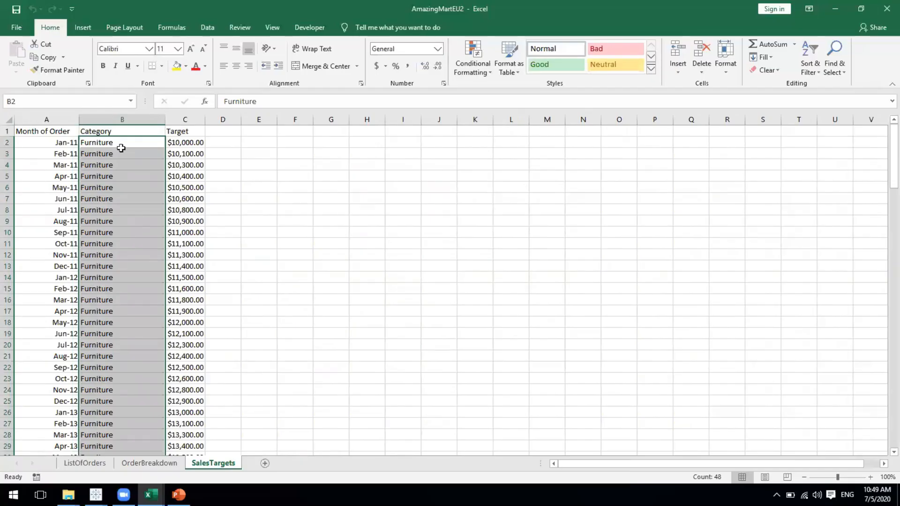
- Review the Office Supplies rows of the SalesTargets sheet by selecting B50:B97
scroll(121, 148, "down", 8)
scroll(121, 148, "down", 2)
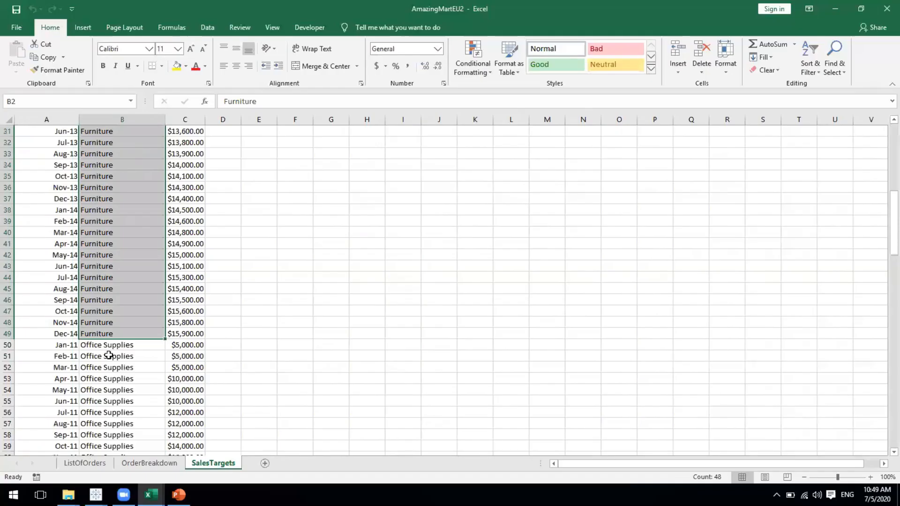
mouse_move(105, 346)
left_mouse_down()
mouse_move(105, 465)
mouse_move(126, 354)
mouse_move(97, 345)
left_mouse_up()
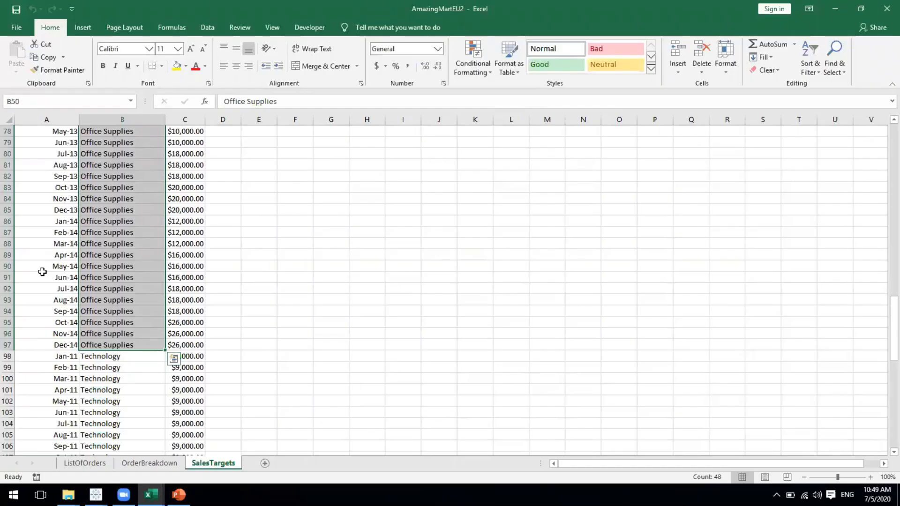
- Examine the 2011 Office Supplies targets in the SalesTargets sheet, highlighting October to December in C59:C61
scroll(42, 272, "up", 1)
scroll(42, 272, "up", 10)
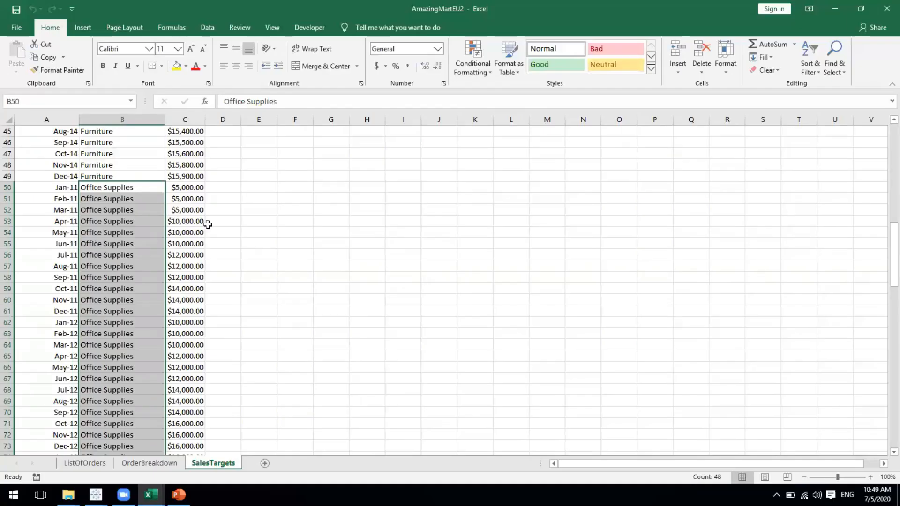
left_click(192, 222)
left_click_drag(189, 231, 182, 311)
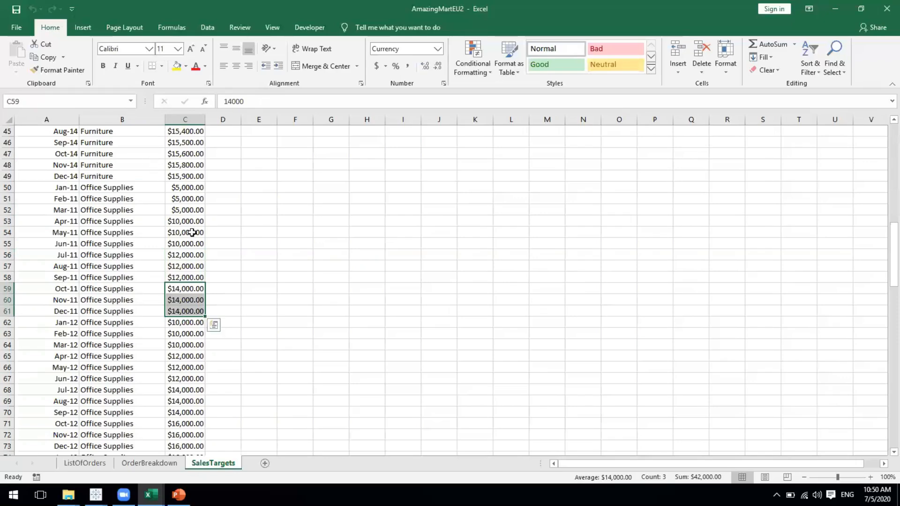
- Examine the monthly 2011 Technology targets in the SalesTargets sheet by selecting C98:C109
scroll(190, 278, "down", 5)
scroll(189, 278, "down", 8)
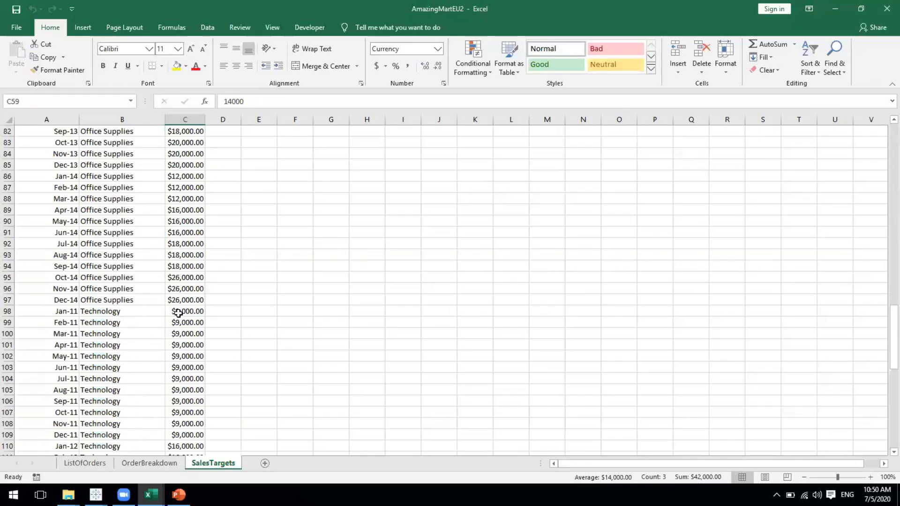
left_click_drag(178, 313, 182, 436)
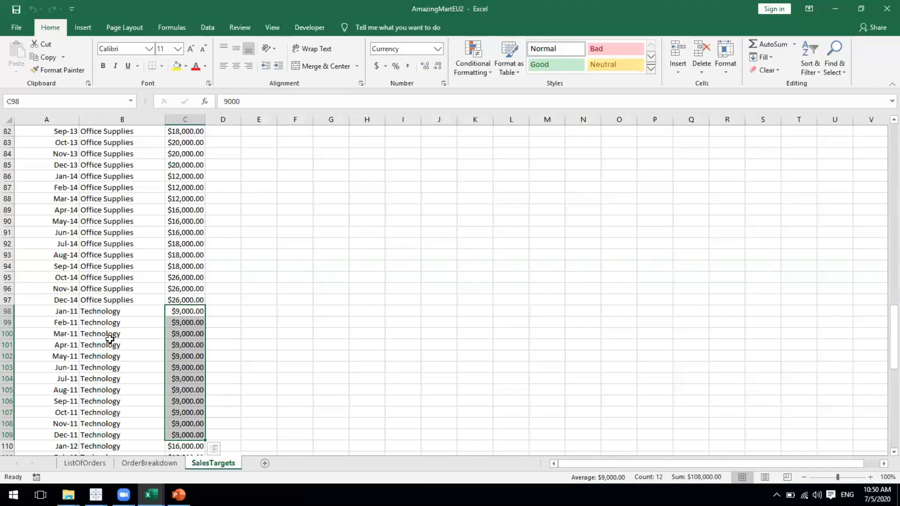
scroll(110, 340, "down", 2)
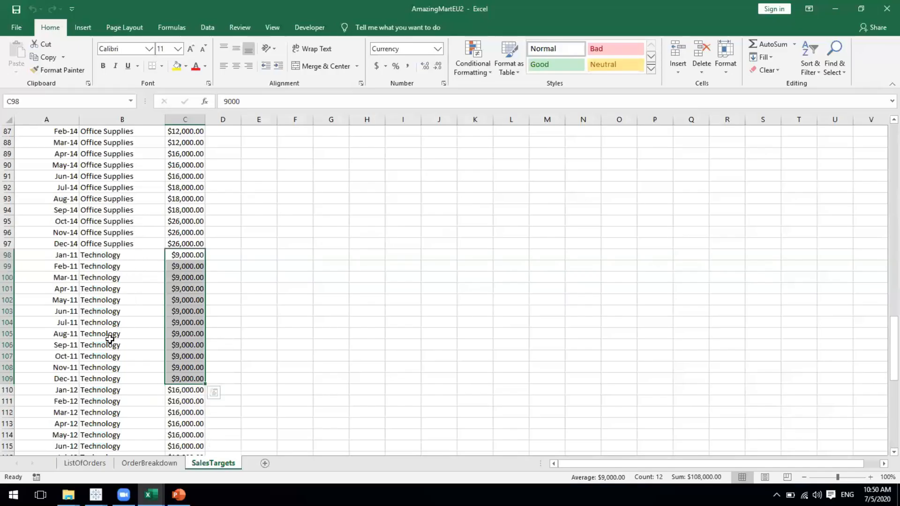
- Return to the header row of the SalesTargets sheet and revisit the ListOfOrders and OrderBreakdown sheets
scroll(109, 339, "up", 17)
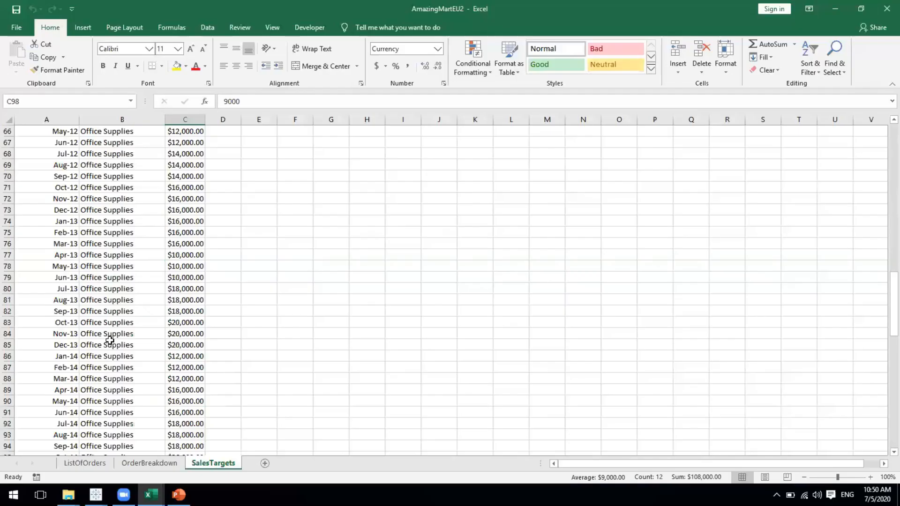
scroll(110, 340, "up", 4)
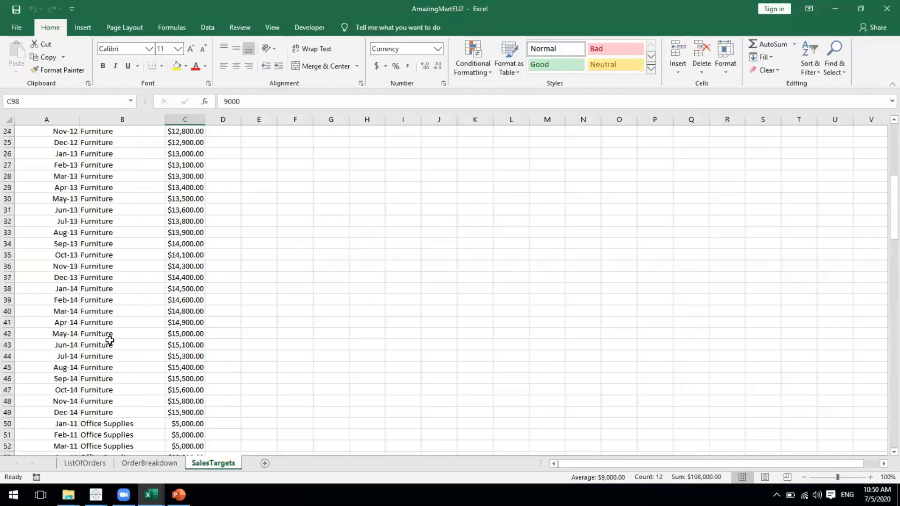
scroll(109, 339, "up", 8)
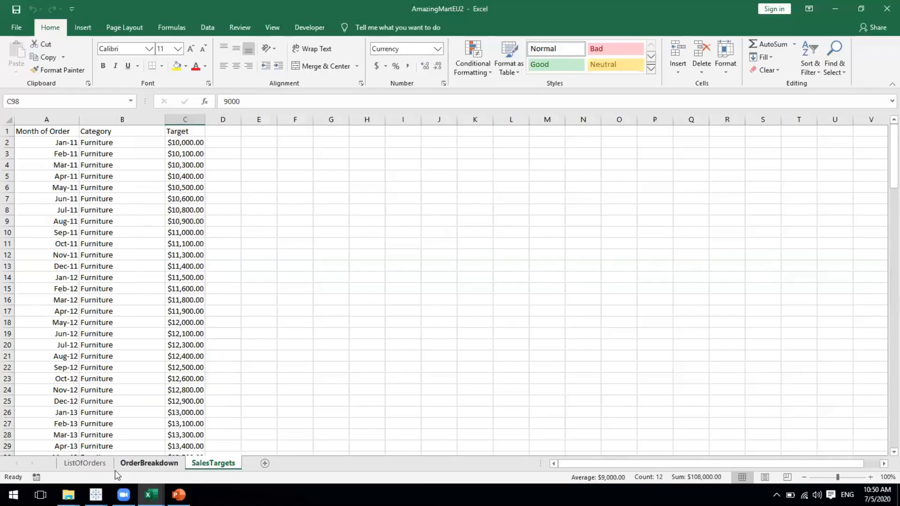
left_click(84, 464)
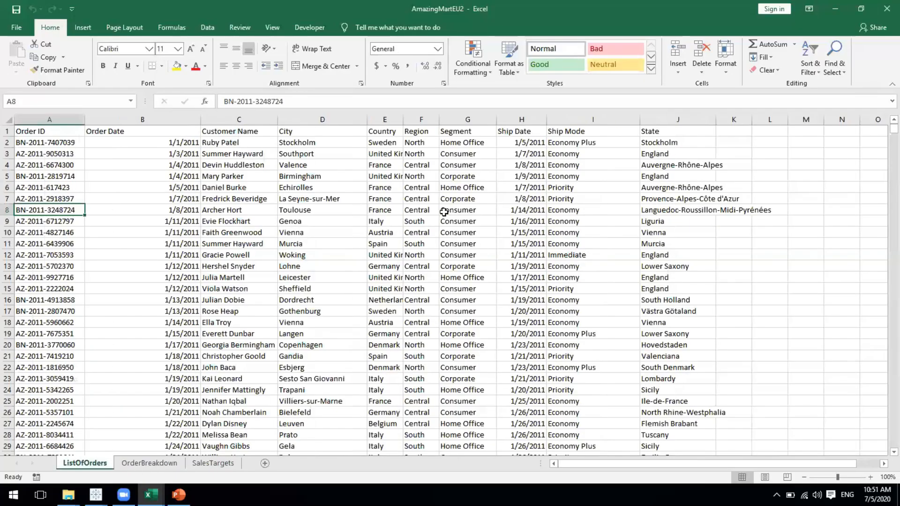
left_click(159, 464)
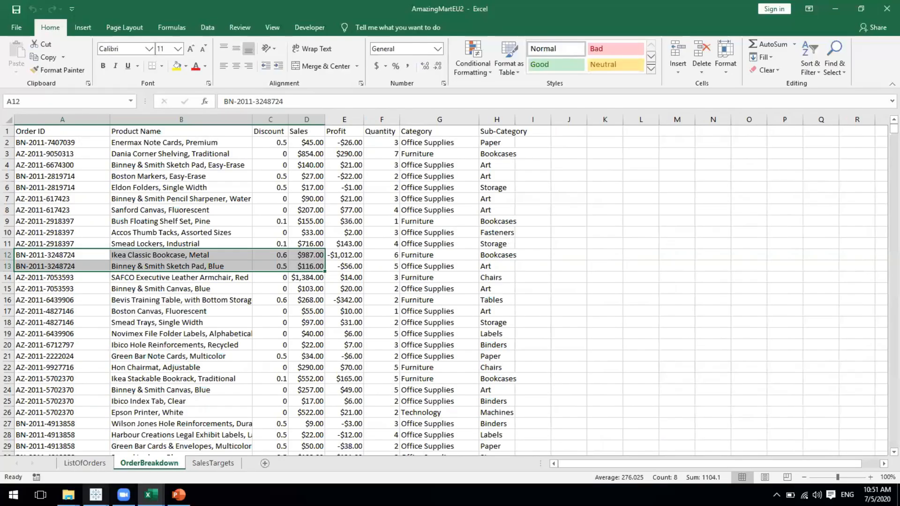
- Switch to the Tableau Book3 workbook and maximize its window
mouse_move(96, 494)
left_click(284, 432)
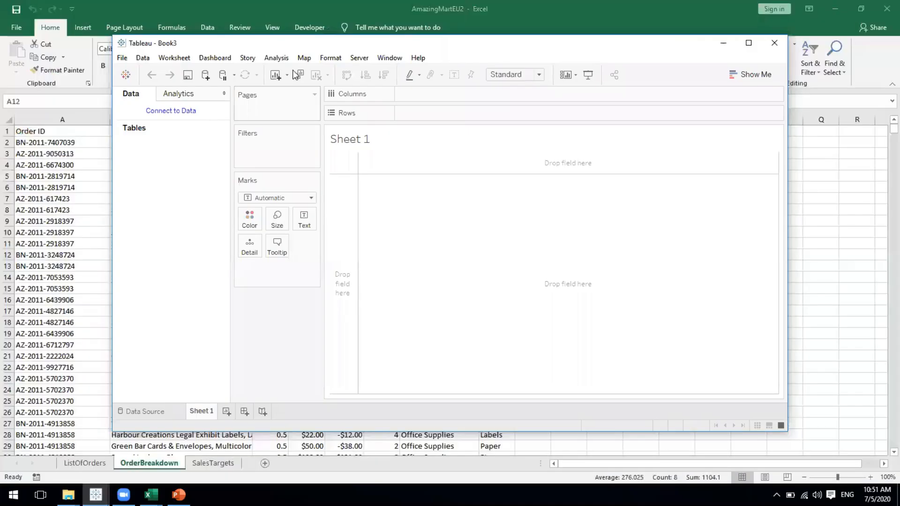
double_click(280, 41)
left_click(64, 72)
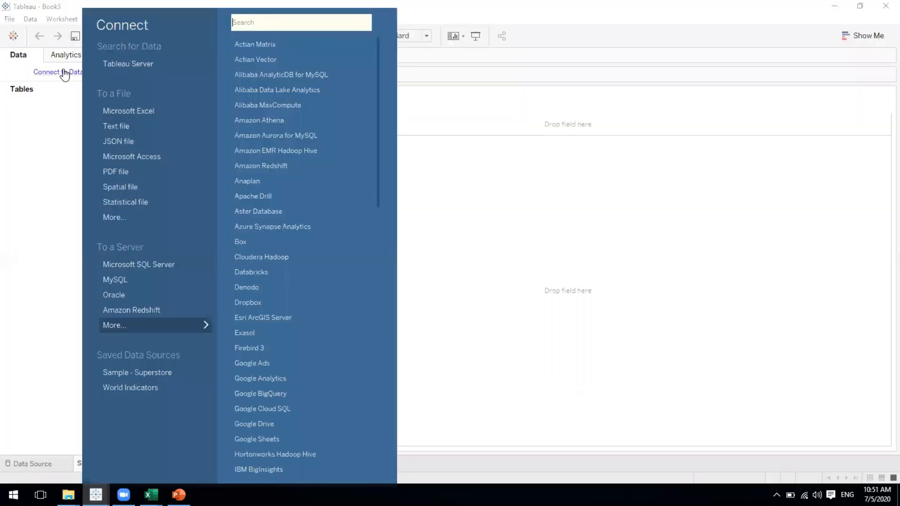
left_click(151, 123)
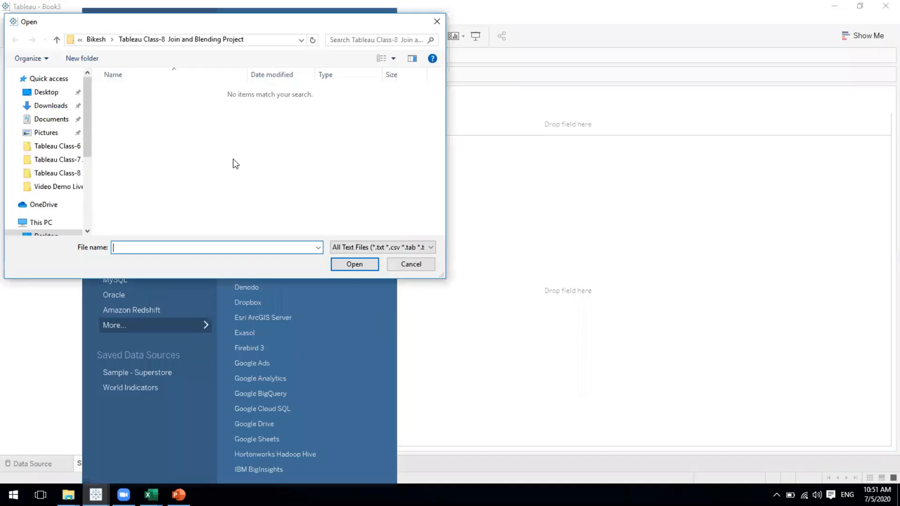
left_click(397, 261)
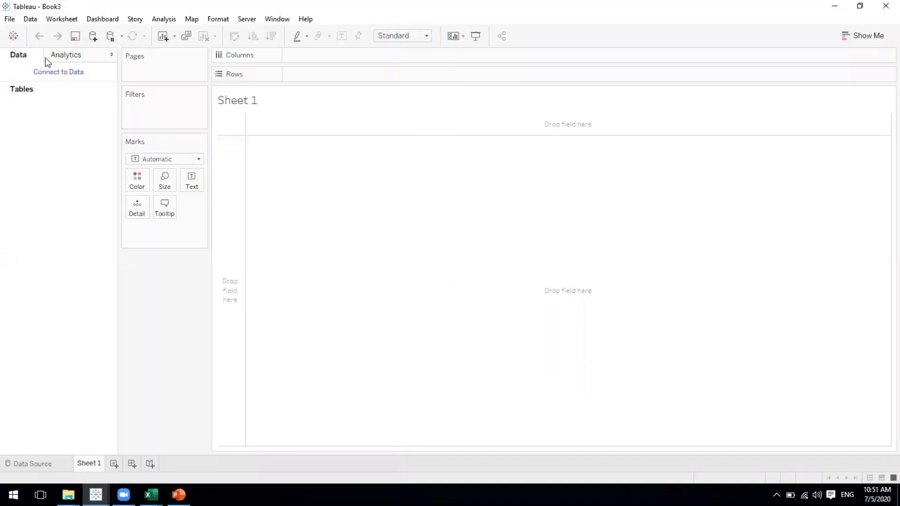
- Connect to the AmazingMartEU2 Excel workbook from the Tableau Class-8 Join and Blending Project folder
left_click(51, 73)
left_click(123, 112)
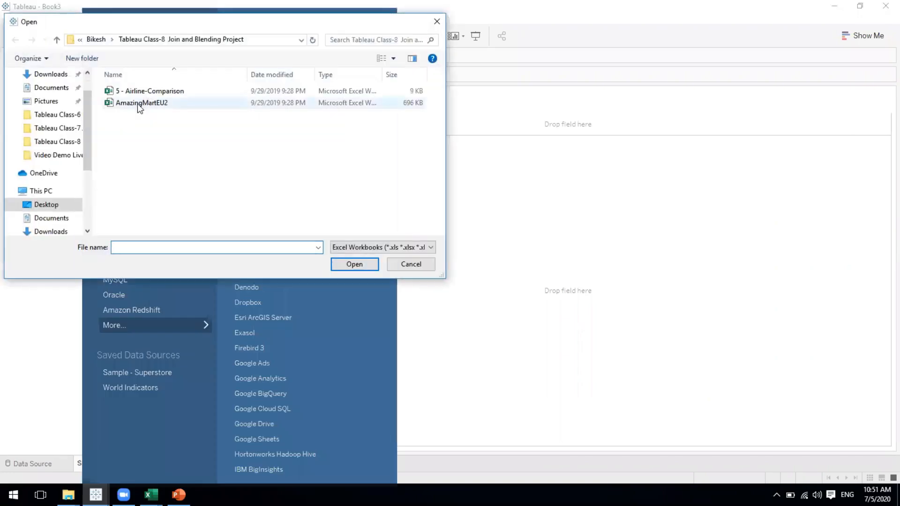
left_click(137, 103)
left_click(356, 264)
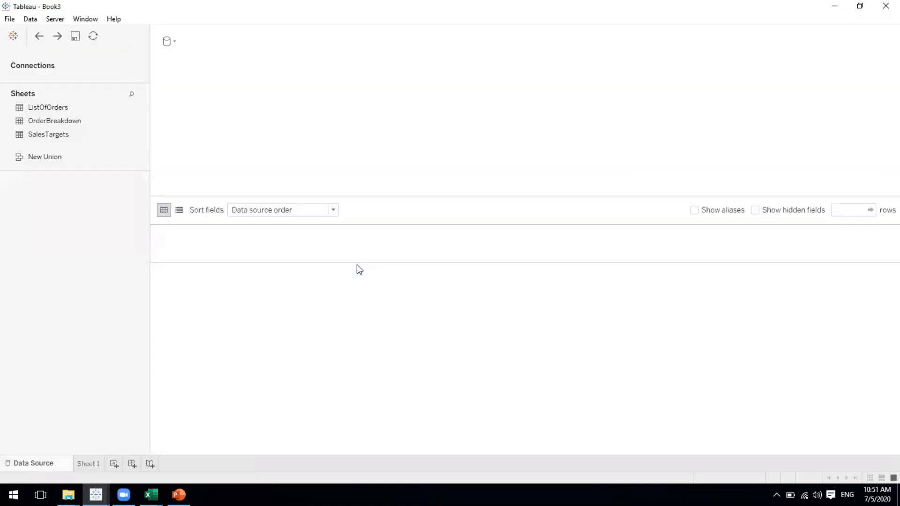
- Add ListOfOrders as the base table of the data source and join OrderBreakdown to it inside its physical tables
left_click_drag(65, 129, 281, 117)
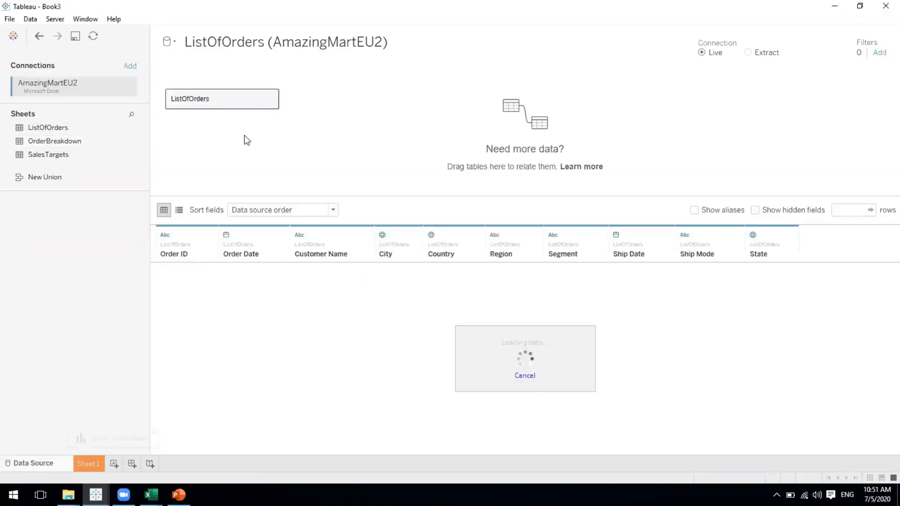
double_click(213, 101)
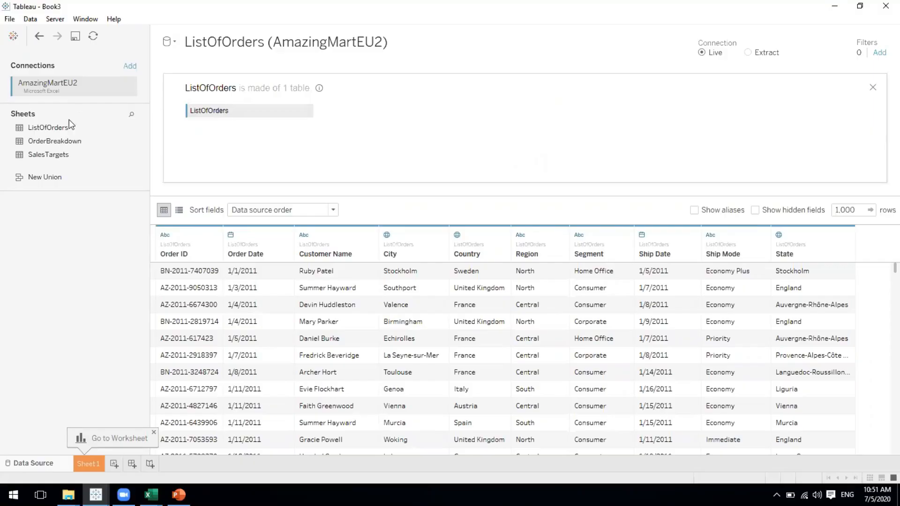
left_click_drag(66, 140, 368, 117)
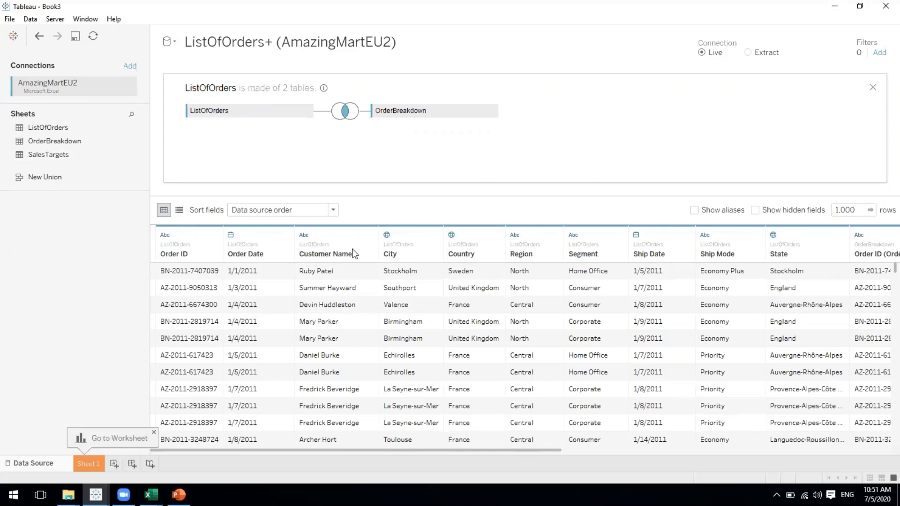
- Join SalesTargets after OrderBreakdown and review the join clauses of both joins
left_click_drag(47, 157, 544, 117)
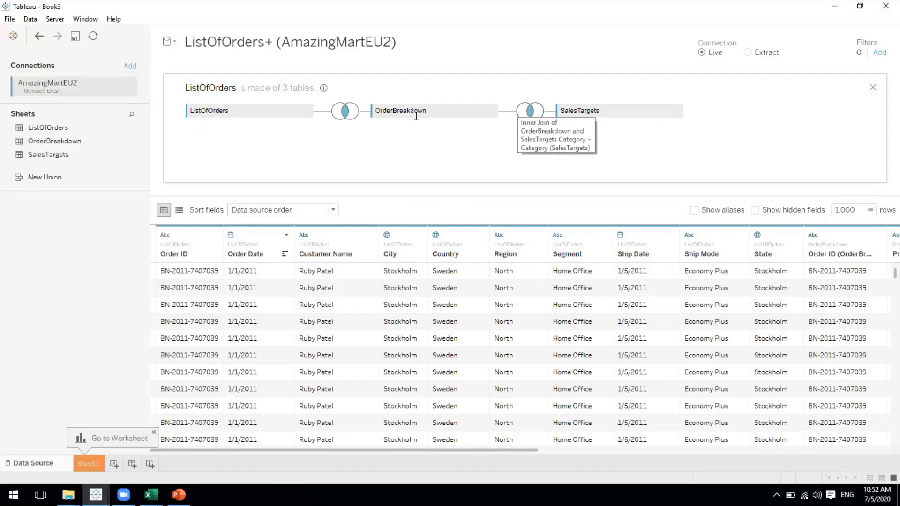
left_click(344, 111)
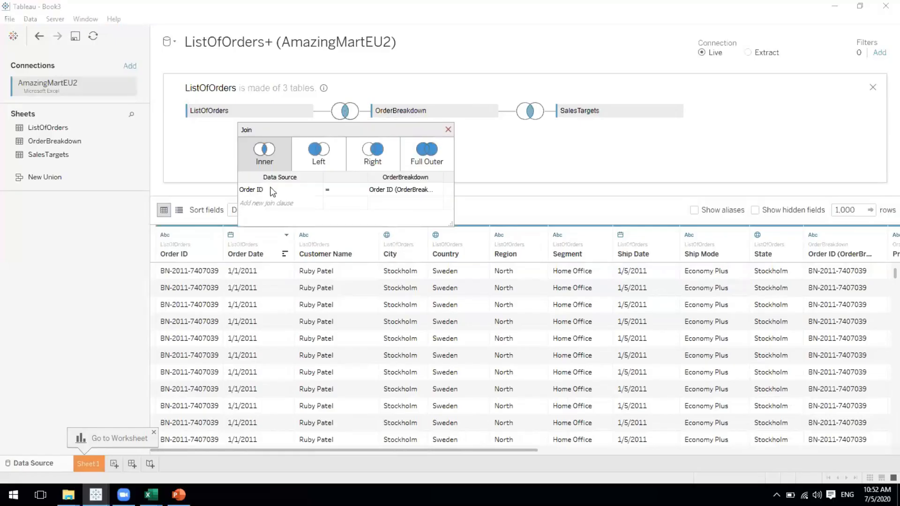
left_click(530, 113)
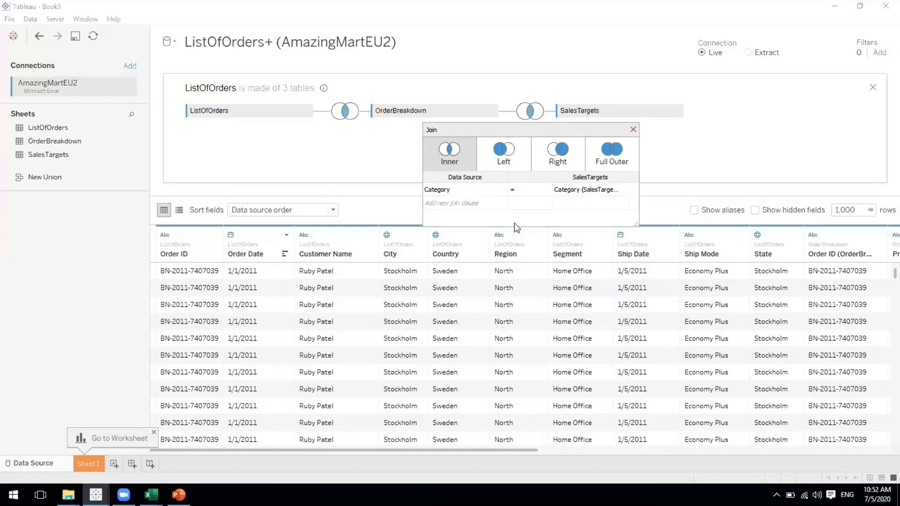
- Add a second clause to the SalesTargets inner join matching Order Date to Month of Order
left_click(480, 203)
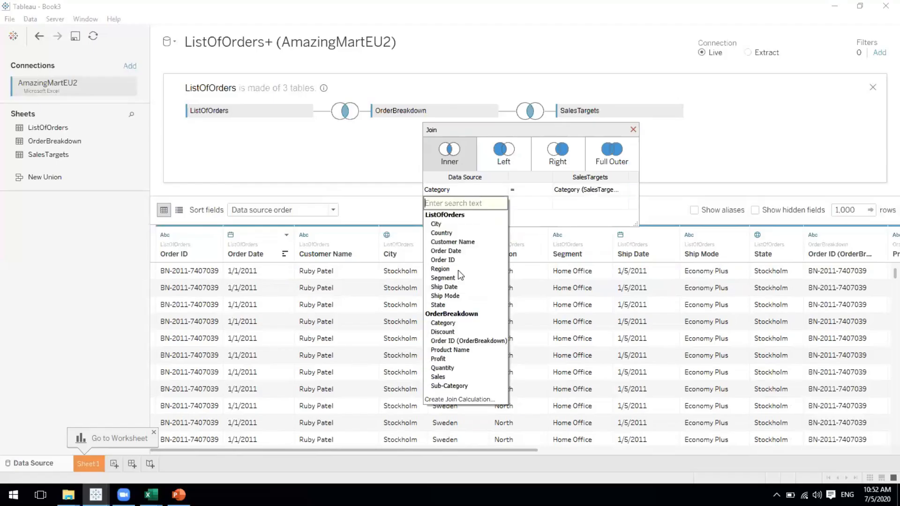
left_click(445, 251)
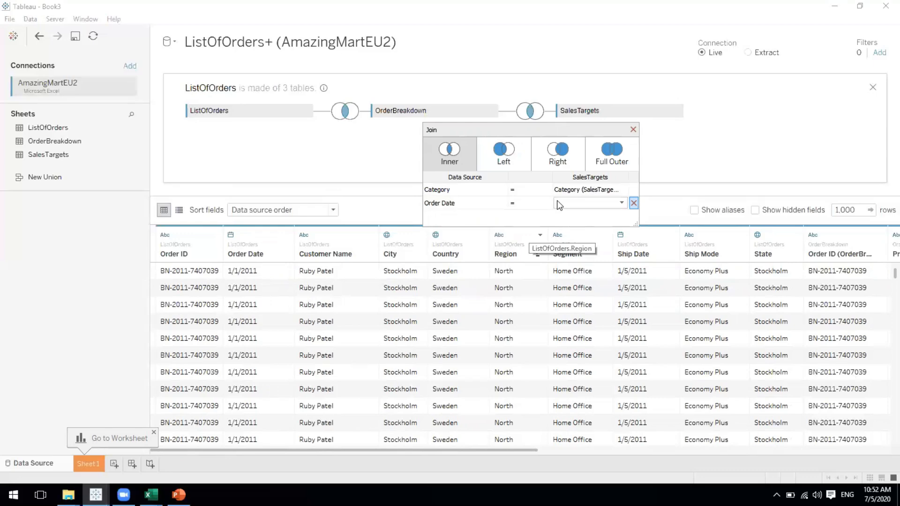
left_click(563, 203)
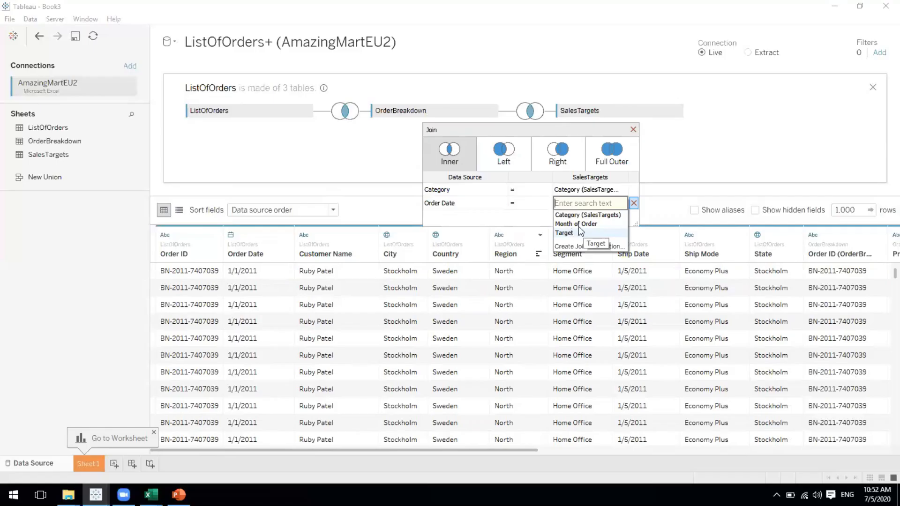
left_click(583, 224)
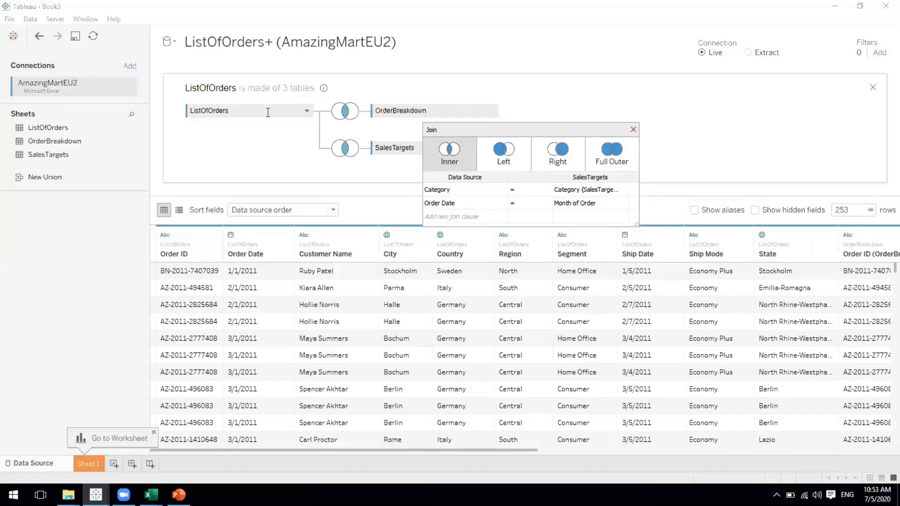
left_click(633, 130)
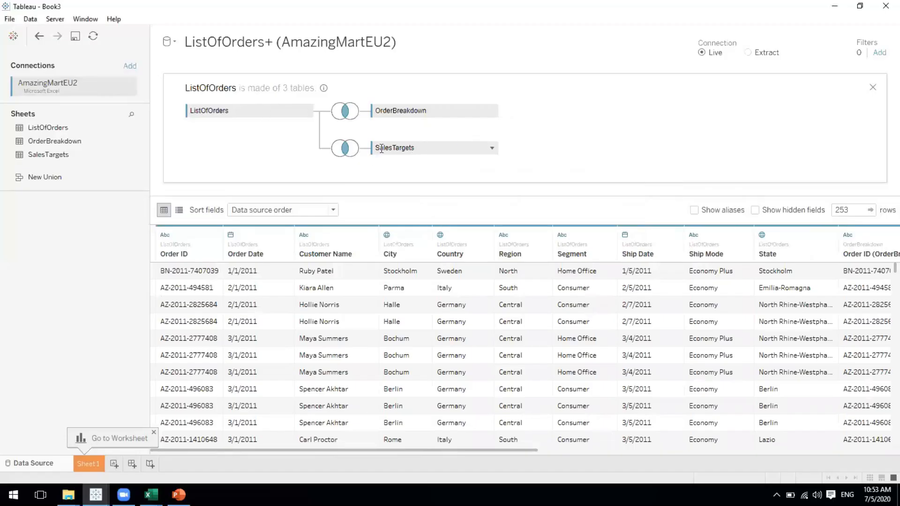
- Undo the Order Date join clause and take SalesTargets out of the joined tables
left_click_drag(378, 148, 567, 111)
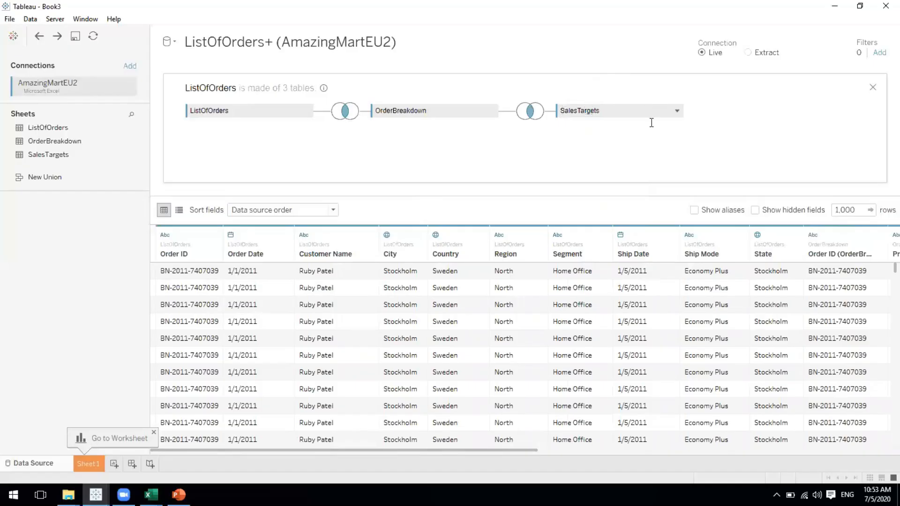
mouse_move(580, 111)
left_mouse_down()
mouse_move(576, 129)
mouse_move(589, 121)
left_mouse_up()
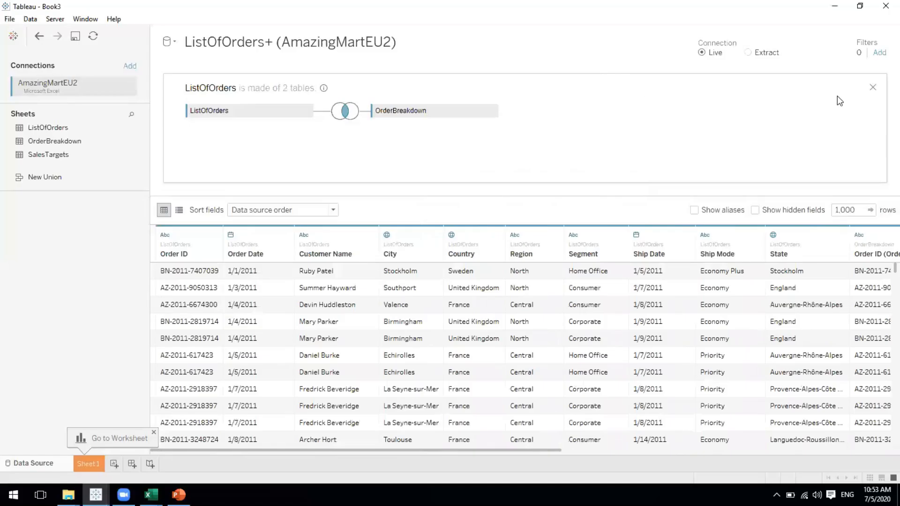
- Close the physical table view of ListOfOrders and open the Sheet 1 worksheet
left_click(873, 88)
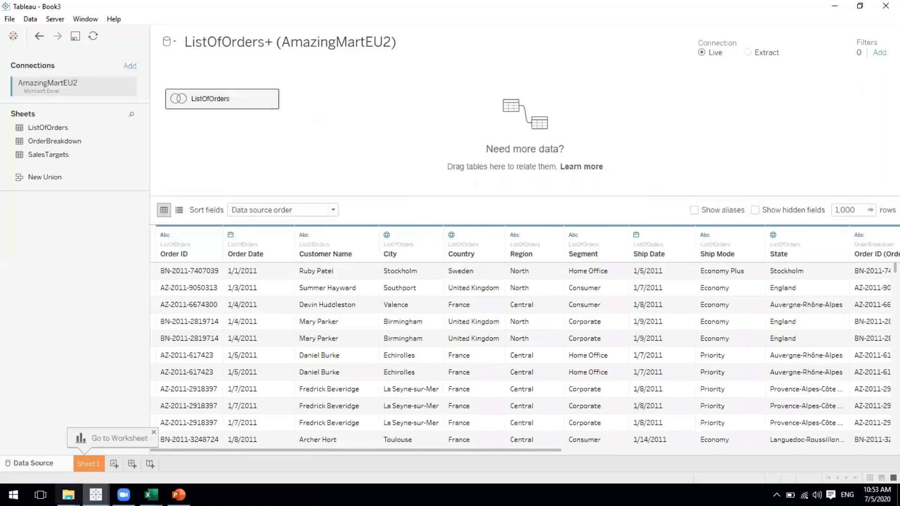
left_click(89, 465)
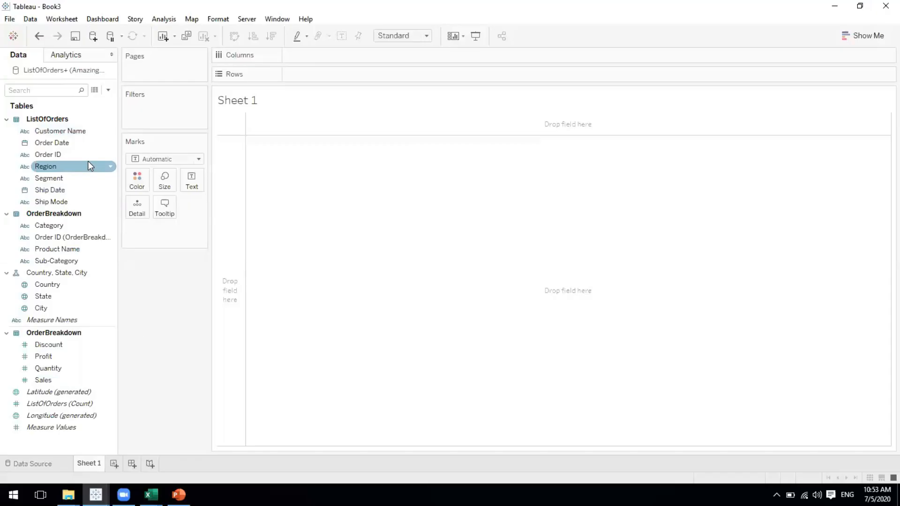
left_click(178, 495)
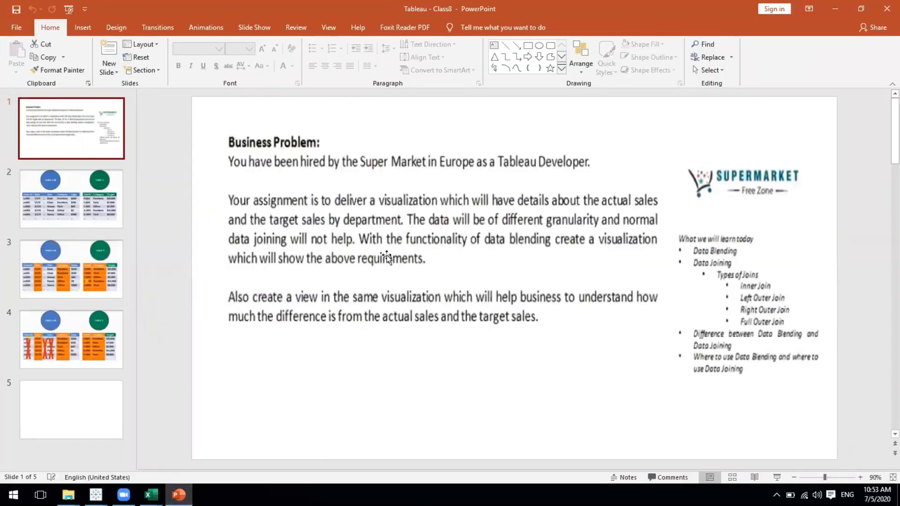
key("alt+Tab")
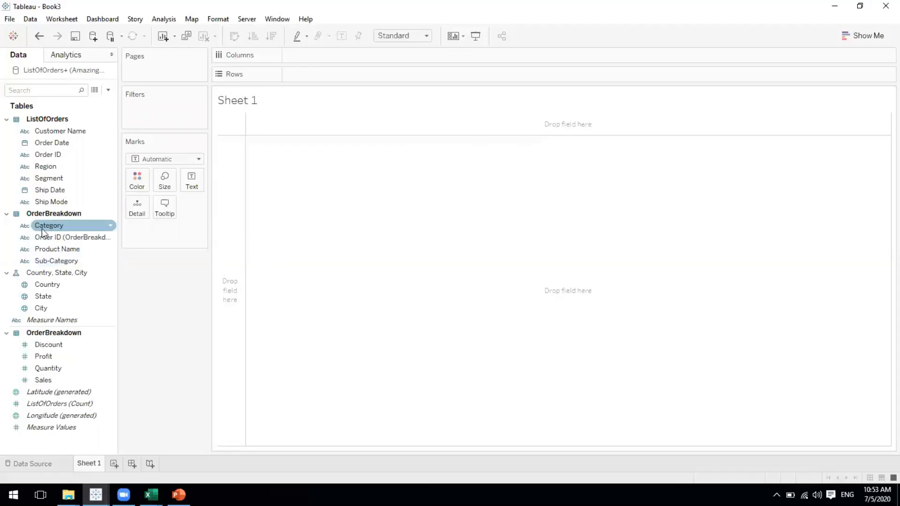
left_click_drag(45, 227, 323, 59)
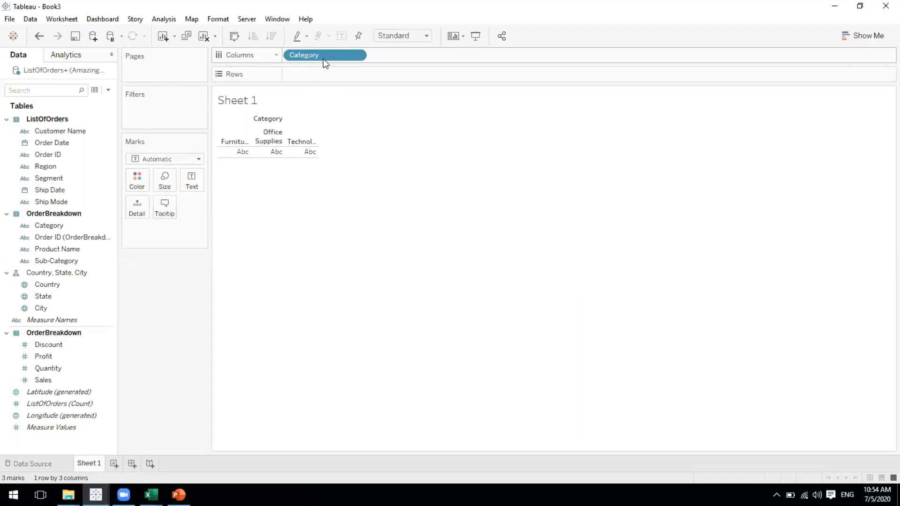
left_click_drag(323, 57, 178, 281)
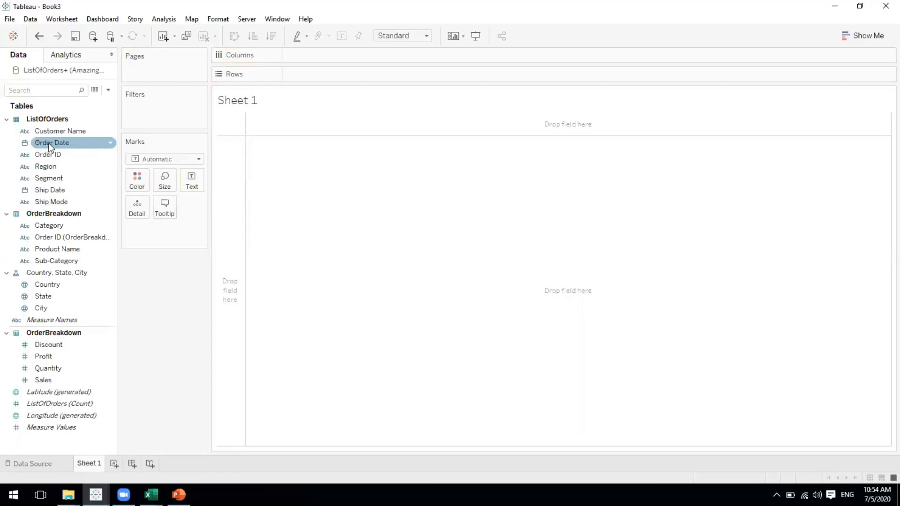
- Place Order Date on Columns and set its date level to continuous Month, in the month-and-year form
left_click_drag(50, 145, 354, 63)
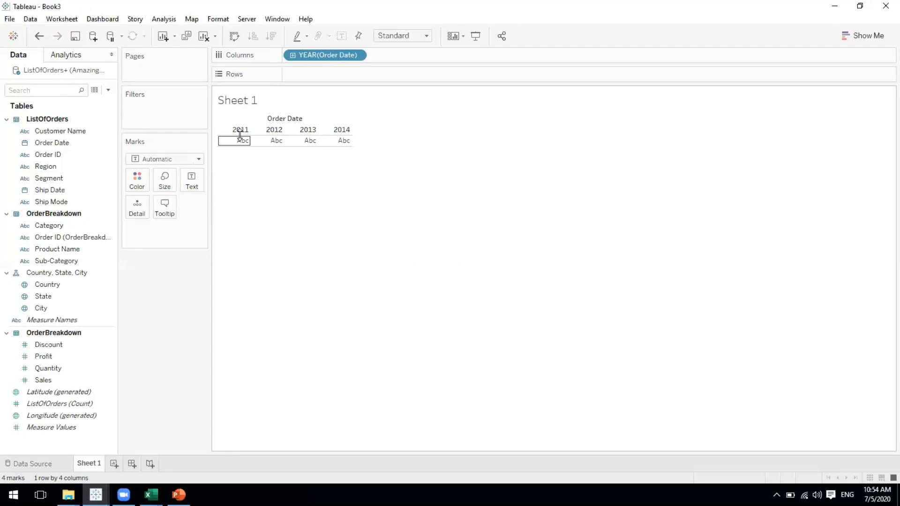
key("alt+Tab")
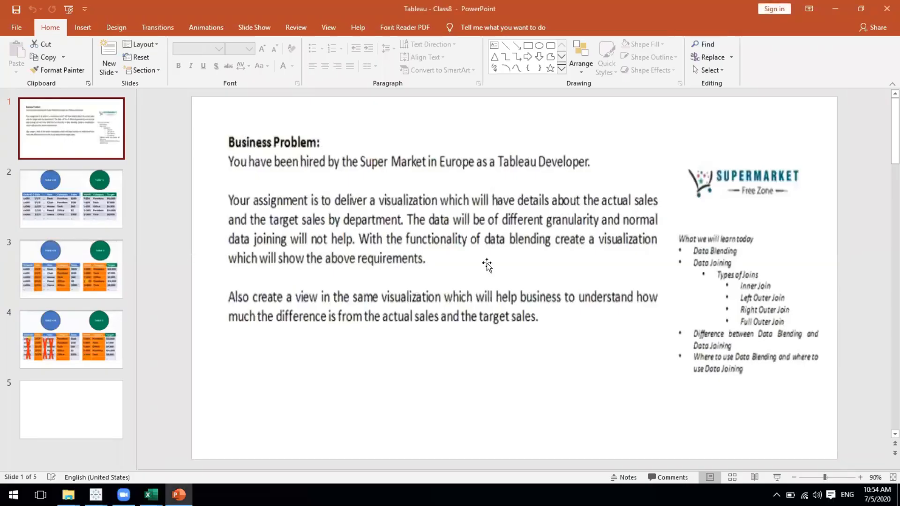
key("alt+Tab")
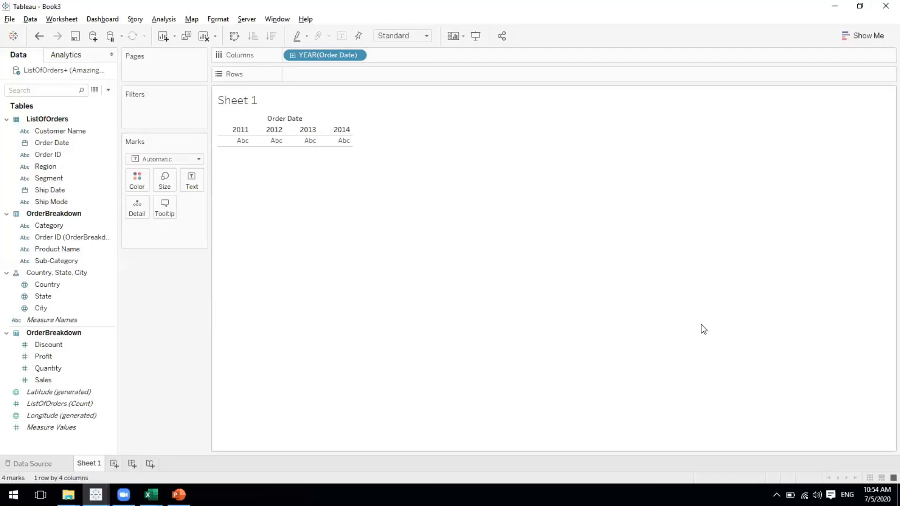
left_click(356, 55)
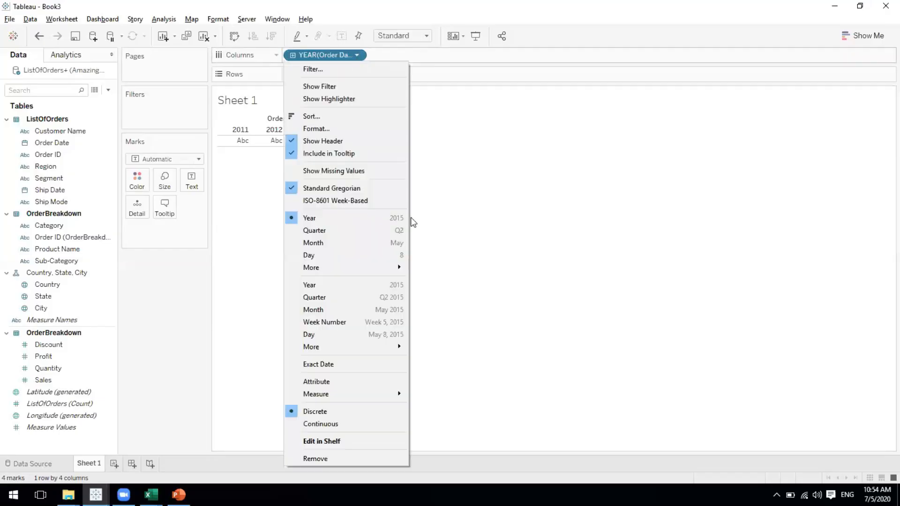
left_click(314, 310)
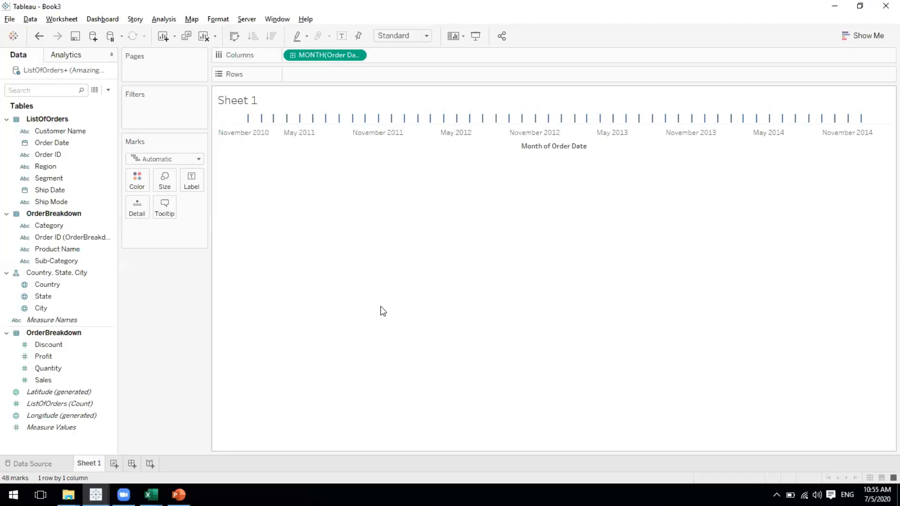
- Add Sales to Rows and set the mark type to Bar
mouse_move(66, 380)
left_mouse_down()
mouse_move(331, 222)
mouse_move(323, 81)
left_mouse_up()
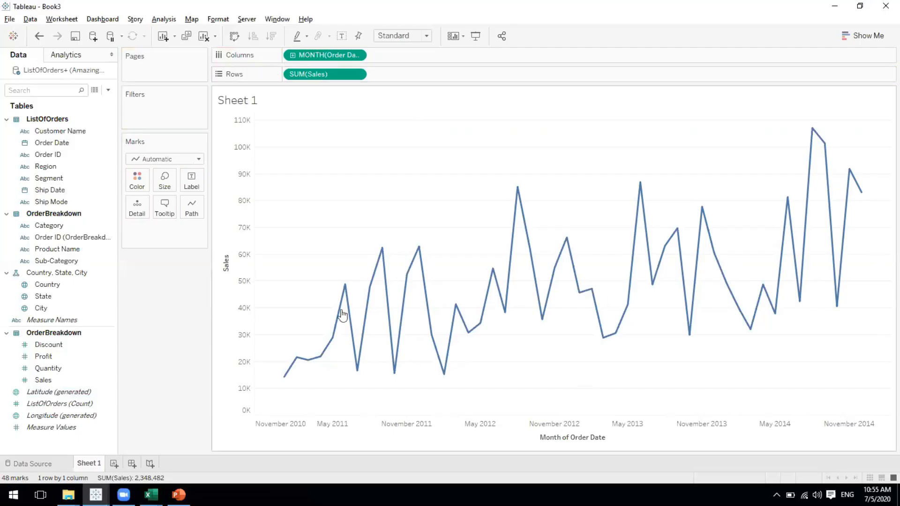
left_click(202, 159)
key("Escape")
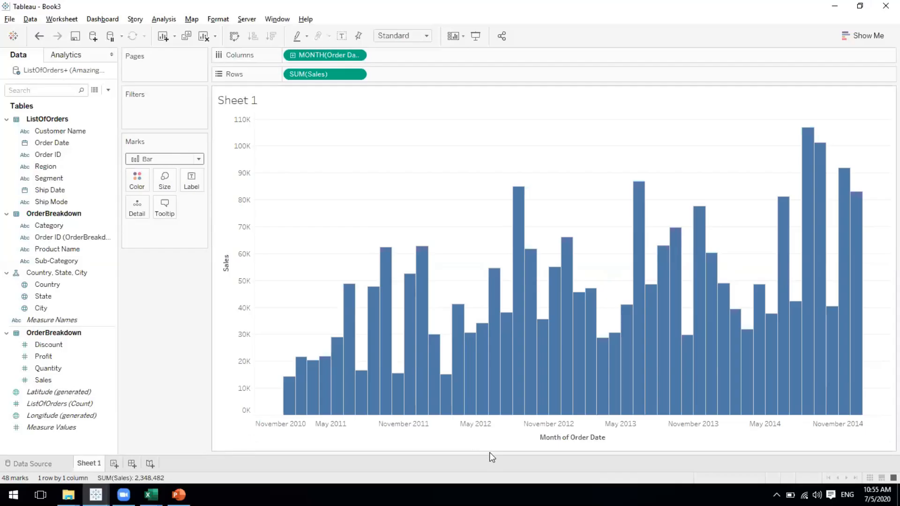
- Review the business problem slide in PowerPoint and return to the Tableau worksheet
left_click(178, 494)
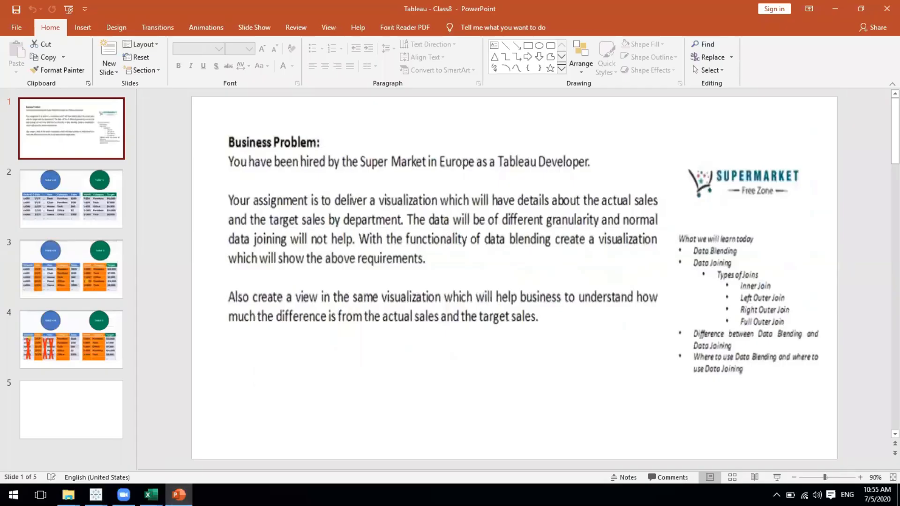
mouse_move(96, 494)
left_click(287, 462)
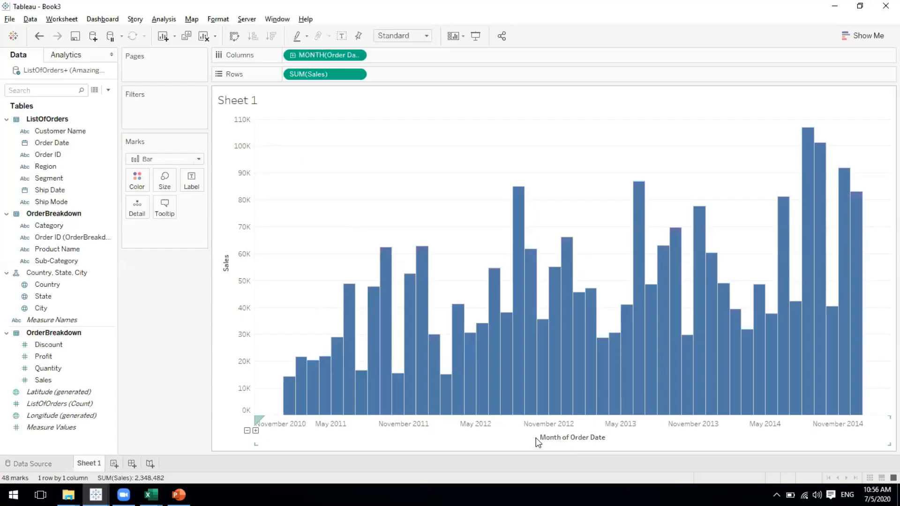
- Reduce the height of the monthly sales bar chart on Sheet 1 to a short band
left_click(329, 440)
left_click(241, 438)
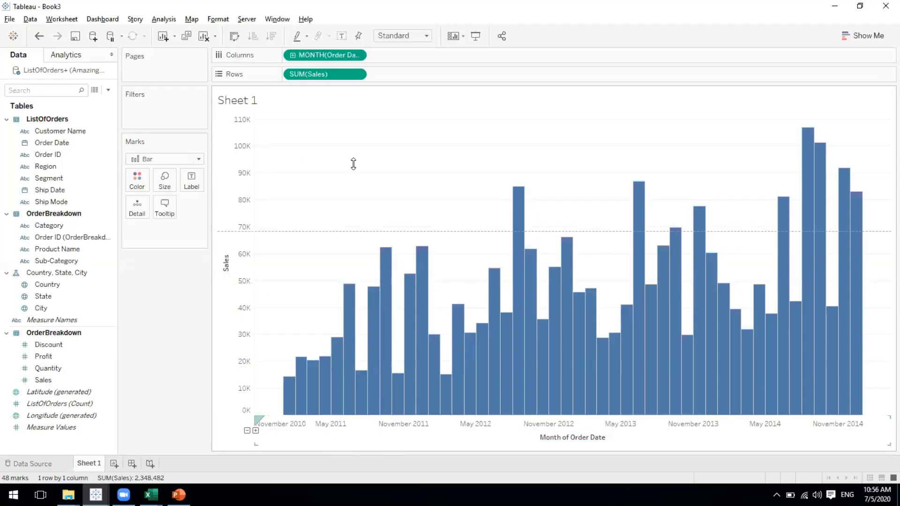
left_click_drag(353, 163, 353, 163)
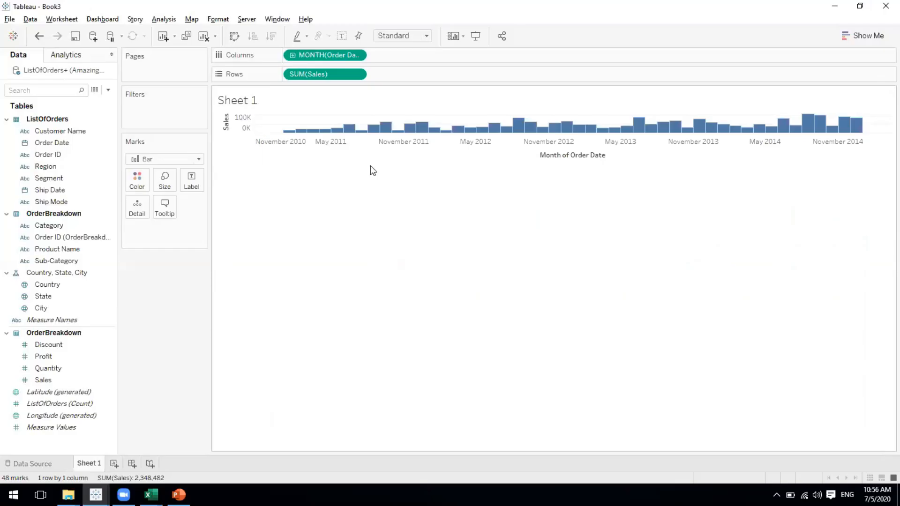
left_click_drag(370, 176, 370, 186)
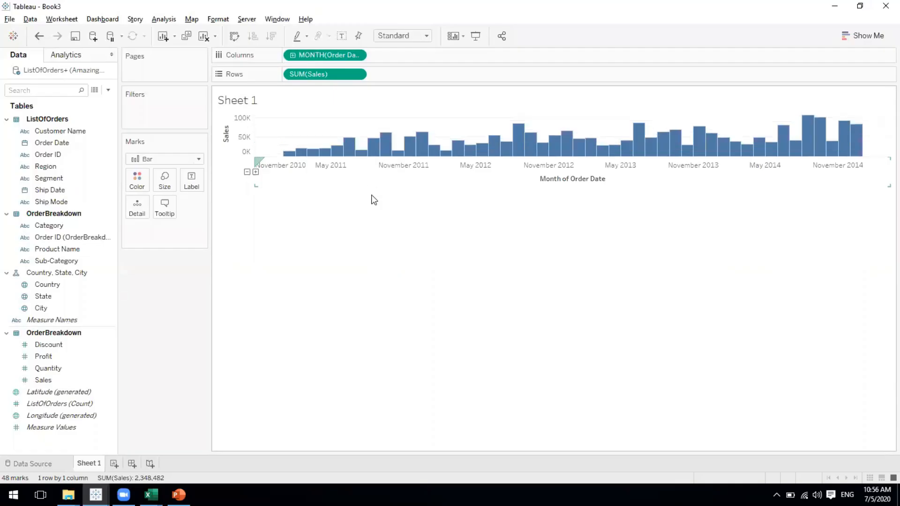
left_click(366, 186)
left_click(368, 193)
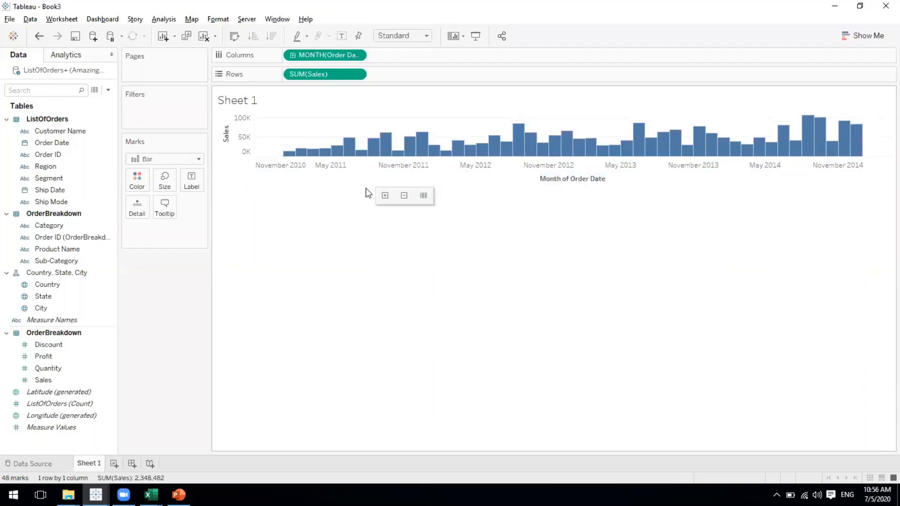
left_click_drag(367, 193, 367, 200)
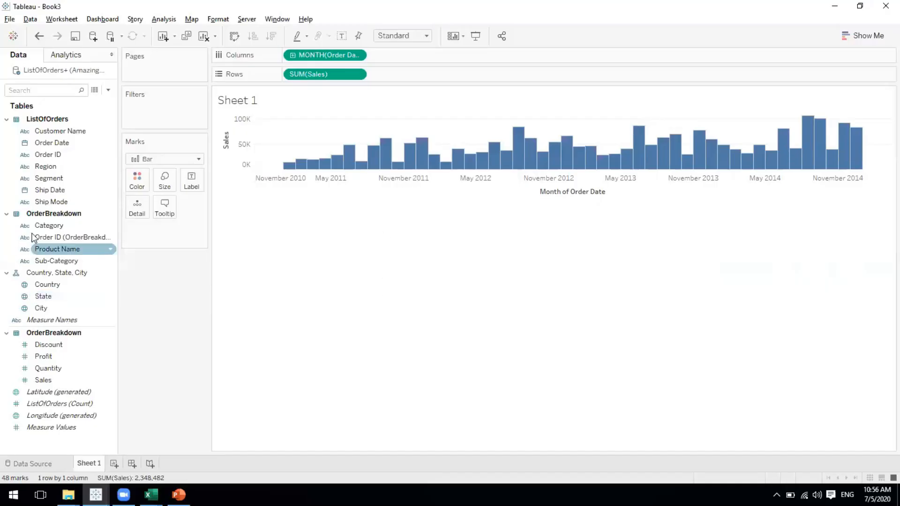
- Split the sales bars by Category on Rows, before Sales, and color the bars by Category
left_click(50, 226)
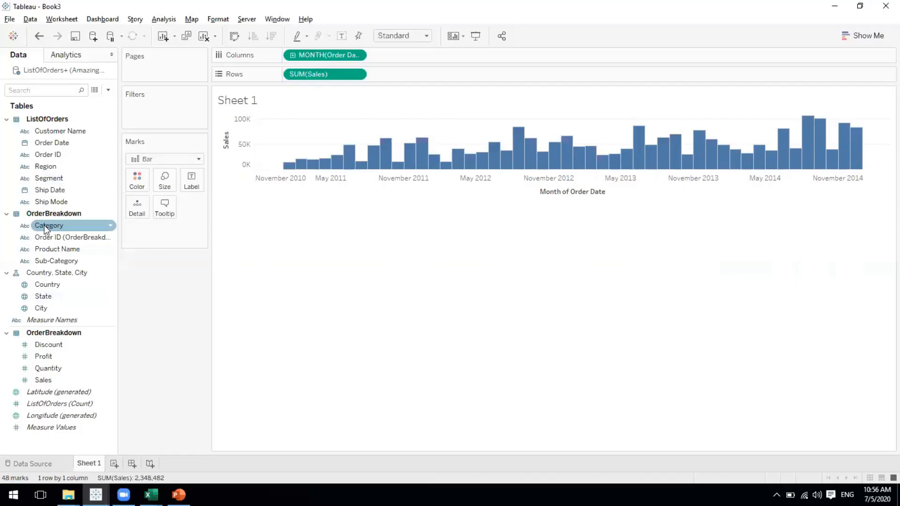
mouse_move(44, 225)
left_mouse_down()
mouse_move(168, 189)
mouse_move(251, 100)
mouse_move(286, 86)
mouse_move(284, 75)
left_mouse_up()
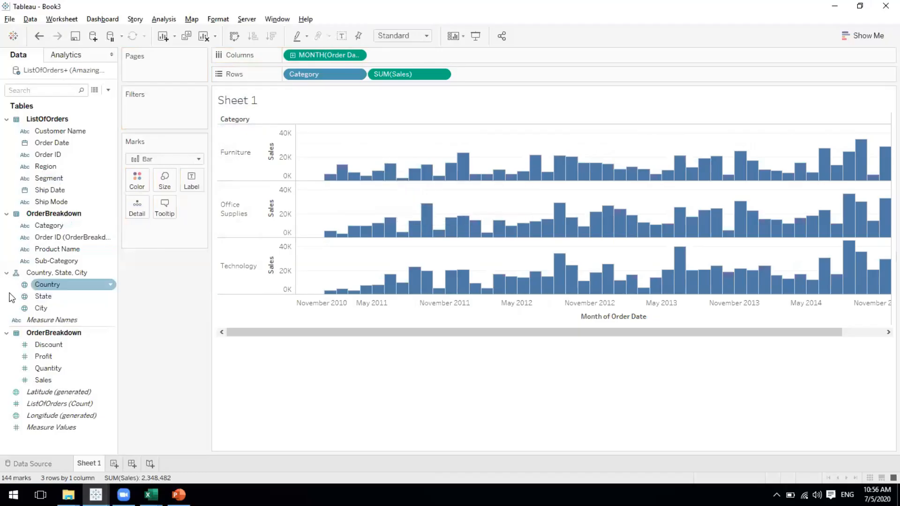
left_click(42, 227)
left_click_drag(40, 232, 135, 189)
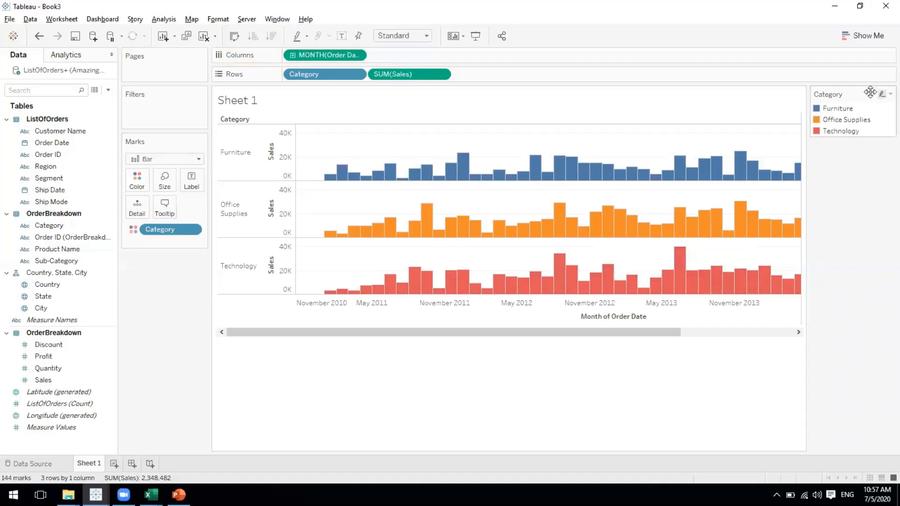
- Hide the Category color legend and fit the chart to Entire View
left_click(890, 94)
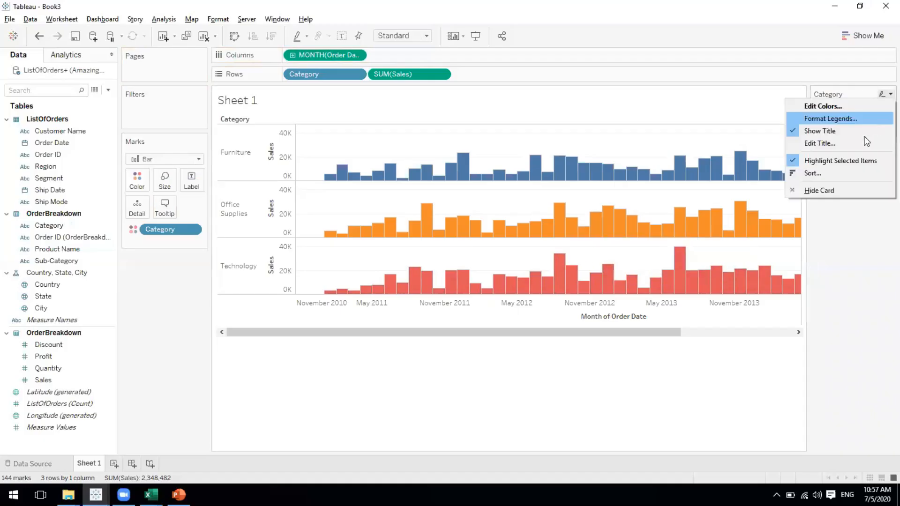
left_click(822, 190)
left_click(402, 36)
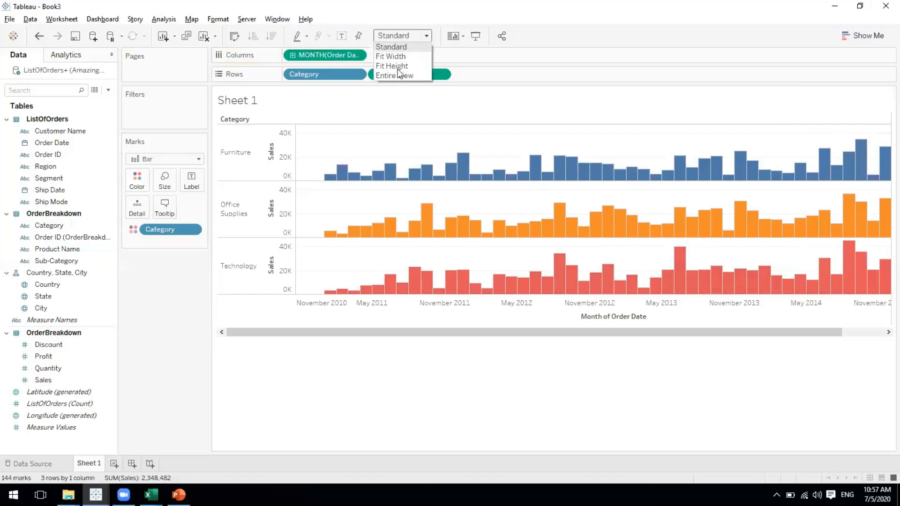
left_click(393, 76)
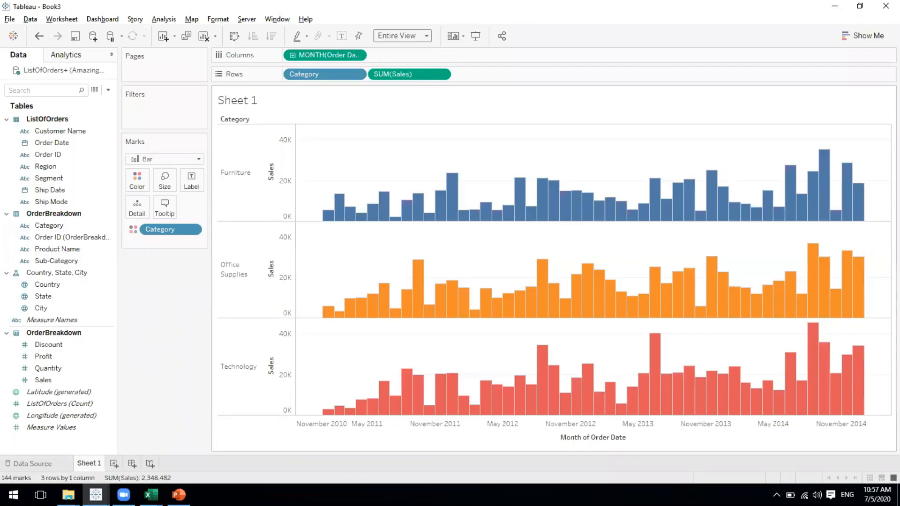
- Recheck the business problem slide in PowerPoint and look through the measures in Tableau's data fields for target sales
left_click(179, 495)
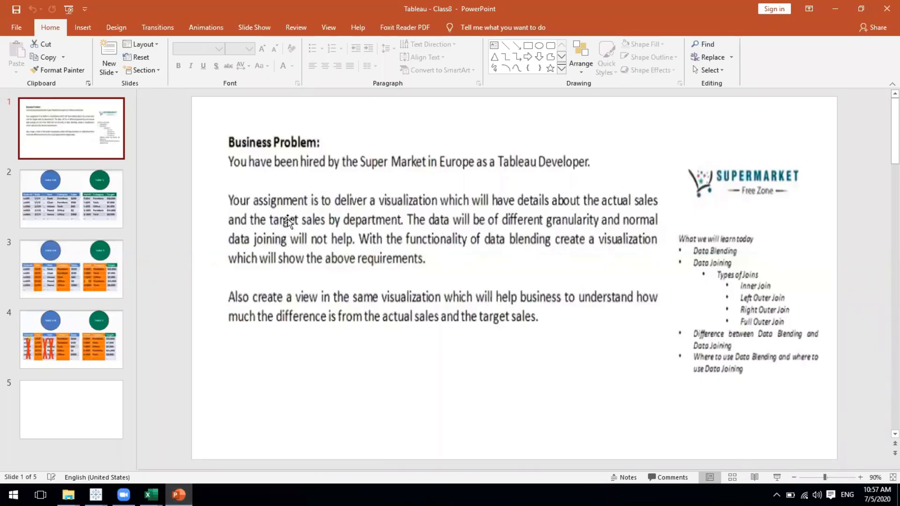
key("alt+Tab")
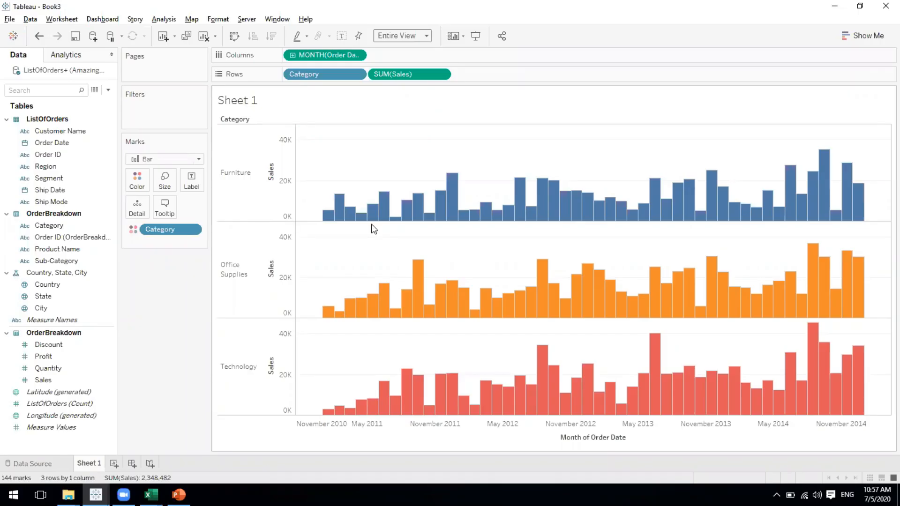
left_click(51, 404)
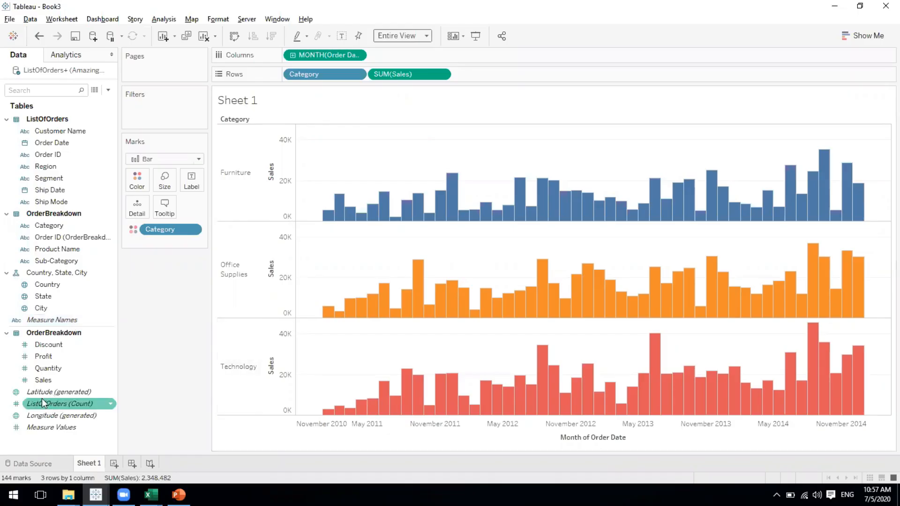
key("Up")
left_click(43, 380)
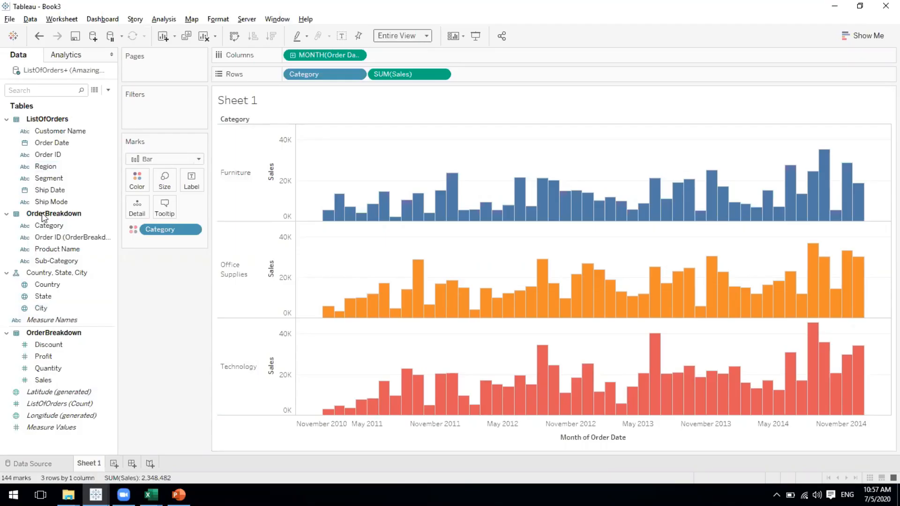
- View the SalesTargets sheet of the AmazingMartEU2 workbook in Excel, and return to the Tableau chart by way of the PowerPoint slide
left_click(151, 494)
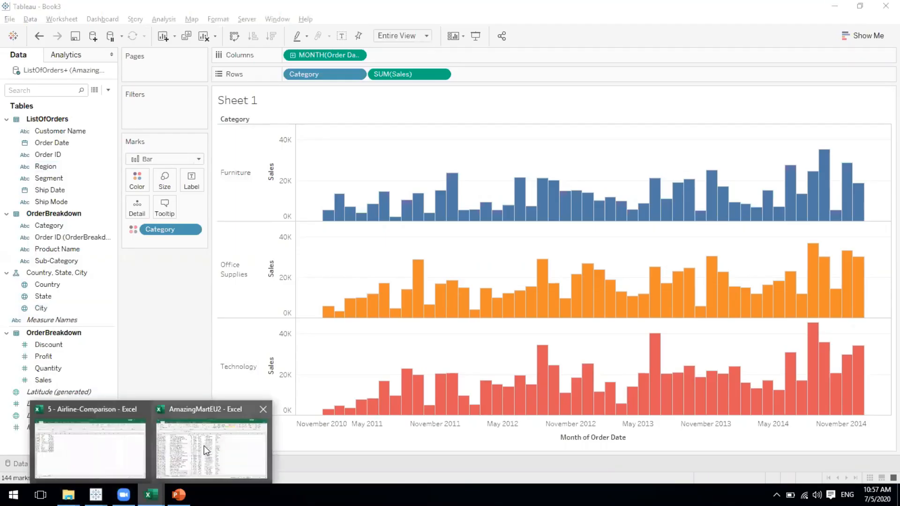
left_click(203, 446)
left_click(228, 463)
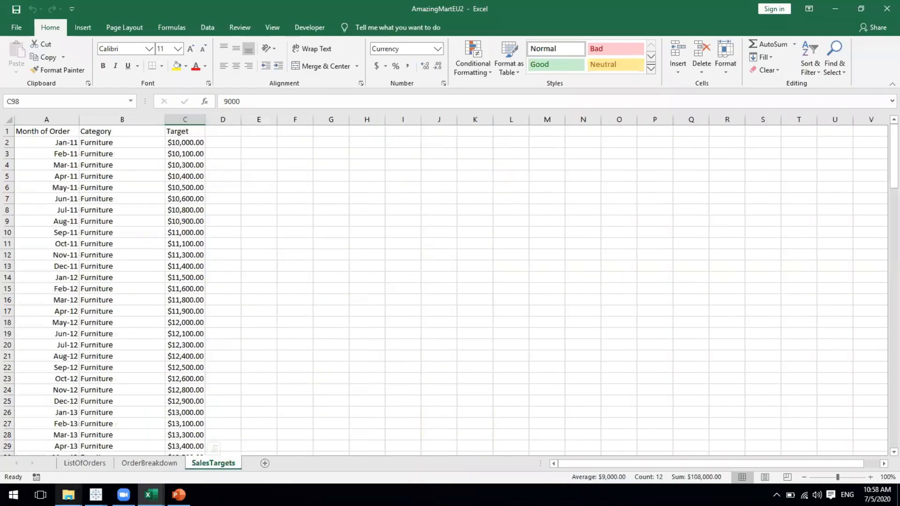
left_click(178, 495)
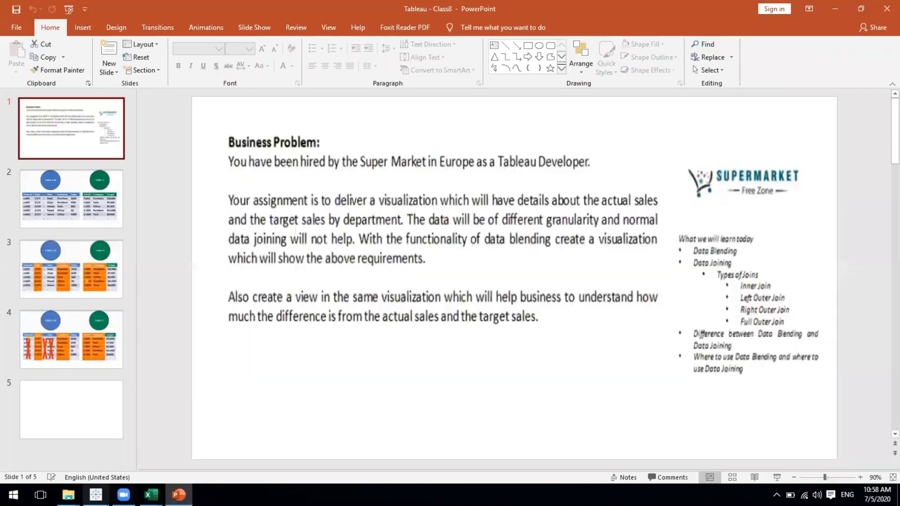
left_click(96, 495)
left_click(302, 448)
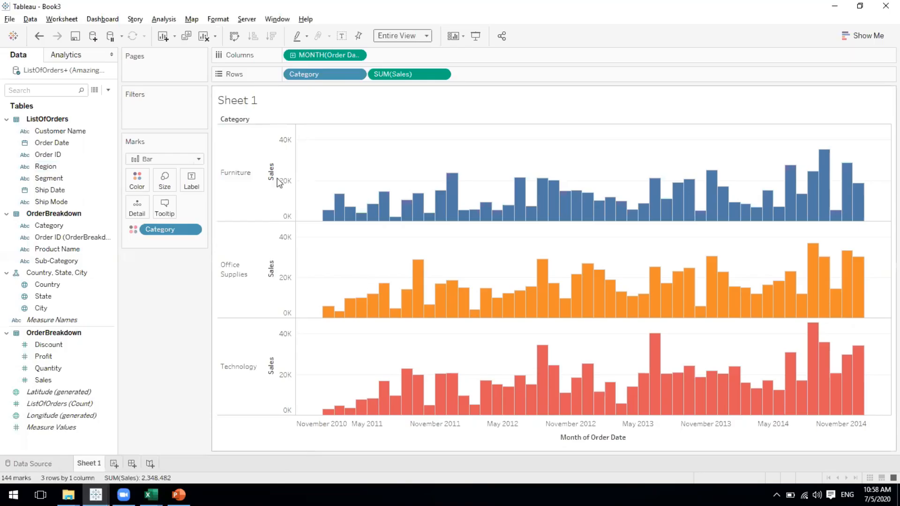
- Switch to the PowerPoint presentation and show slide 2, which compares Table A+B with Table C
mouse_move(328, 220)
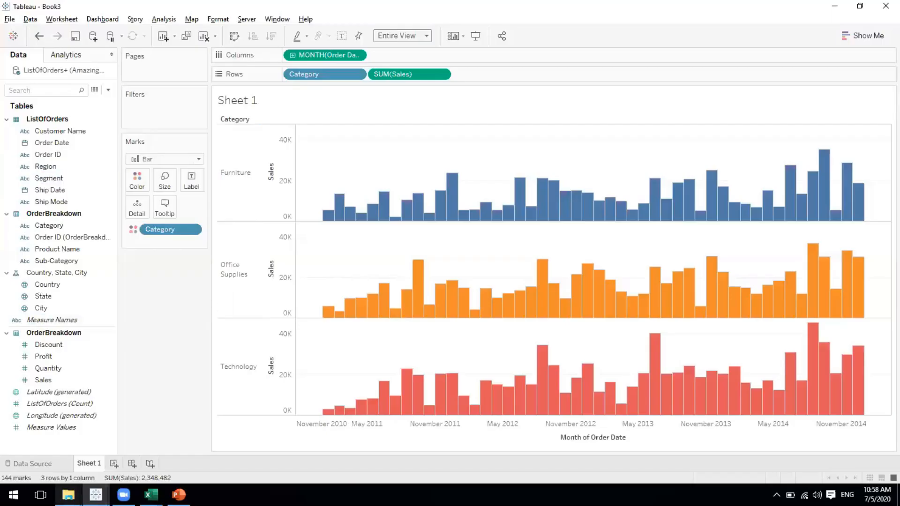
mouse_move(178, 495)
left_click(171, 457)
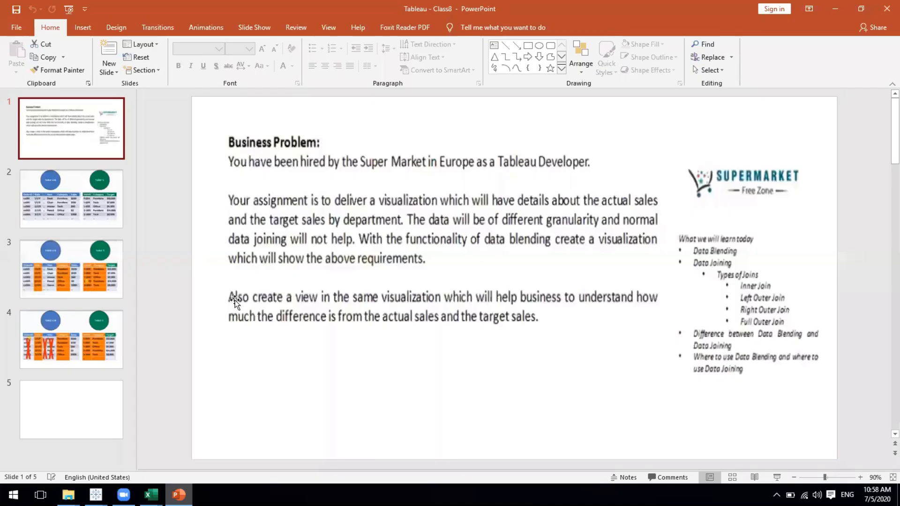
left_click(75, 214)
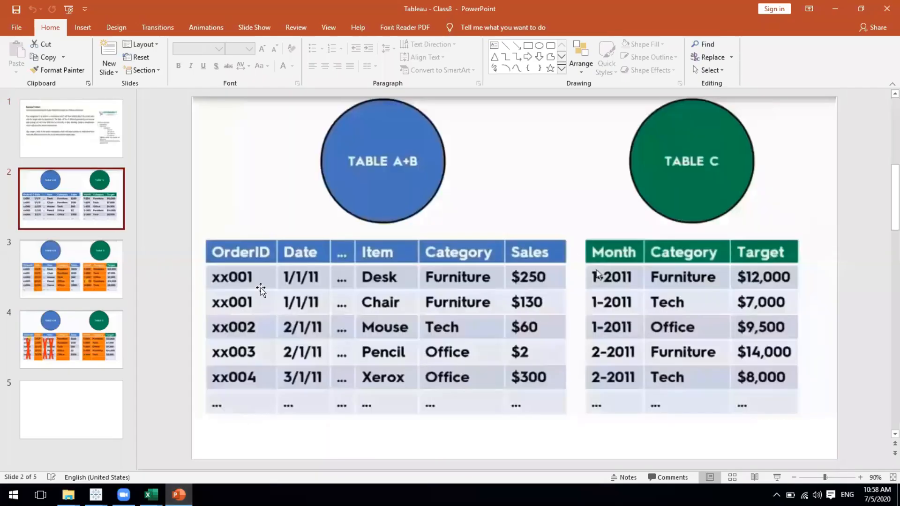
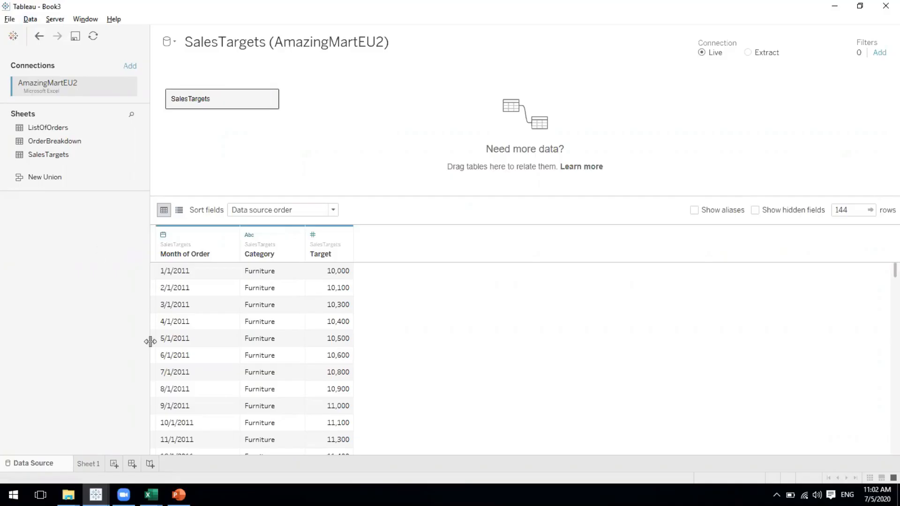
- Open Sheet 1 and add the Target measure from SalesTargets to Rows, after SUM(Sales)
left_click(86, 464)
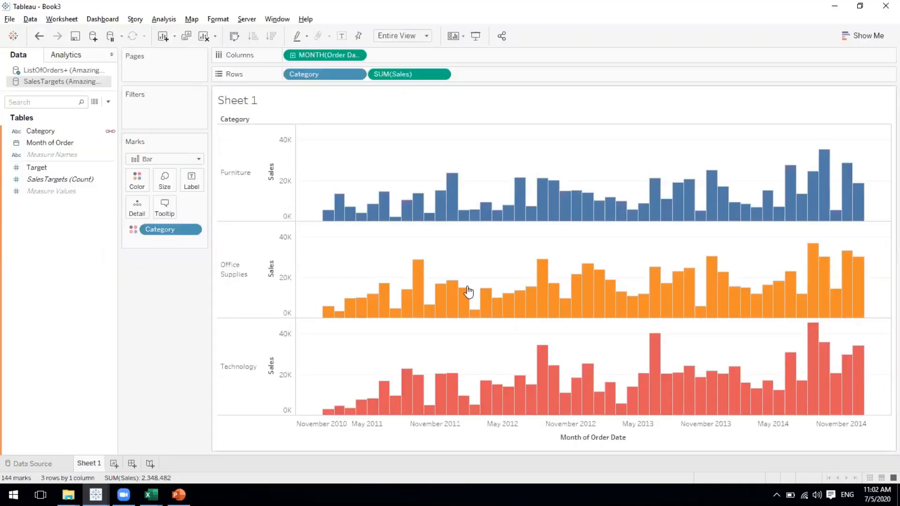
mouse_move(468, 291)
left_click(35, 169)
left_click(60, 145)
left_click(35, 179)
left_click(35, 169)
mouse_move(35, 168)
left_mouse_down()
mouse_move(341, 144)
mouse_move(478, 94)
mouse_move(486, 75)
left_mouse_up()
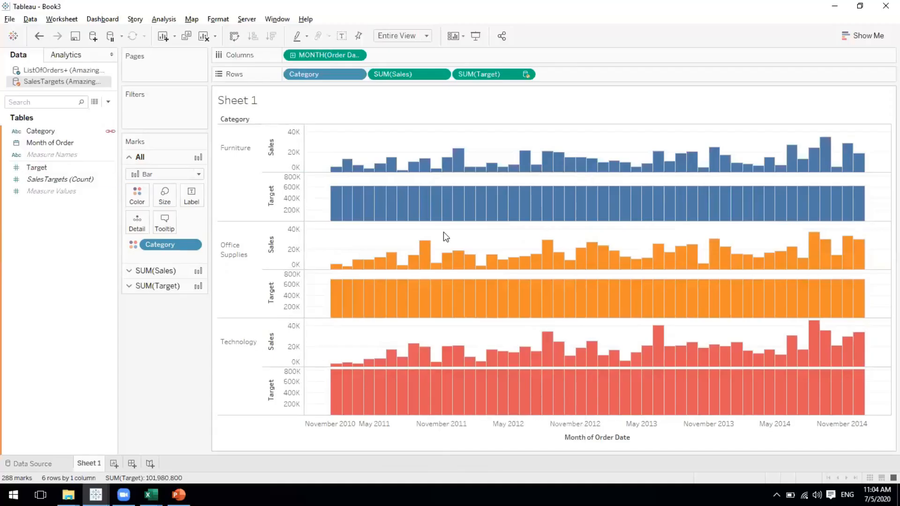
- Compare the Category, Month of Order and Target fields of SalesTargets with the Category field of the ListOfOrders+ data source
left_click(44, 169)
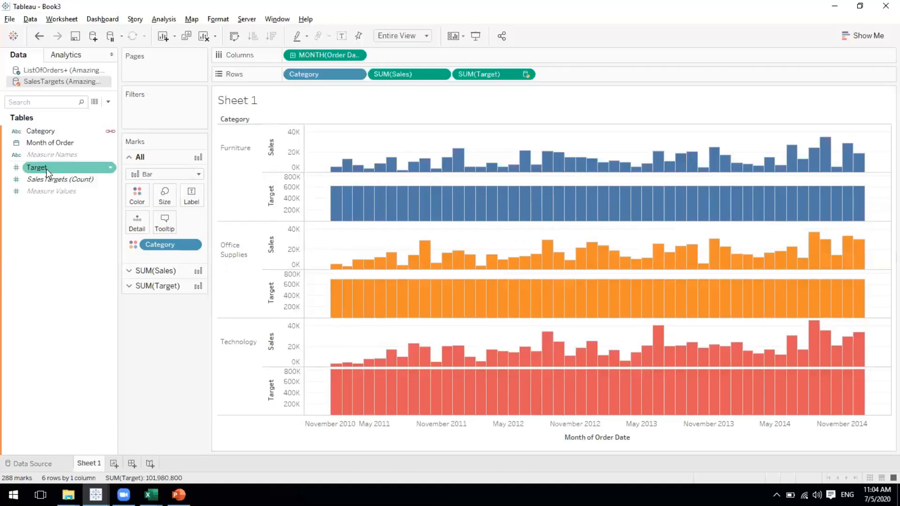
left_click(44, 141)
left_click(41, 130)
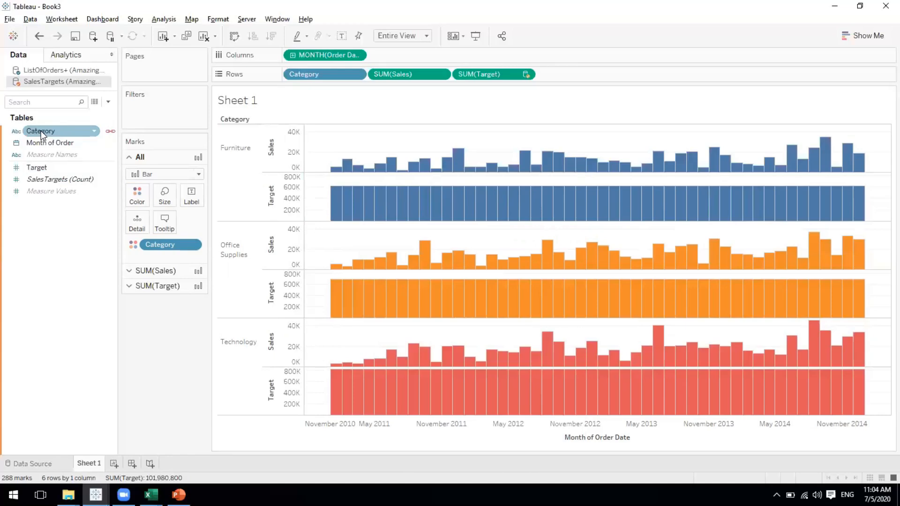
left_click(39, 70)
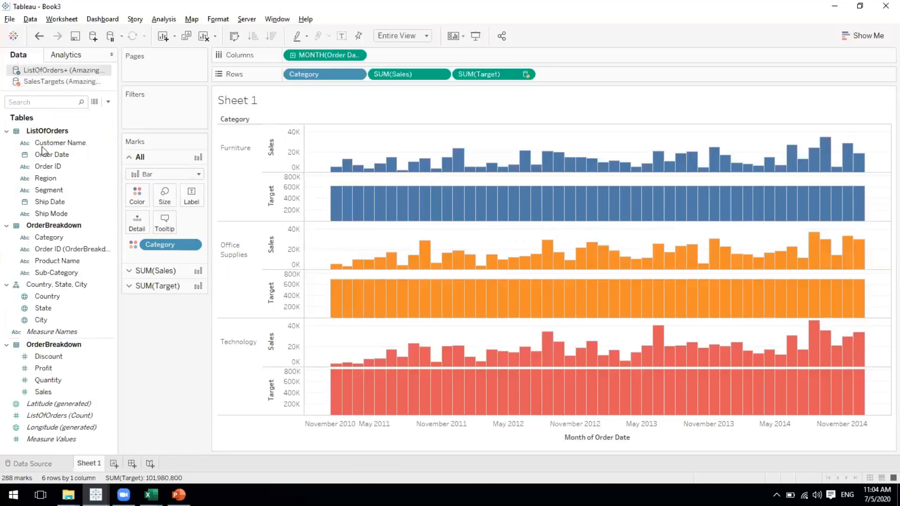
left_click(50, 238)
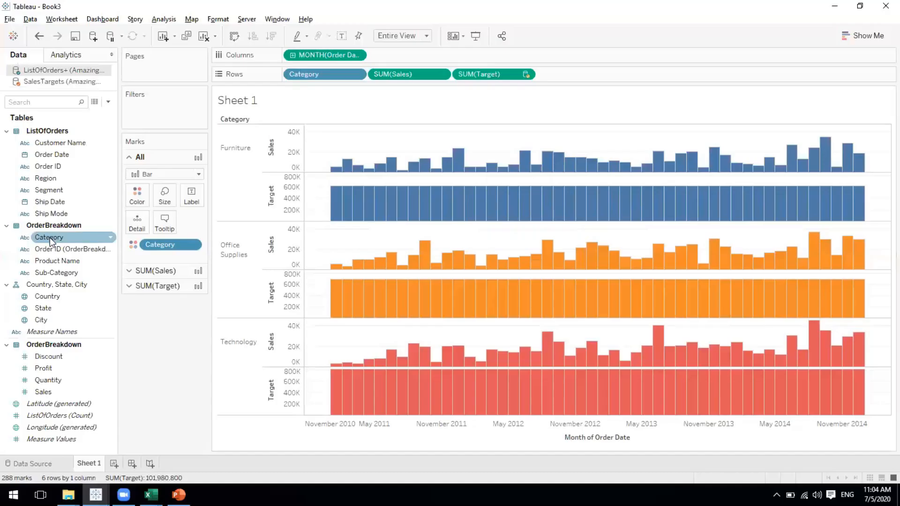
mouse_move(344, 189)
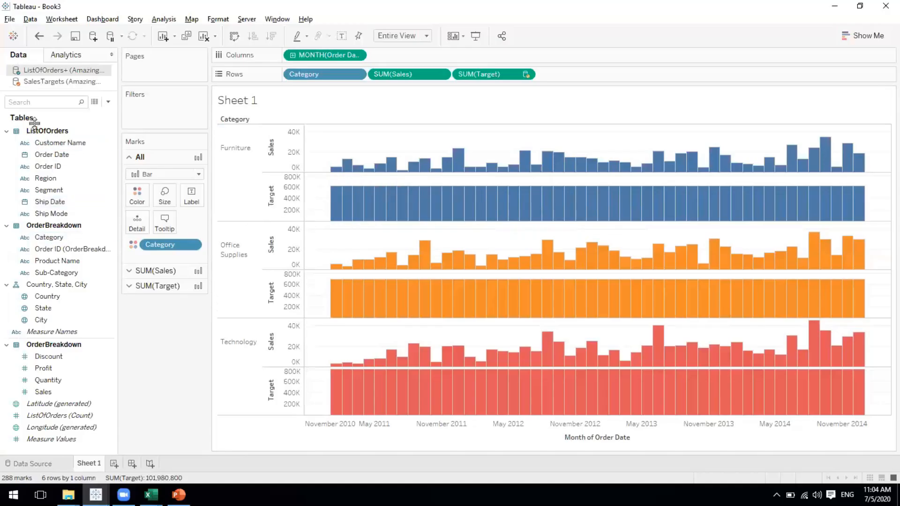
left_click(46, 235)
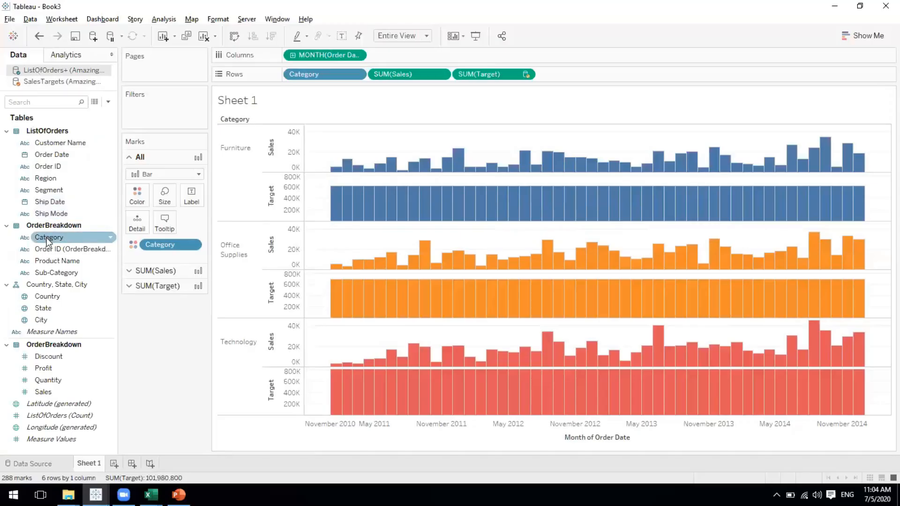
mouse_move(337, 171)
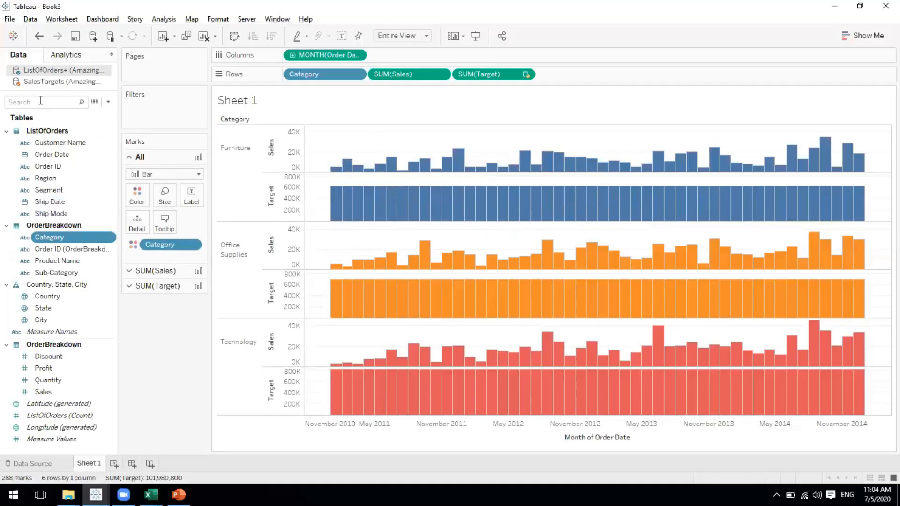
- Review the Category link between SalesTargets and ListOfOrders+, and inspect the January 2011 Furniture target bar's values
left_click(61, 81)
left_click(63, 169)
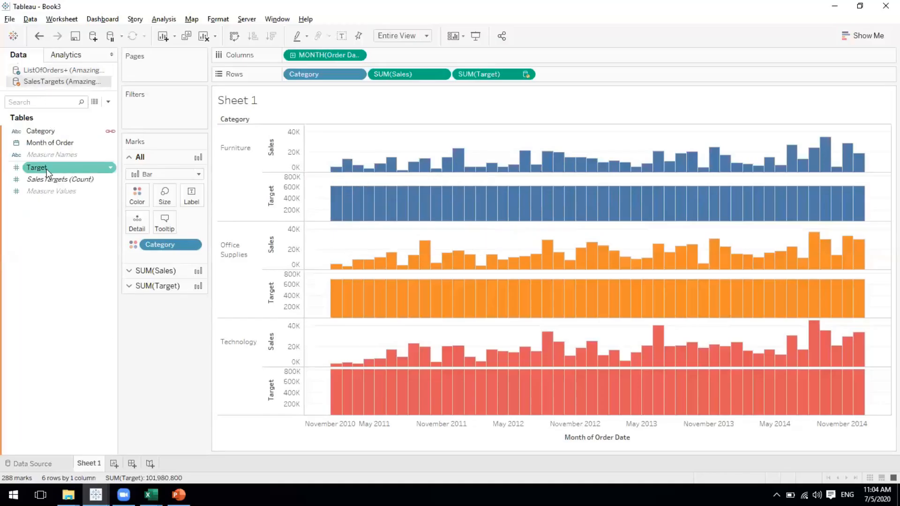
mouse_move(337, 206)
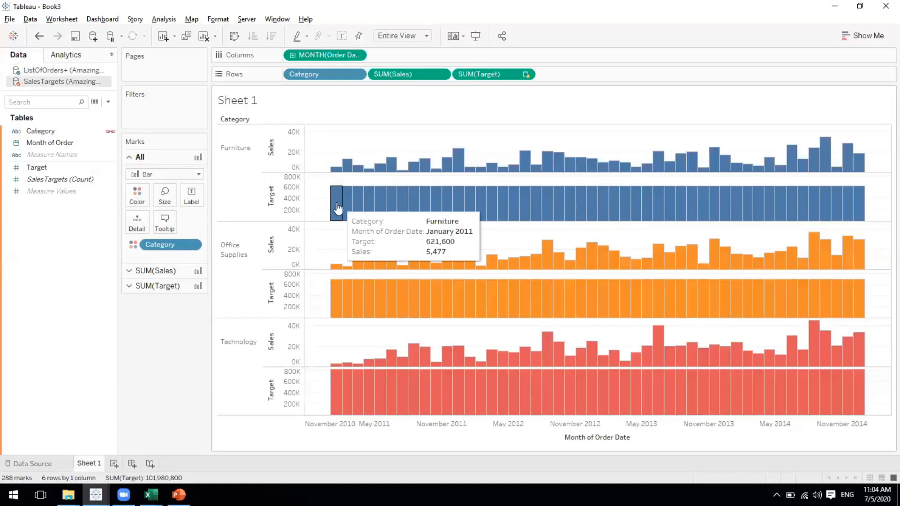
left_click(34, 132)
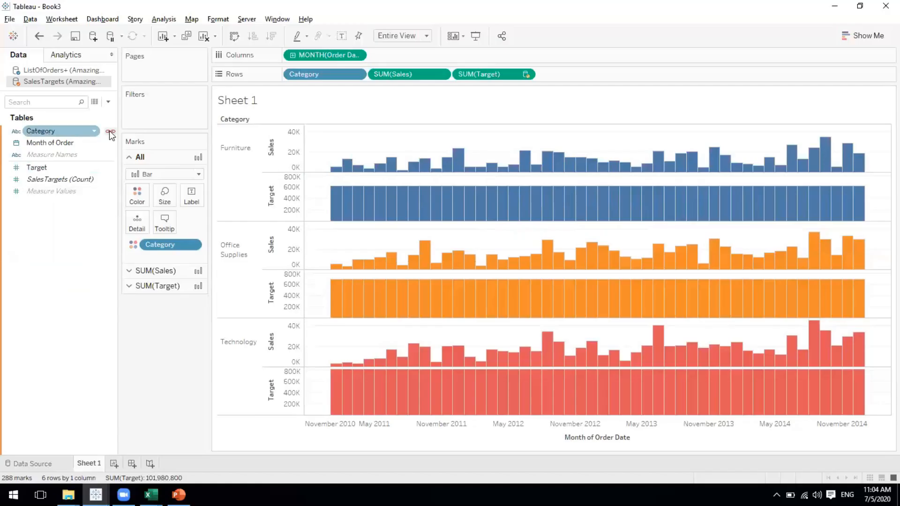
left_click(61, 70)
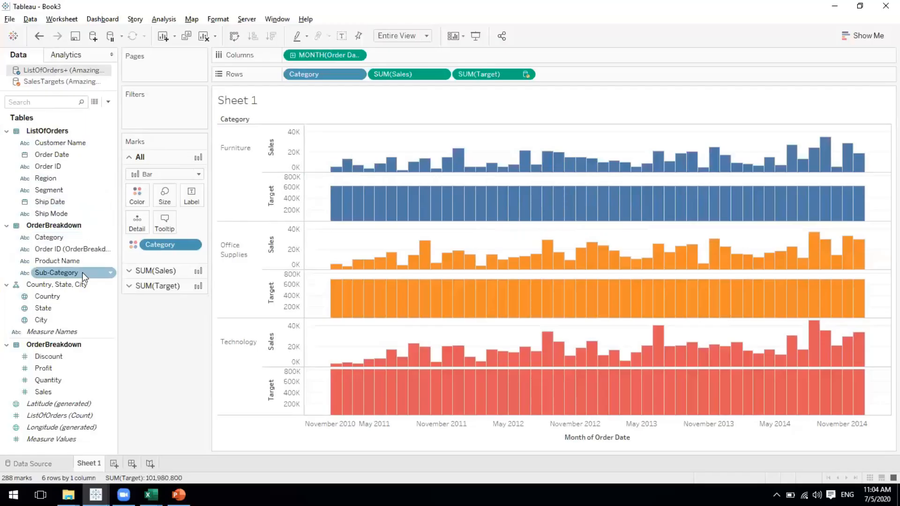
left_click(80, 286)
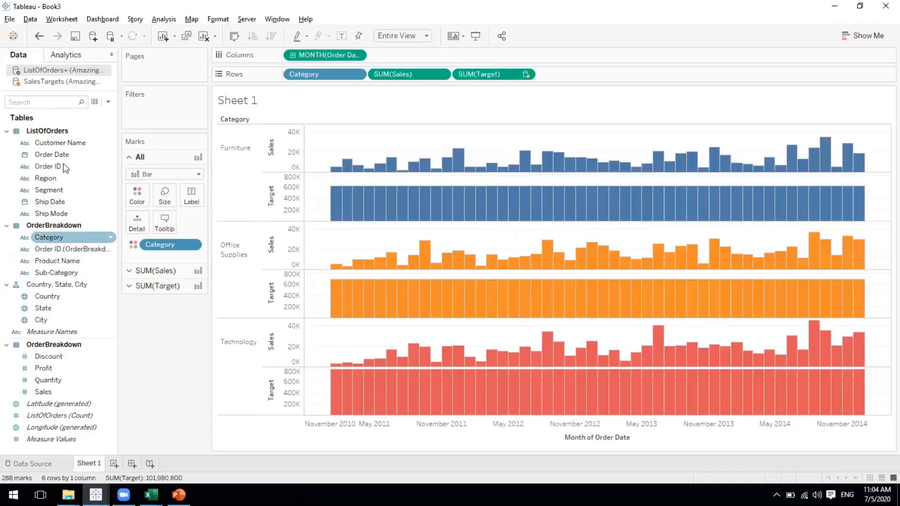
left_click(41, 82)
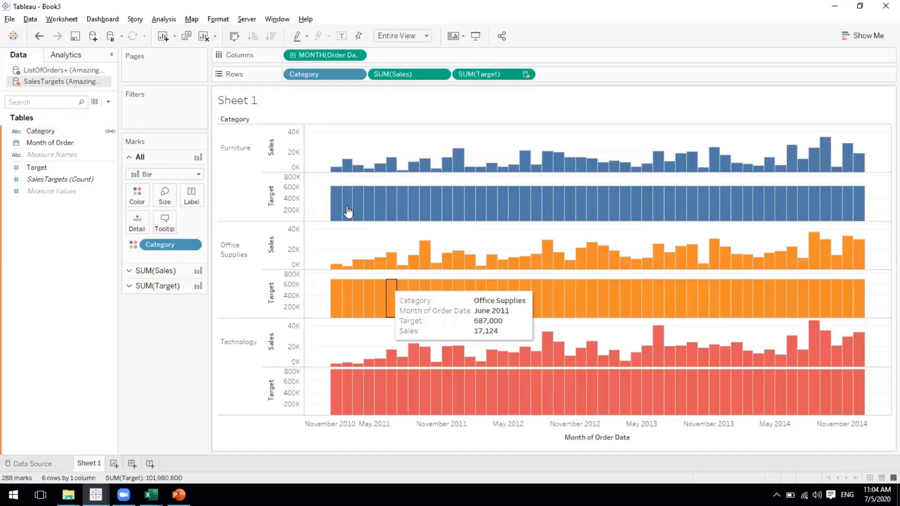
mouse_move(340, 207)
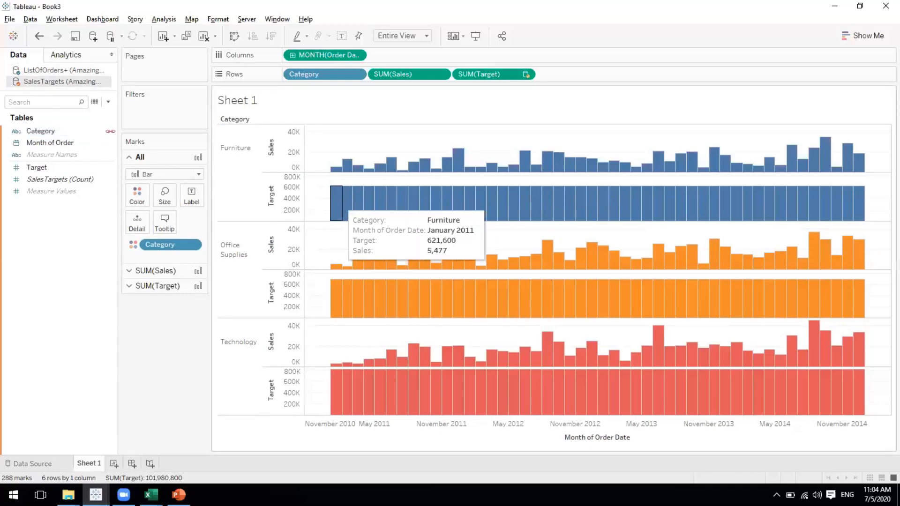
- Switch to the AmazingMartEU2 workbook in Excel and compare the Category columns of the OrderBreakdown and SalesTargets sheets
mouse_move(151, 494)
left_click(204, 470)
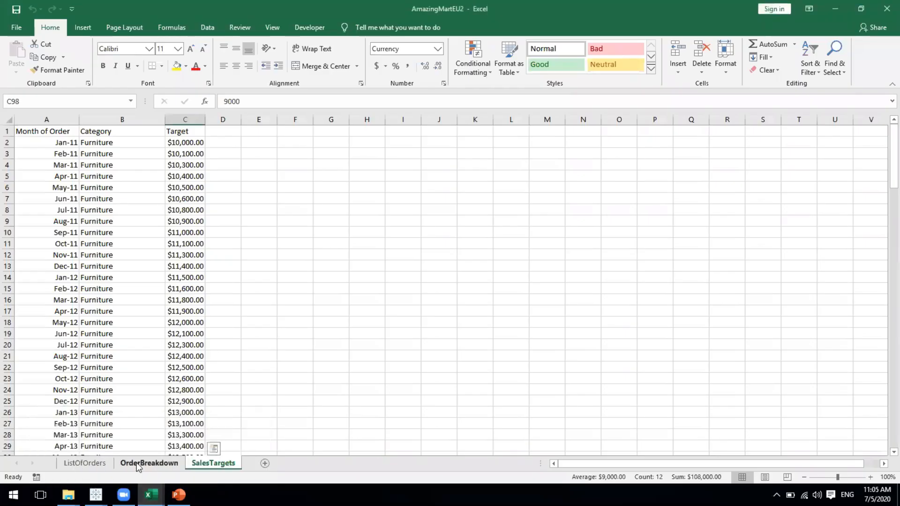
left_click(149, 463)
left_click(96, 464)
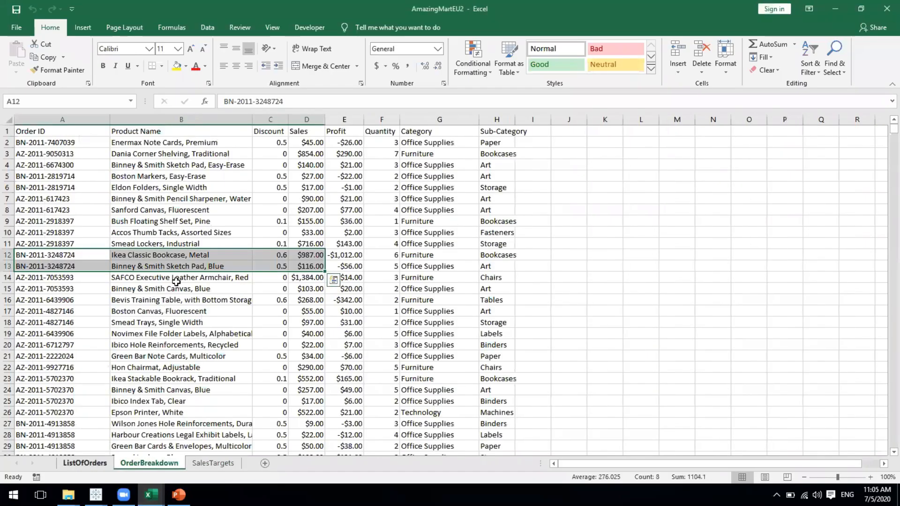
left_click(151, 464)
left_click_drag(430, 142, 432, 210)
left_click(214, 463)
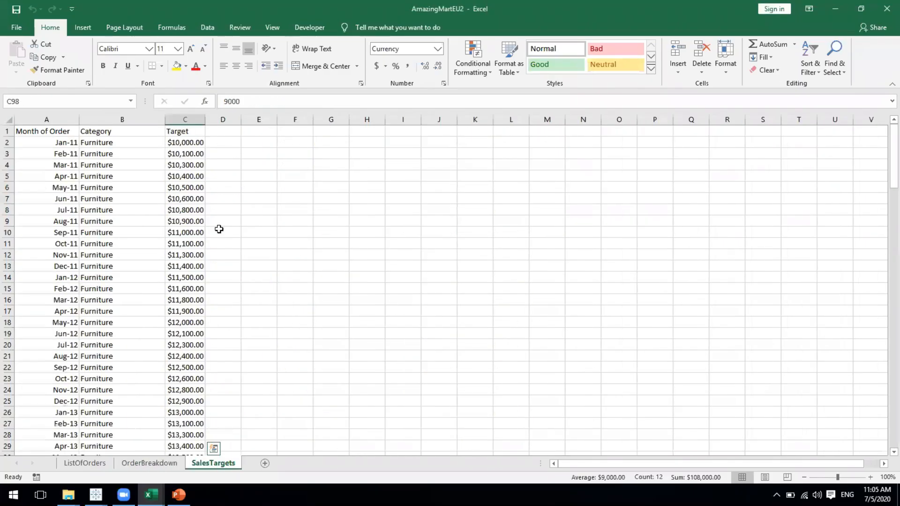
left_click_drag(101, 143, 104, 165)
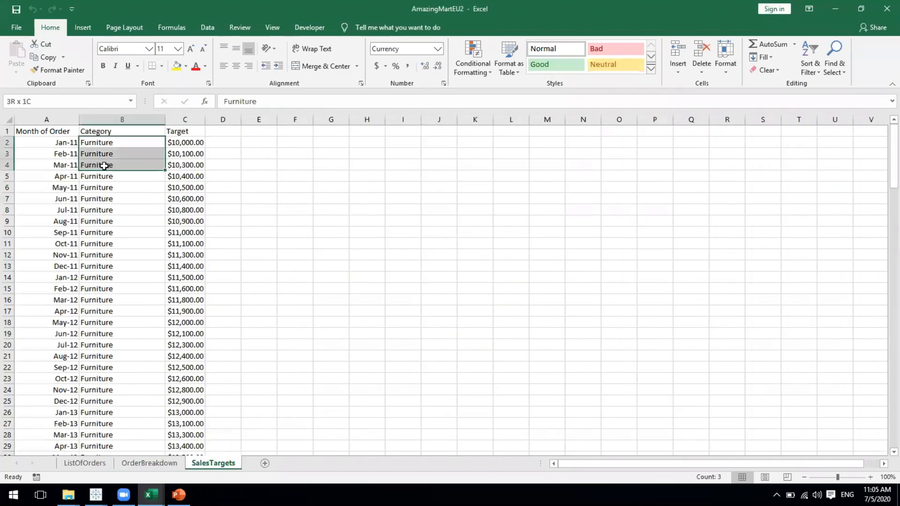
- Pick out Furniture rows in the OrderBreakdown sheet's Category column, and return to Tableau to check the January 2011 Furniture sales bar
left_click(140, 463)
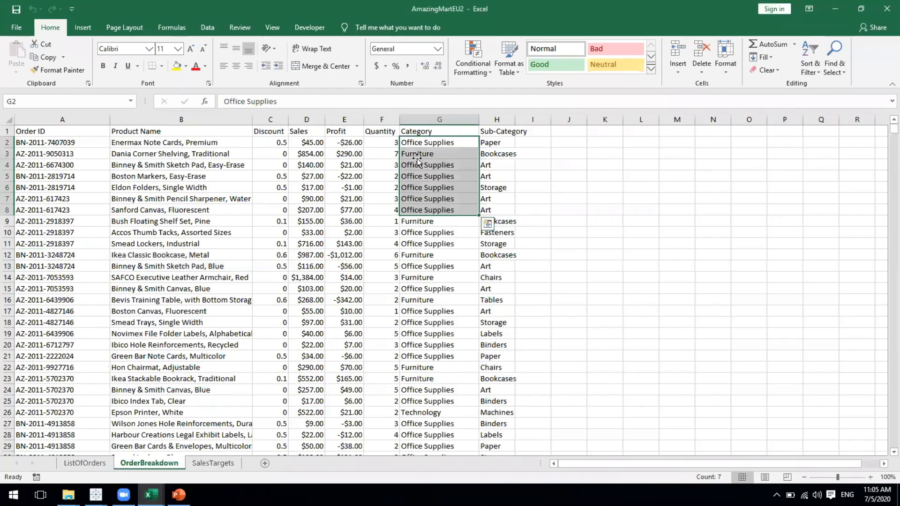
left_click(419, 157)
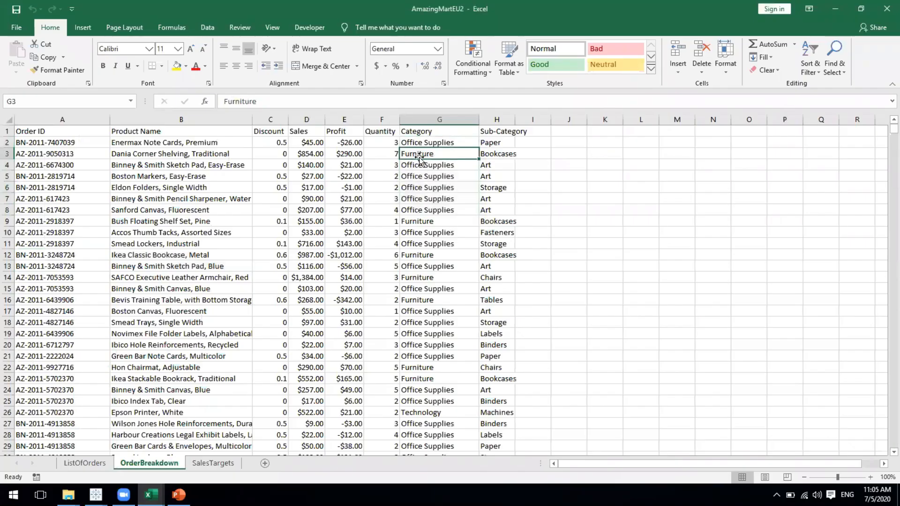
left_click(420, 257)
left_click(422, 370)
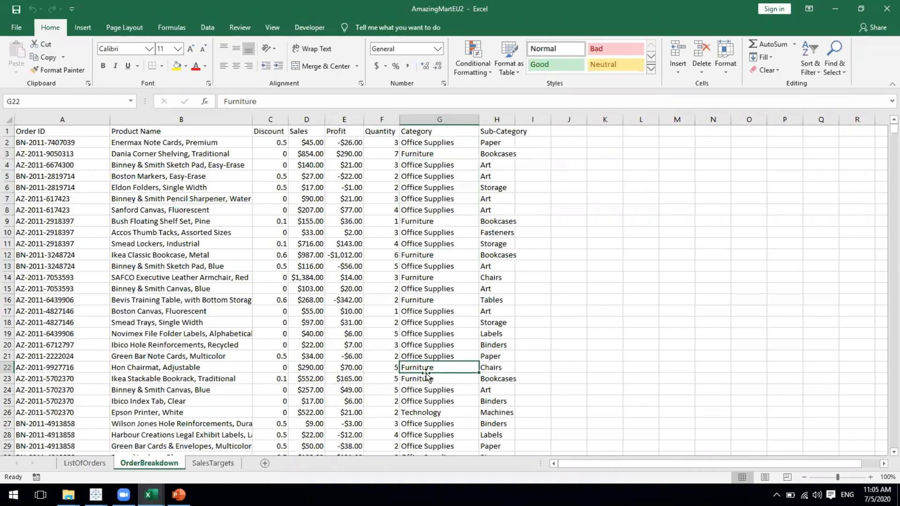
left_click(416, 379)
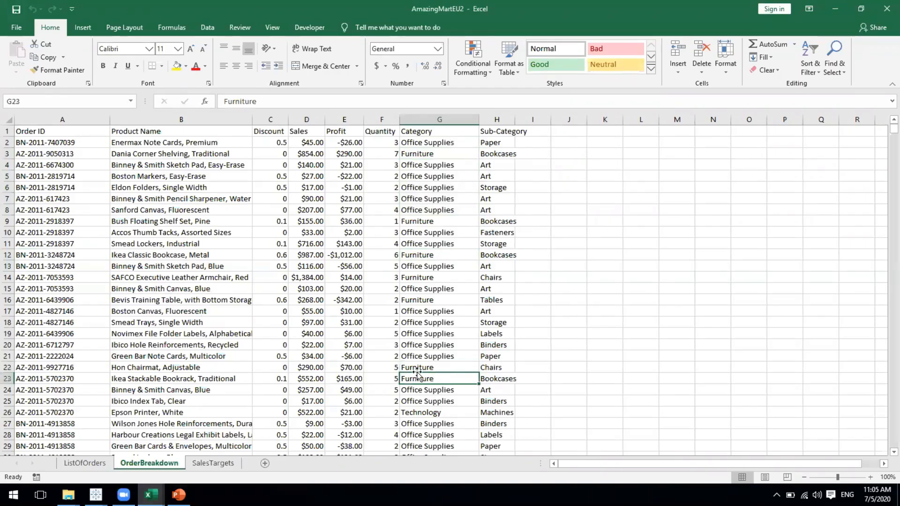
key("Up")
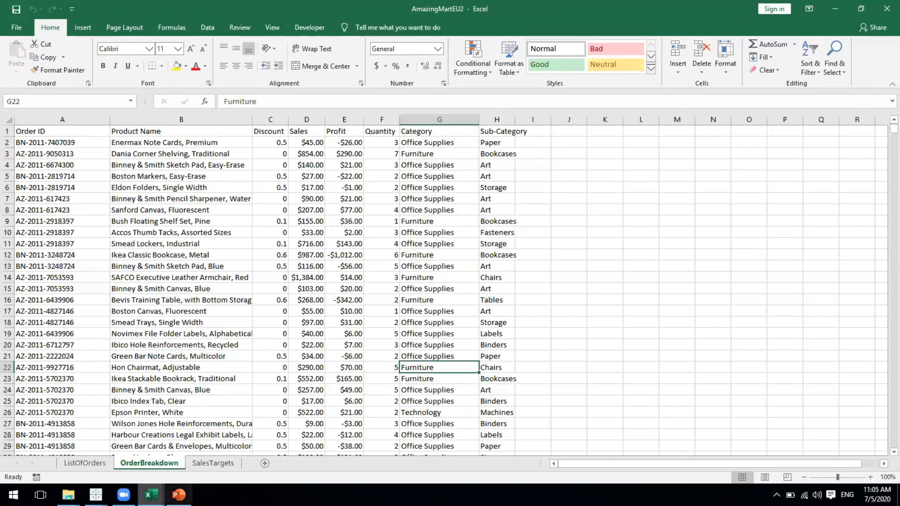
left_click(96, 495)
left_click(288, 433)
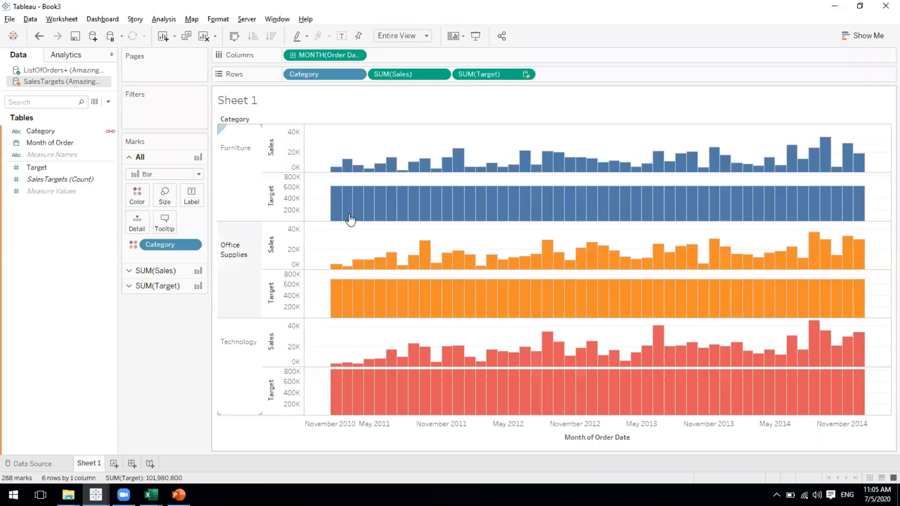
mouse_move(337, 170)
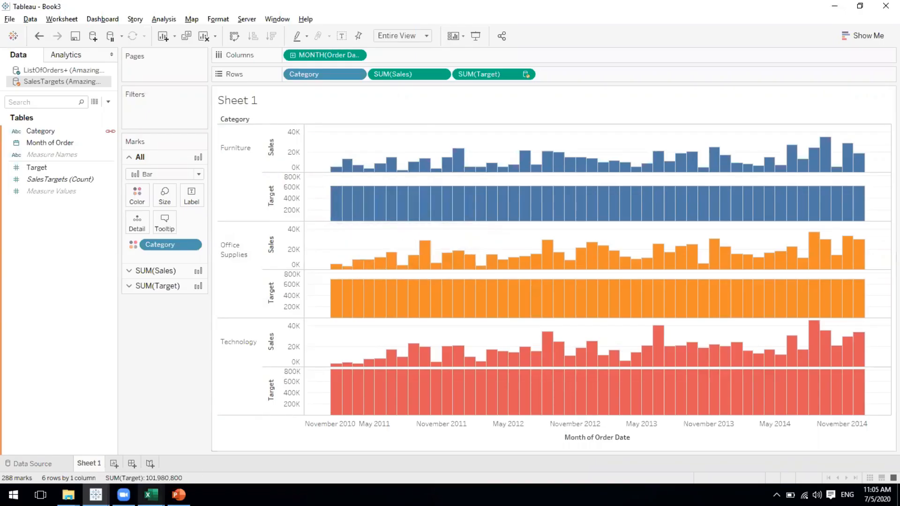
- Select all Furniture targets from C2 down in Excel's SalesTargets sheet to check their sum
mouse_move(151, 495)
left_click(207, 461)
left_click(211, 463)
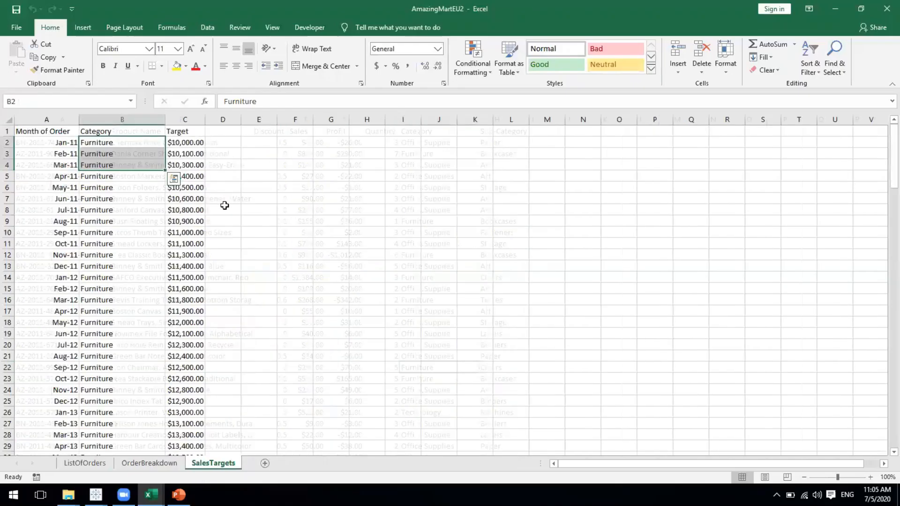
left_click(114, 144)
left_click(172, 144)
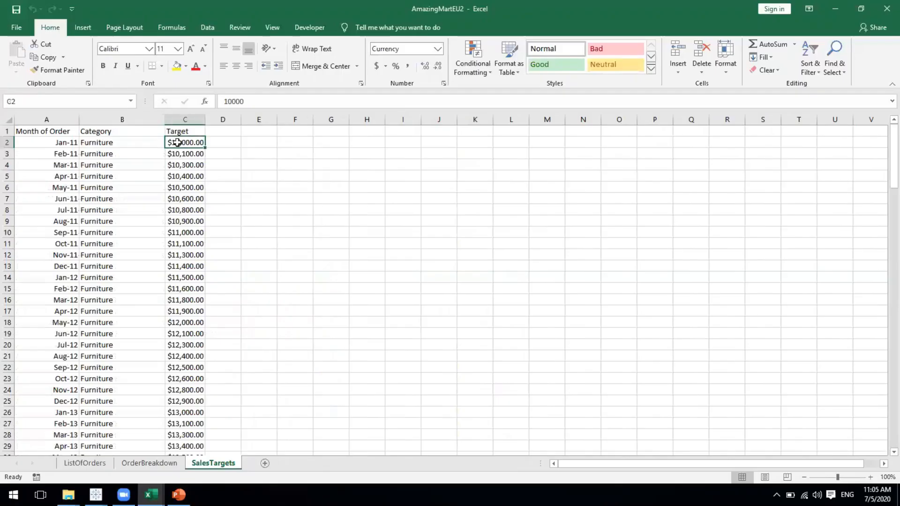
left_click_drag(181, 143, 188, 347)
scroll(188, 253, "up", 10)
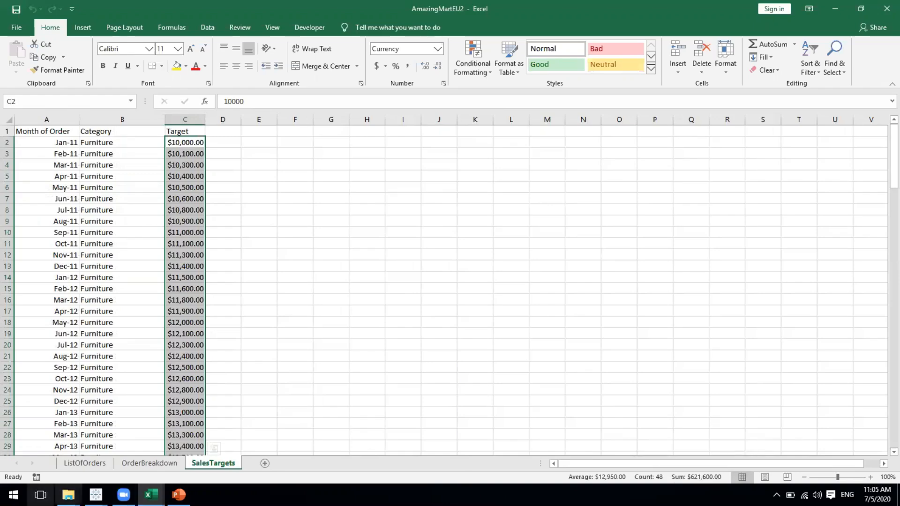
- Return to the Tableau chart and inspect the monthly target bars for Furniture and Technology
mouse_move(96, 495)
left_click(303, 443)
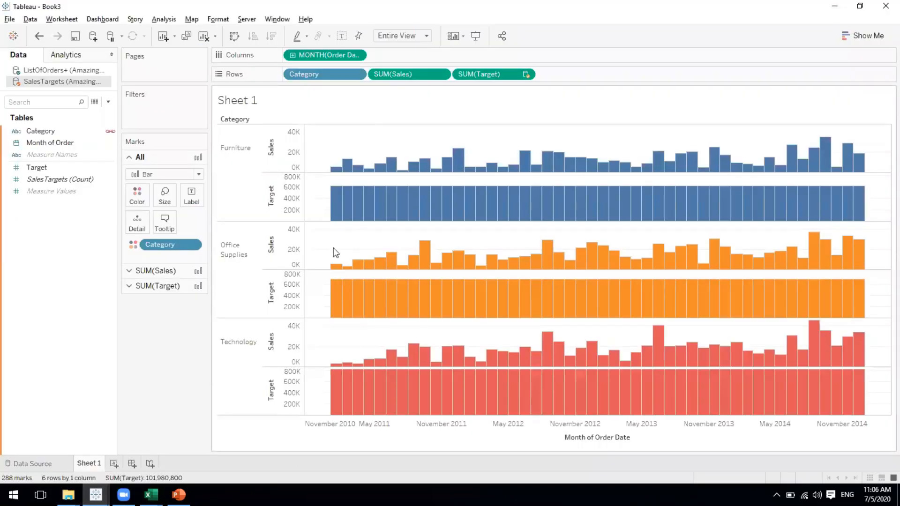
mouse_move(335, 217)
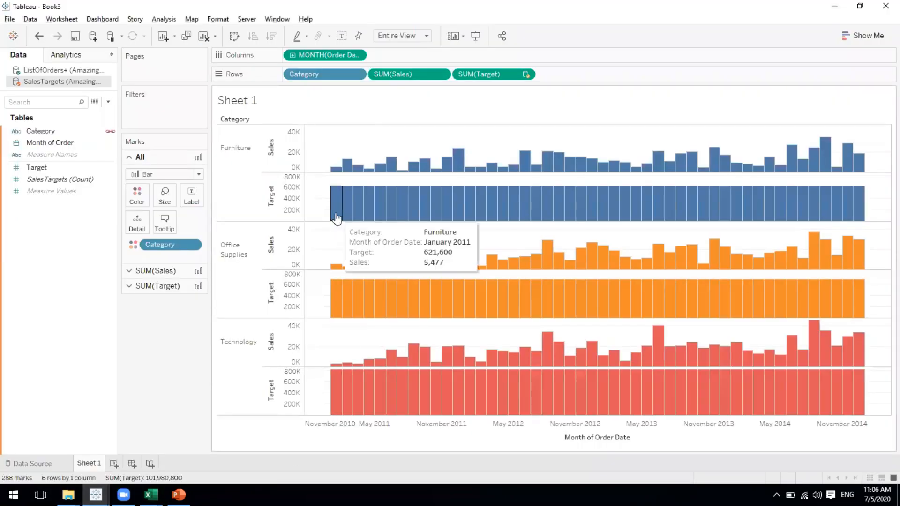
left_click(412, 220)
left_click(227, 429)
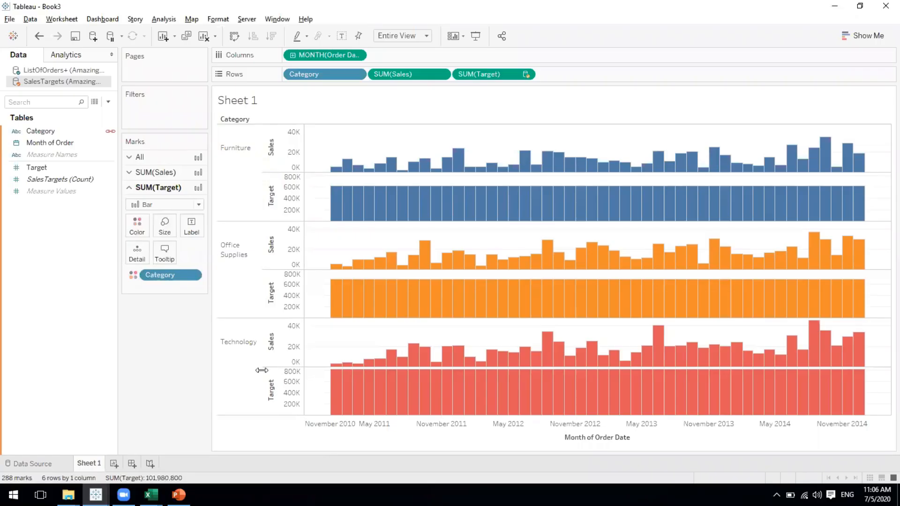
mouse_move(333, 211)
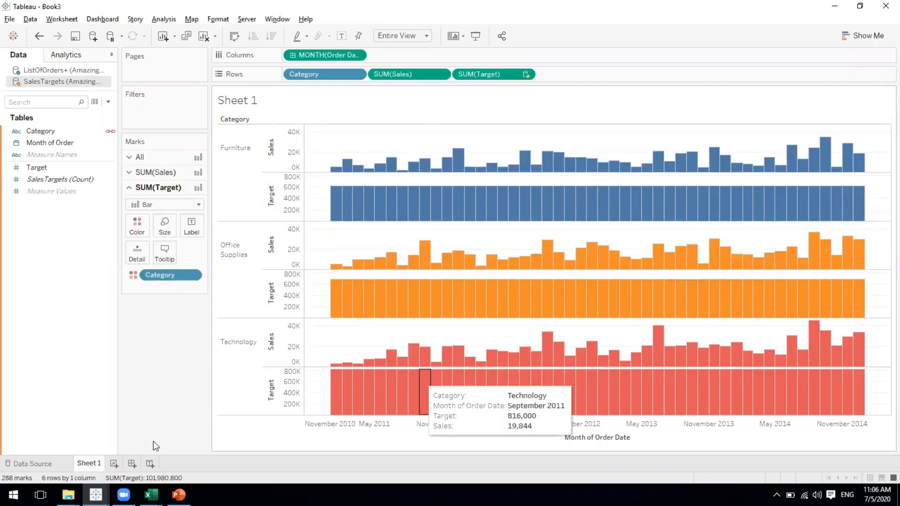
- Review the monthly Furniture targets in Excel's SalesTargets sheet, and return to Tableau to inspect the target bars of all three categories
left_click(151, 494)
left_click(217, 468)
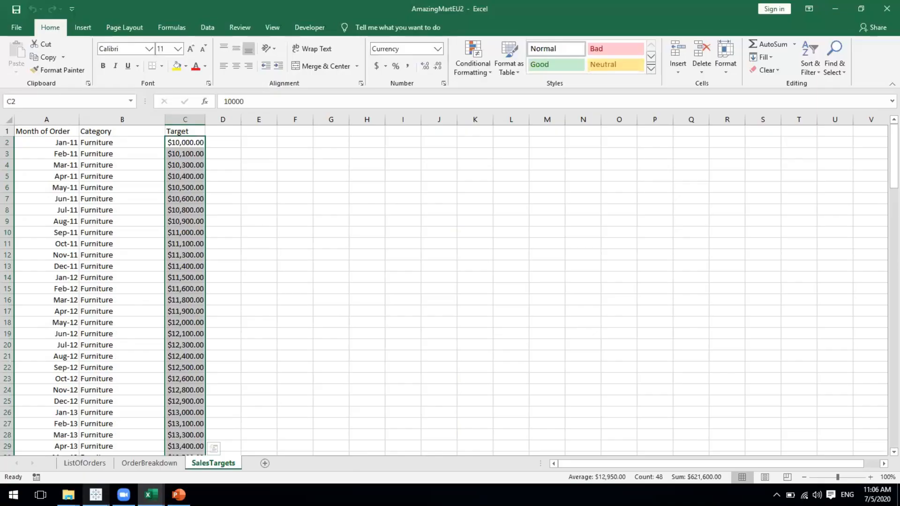
mouse_move(96, 495)
left_click(288, 450)
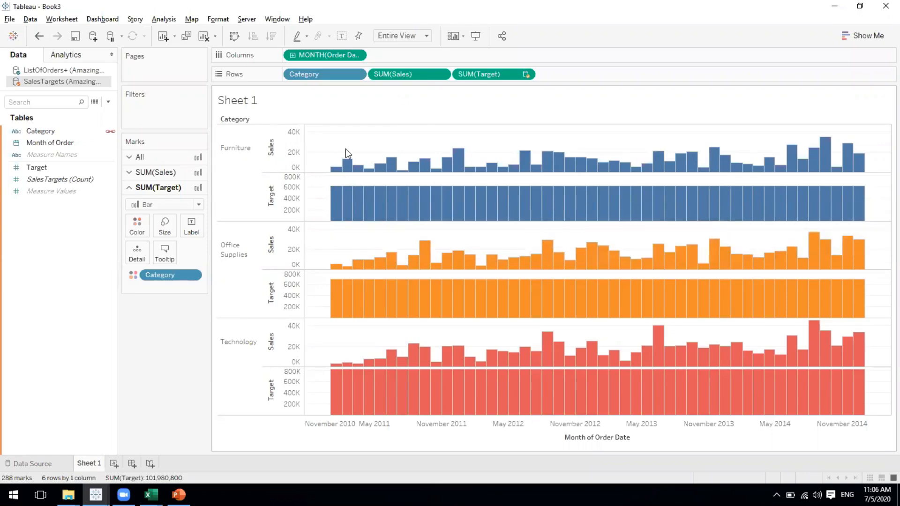
mouse_move(347, 202)
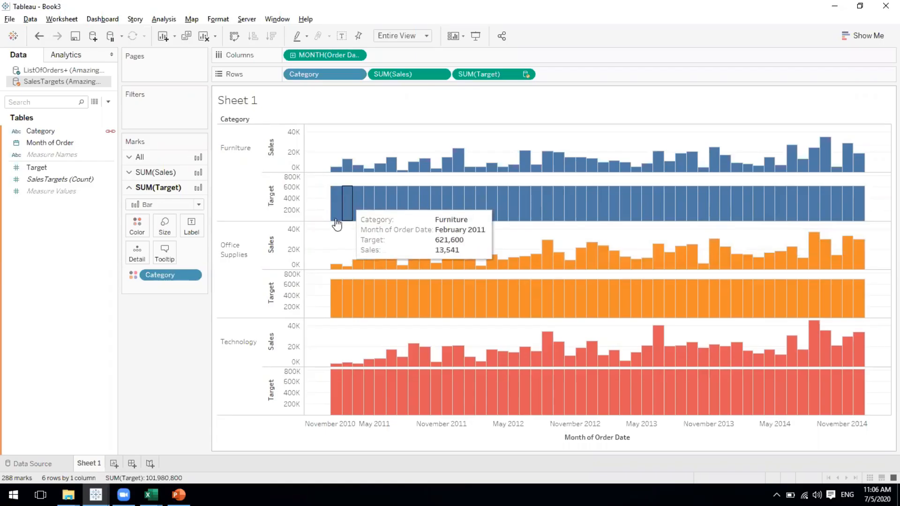
mouse_move(336, 216)
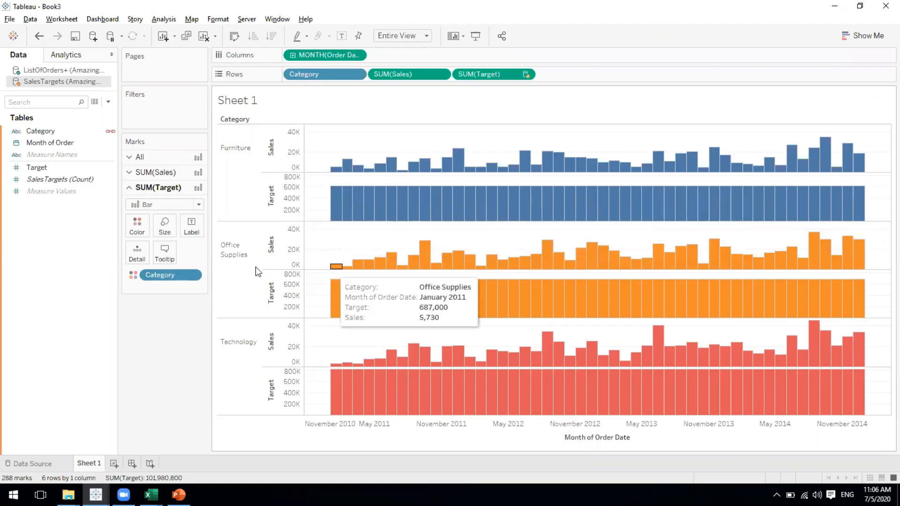
mouse_move(347, 302)
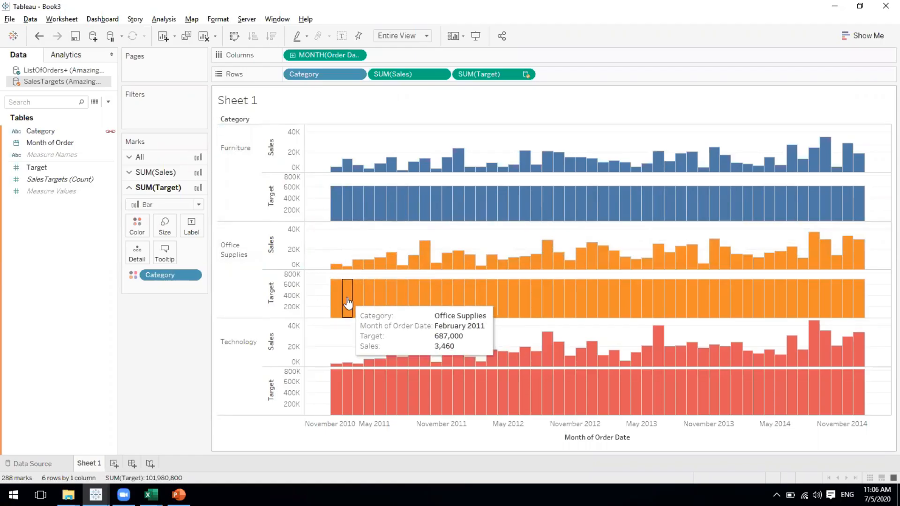
mouse_move(404, 303)
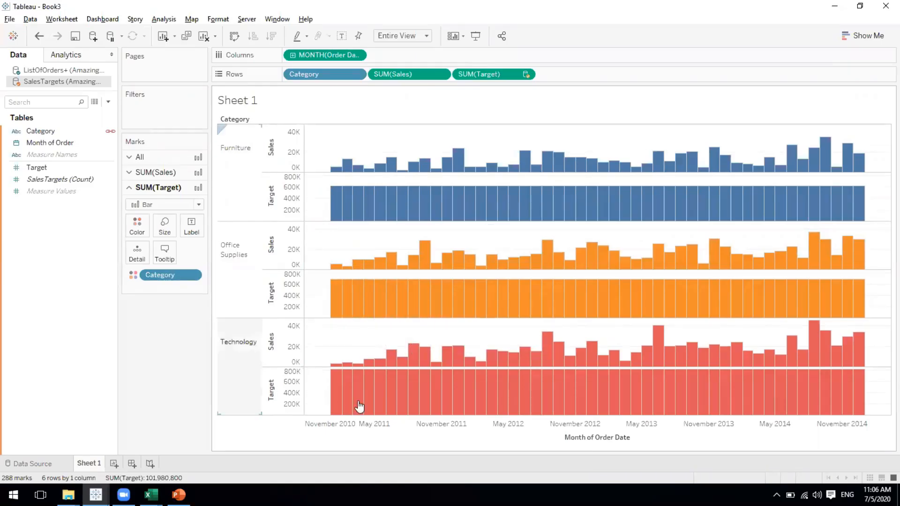
mouse_move(366, 404)
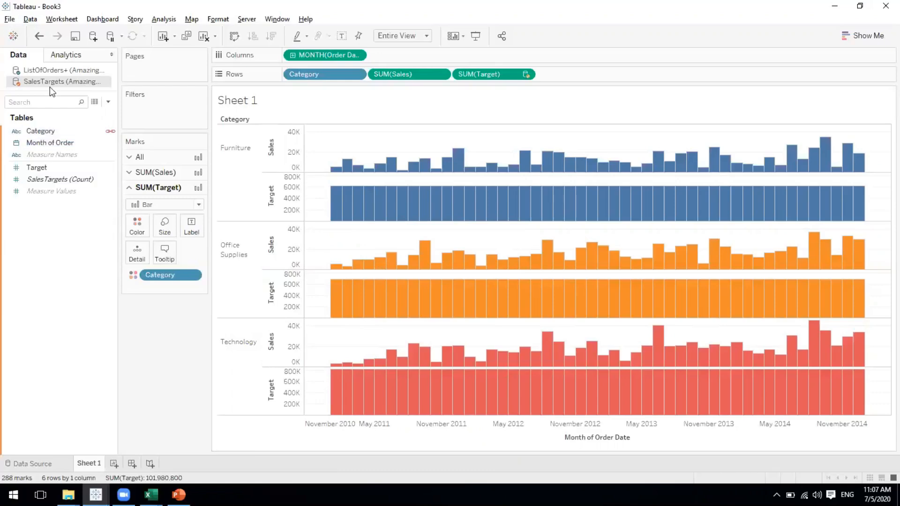
- Compare the Month of Order field in the SalesTargets data source with the Order Date field in ListOfOrders+
left_click(50, 145)
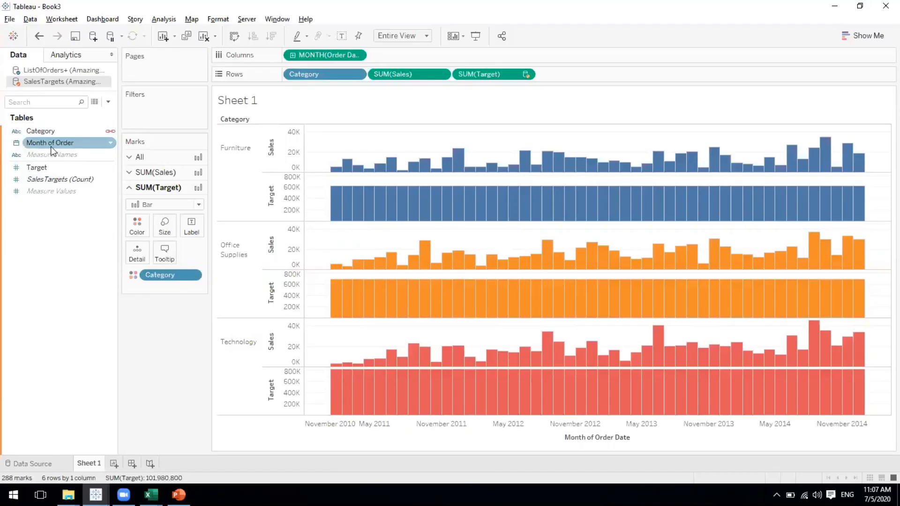
left_click(45, 69)
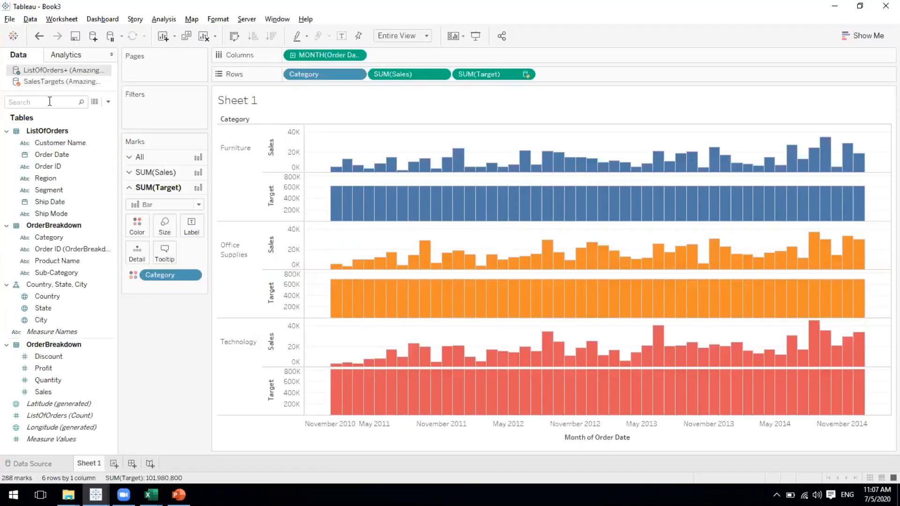
left_click(56, 155)
left_click(45, 83)
left_click(41, 141)
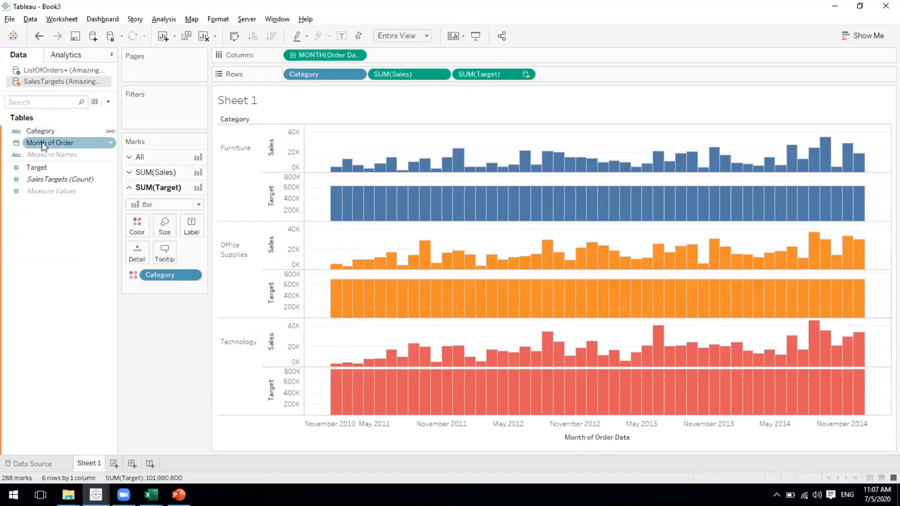
left_click(45, 102)
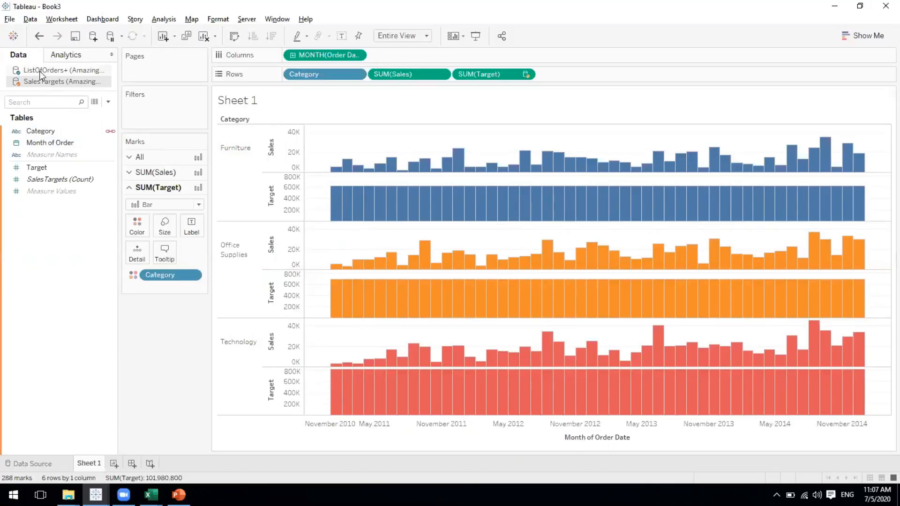
- Open the blend relationships between ListOfOrders+ and SalesTargets and switch them from automatic to custom field mapping
left_click(30, 20)
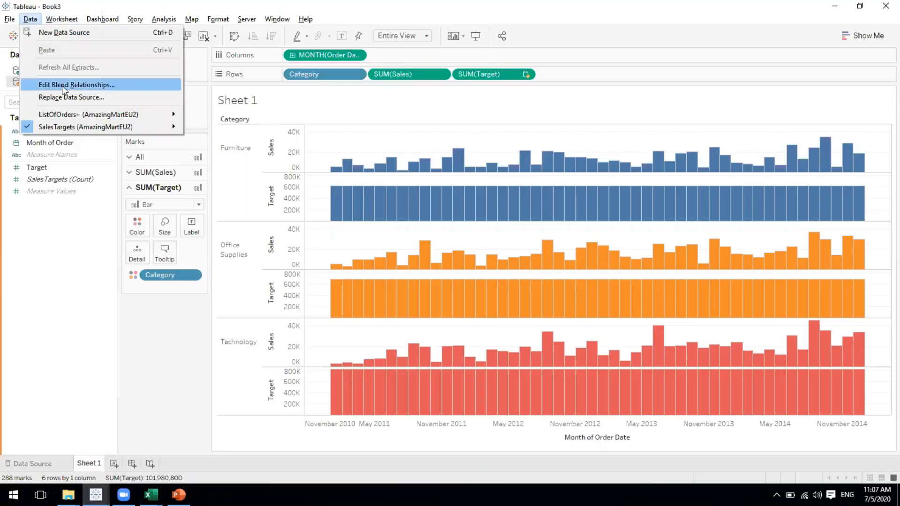
left_click(62, 85)
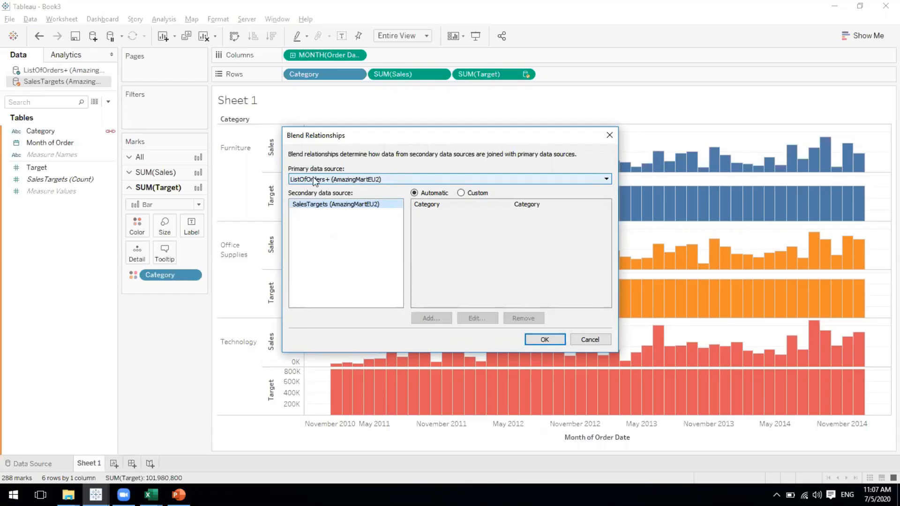
left_click(309, 204)
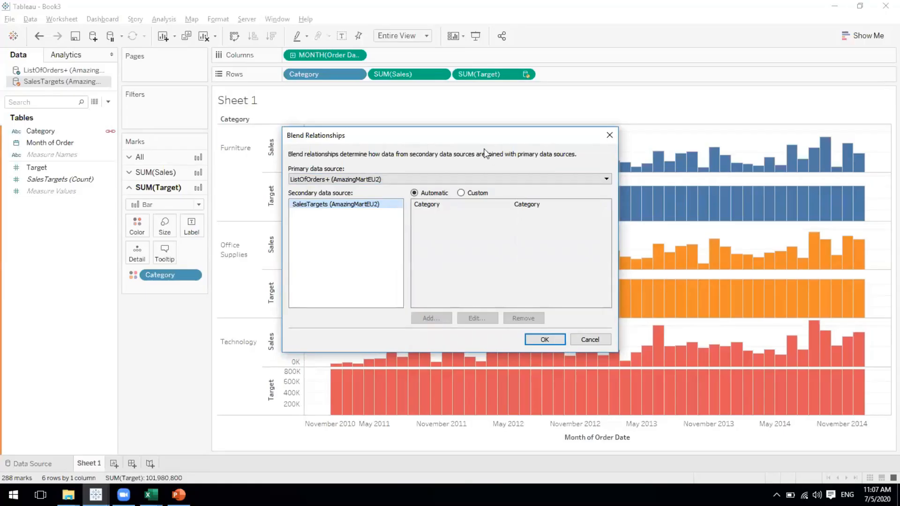
left_click_drag(508, 136, 610, 246)
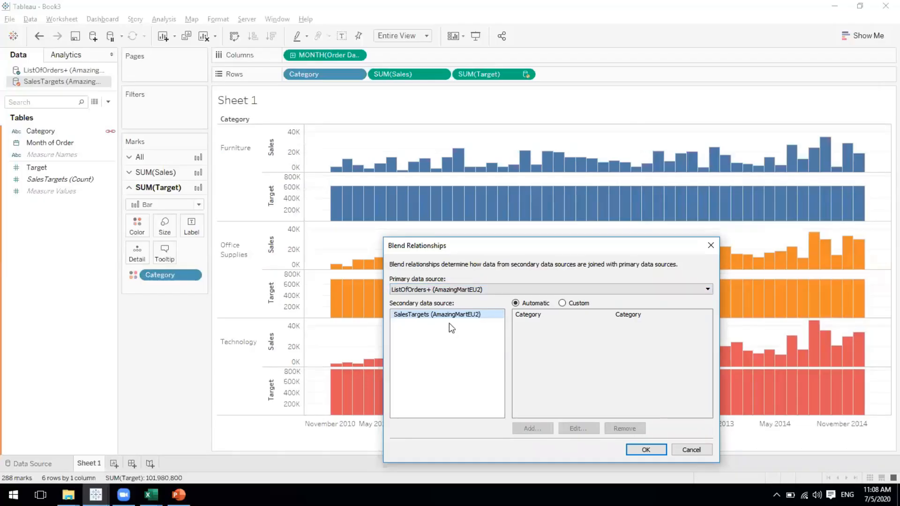
left_click(562, 303)
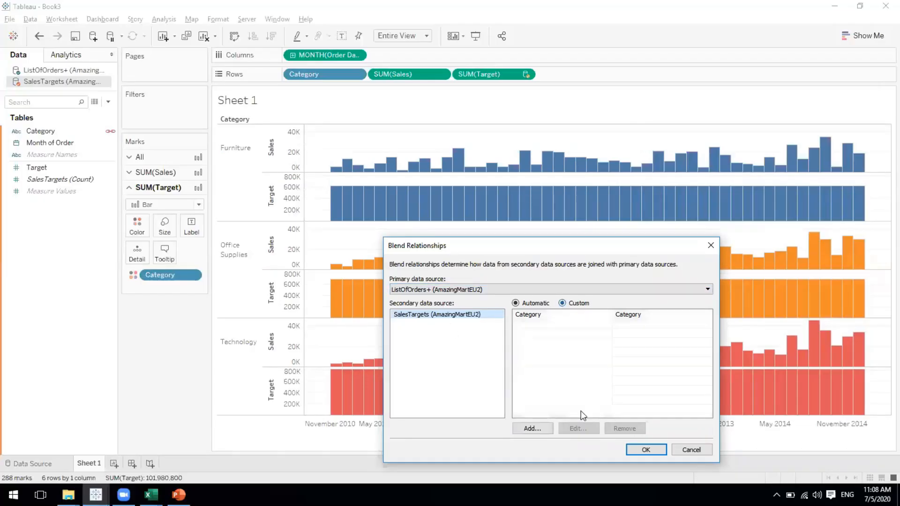
- Add a field mapping that links YEAR(Order Date) to YEAR(Month of Order)
left_click(531, 428)
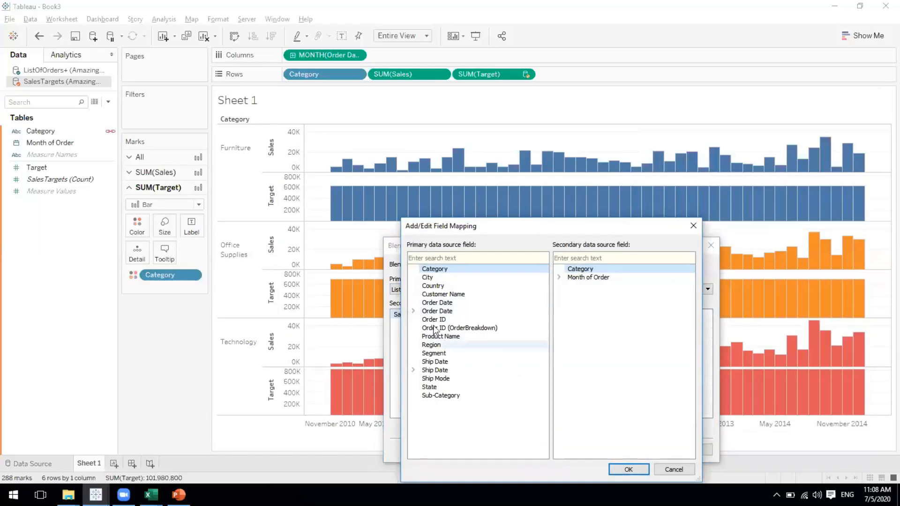
left_click(414, 311)
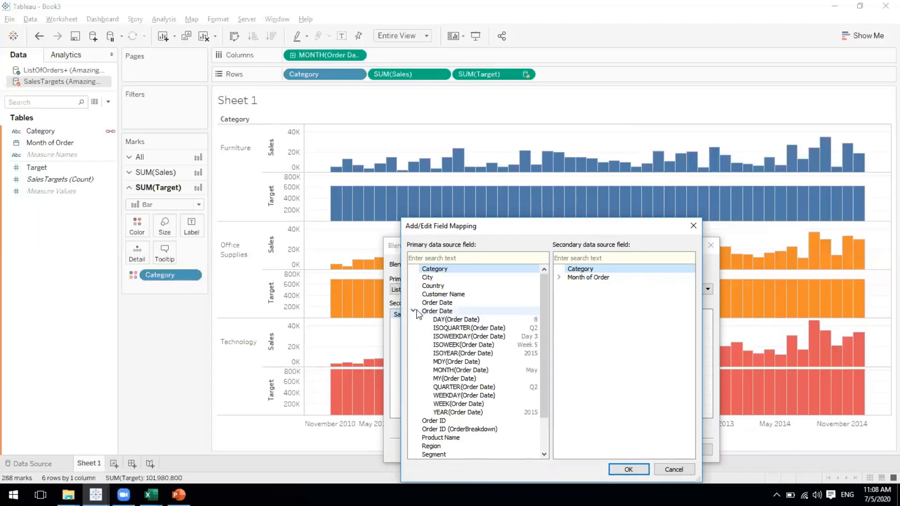
left_click(413, 311)
left_click(413, 311)
left_click(445, 415)
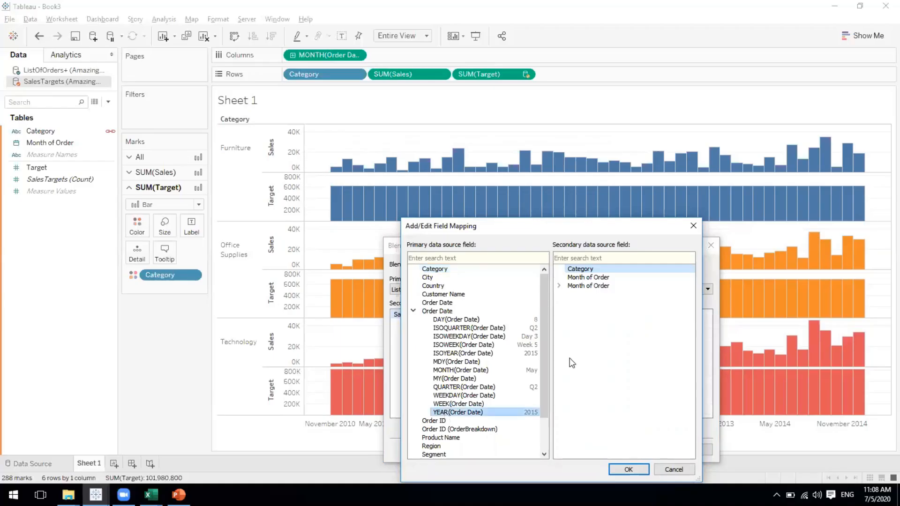
left_click(561, 286)
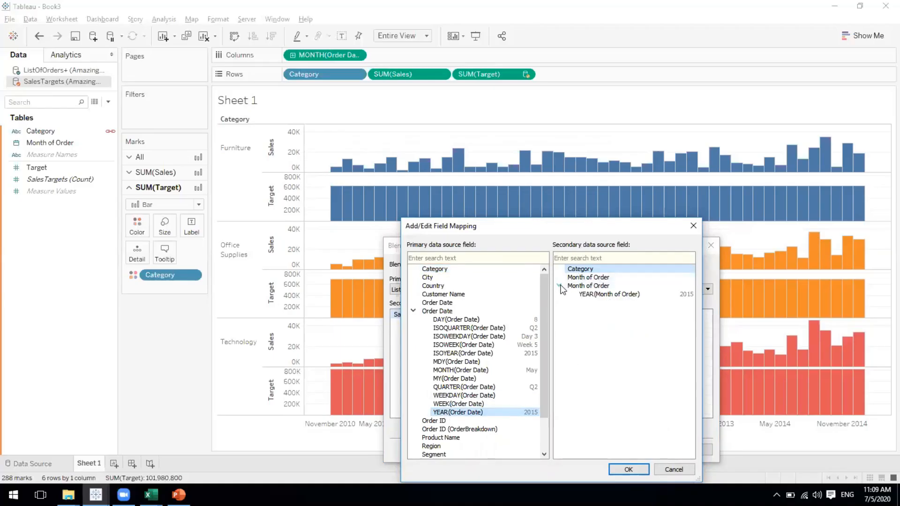
left_click(602, 296)
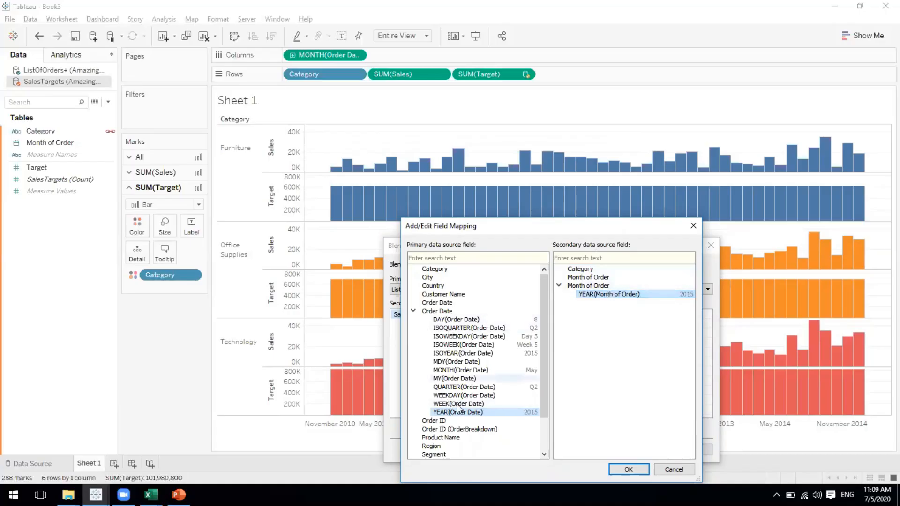
left_click(624, 471)
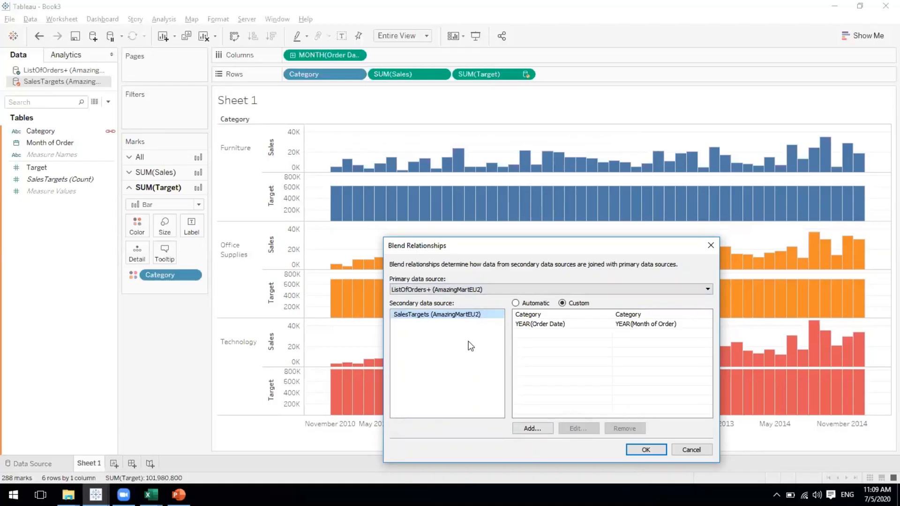
- Add a field mapping that links MONTH(Order Date) to MONTH(Month of Order), and apply the blend relationships
left_click(528, 427)
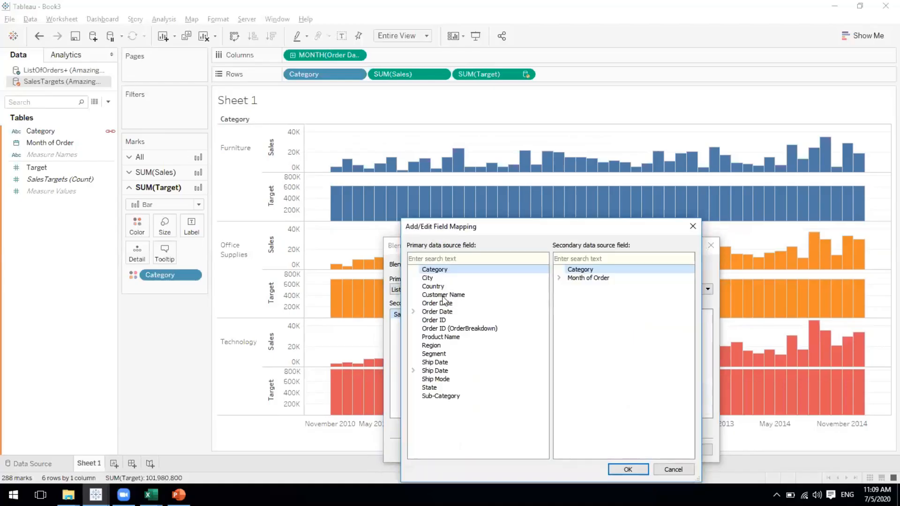
left_click(414, 312)
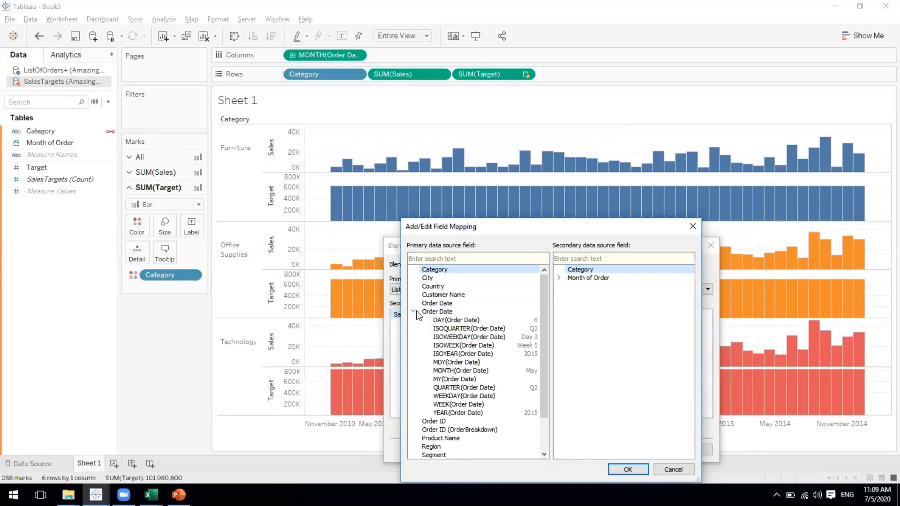
left_click(449, 371)
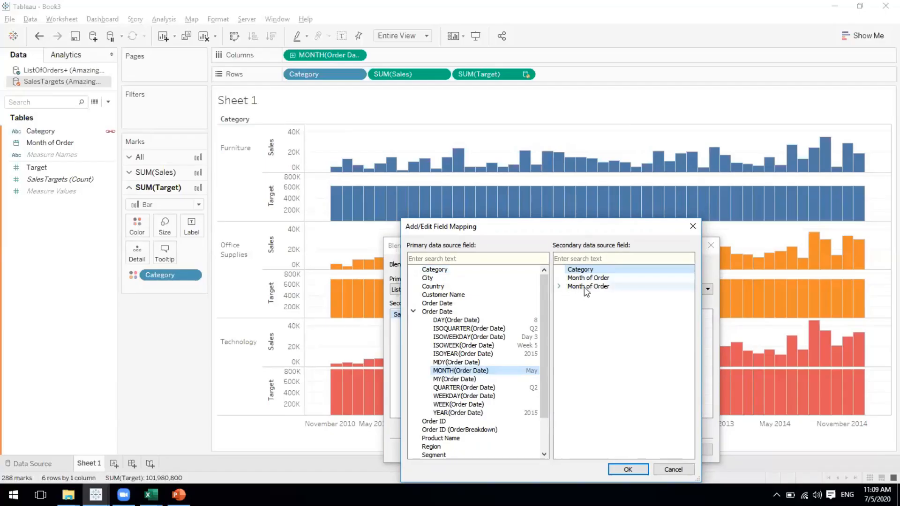
left_click(558, 286)
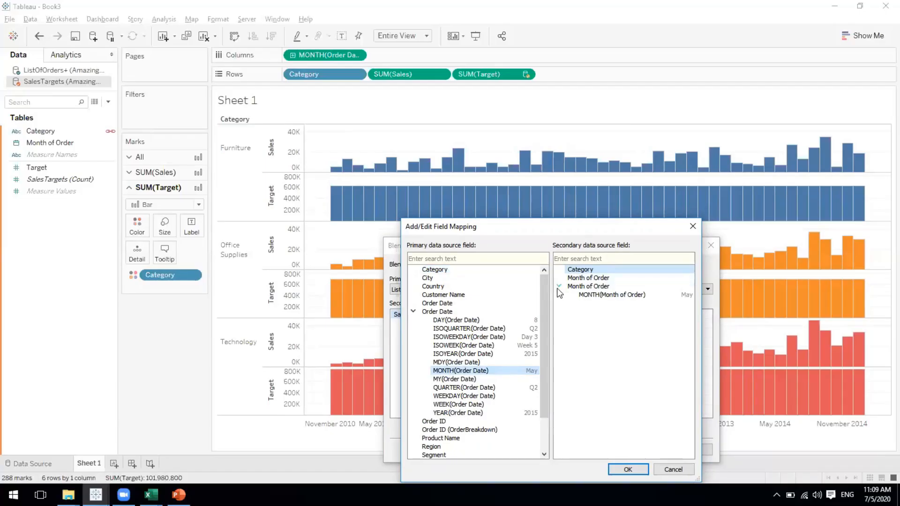
left_click(593, 296)
left_click(442, 373)
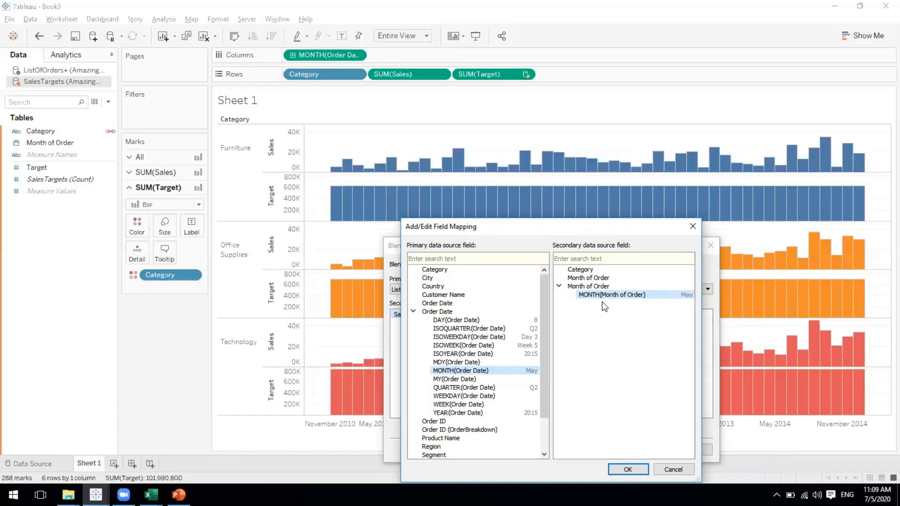
left_click(629, 468)
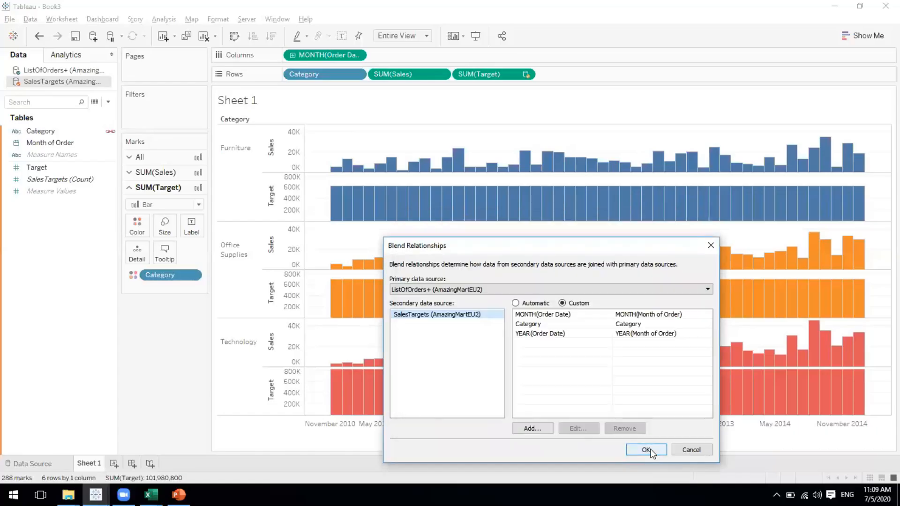
left_click(646, 449)
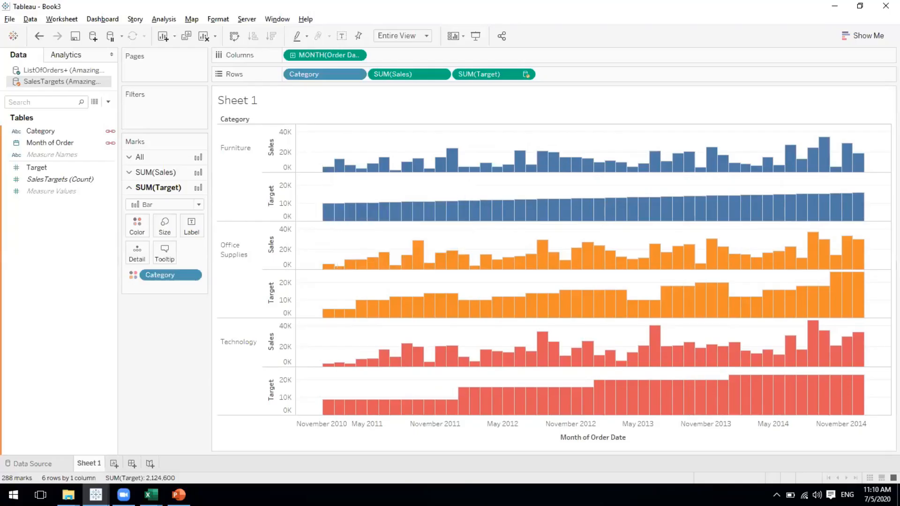
- Switch to Excel and check the January 2011 Furniture target in SalesTargets against the OrderBreakdown and ListOfOrders sheets
left_click(151, 494)
left_click(186, 442)
left_click(60, 153)
left_click(176, 144)
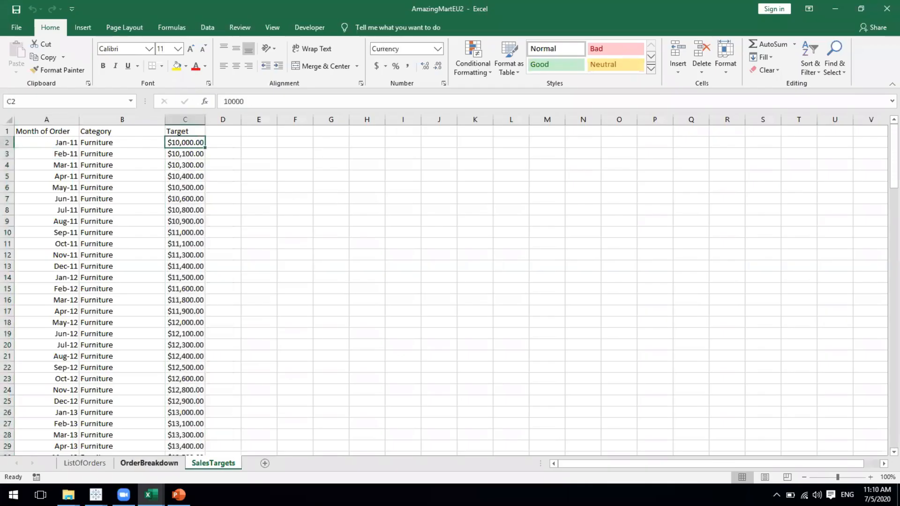
left_click(146, 464)
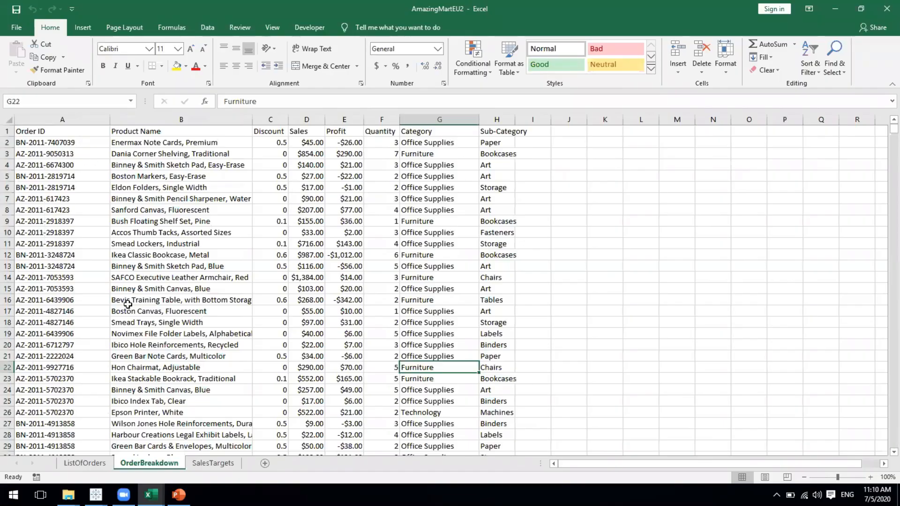
left_click(99, 466)
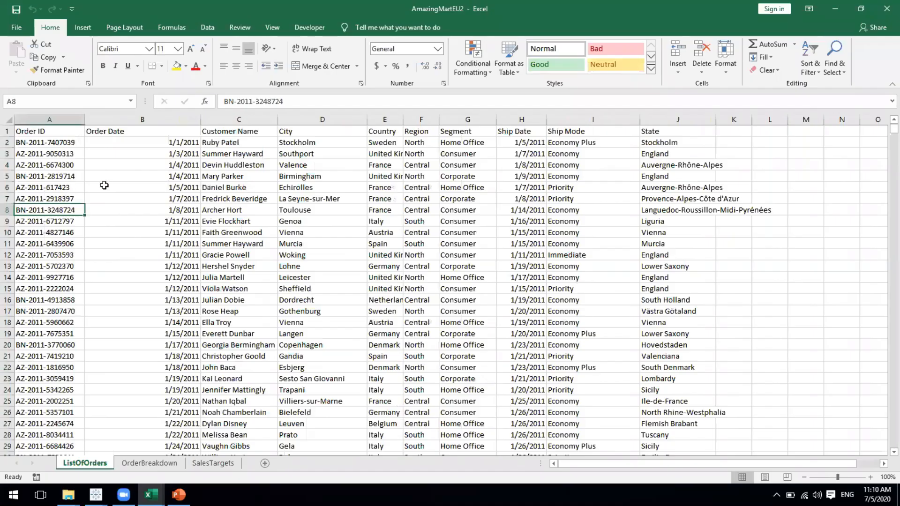
left_click(210, 464)
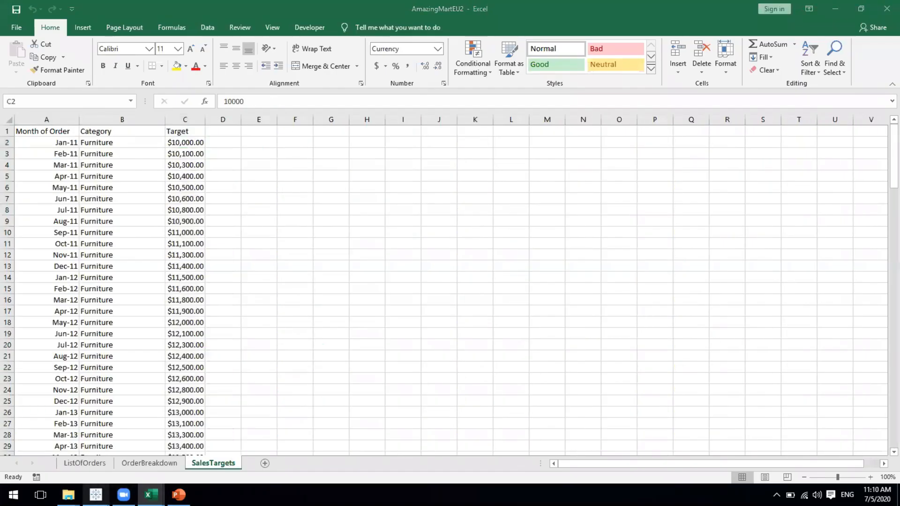
- Return to Tableau and inspect the Furniture target bars from January 2011 onward
mouse_move(96, 494)
left_click(301, 446)
mouse_move(340, 213)
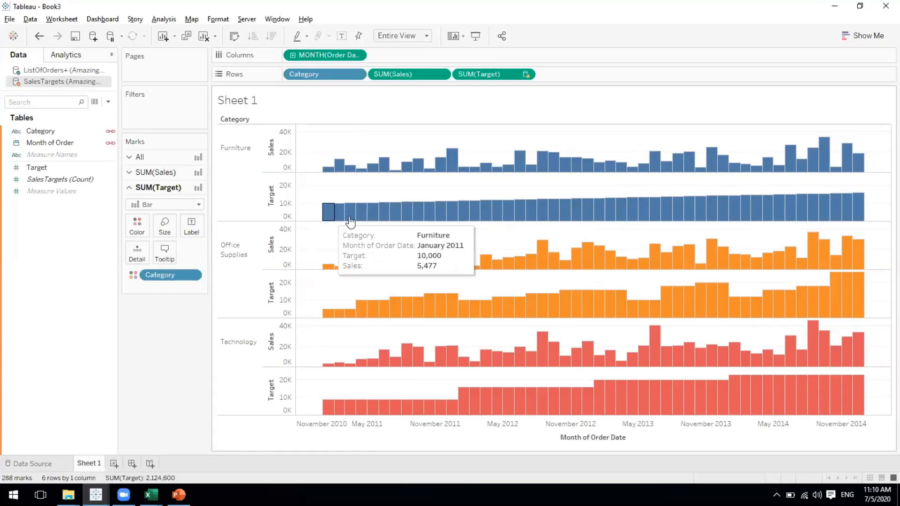
mouse_move(508, 217)
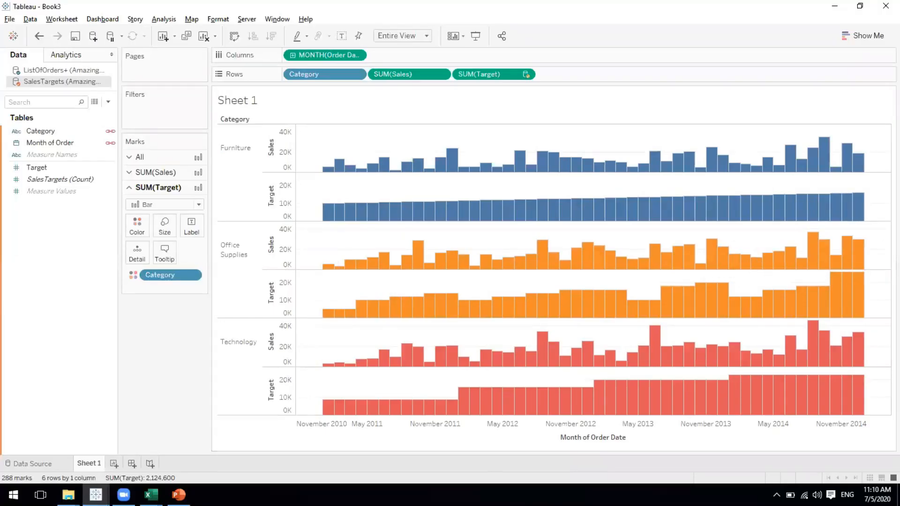
- Switch to Excel, review the Furniture targets from January 2011 to December 2014 in SalesTargets, and return to Tableau
left_click(151, 494)
left_click(217, 463)
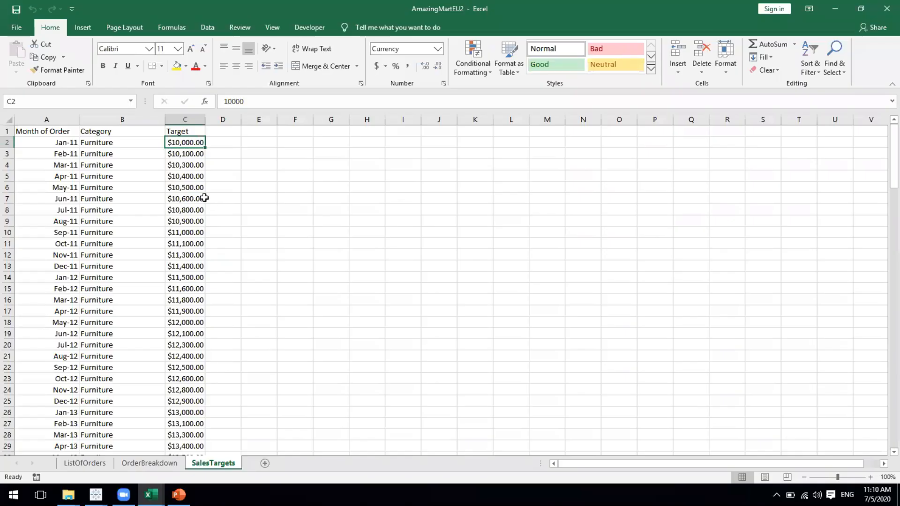
left_click_drag(185, 142, 187, 417)
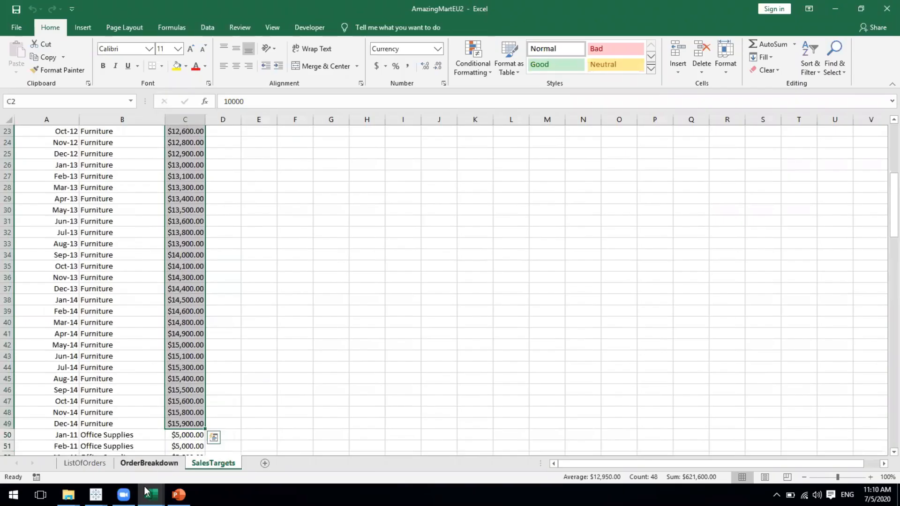
mouse_move(96, 494)
left_click(302, 450)
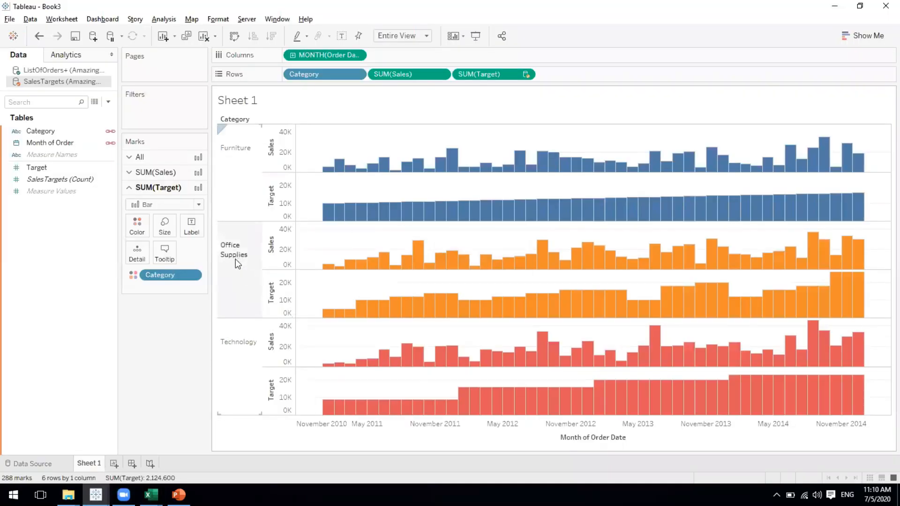
- Inspect the early Office Supplies target bars and check them against the 2011 Office Supplies rows of SalesTargets in Excel
mouse_move(328, 320)
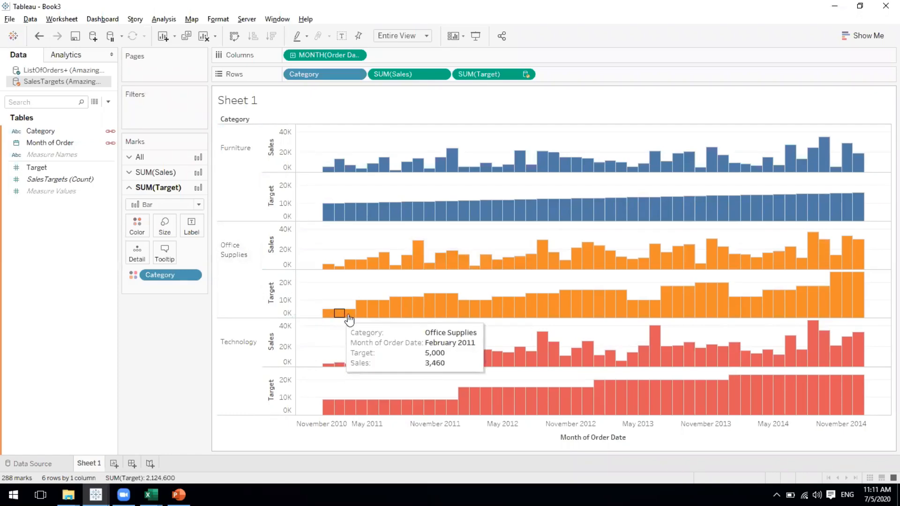
mouse_move(382, 312)
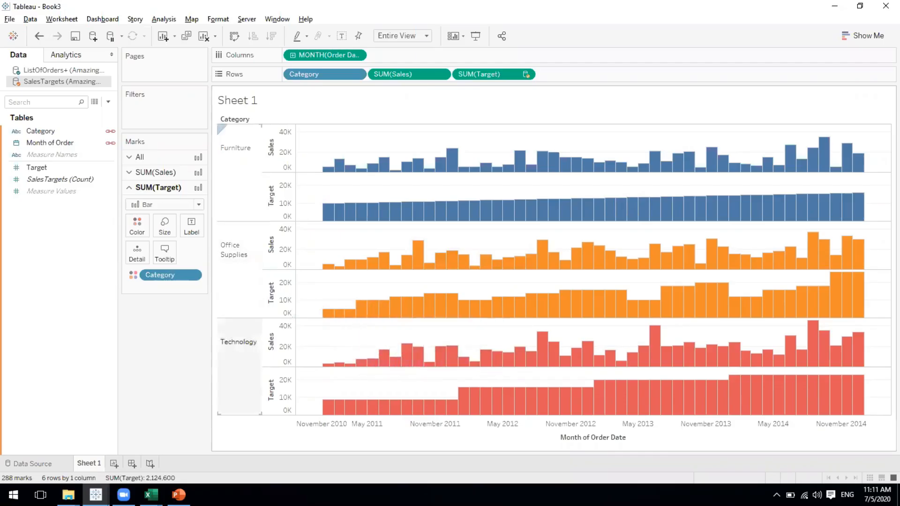
mouse_move(151, 494)
left_click(210, 465)
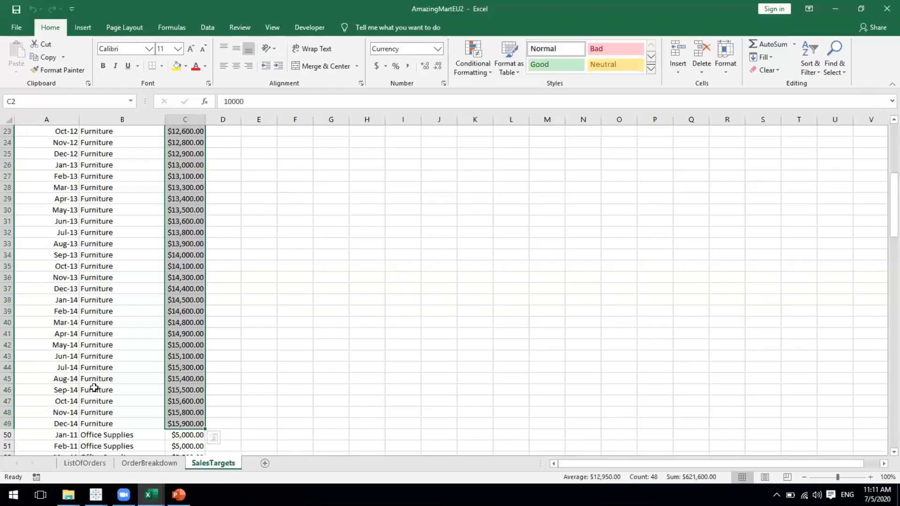
scroll(94, 388, "down", 2)
scroll(160, 371, "down", 1)
left_click_drag(173, 357, 186, 451)
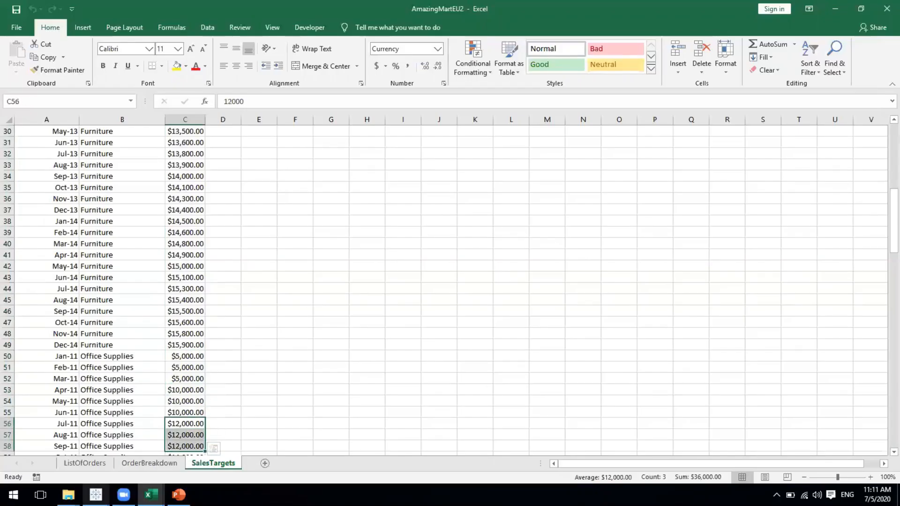
- Inspect the Technology target bars in Tableau, check the 2011 Technology targets in Excel's SalesTargets sheet, and return to Tableau
mouse_move(96, 494)
left_click(275, 466)
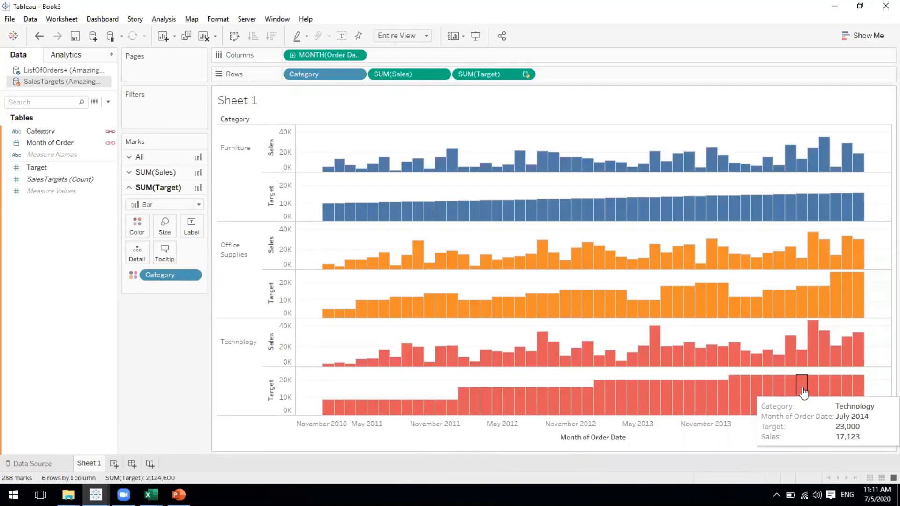
mouse_move(151, 494)
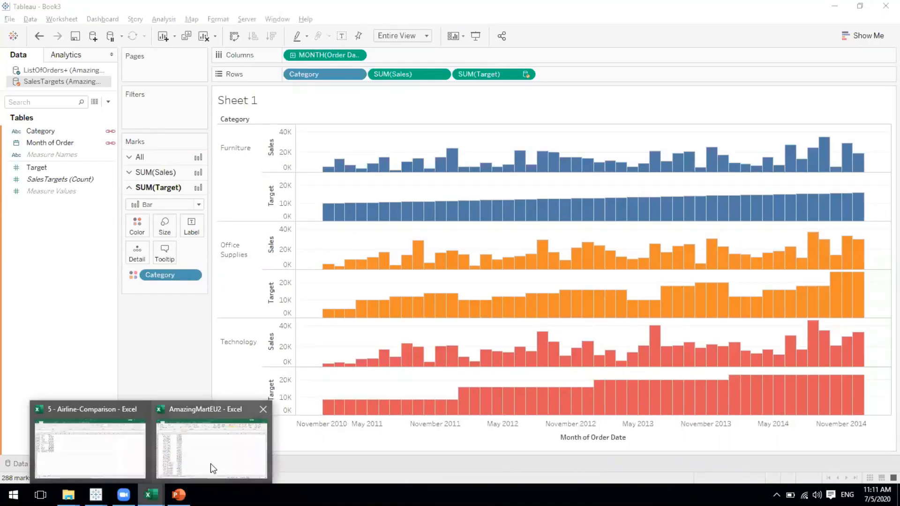
left_click(210, 468)
scroll(226, 378, "down", 18)
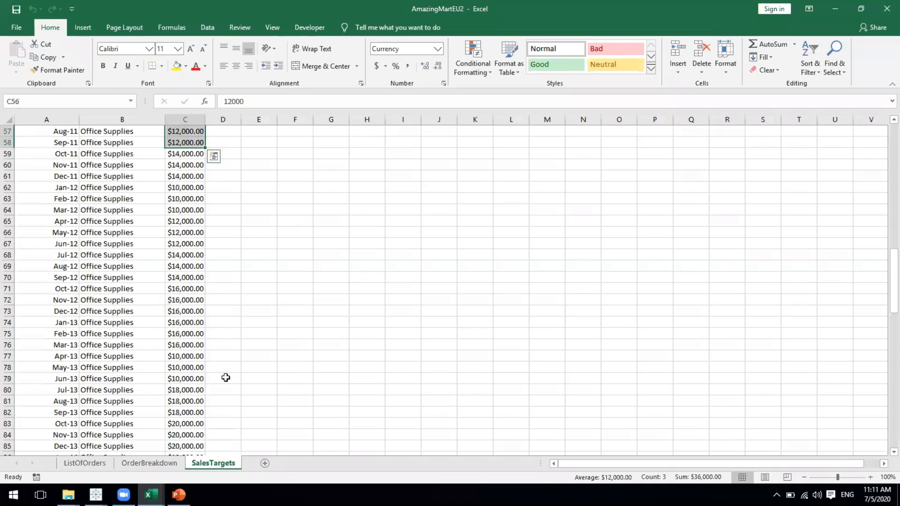
left_click_drag(179, 275, 188, 402)
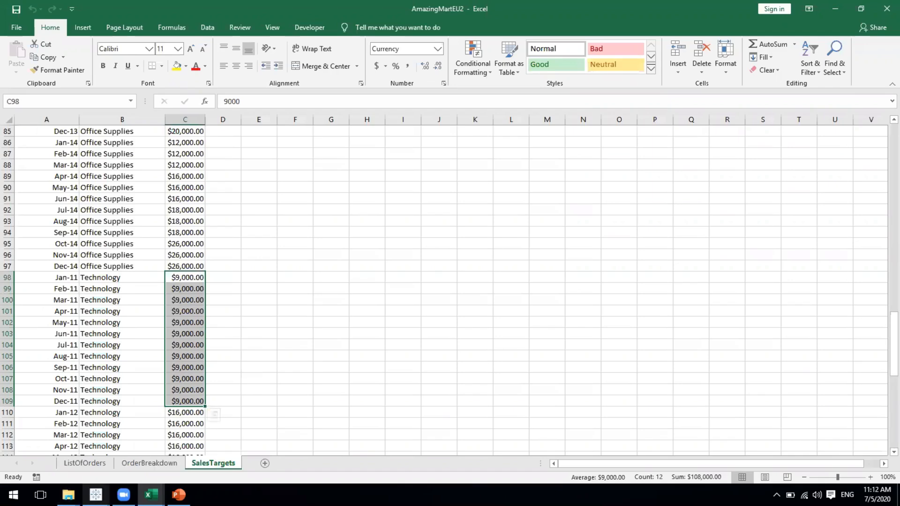
left_click(95, 495)
left_click(300, 459)
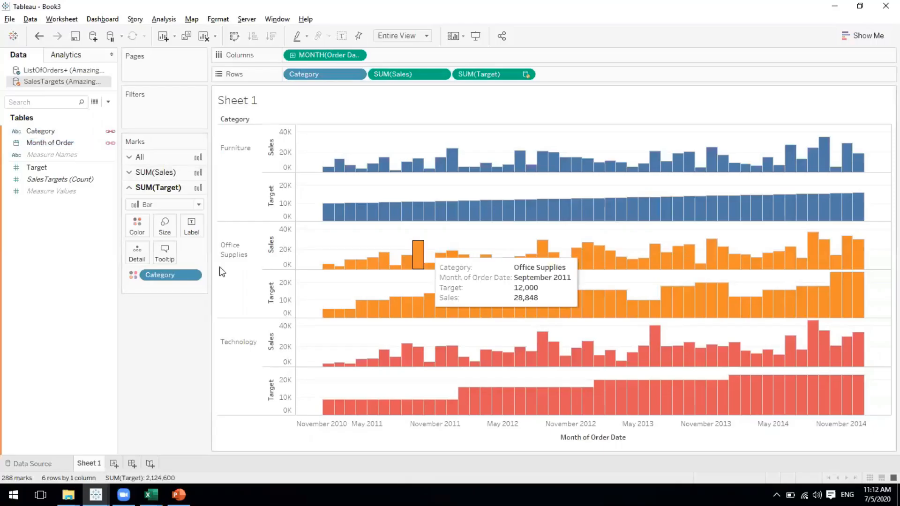
left_click(47, 133)
left_click_drag(41, 131, 291, 153)
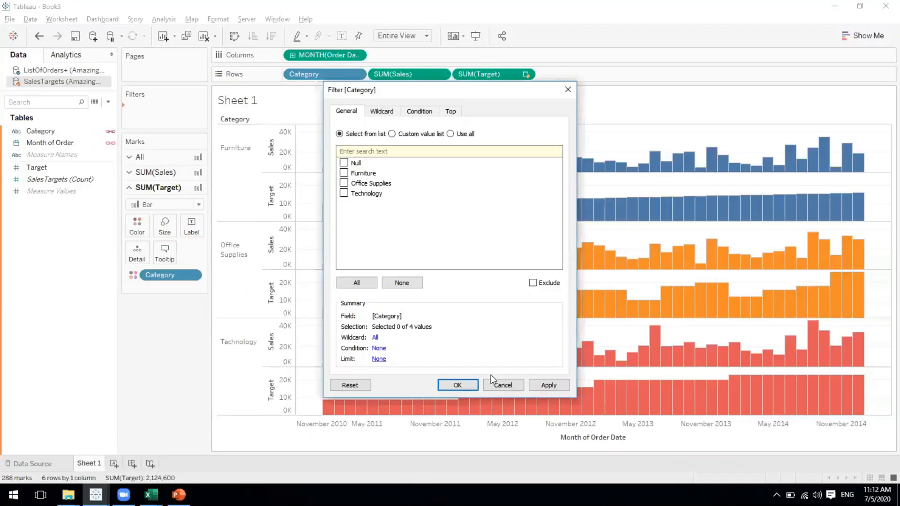
left_click(506, 383)
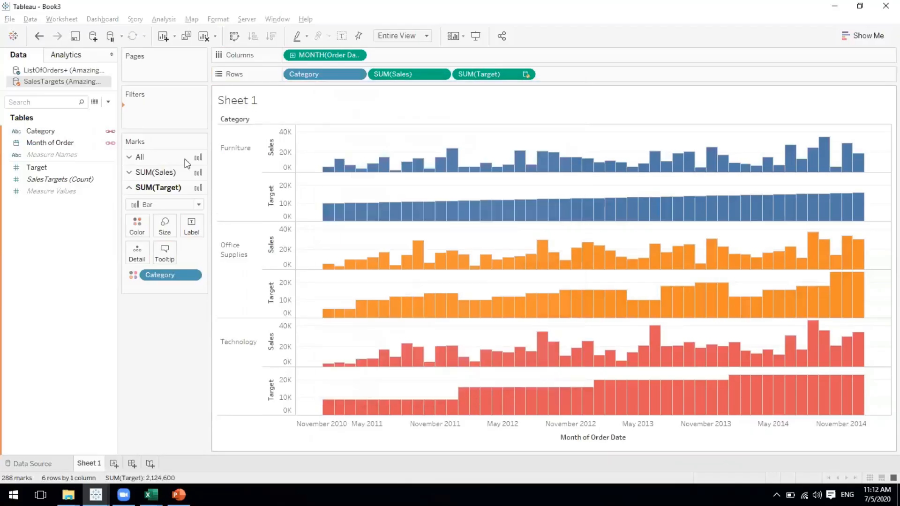
- Add Category from the ListOfOrders+ data source as a filter including all three categories, and show the filter control
left_click(46, 70)
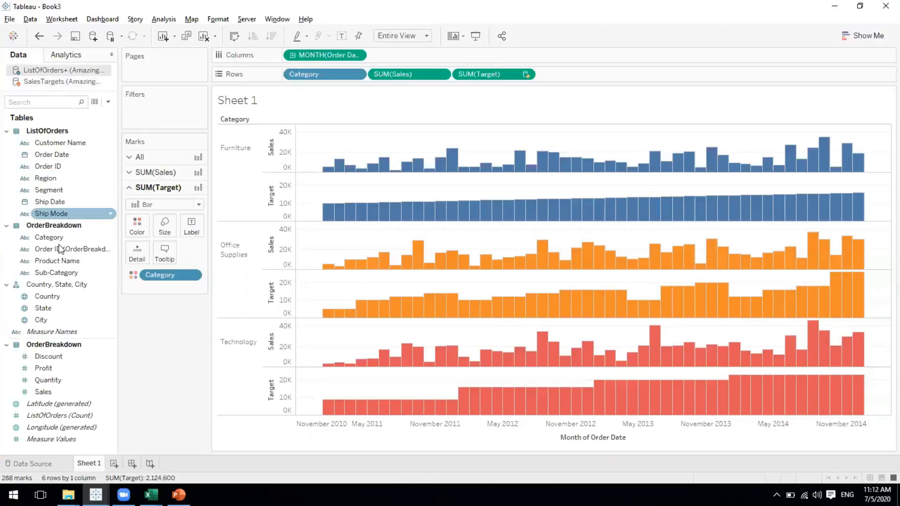
left_click_drag(51, 241, 150, 123)
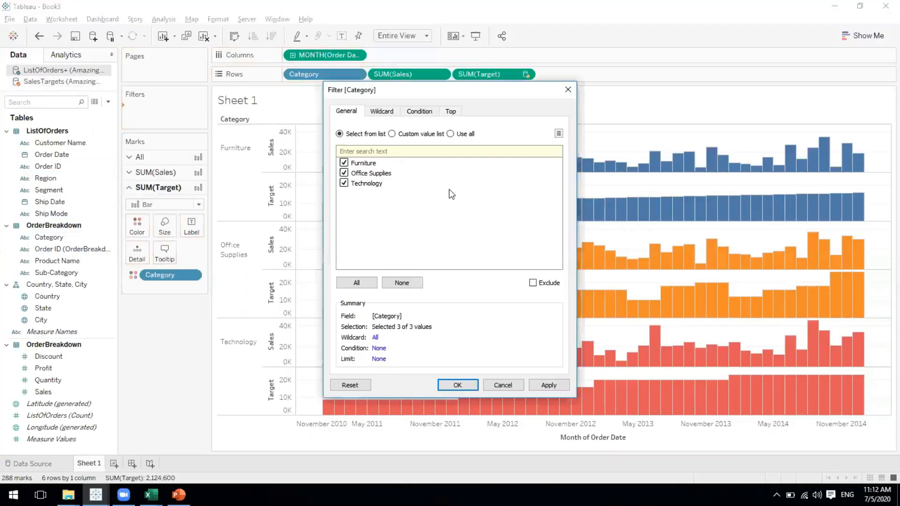
left_click(550, 382)
left_click(449, 386)
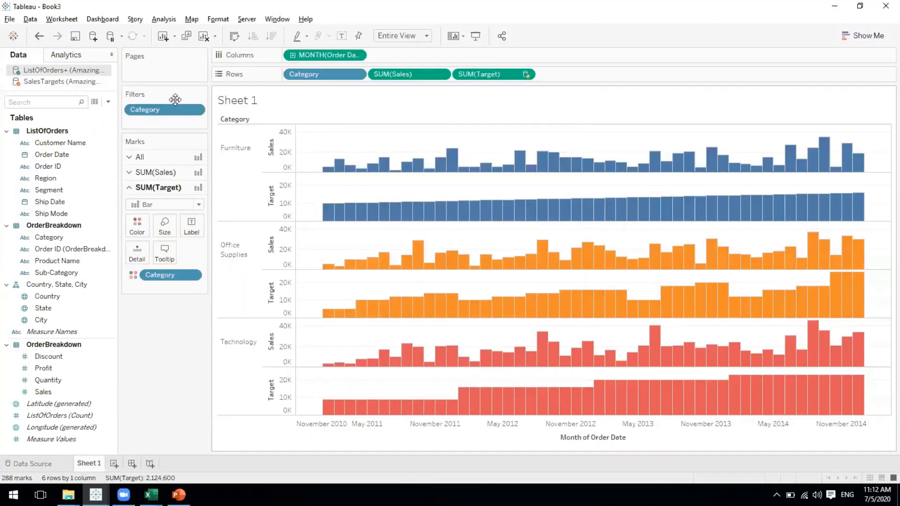
left_click(159, 141)
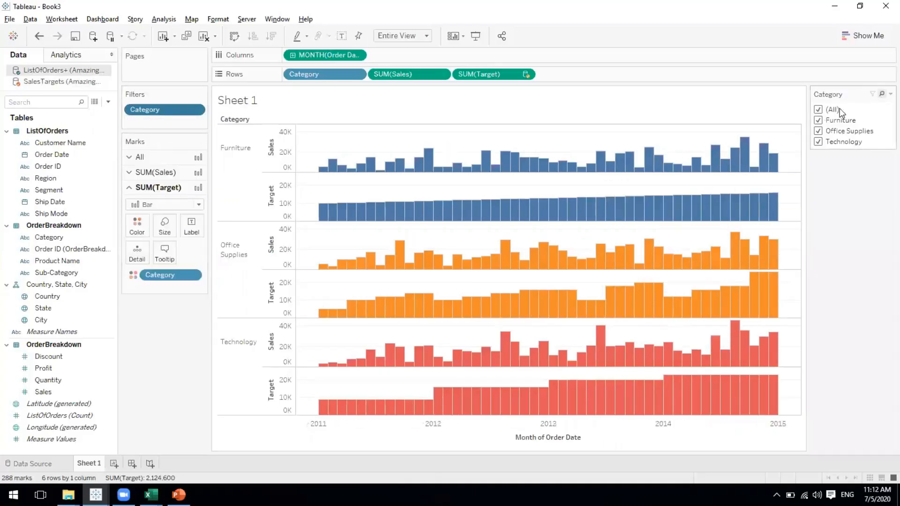
- Filter the chart to only Furniture, Office Supplies and Technology in turn to view each one's targets, and restore all categories
left_click(818, 111)
left_click(817, 111)
left_click(818, 110)
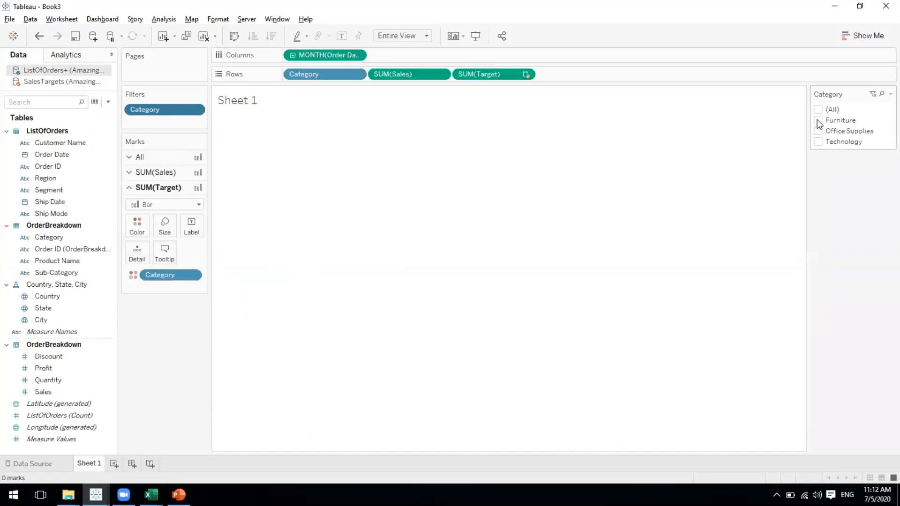
left_click(818, 121)
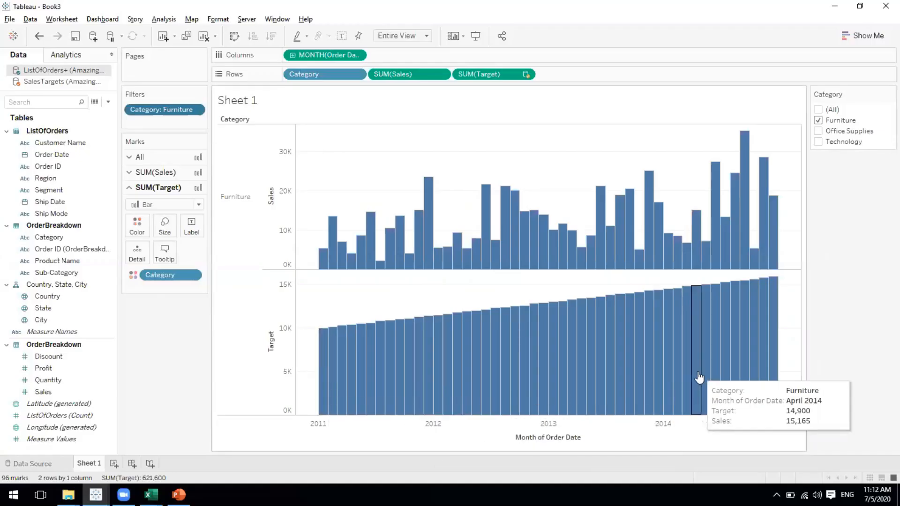
left_click(819, 121)
left_click(818, 132)
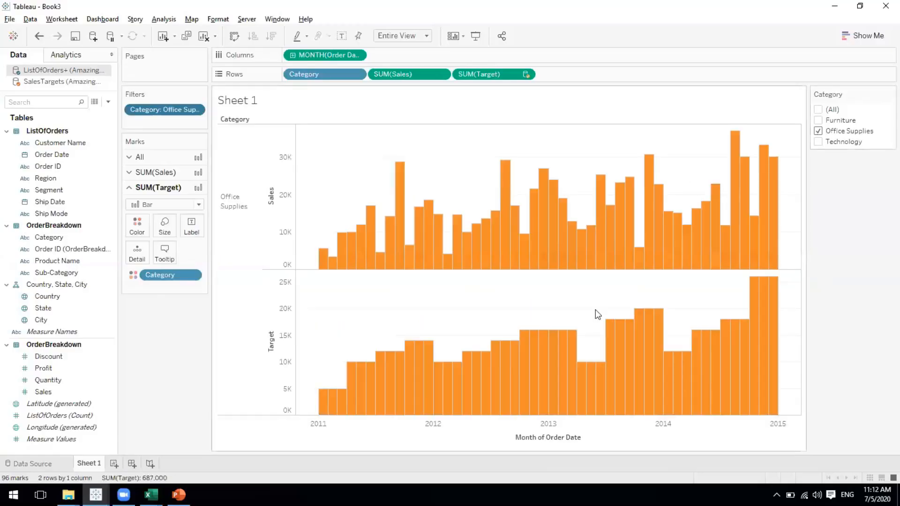
left_click(817, 142)
left_click(818, 132)
mouse_move(553, 248)
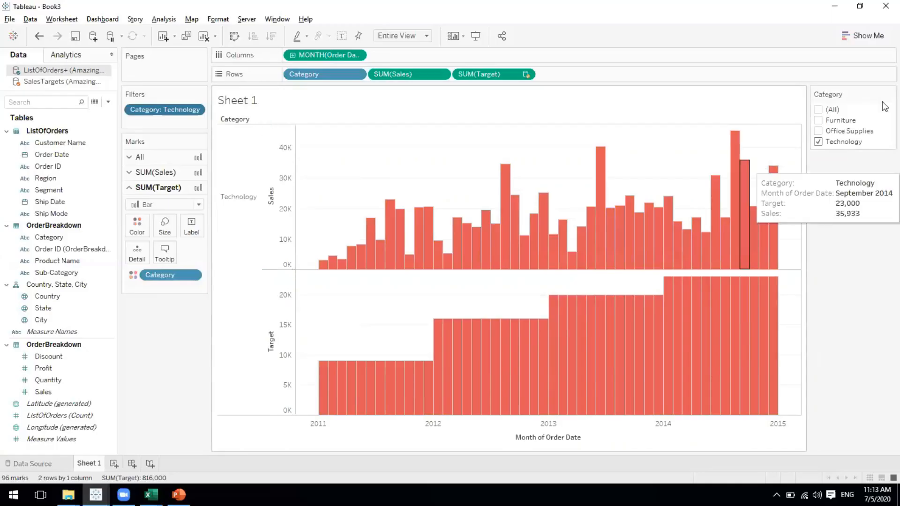
mouse_move(882, 93)
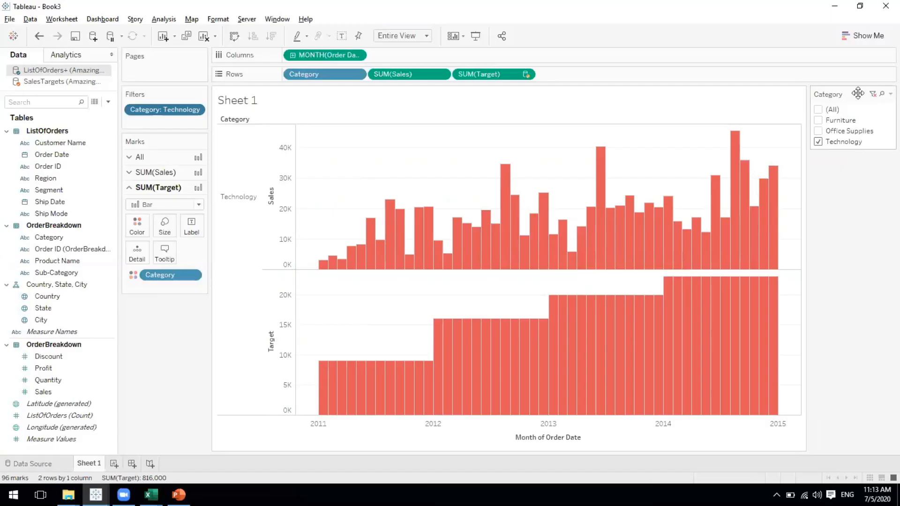
left_click(818, 110)
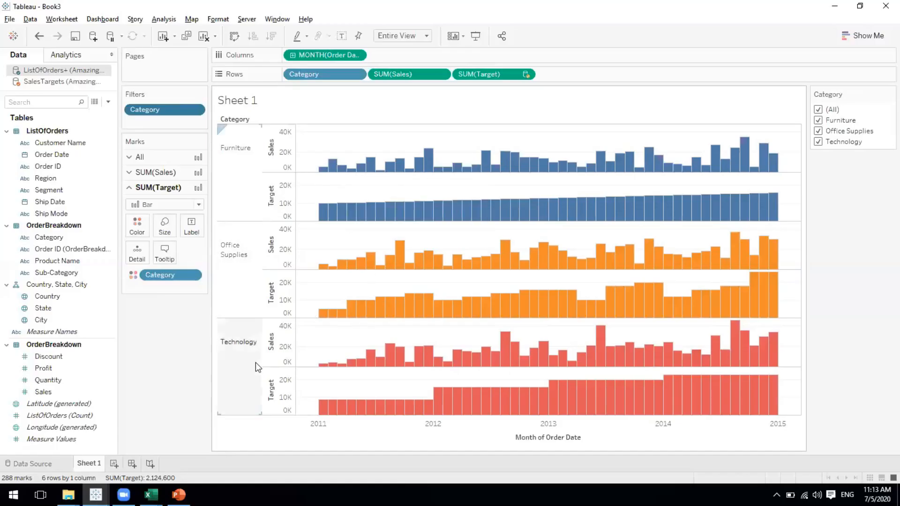
- Compare monthly sales and target values for individual Furniture and Technology bars
mouse_move(373, 403)
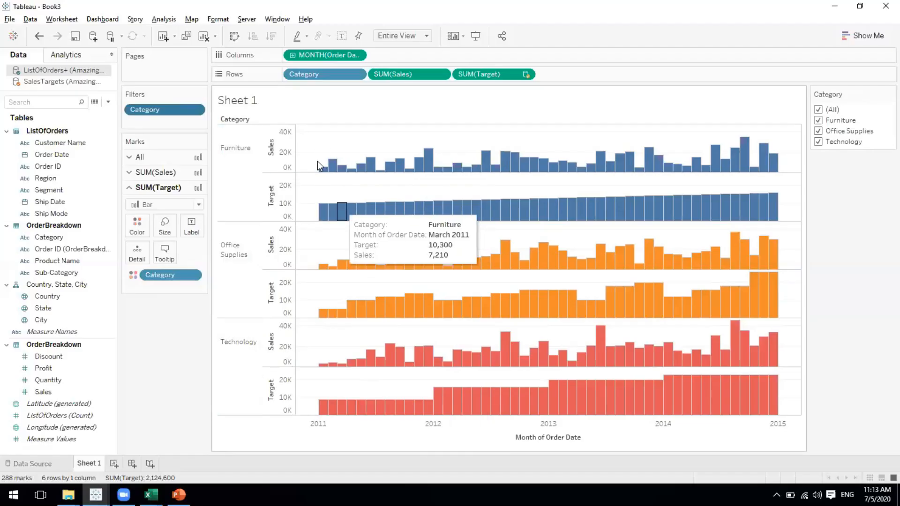
mouse_move(319, 169)
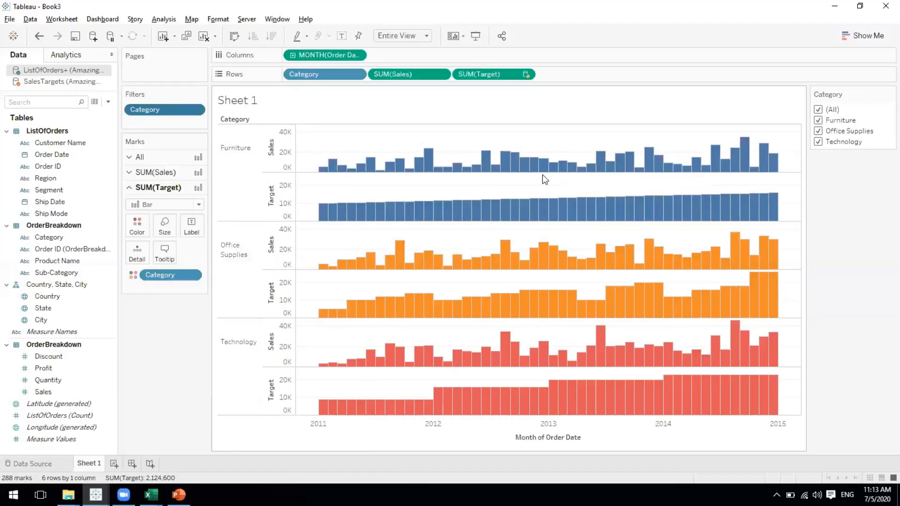
mouse_move(438, 361)
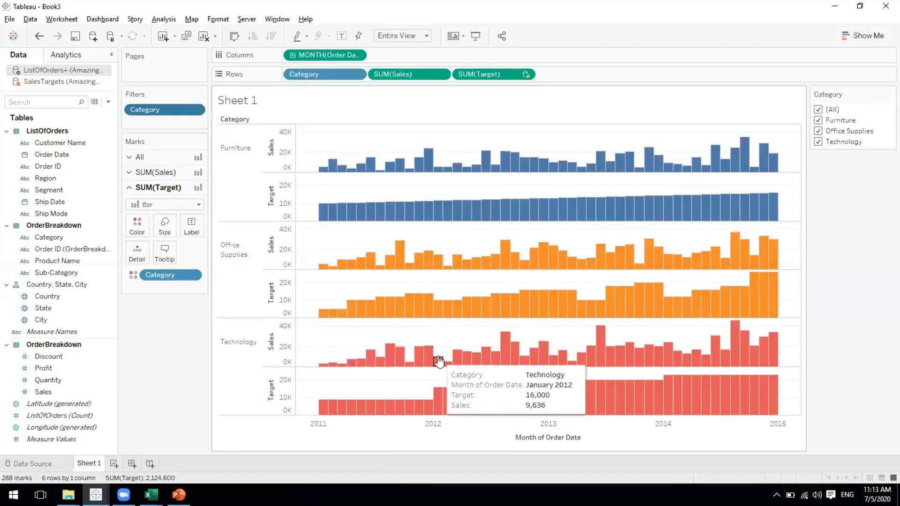
- Color the Target marks by the SalesTargets field Target and change their mark type to Area
left_click(45, 83)
mouse_move(33, 169)
left_mouse_down()
mouse_move(113, 216)
mouse_move(123, 212)
mouse_move(131, 226)
left_mouse_up()
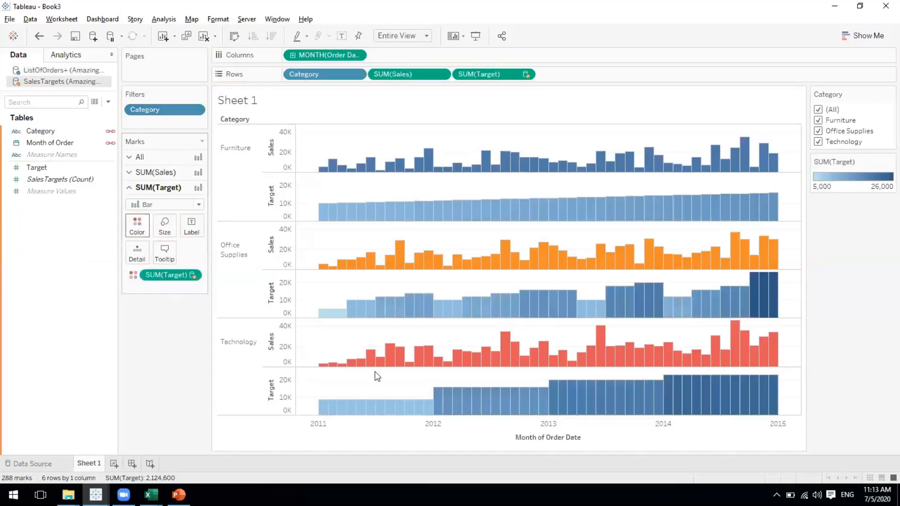
mouse_move(532, 393)
left_click(199, 205)
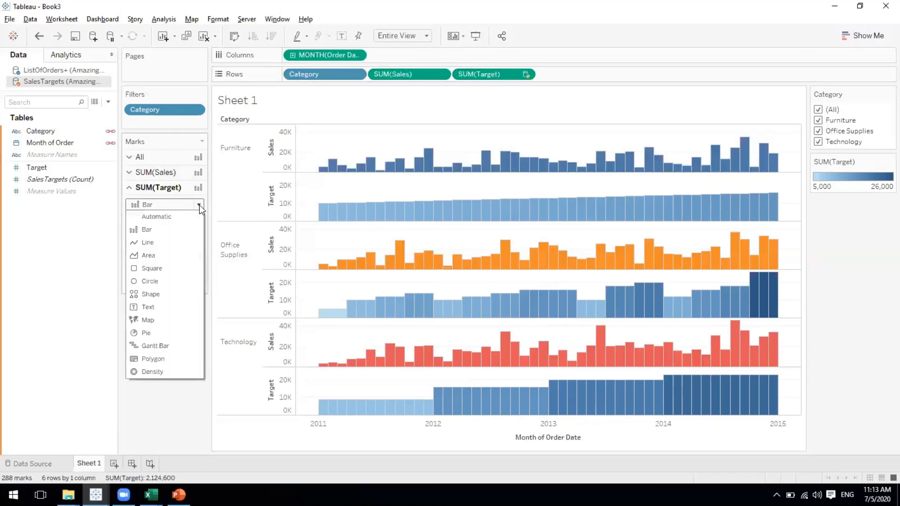
left_click(150, 256)
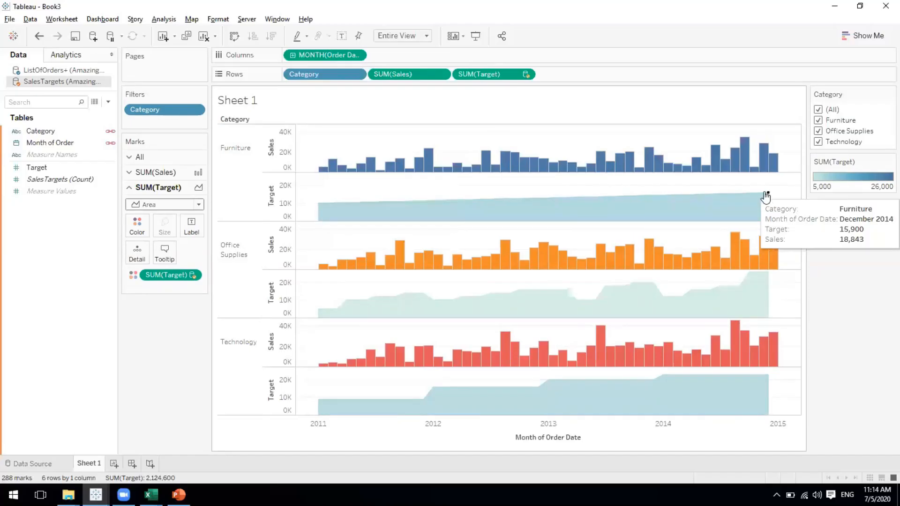
- Overlay SUM(Target) on the Sales bars as a dual axis and synchronize the Target axis with the Sales axis
left_click(525, 74)
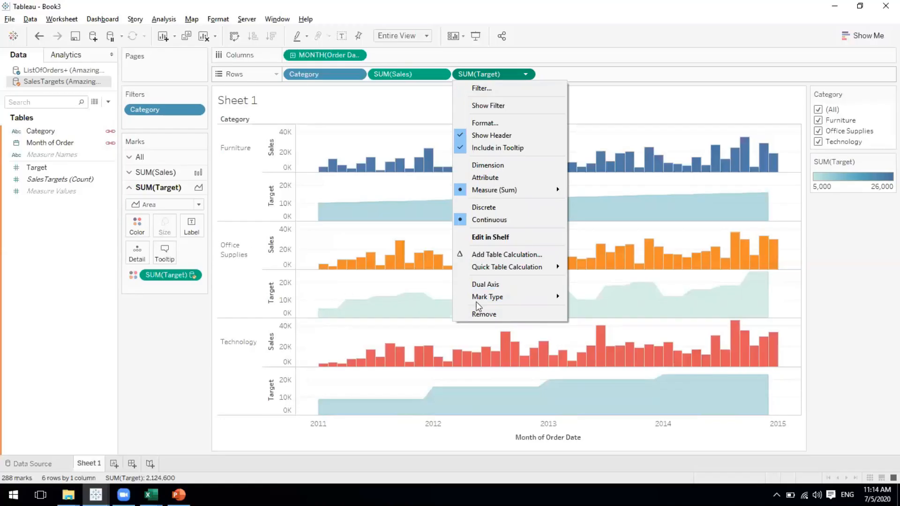
left_click(484, 284)
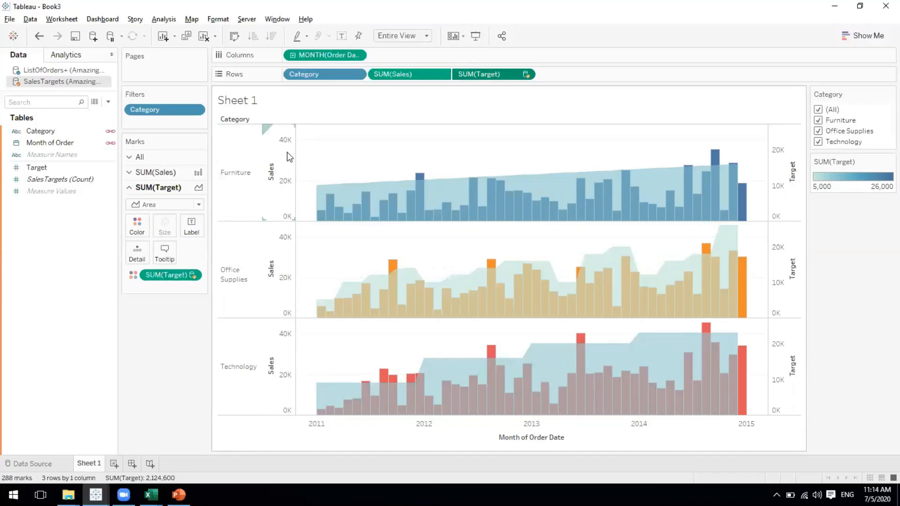
left_click(777, 187)
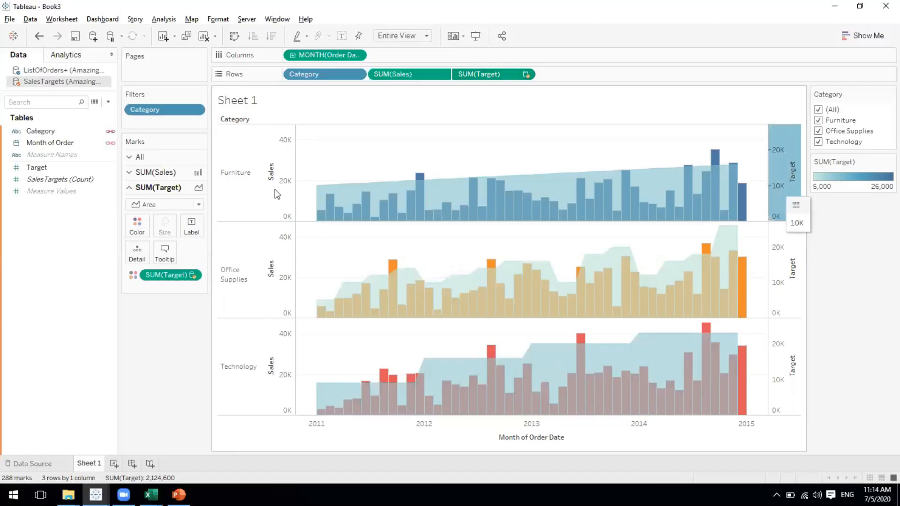
right_click(786, 191)
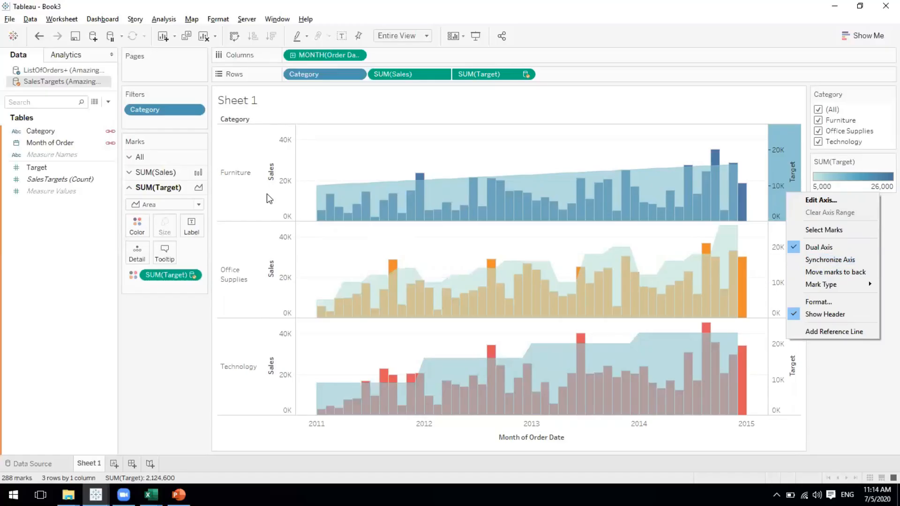
left_click(817, 261)
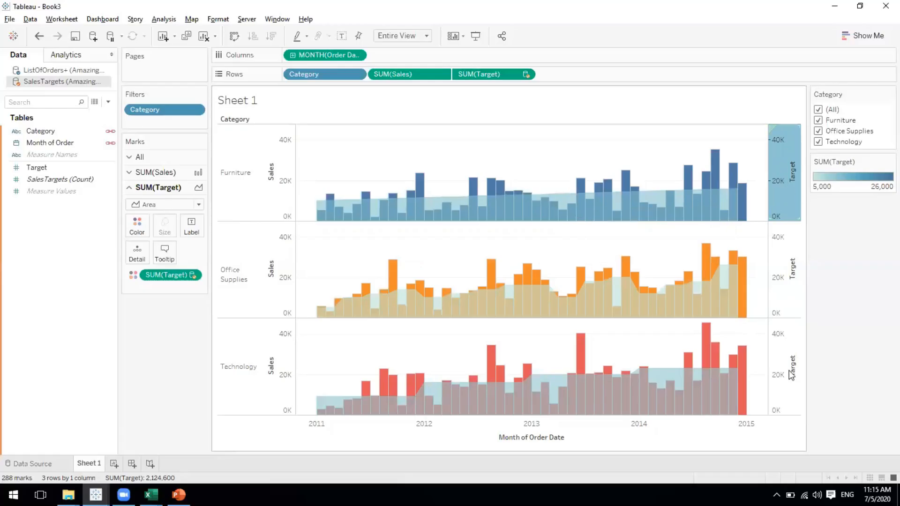
- Hide the secondary Target axis header and filter the chart to only Furniture
right_click(786, 200)
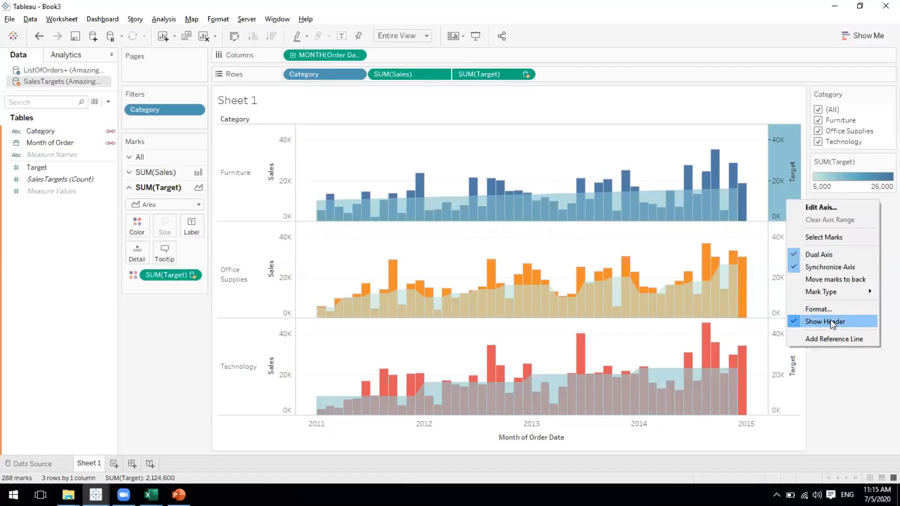
left_click(832, 326)
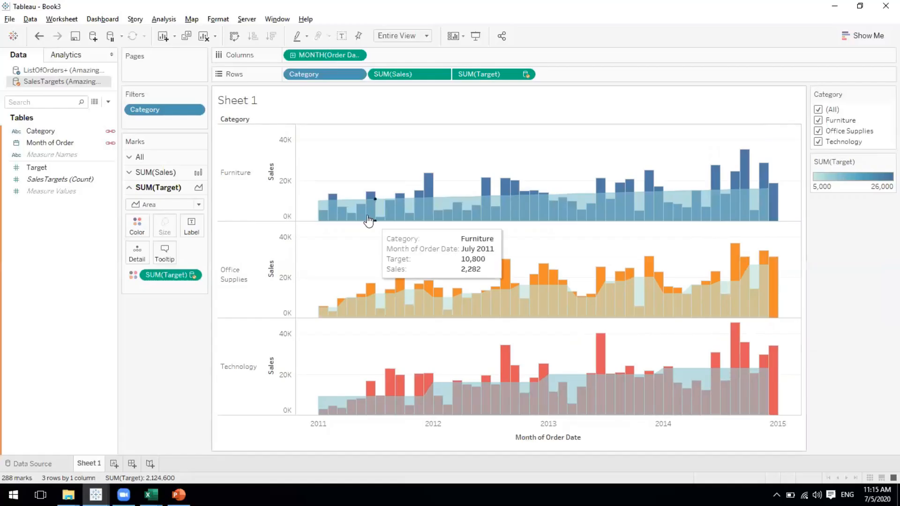
left_click(818, 110)
left_click(817, 121)
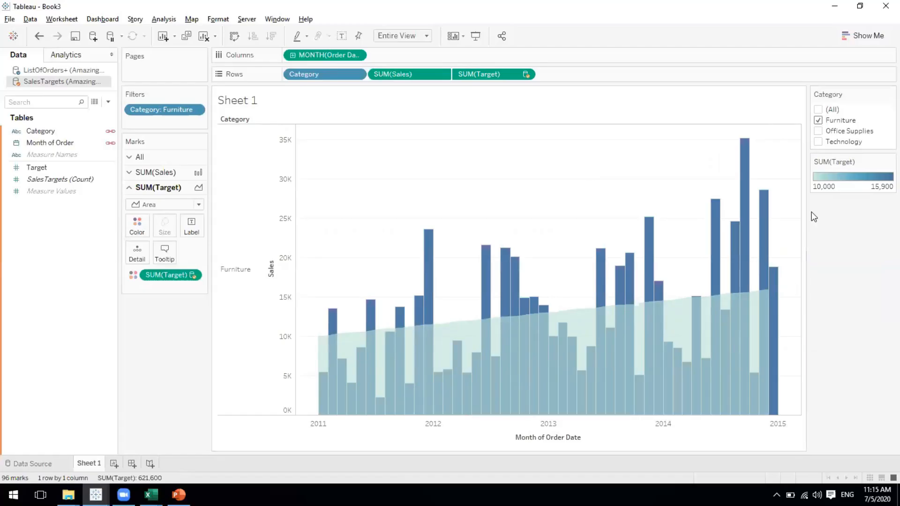
- Place SUM(Target) before SUM(Sales) on Rows to bring the Sales bars in front, and restore all categories
left_click_drag(483, 71, 379, 83)
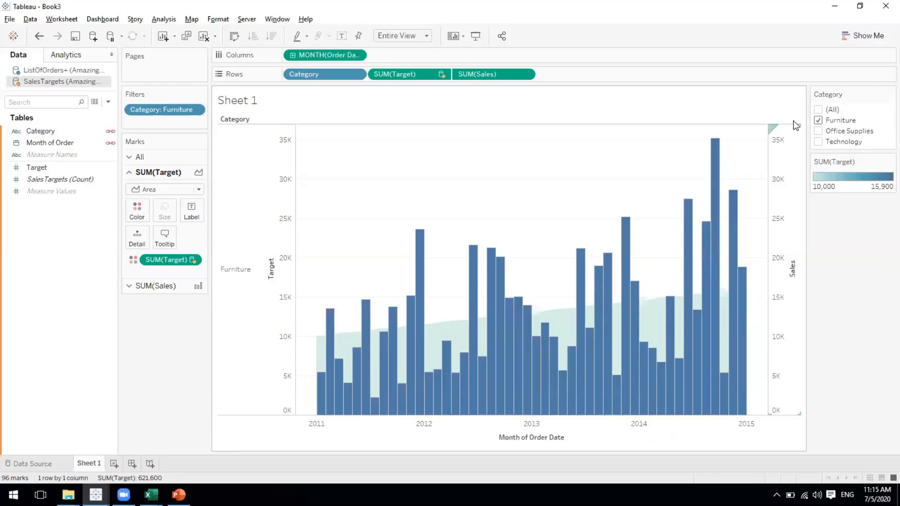
left_click(818, 110)
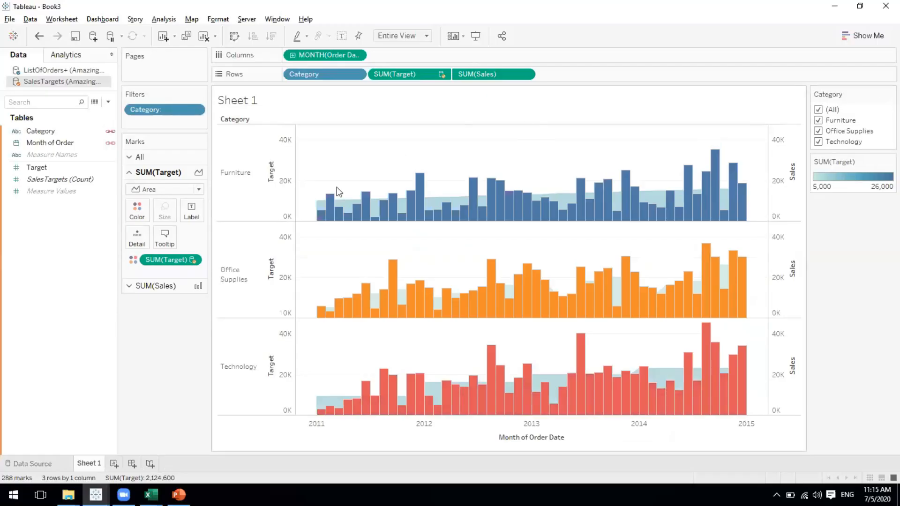
- Compare target and sales values for individual months across the Furniture, Office Supplies and Technology charts
mouse_move(329, 207)
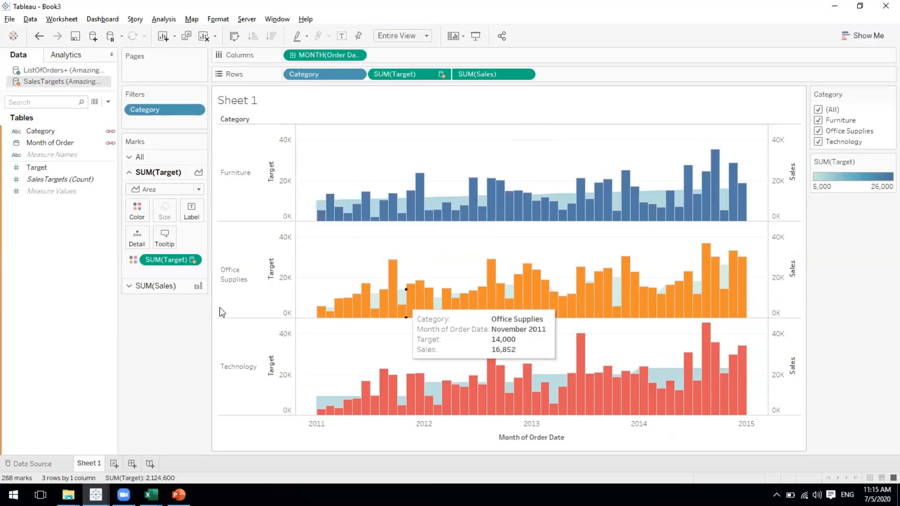
mouse_move(431, 289)
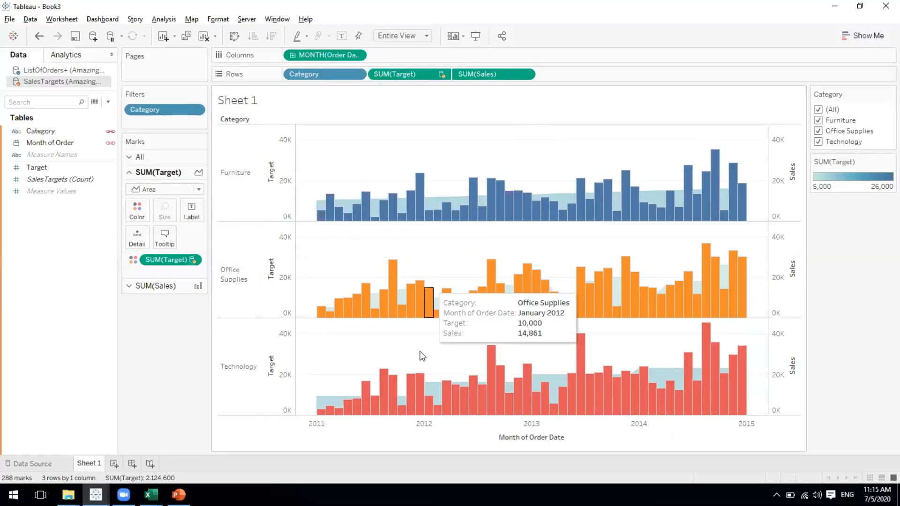
mouse_move(393, 402)
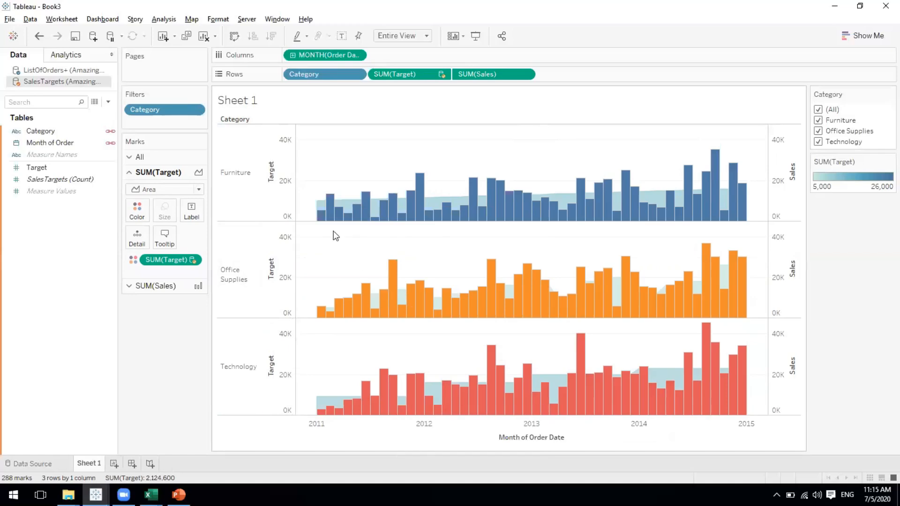
mouse_move(319, 218)
mouse_move(717, 201)
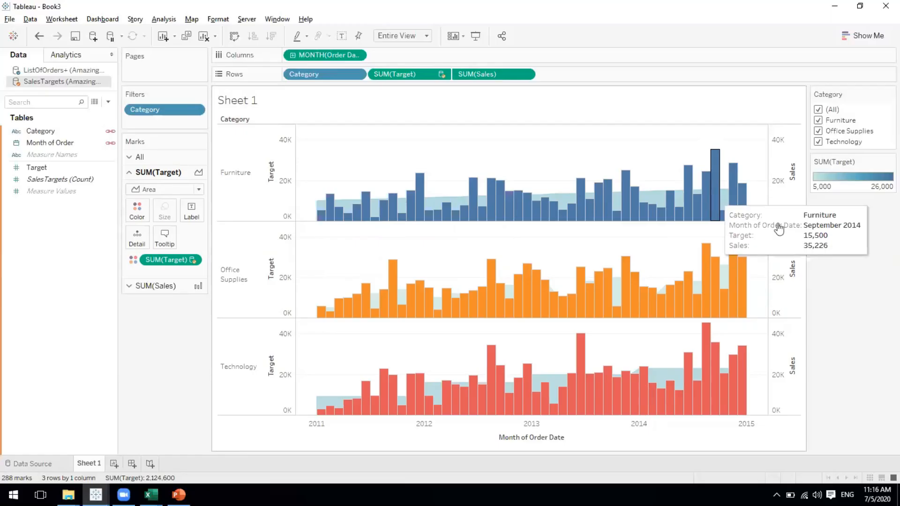
- Try hiding the secondary Sales axis header twice, undoing the change each time
right_click(778, 180)
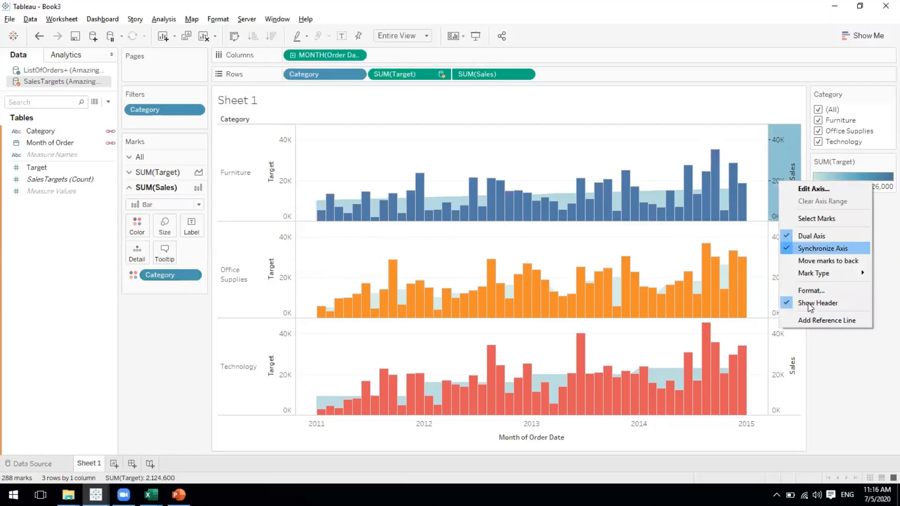
left_click(807, 305)
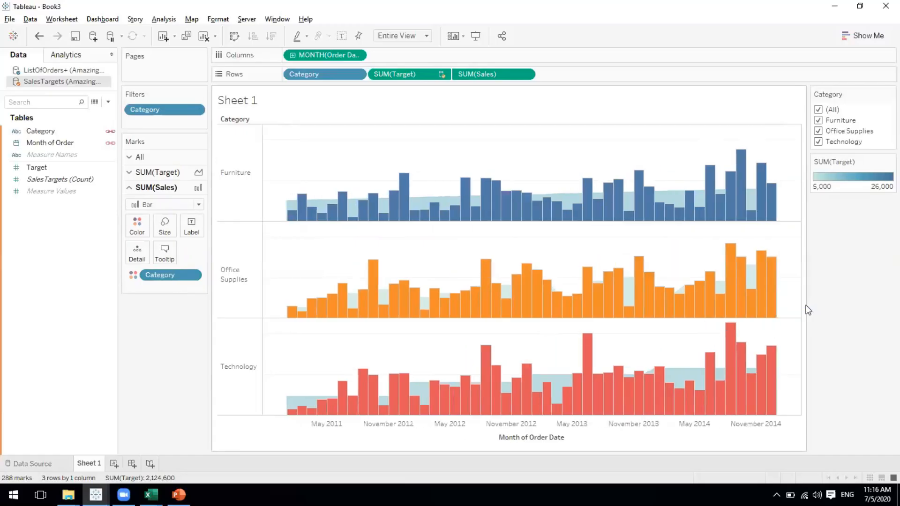
key("ctrl+z")
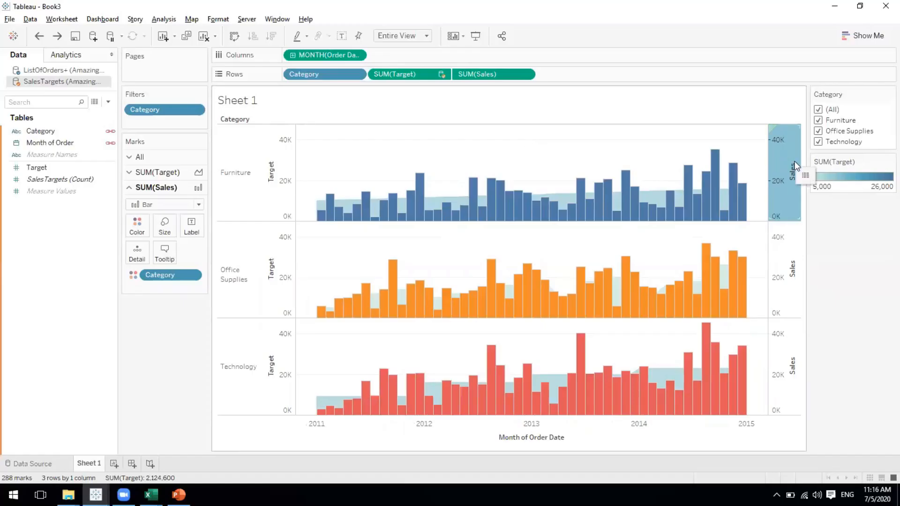
left_click(478, 71)
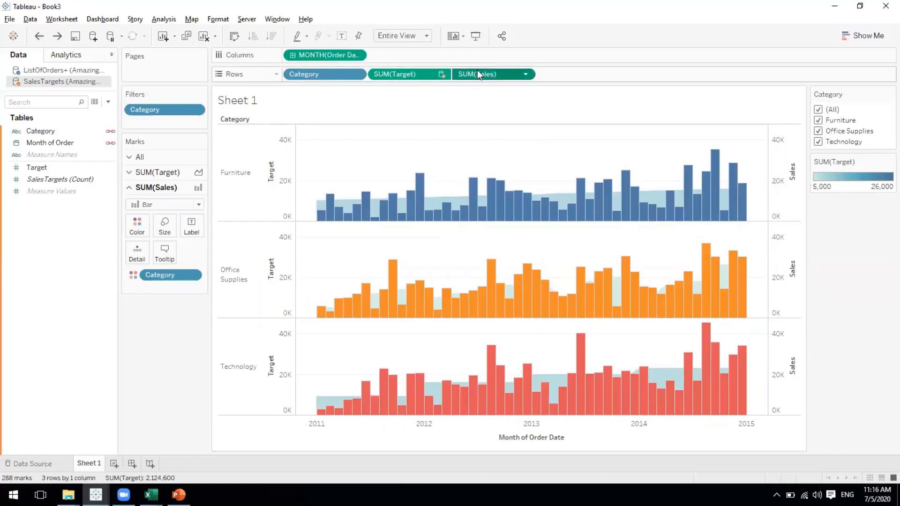
left_click(394, 76)
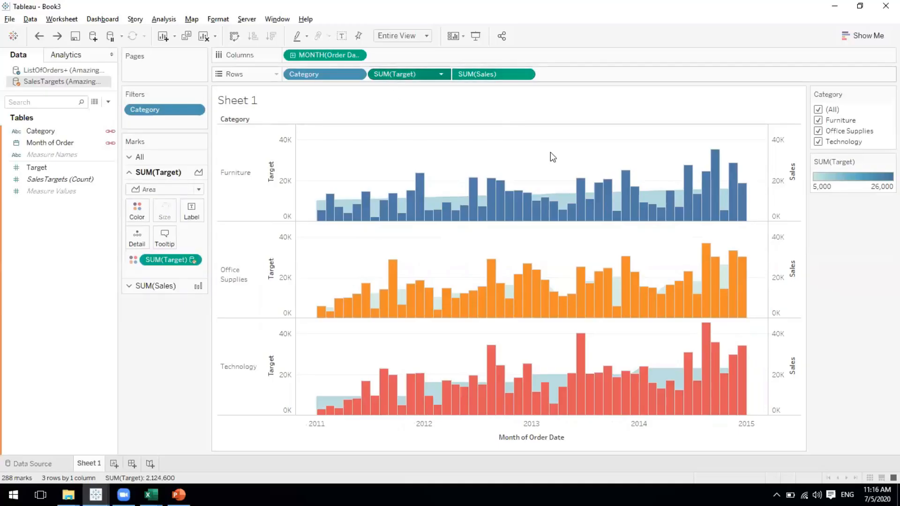
right_click(776, 200)
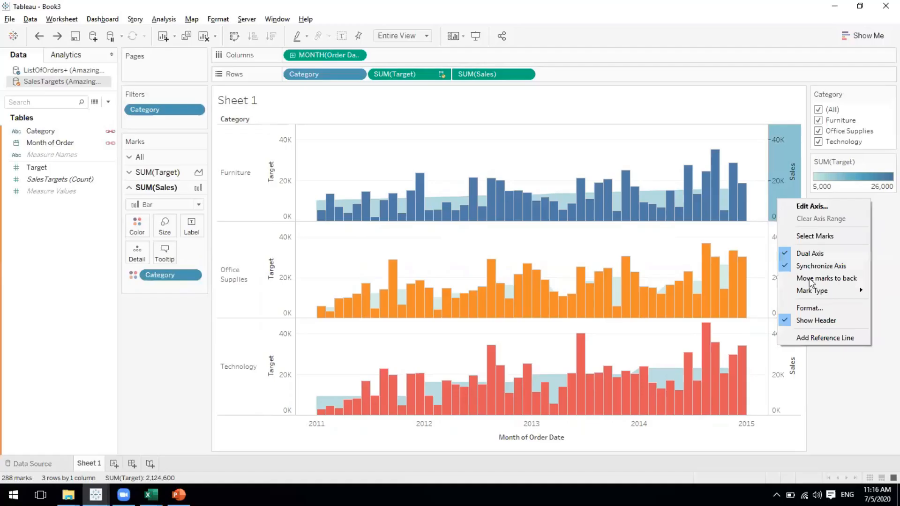
left_click(815, 321)
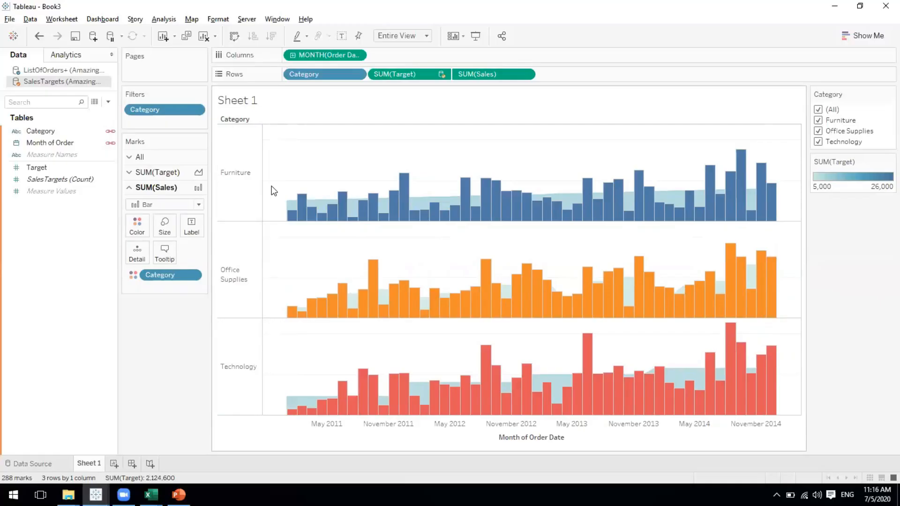
key("ctrl+z")
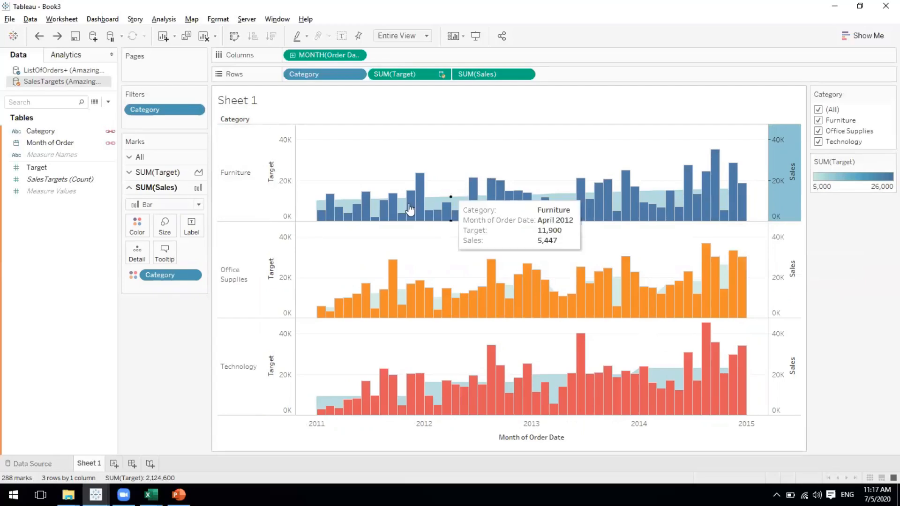
- Switch to PowerPoint, review the Business Problem slide, and return to the Tableau Book3 workbook
left_click(178, 495)
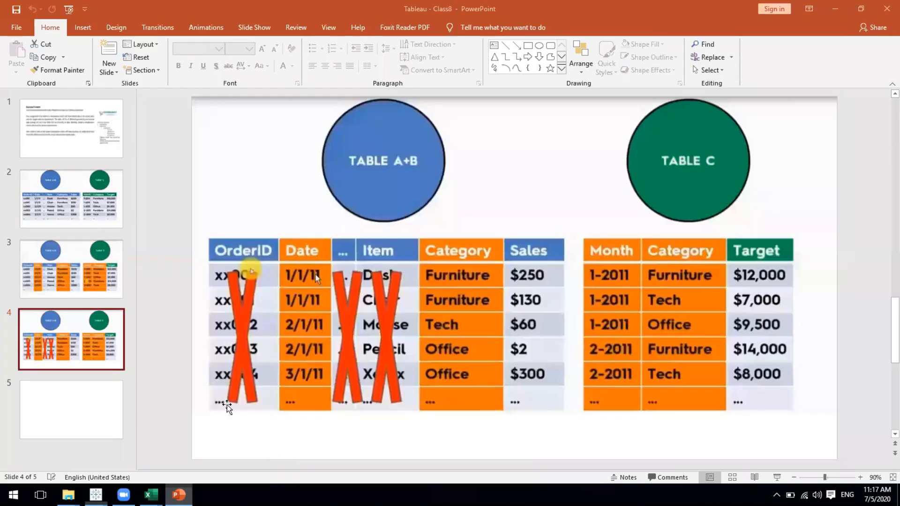
left_click(77, 138)
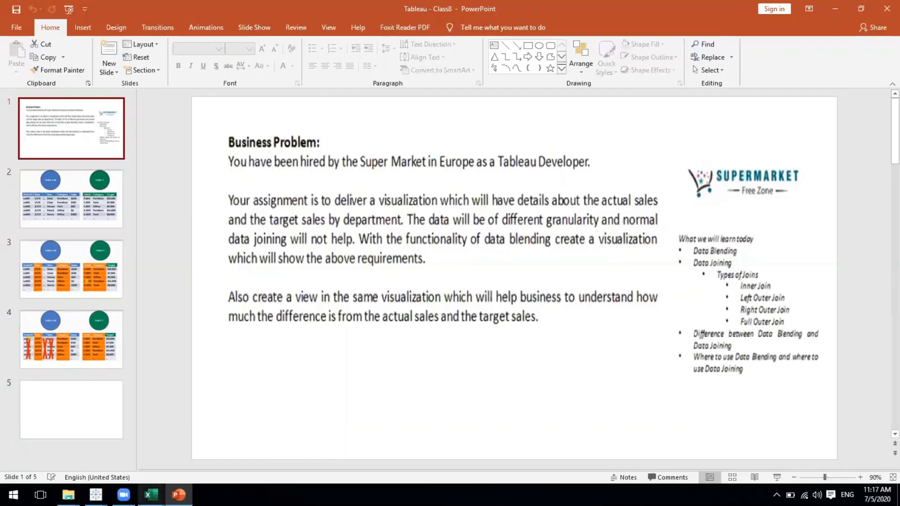
left_click(95, 495)
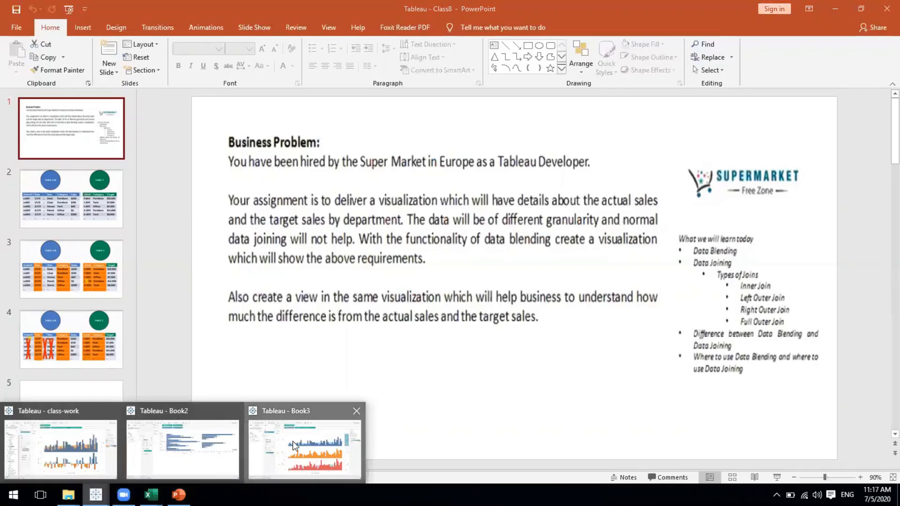
left_click(293, 443)
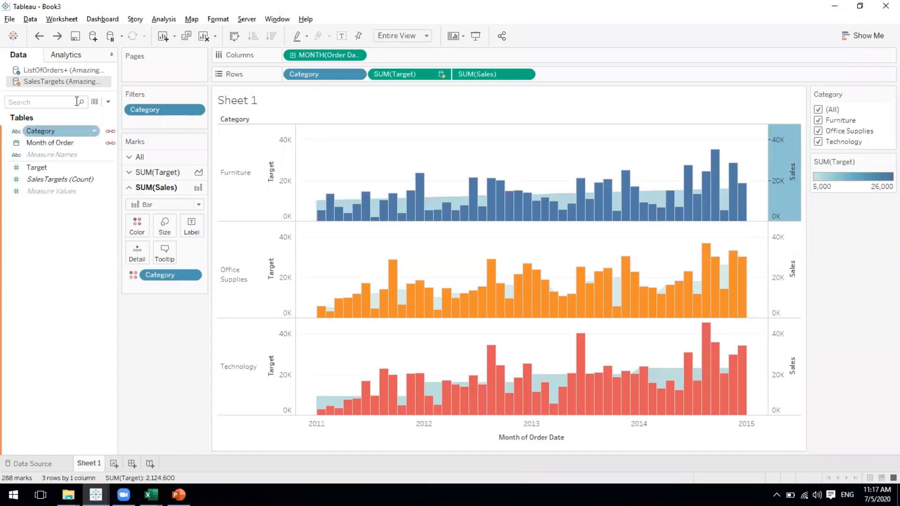
- Examine the ListOfOrders+ and SalesTargets fields and the blend relationships that link the two data sources
left_click(59, 70)
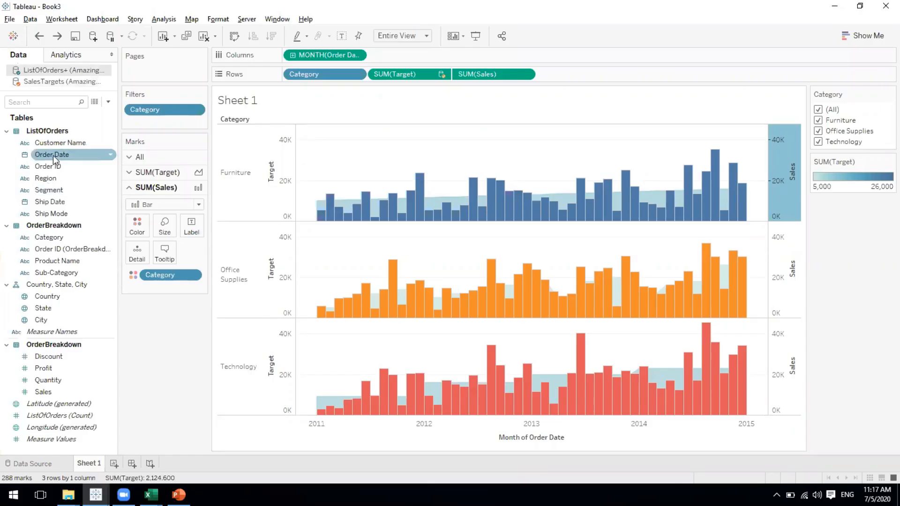
left_click(50, 82)
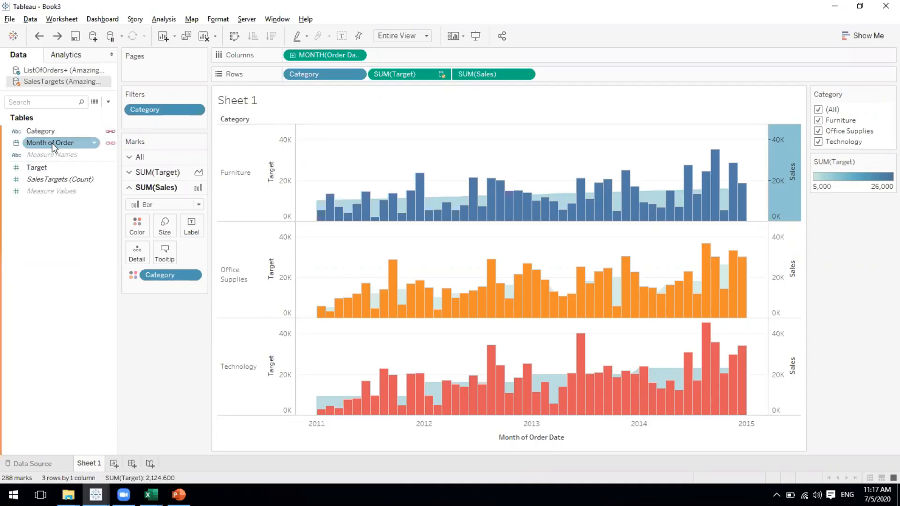
left_click(61, 19)
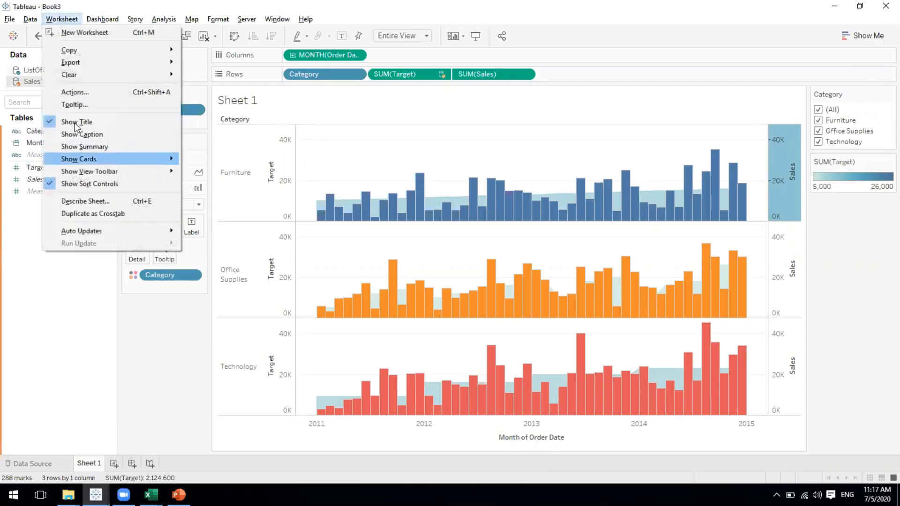
left_click(30, 18)
mouse_move(58, 114)
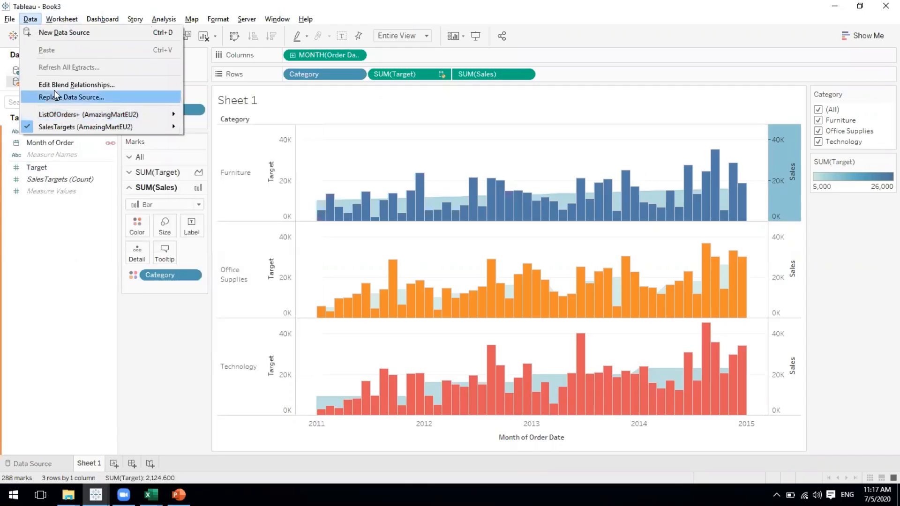
left_click(75, 84)
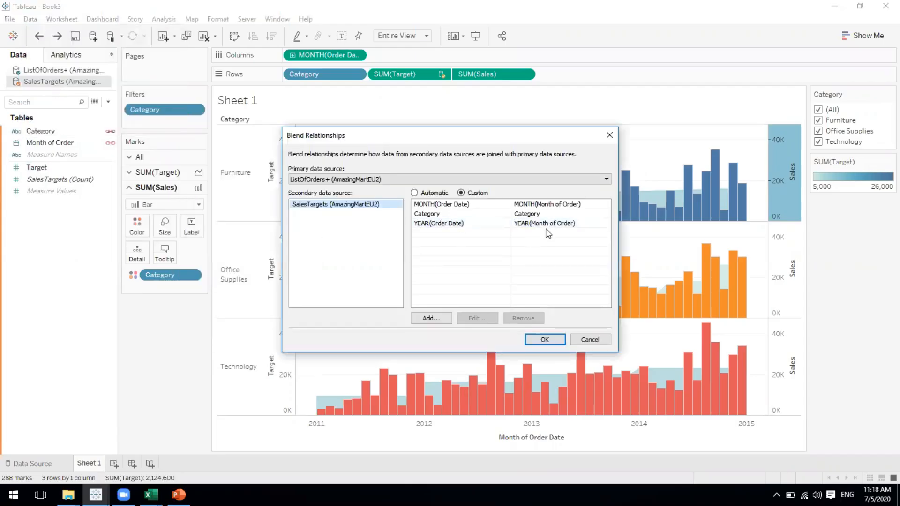
left_click(441, 216)
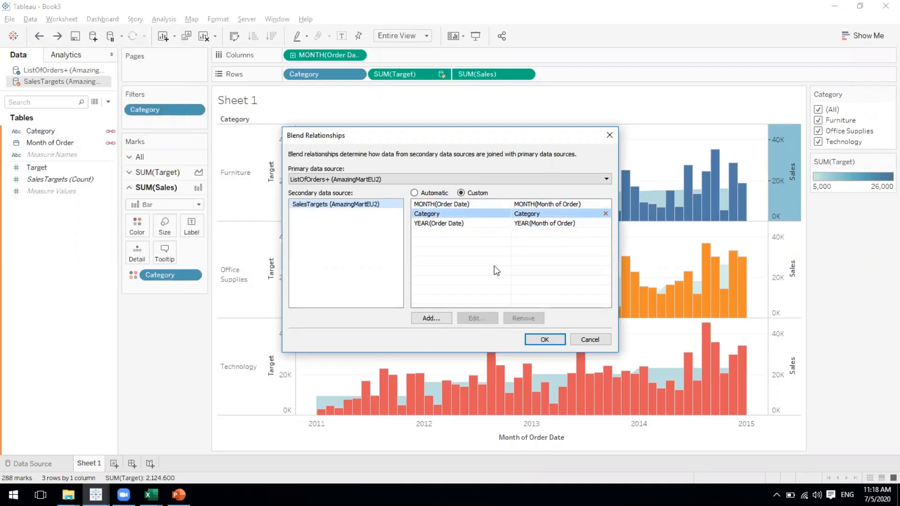
left_click(591, 340)
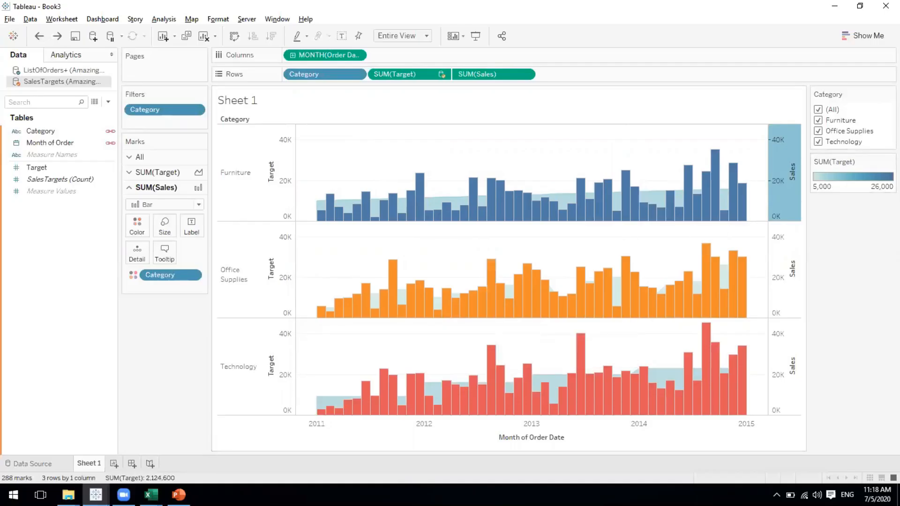
- Reread the PowerPoint requirement about the difference between actual and target sales, and return to the Tableau chart
left_click(179, 494)
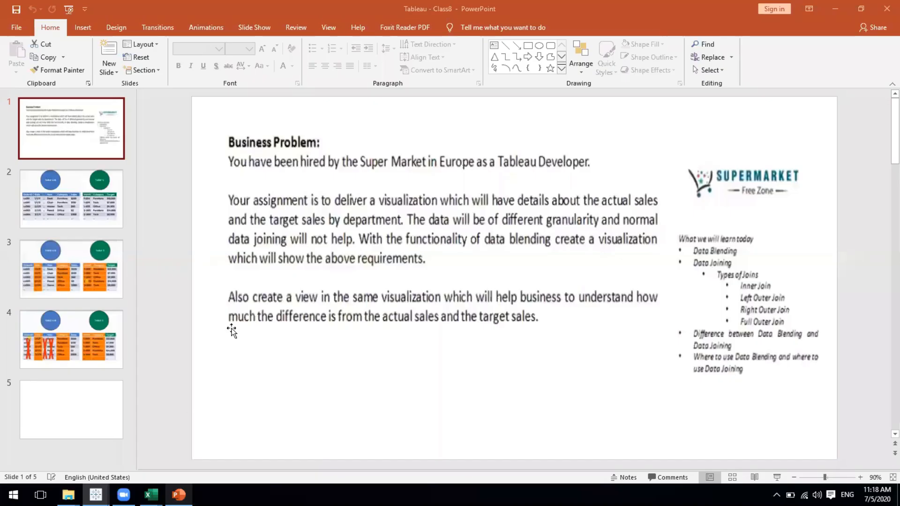
left_click(274, 300)
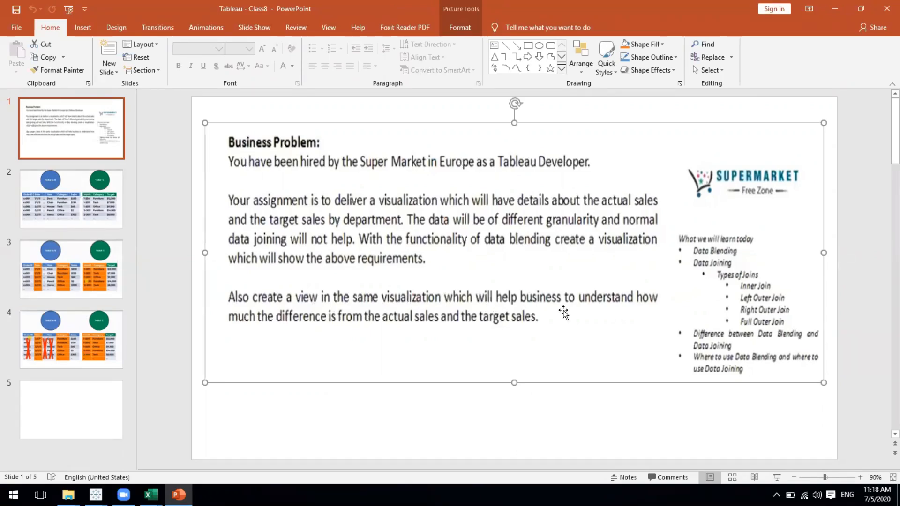
key("alt+Tab")
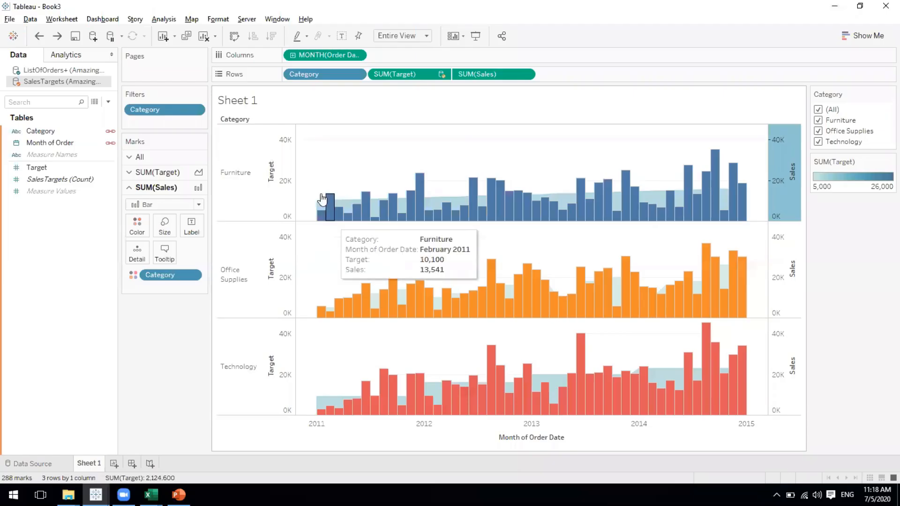
- Inspect the target and sales values of individual Furniture months in 2011
mouse_move(318, 207)
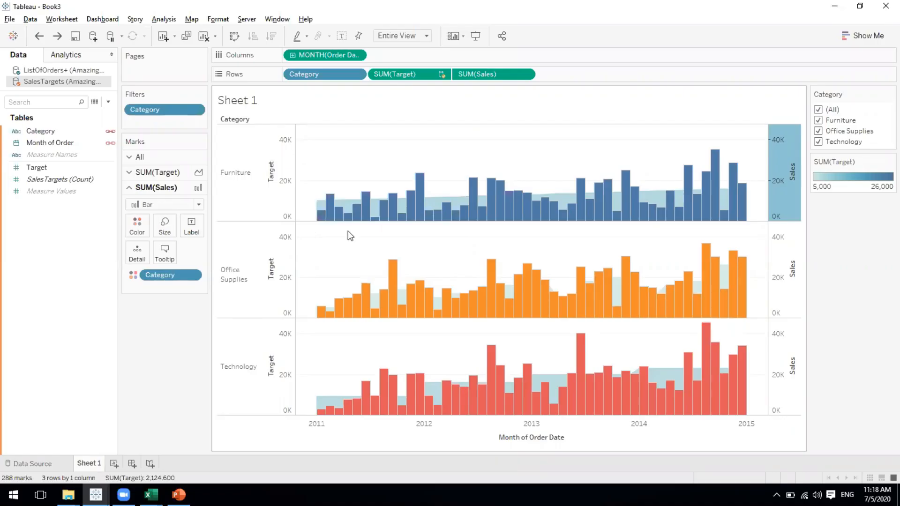
mouse_move(401, 216)
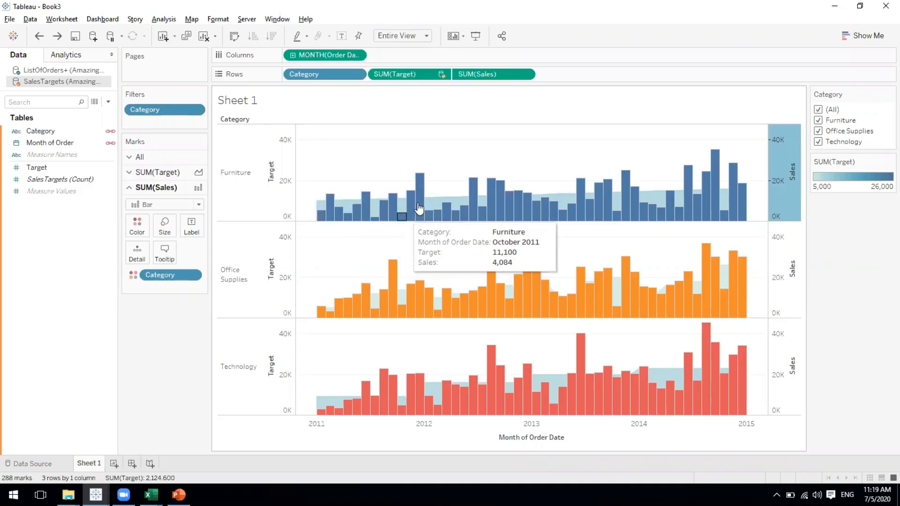
mouse_move(361, 217)
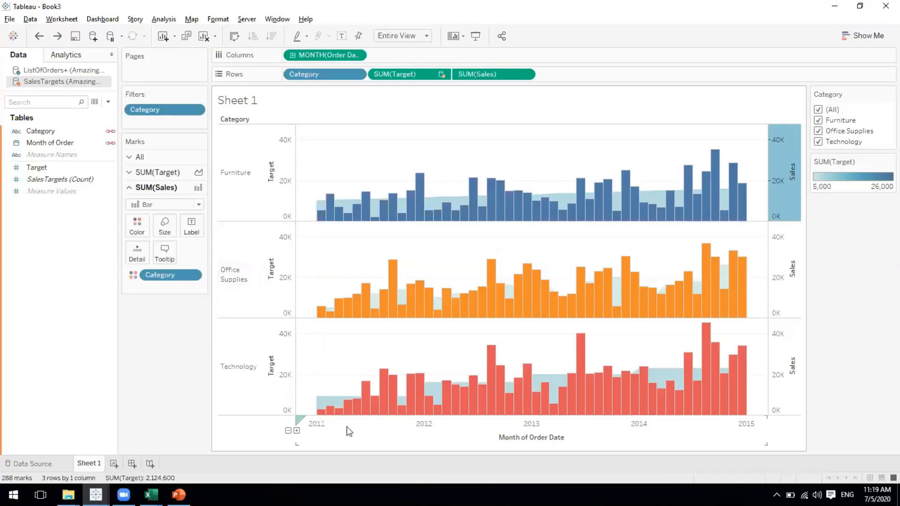
- Hide the SUM(Target) color legend from the worksheet
left_click(890, 162)
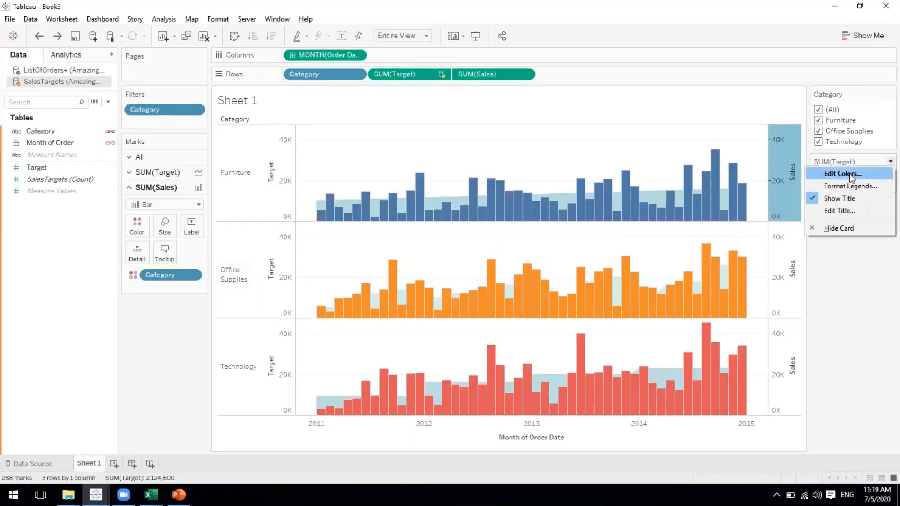
left_click(843, 230)
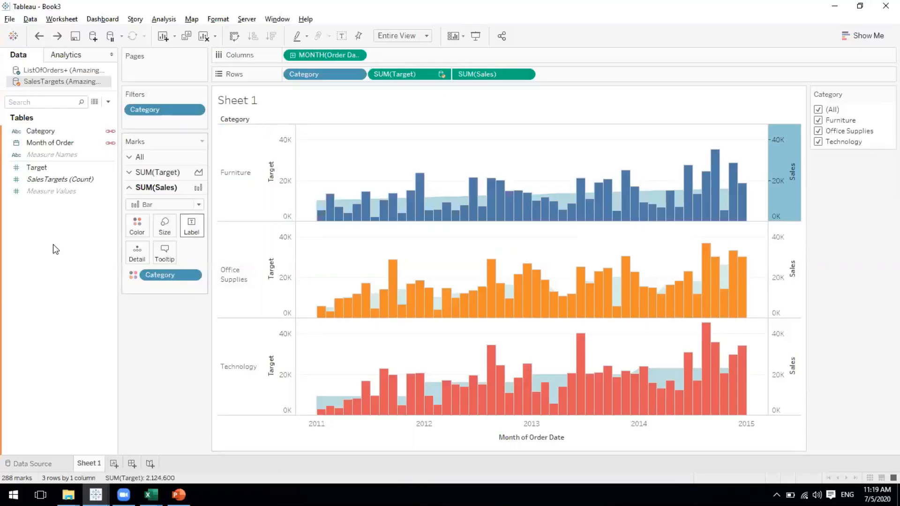
- Start a calculated field named Excess Target in the ListOfOrders+ data source
left_click(74, 73)
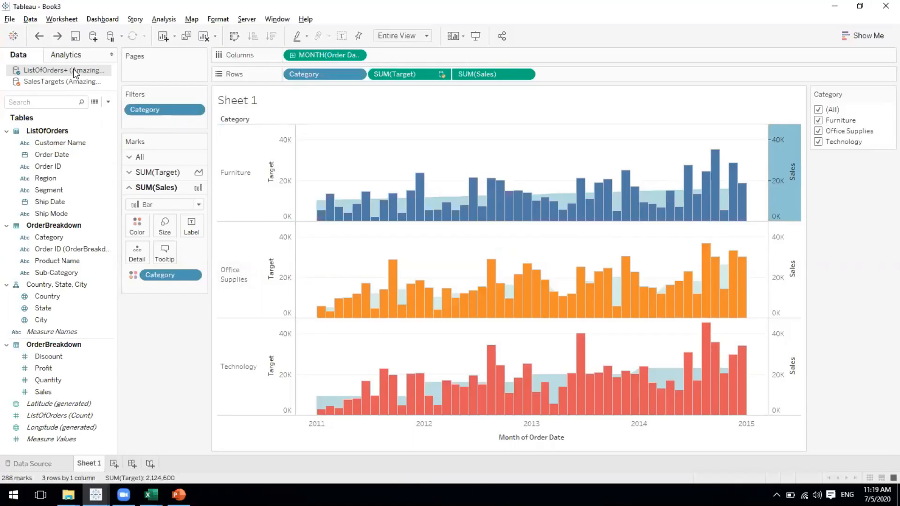
mouse_move(320, 216)
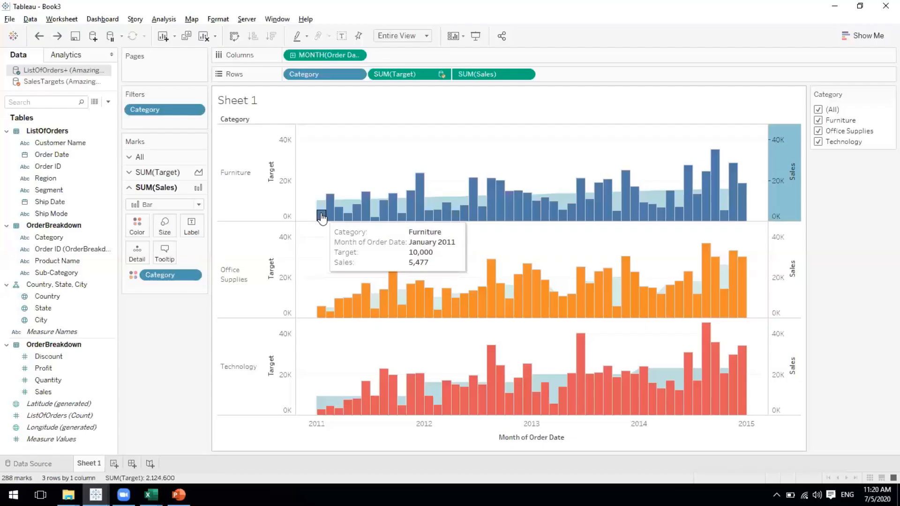
left_click(108, 102)
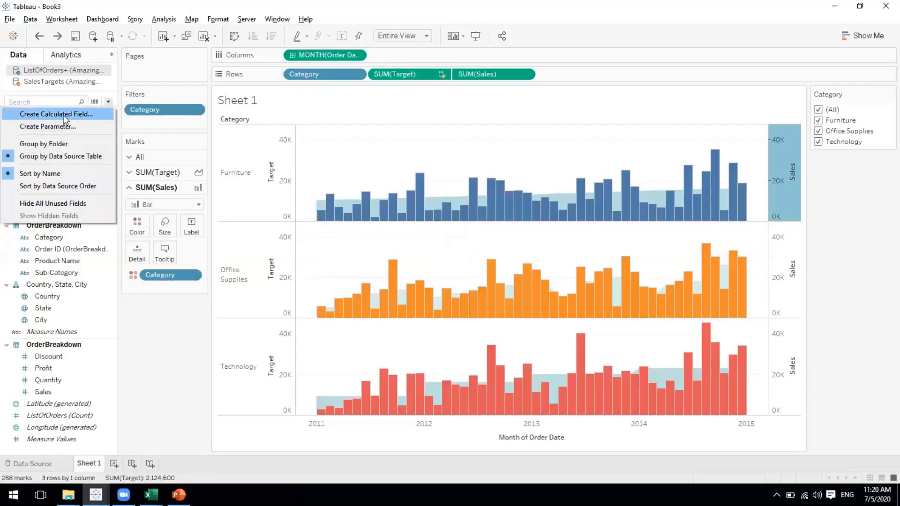
left_click(66, 115)
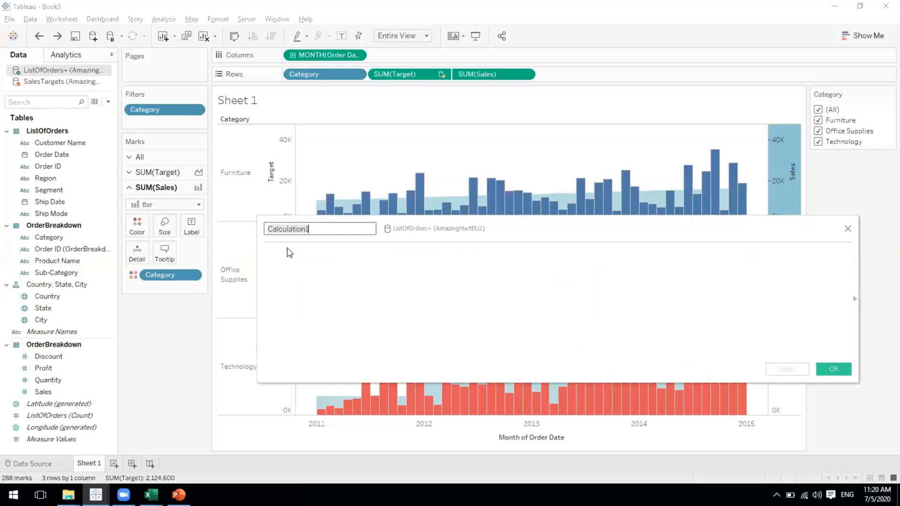
type("Excess Target")
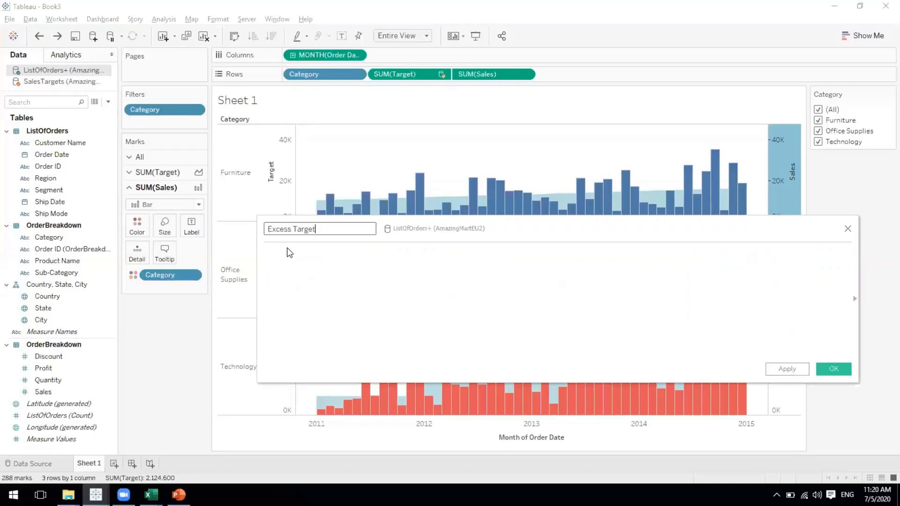
- Define the calculation as sum([Sales])-SUM([SalesTargets (AmazingMartEU2)].[Target]) and save the field
left_click(337, 299)
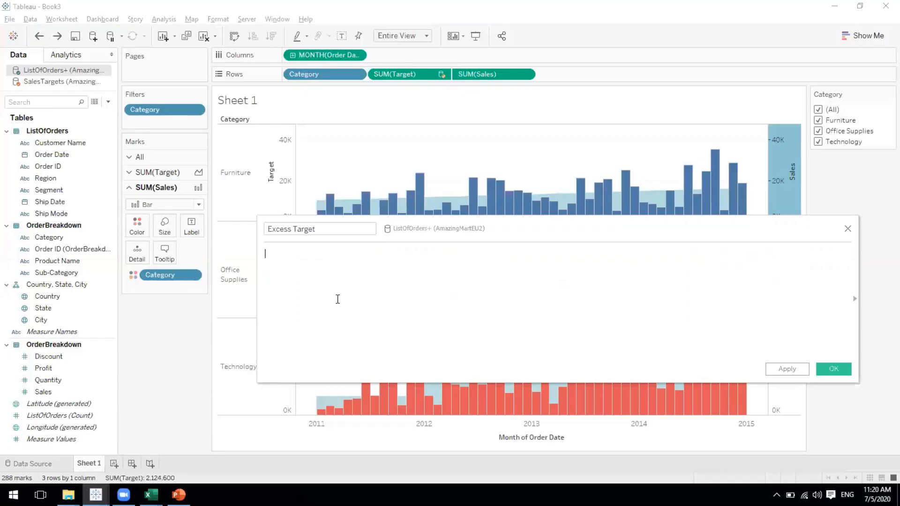
type("sales")
key("Return")
type("-tar")
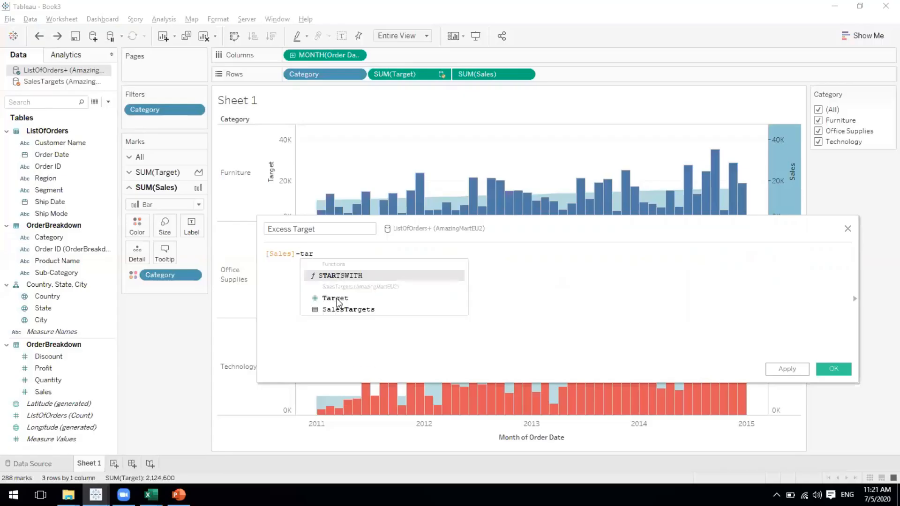
key("BackSpace")
type("r")
key("Down")
key("Down")
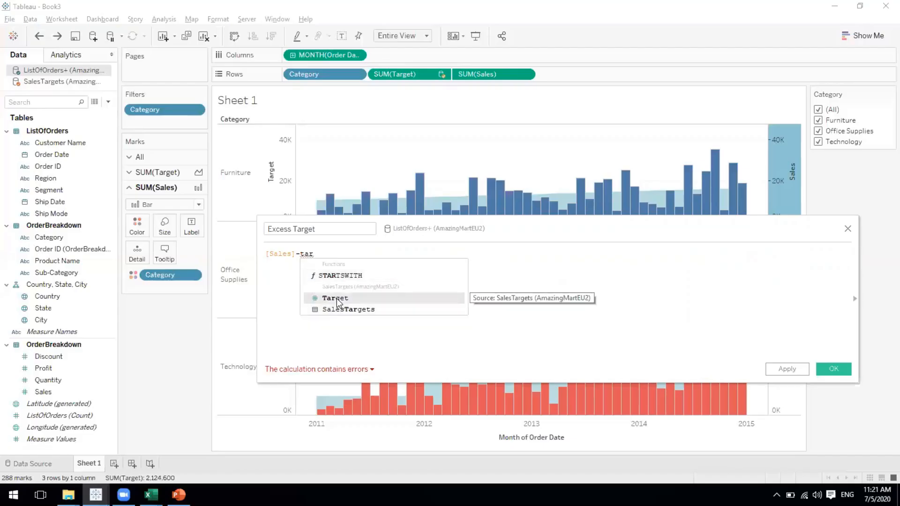
double_click(338, 298)
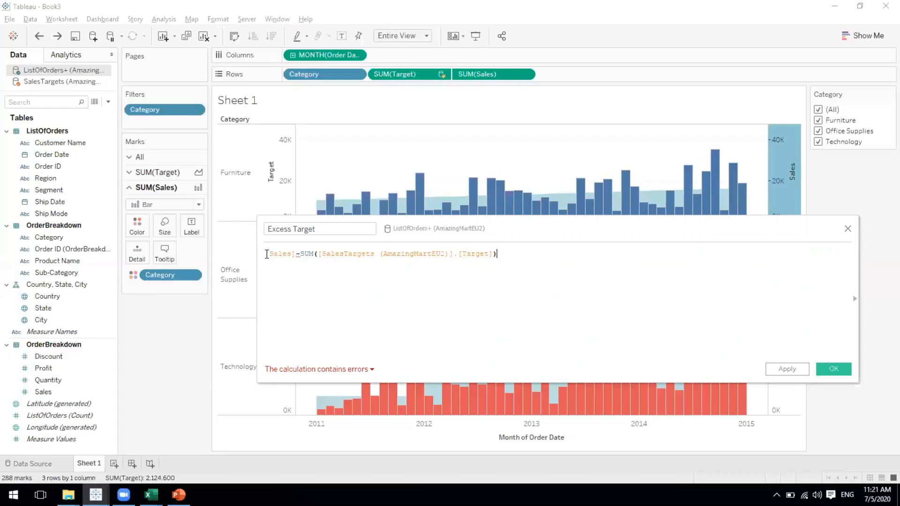
type("sum(")
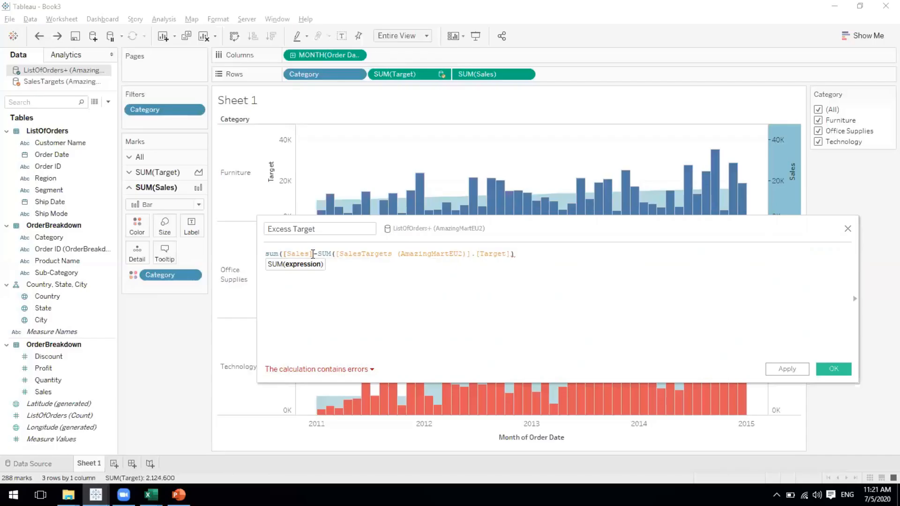
left_click(313, 254)
type(")")
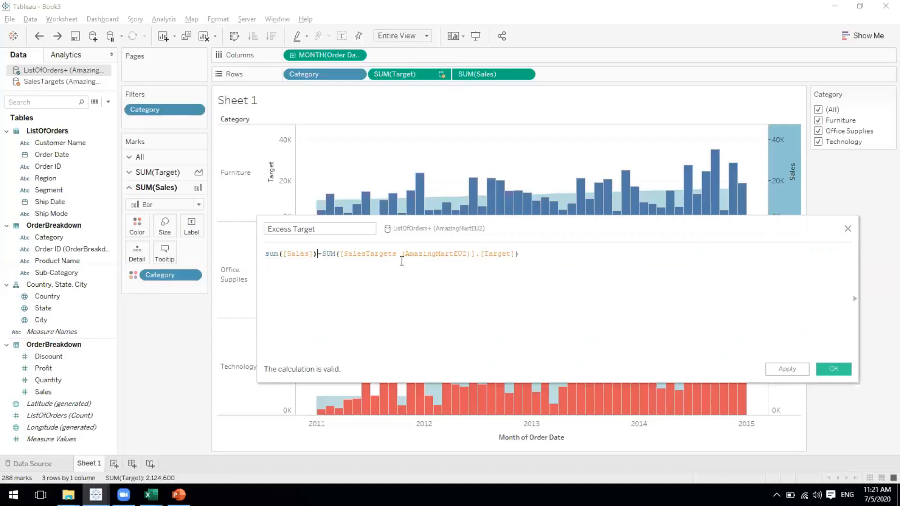
left_click(787, 369)
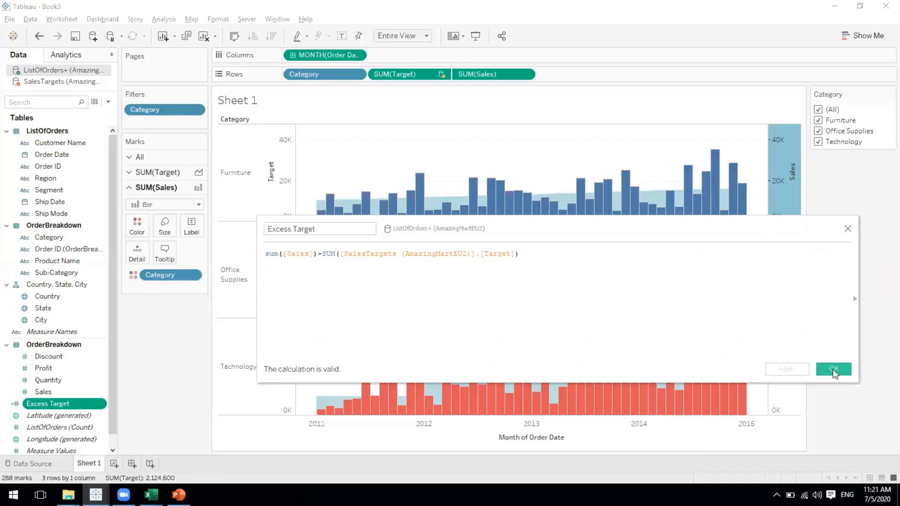
left_click(833, 370)
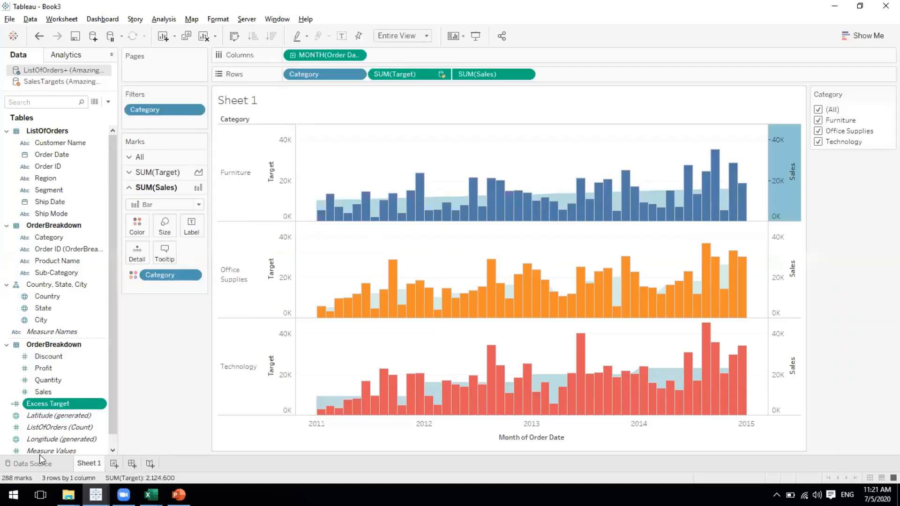
- Add Excess Target to the rows after SUM(Sales) and inspect its Furniture values for 2011
left_click_drag(47, 403, 562, 81)
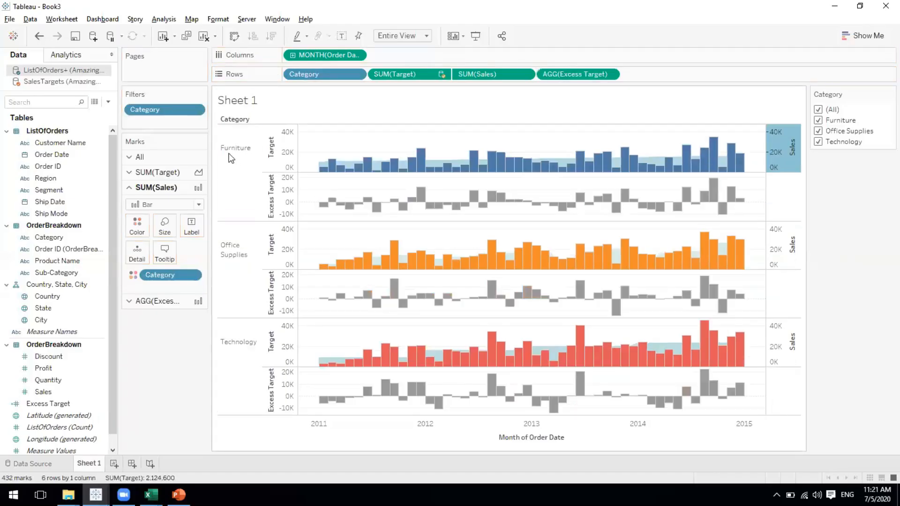
mouse_move(355, 162)
mouse_move(367, 220)
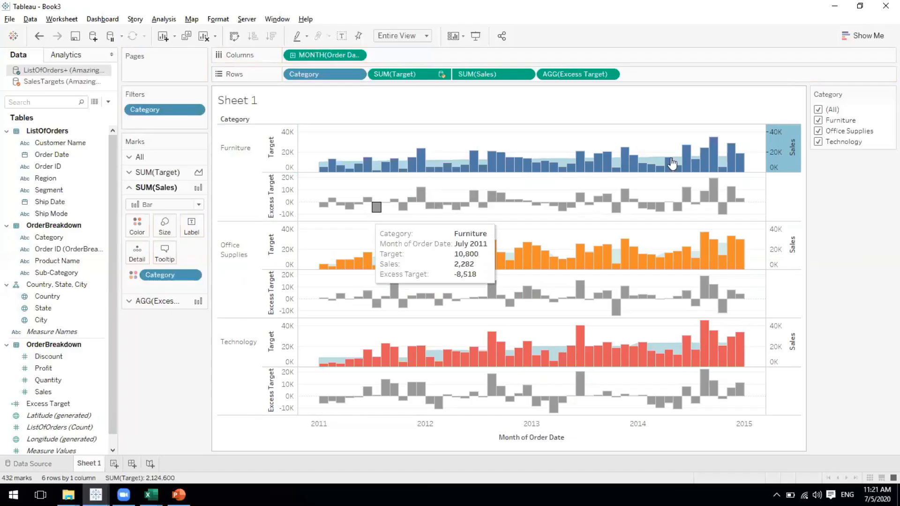
- Isolate Furniture in the category filter to compare its monthly sales with Excess Target, and restore Office Supplies and Technology
left_click(819, 110)
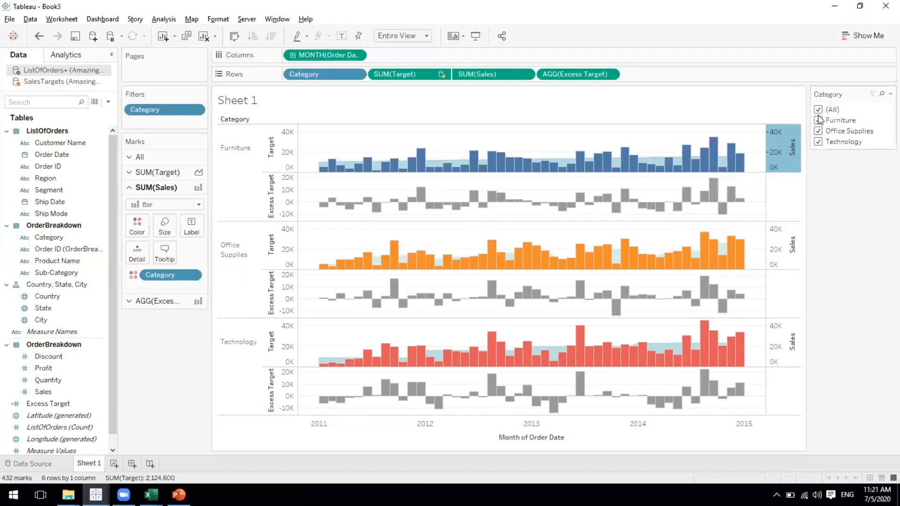
left_click(818, 121)
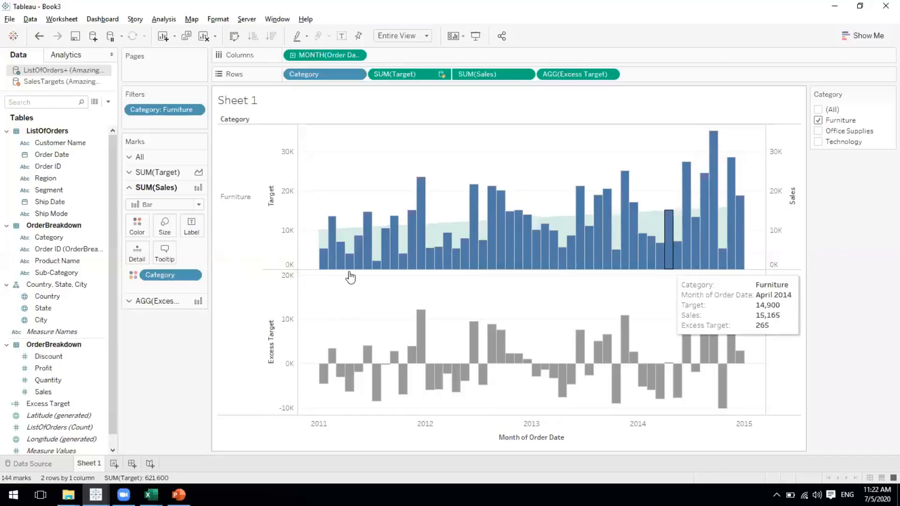
mouse_move(573, 404)
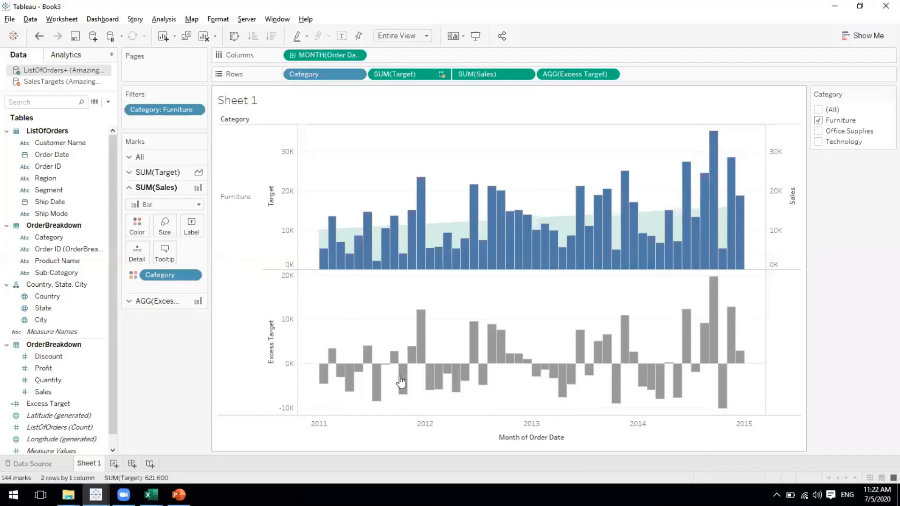
mouse_move(379, 381)
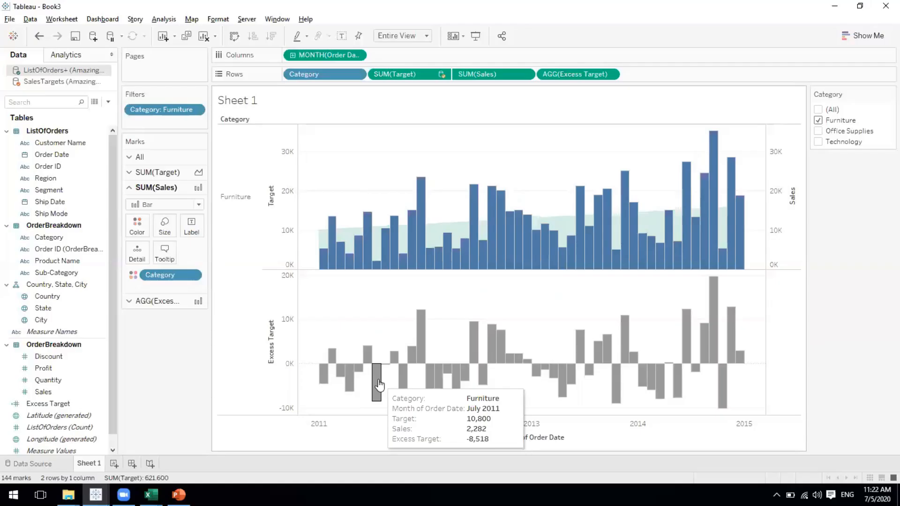
mouse_move(433, 264)
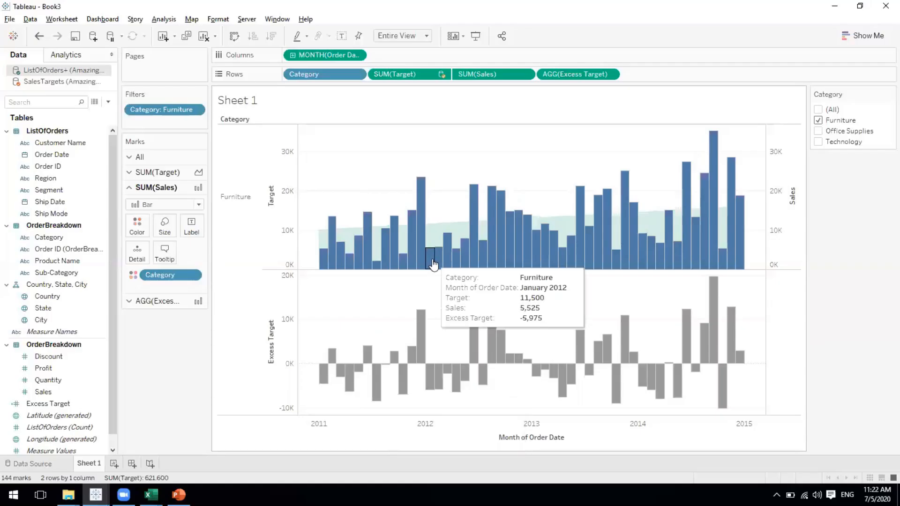
left_click(817, 132)
left_click(818, 142)
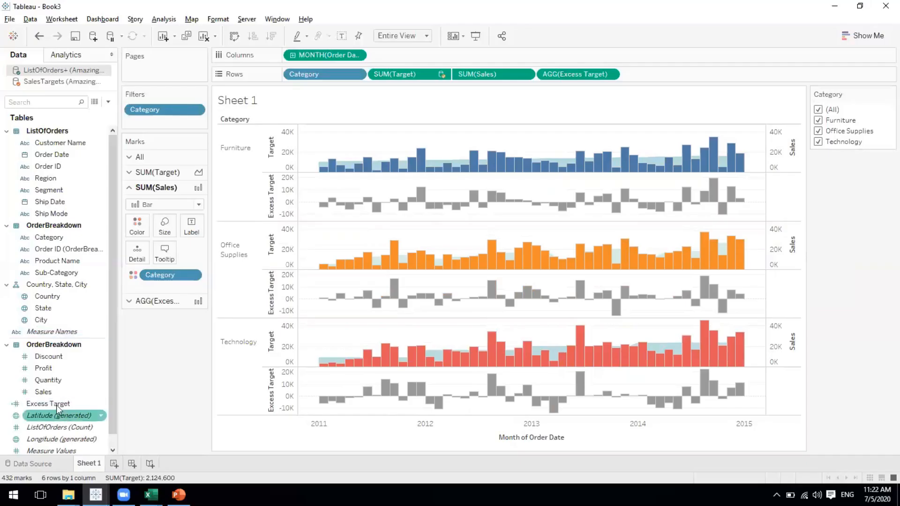
- Try coloring the SUM(Sales) bars by Excess Target, and undo the change
left_click_drag(47, 406, 137, 232)
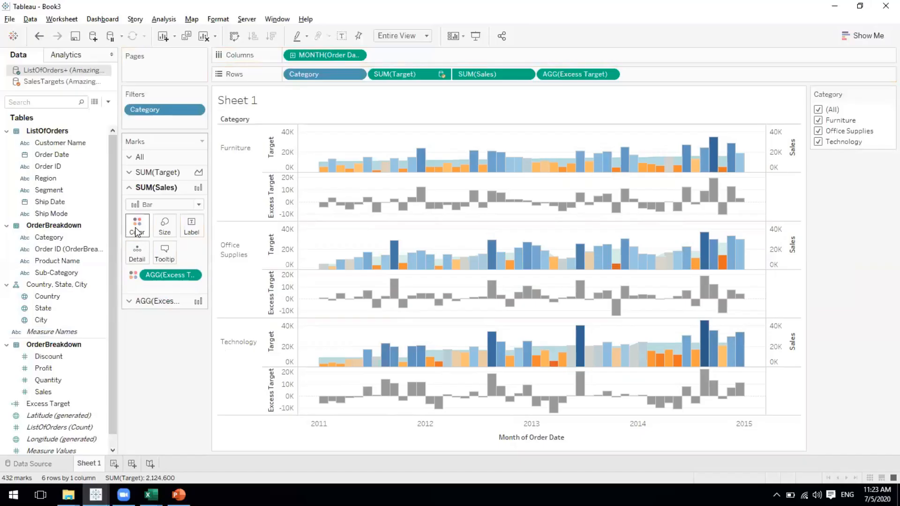
key("ctrl+z")
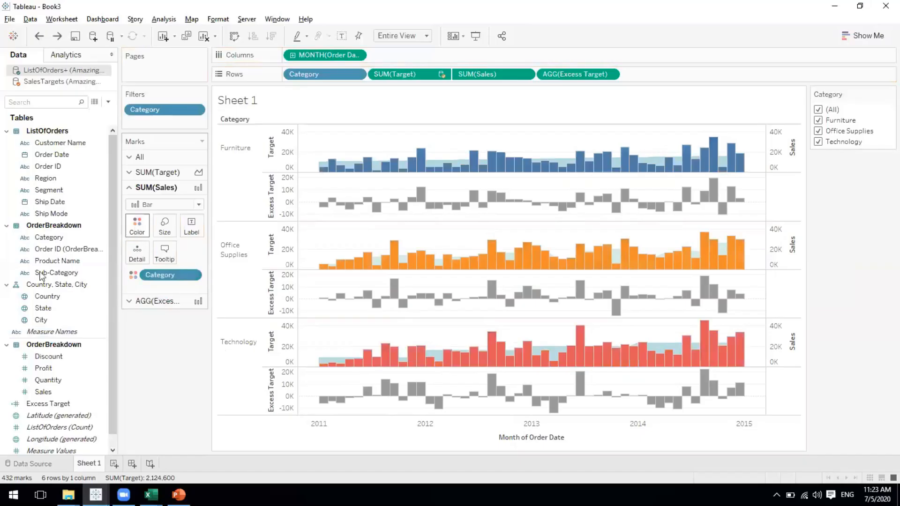
- Color the Excess Target bars by the Excess Target measure
left_click(149, 301)
left_click(47, 380)
left_click_drag(48, 409, 140, 243)
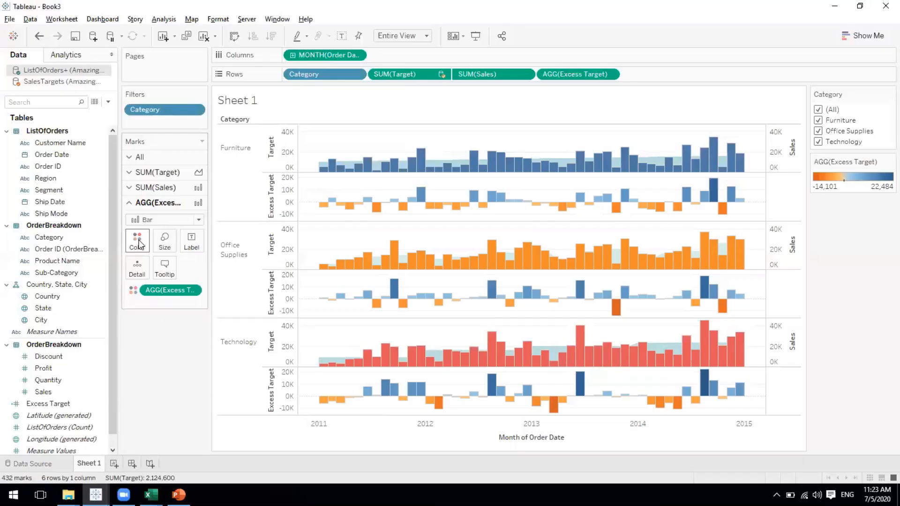
- Hide the header of the secondary Sales axis while keeping the axes dual and synchronized
right_click(788, 168)
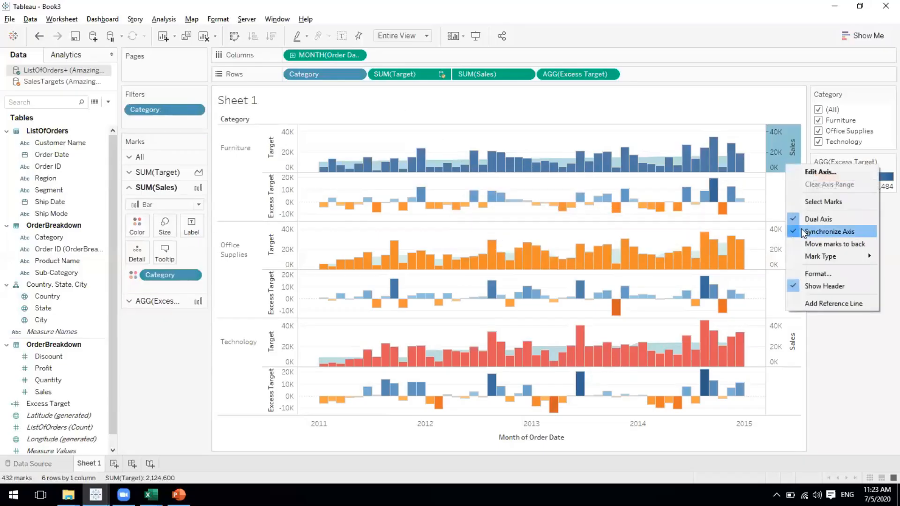
left_click(817, 285)
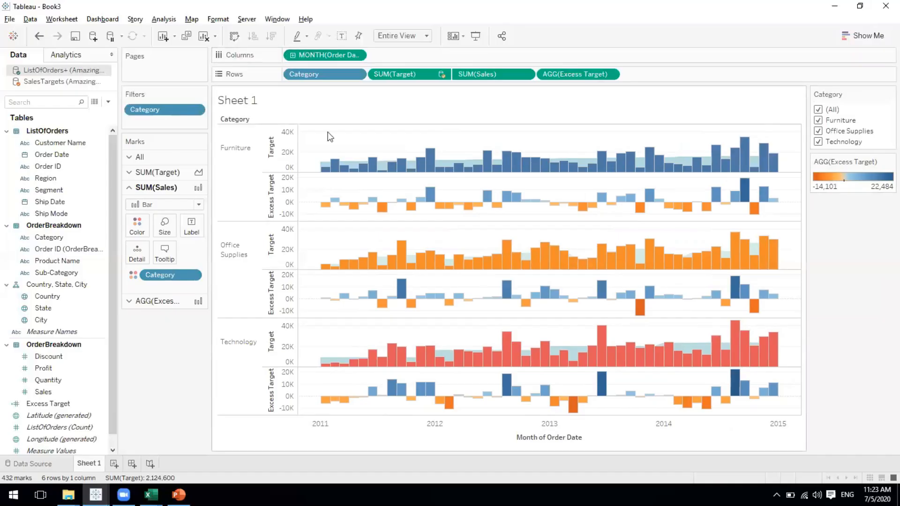
- Format the default worksheet font as bold at size 10
left_click(135, 157)
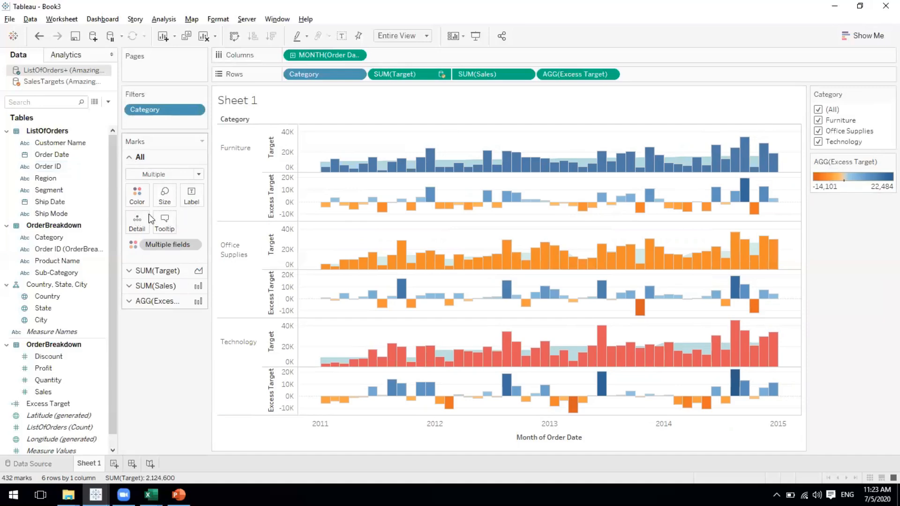
right_click(334, 143)
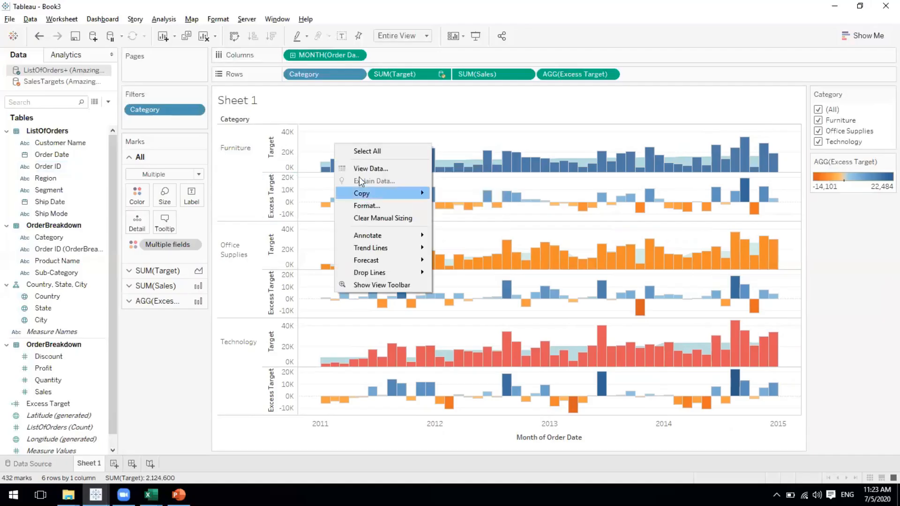
left_click(364, 207)
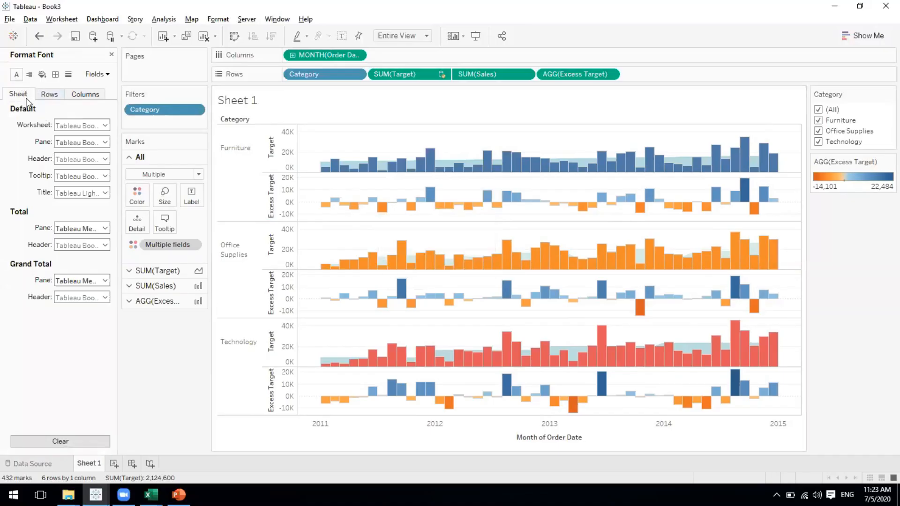
left_click(96, 125)
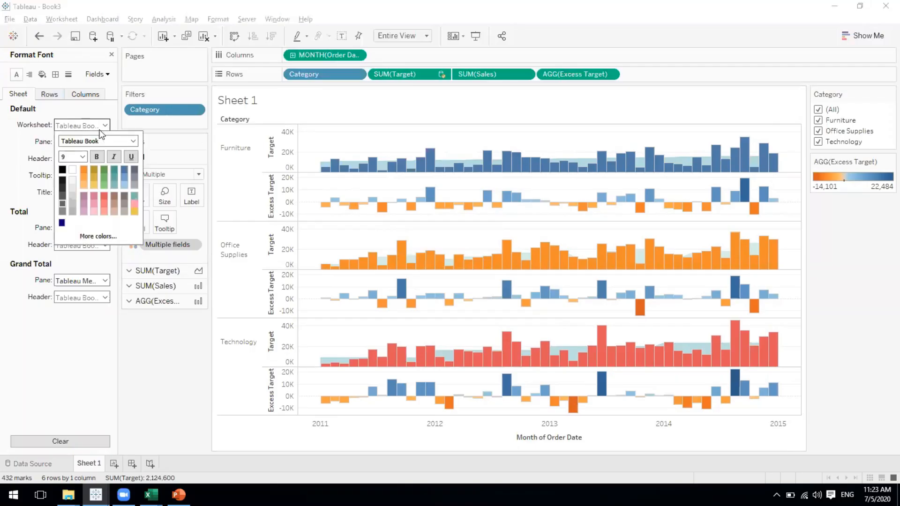
left_click(82, 157)
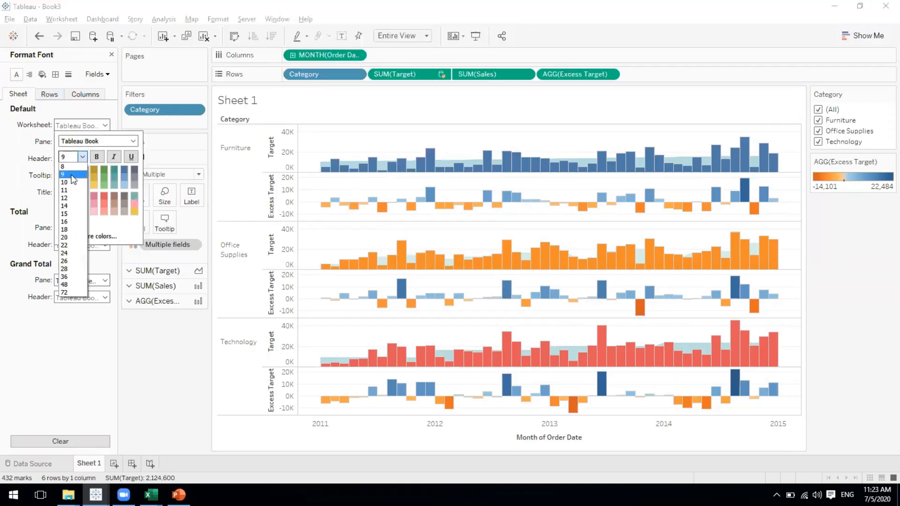
left_click(70, 180)
left_click(97, 158)
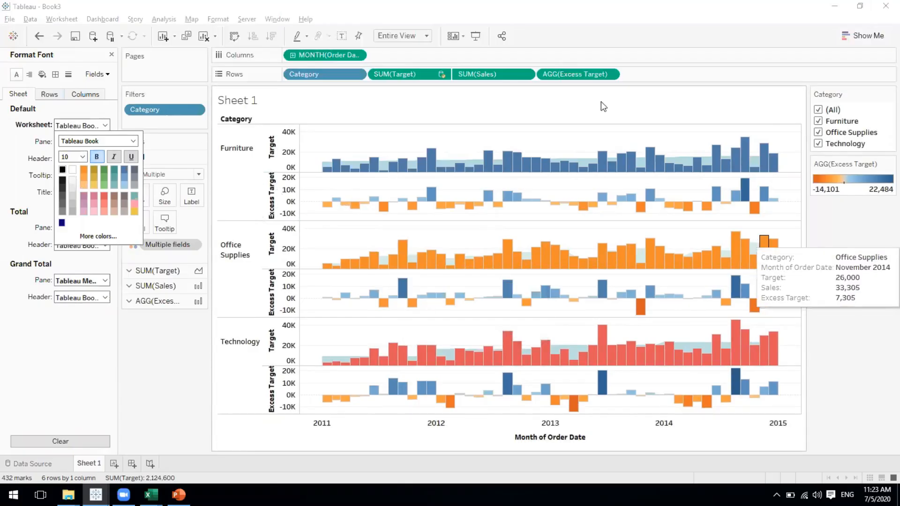
- Show the finished worksheet in presentation mode
left_click(476, 38)
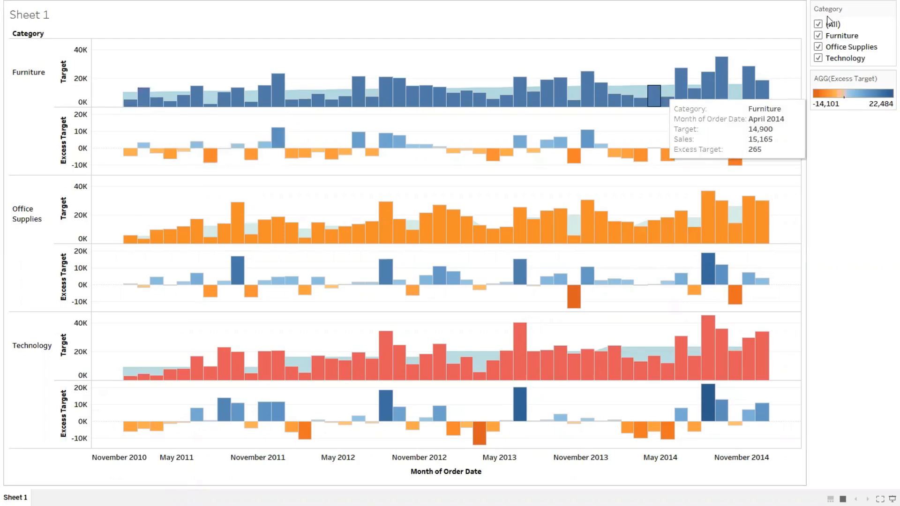
- Isolate Furniture in the Category filter to examine its sales against target, and restore Office Supplies and Technology
left_click(818, 36)
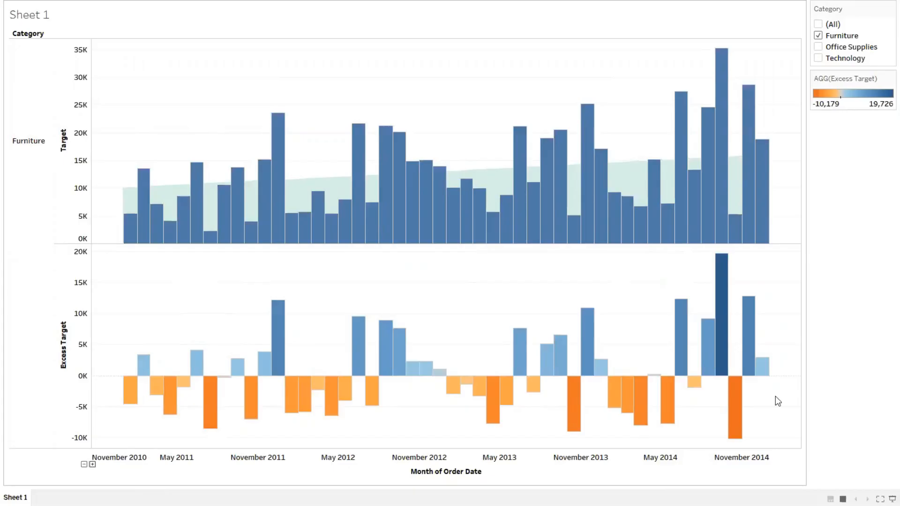
mouse_move(225, 239)
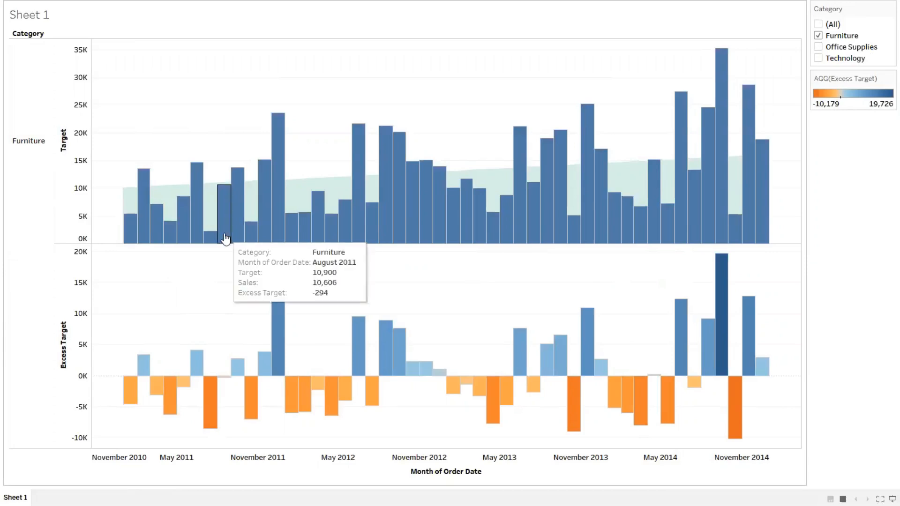
key("alt+Tab")
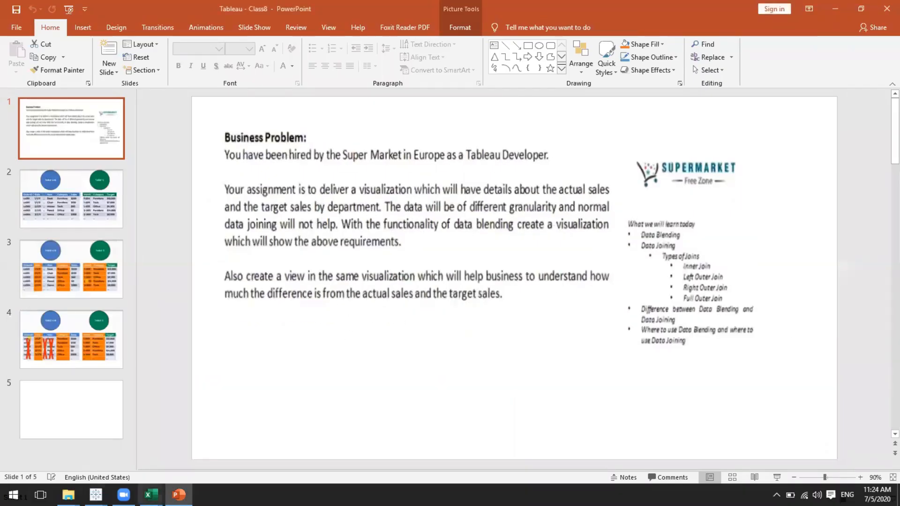
mouse_move(96, 495)
left_click(278, 449)
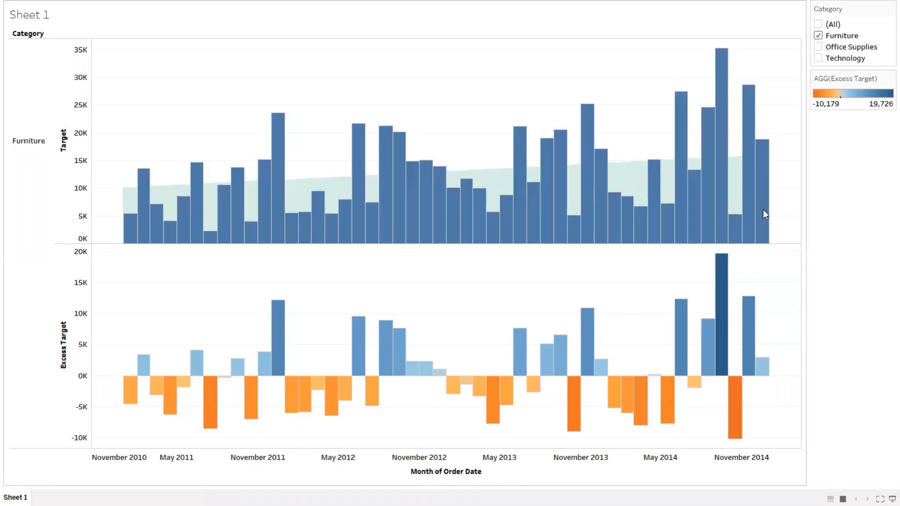
left_click(819, 47)
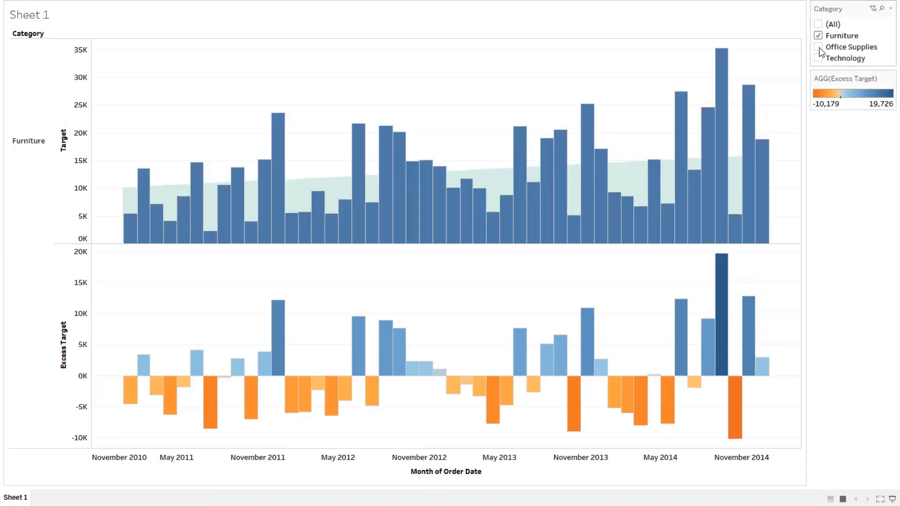
left_click(817, 58)
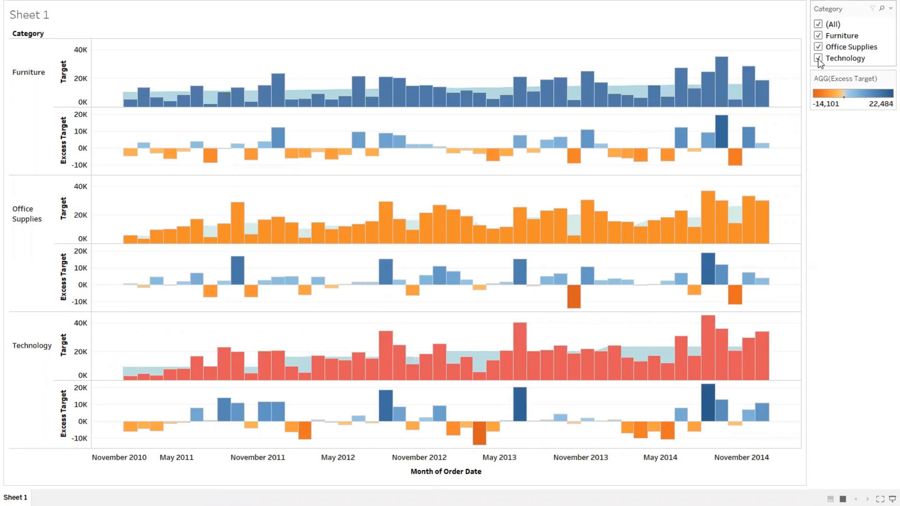
- Leave presentation mode and close the font formatting pane
key("Escape")
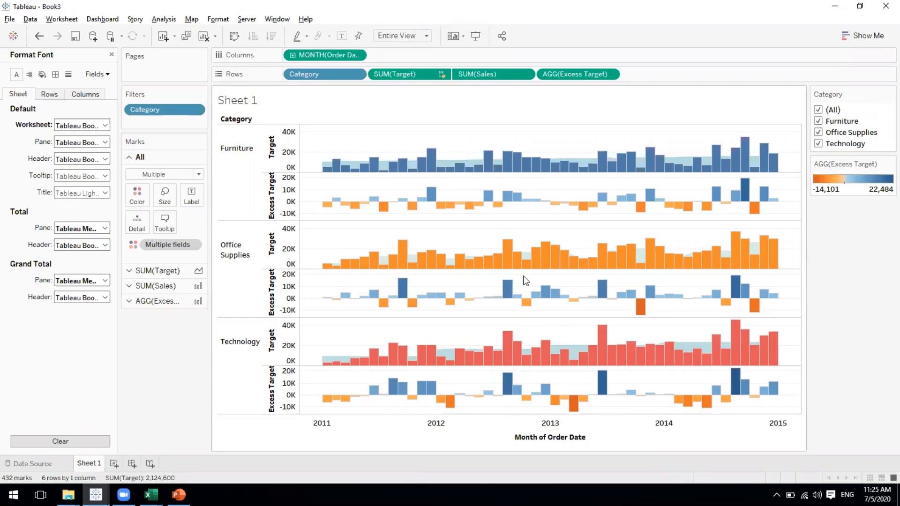
left_click(111, 55)
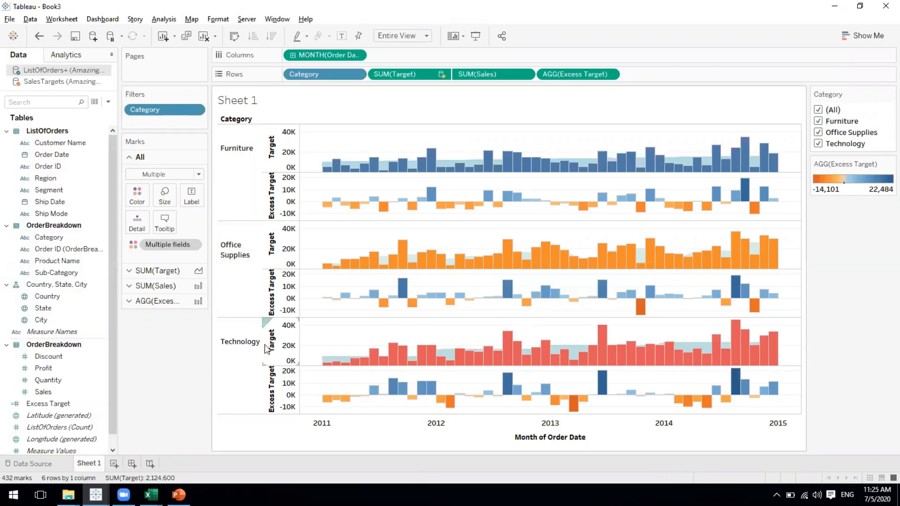
- Switch to the PowerPoint deck, make the Business Problem picture on slide 1 taller, and show slide 4 with Table A+B and Table C
mouse_move(95, 494)
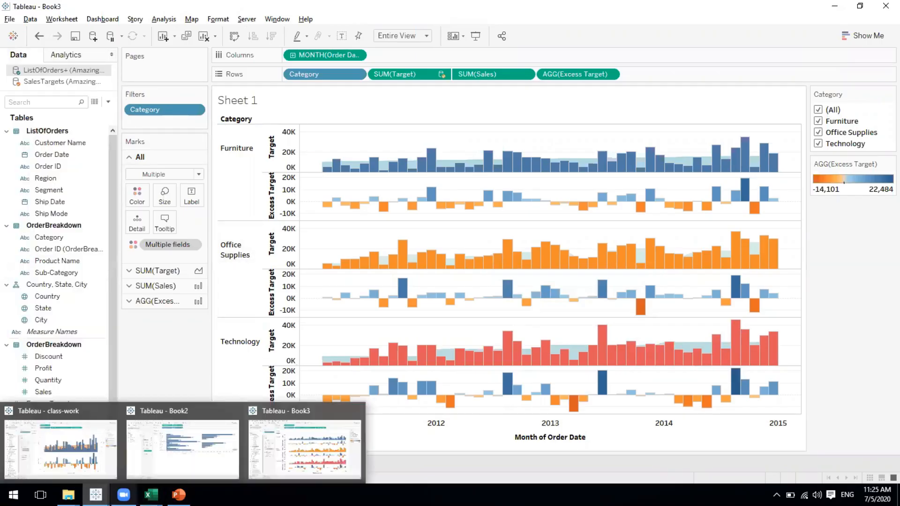
left_click(179, 495)
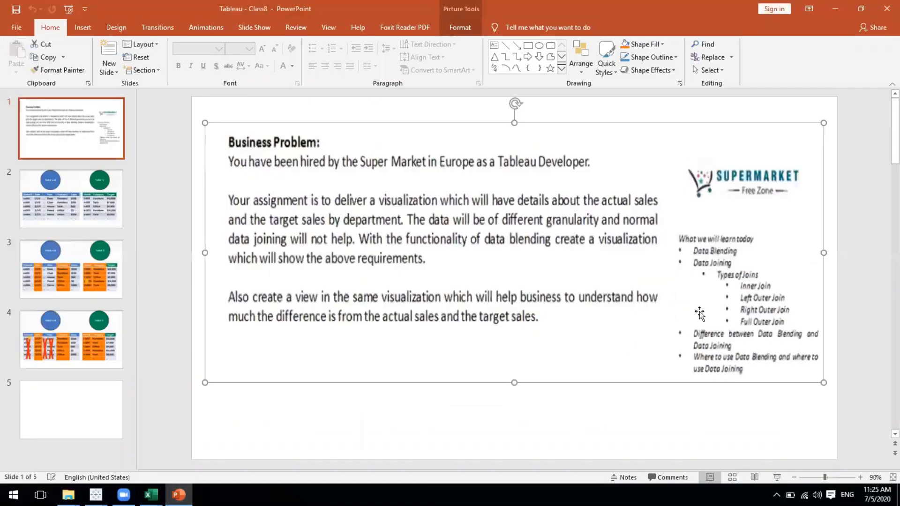
left_click_drag(514, 382, 515, 405)
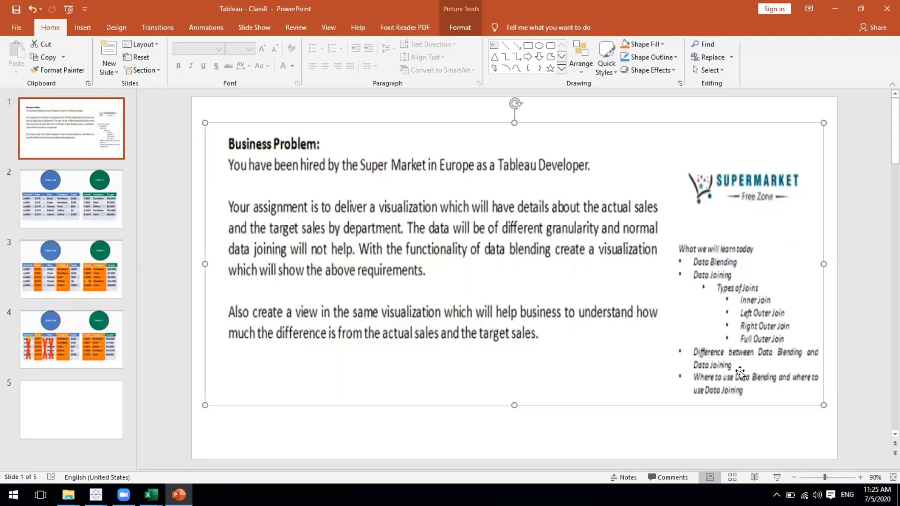
left_click(58, 353)
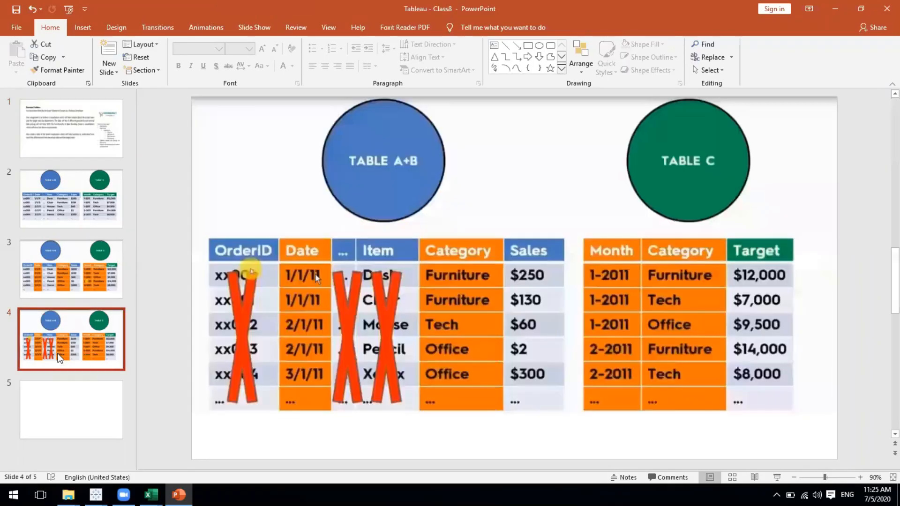